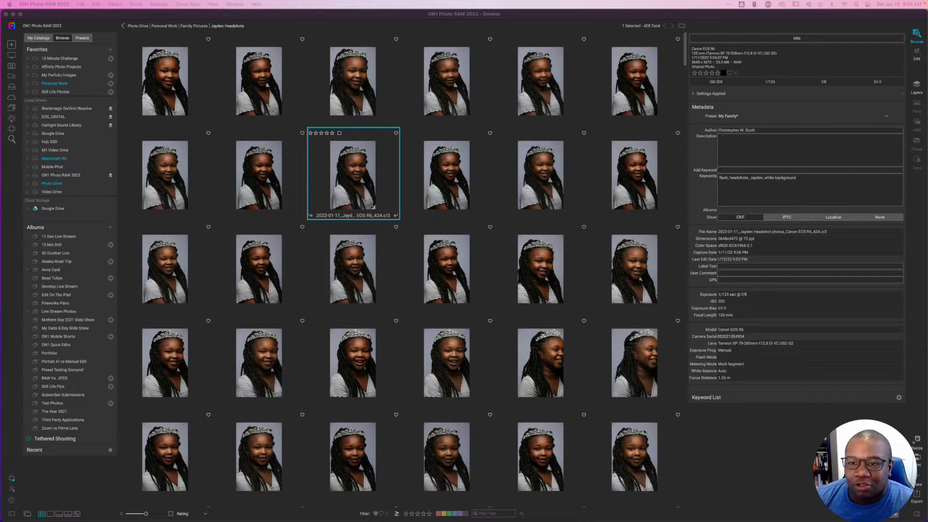
click(558, 15)
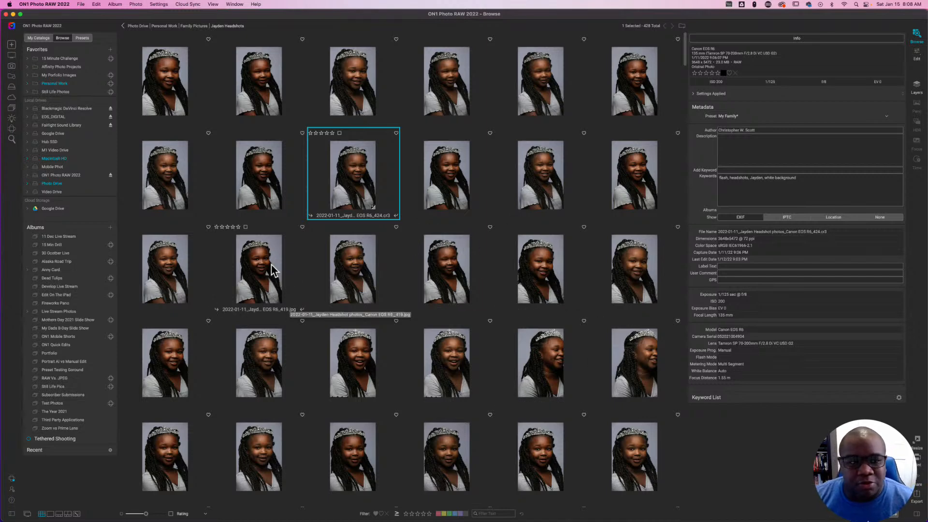
click(86, 23)
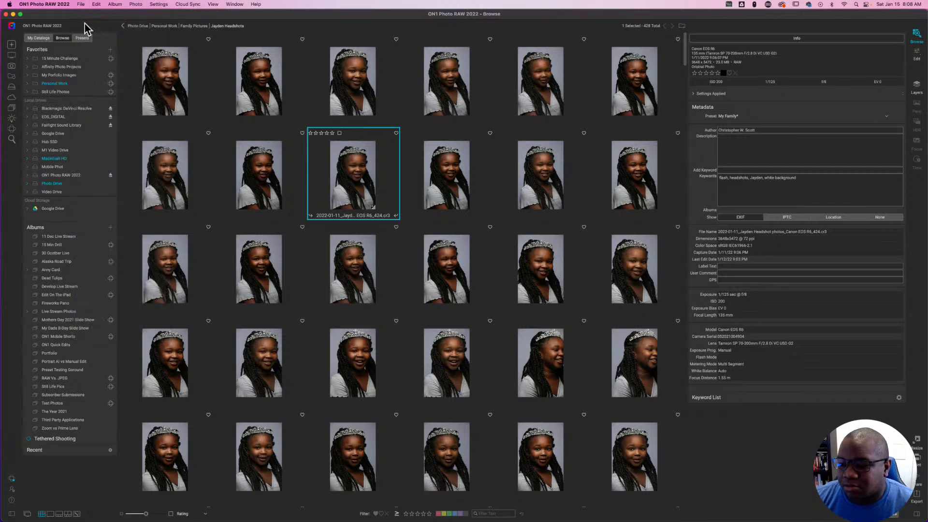
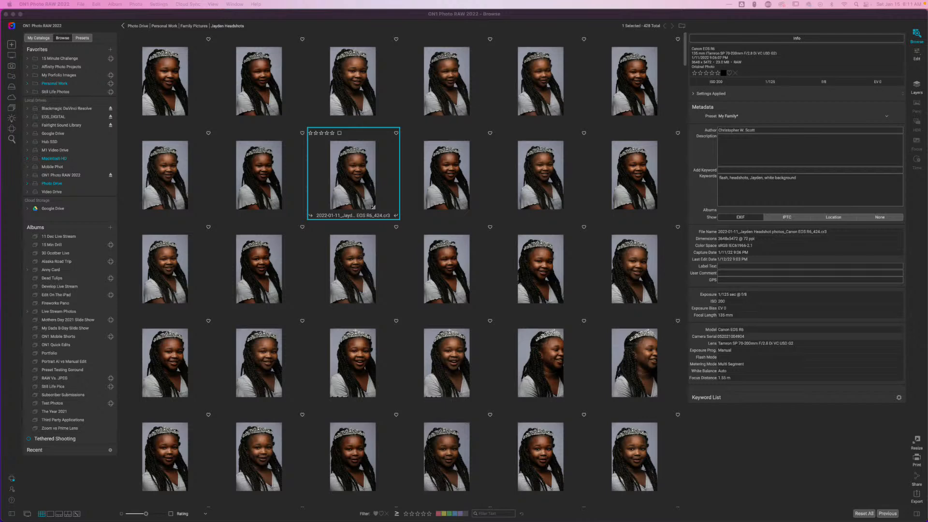
Step: Start an import from the connected camera device
click(723, 423)
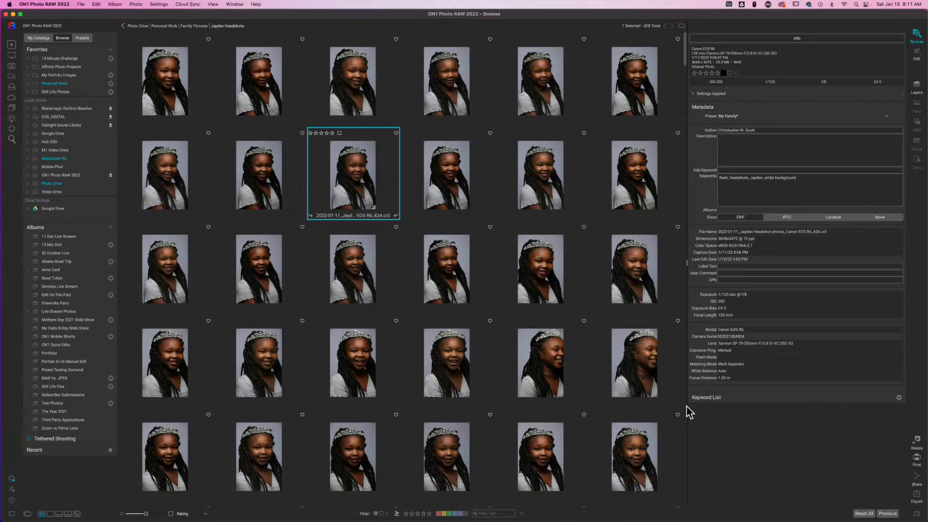
click(81, 5)
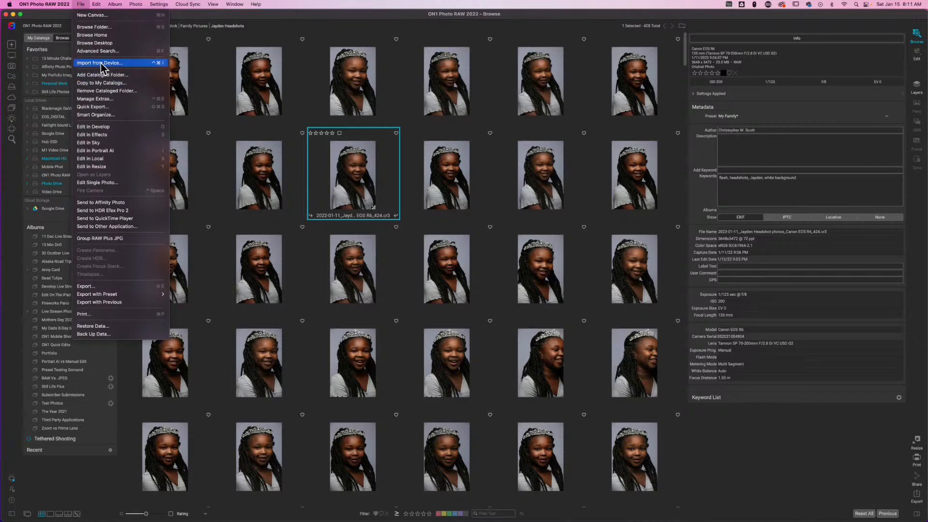
click(127, 66)
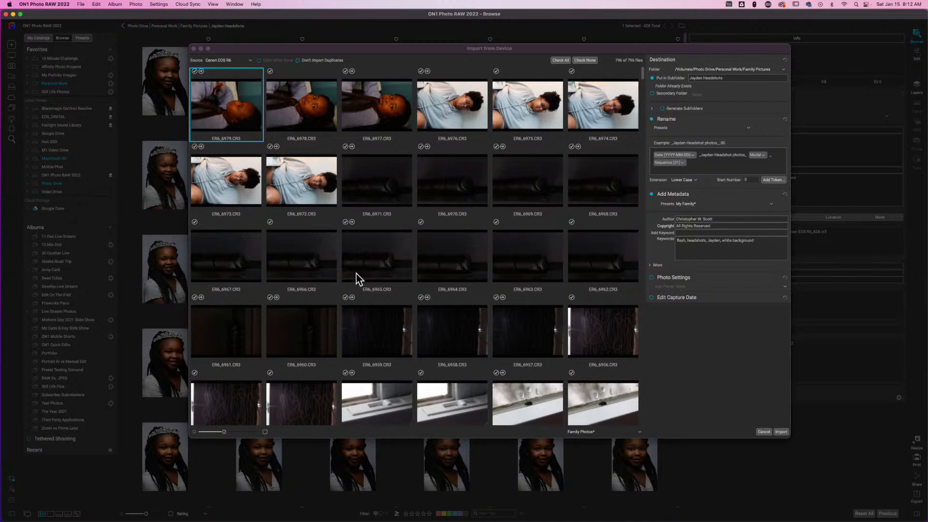
Step: Look through the photos on the Canon EOS R6 to find where the snow shots and the product shots begin and end
scroll(386, 246, down, 10)
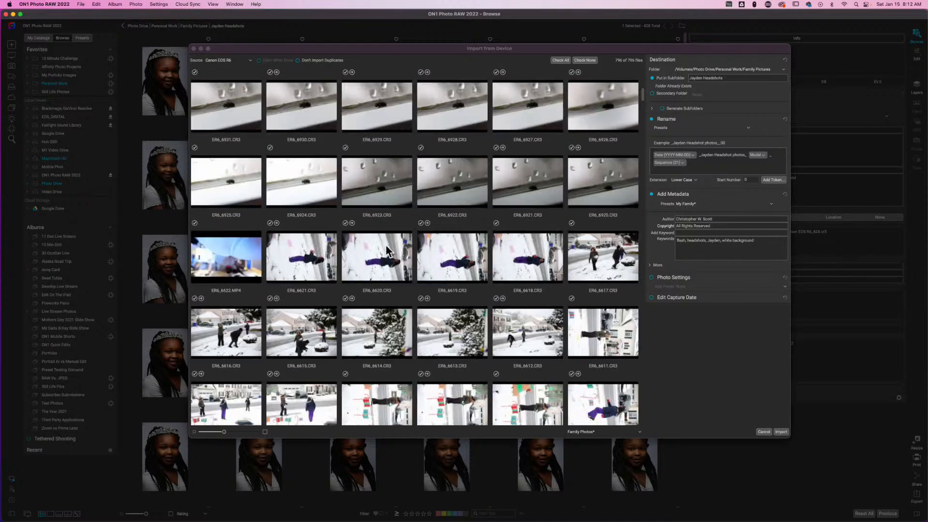
scroll(386, 246, down, 1)
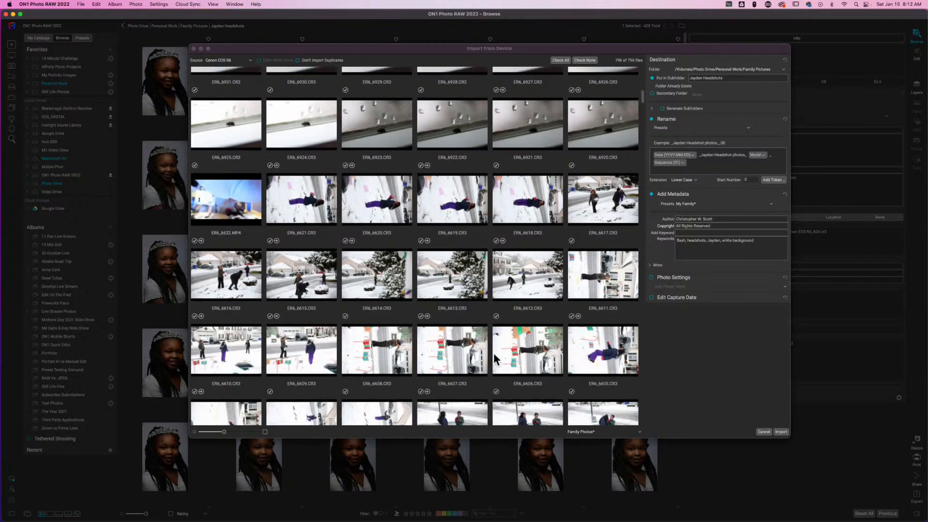
scroll(382, 285, down, 6)
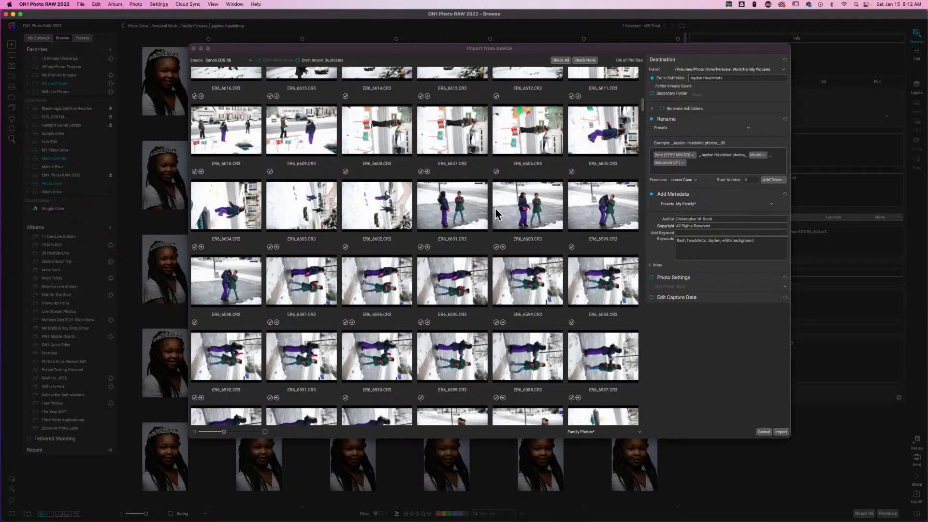
scroll(496, 209, down, 1)
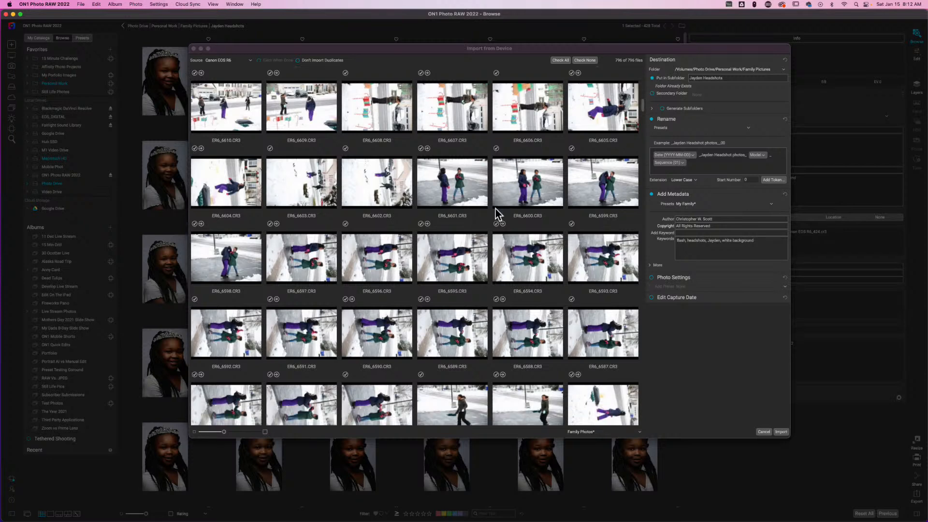
scroll(495, 208, down, 2)
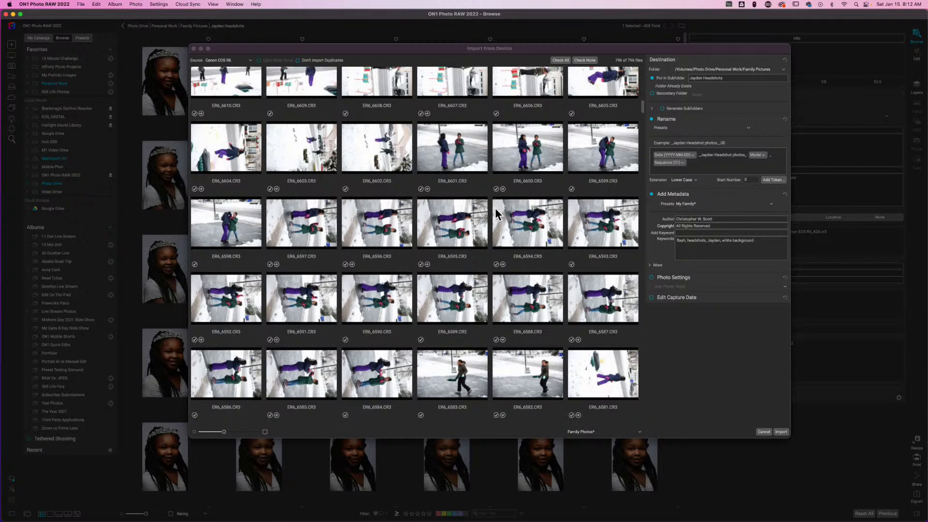
scroll(495, 208, down, 5)
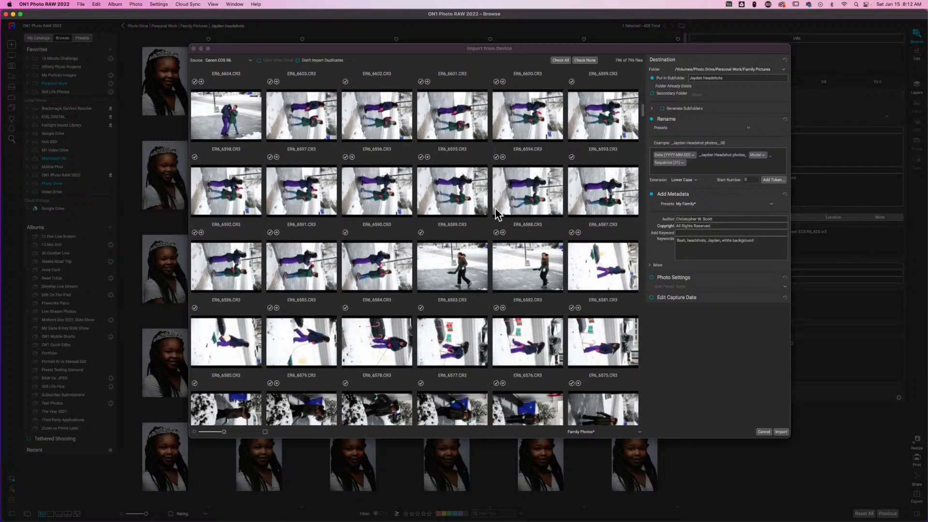
scroll(495, 209, down, 1)
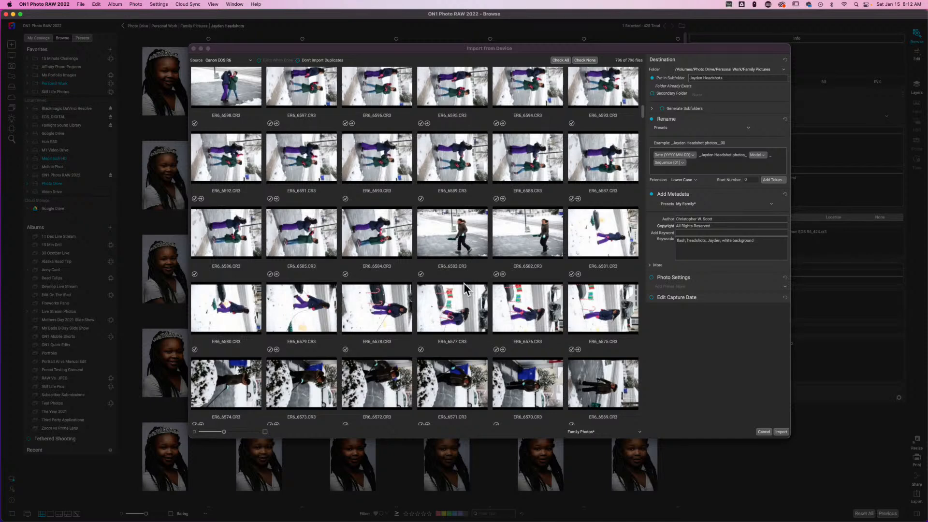
scroll(464, 283, down, 15)
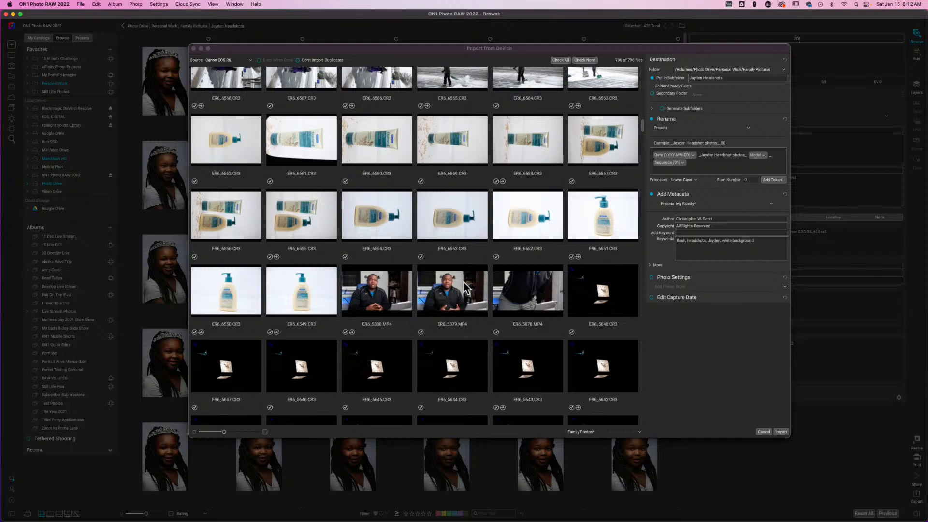
scroll(464, 285, up, 4)
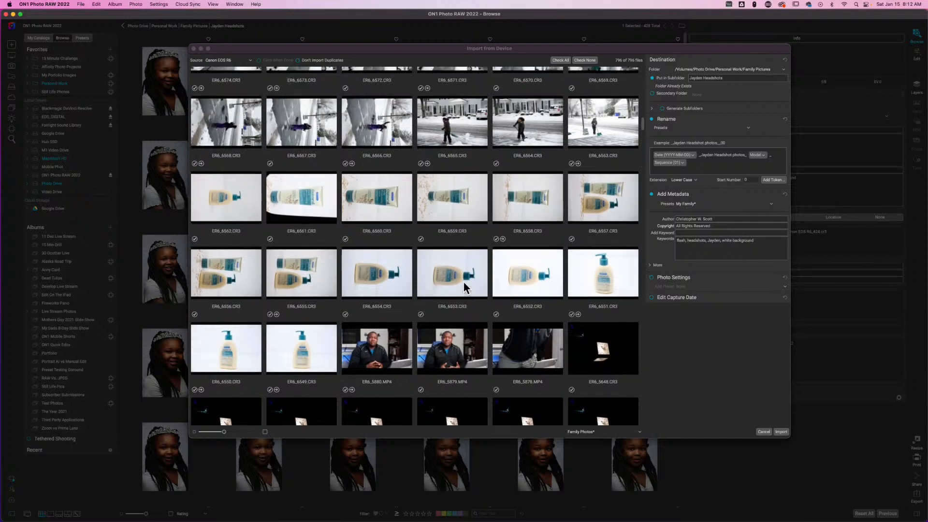
scroll(464, 283, up, 2)
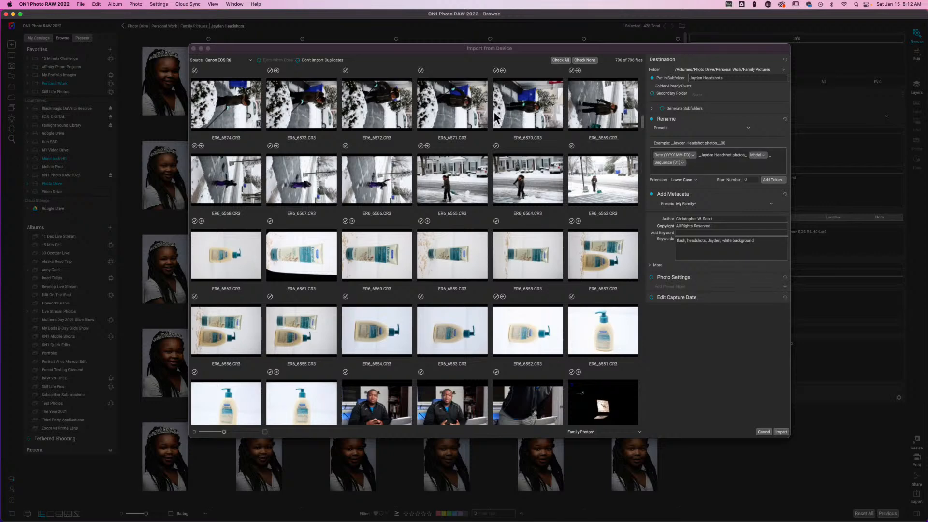
Step: Uncheck all files, and check only the product photos from ER6_6562.CR3 through ER6_6551.CR3 for import
click(585, 65)
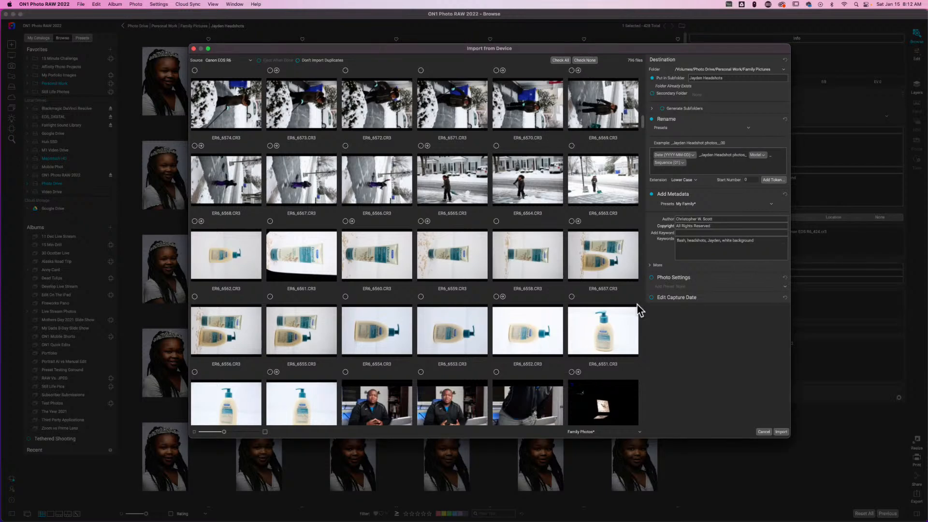
click(247, 268)
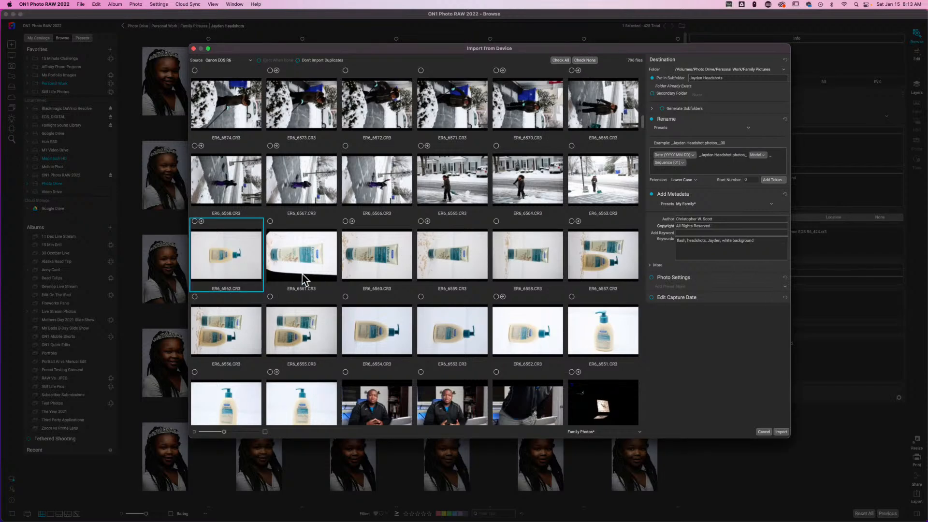
shift+click(592, 333)
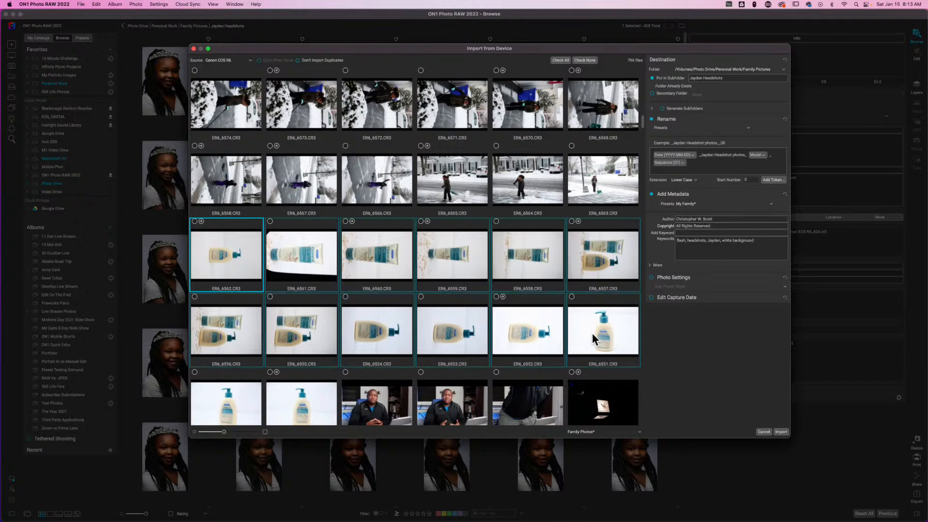
click(572, 297)
Step: Compare the neighbouring snow photos ER6_6583.CR3 and ER6_6582.CR3 by selecting them in turn
scroll(457, 285, up, 3)
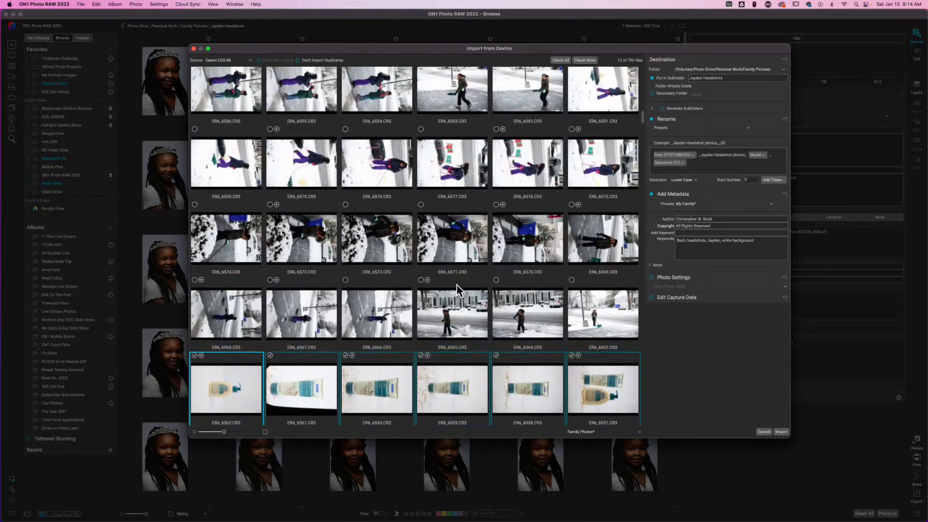
scroll(457, 285, up, 2)
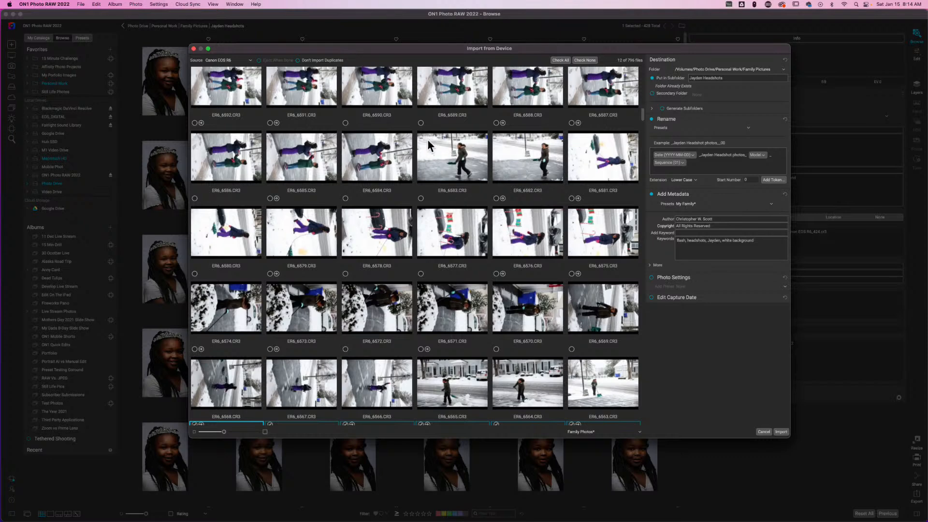
click(455, 150)
click(511, 156)
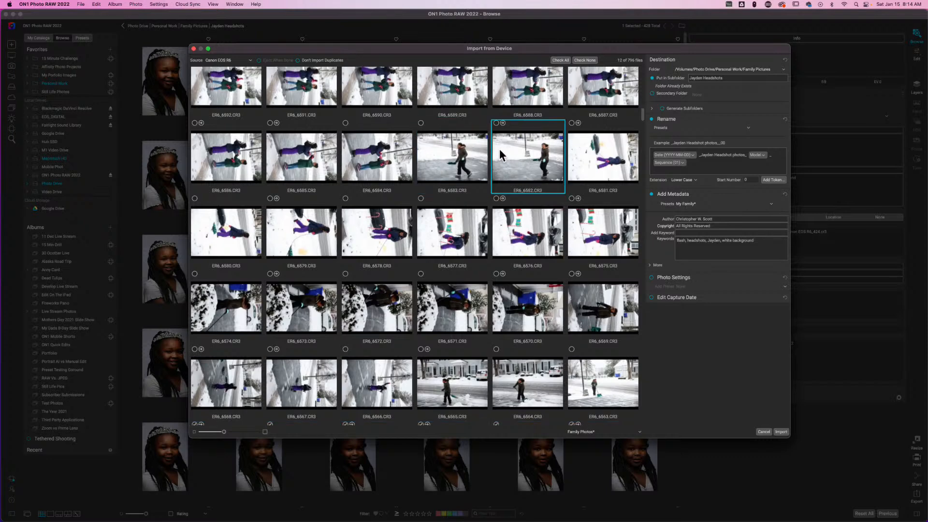
click(452, 156)
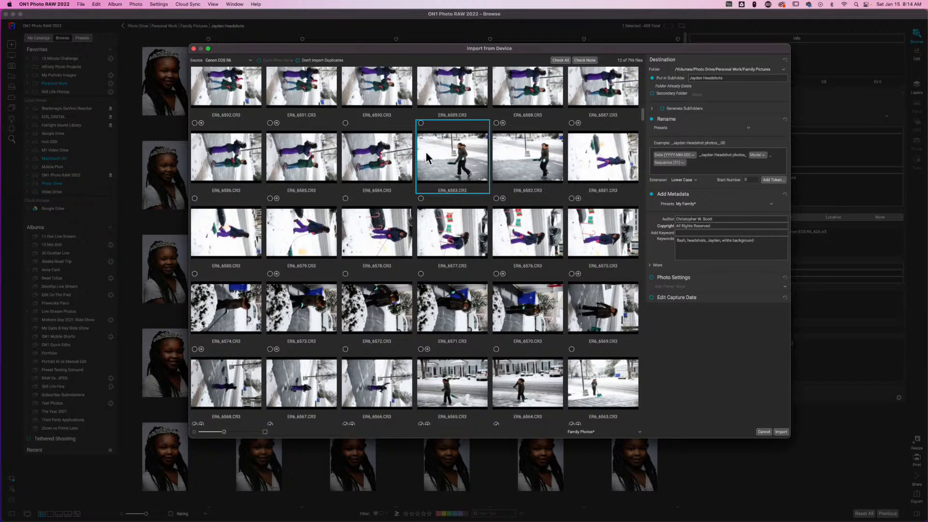
click(539, 161)
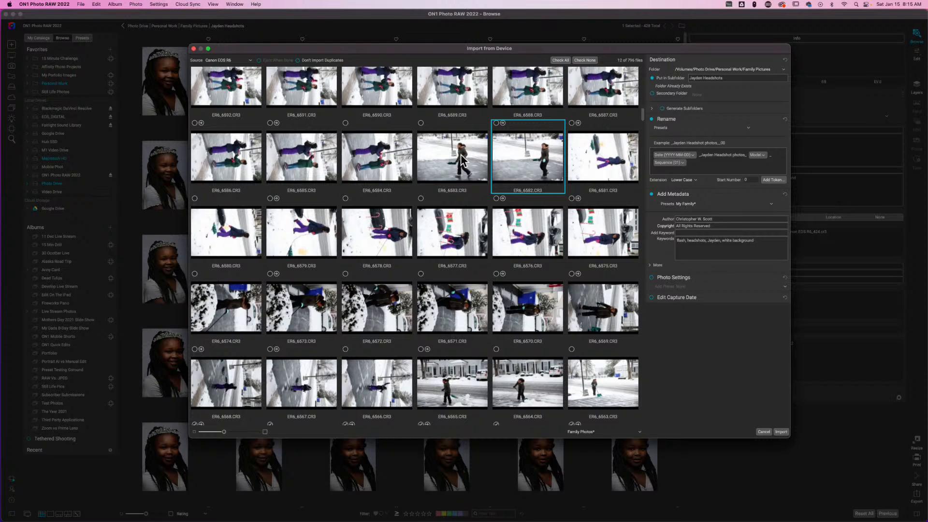
Step: Review the checked product photos against the unchecked snow photos in the import list
scroll(524, 222, down, 1)
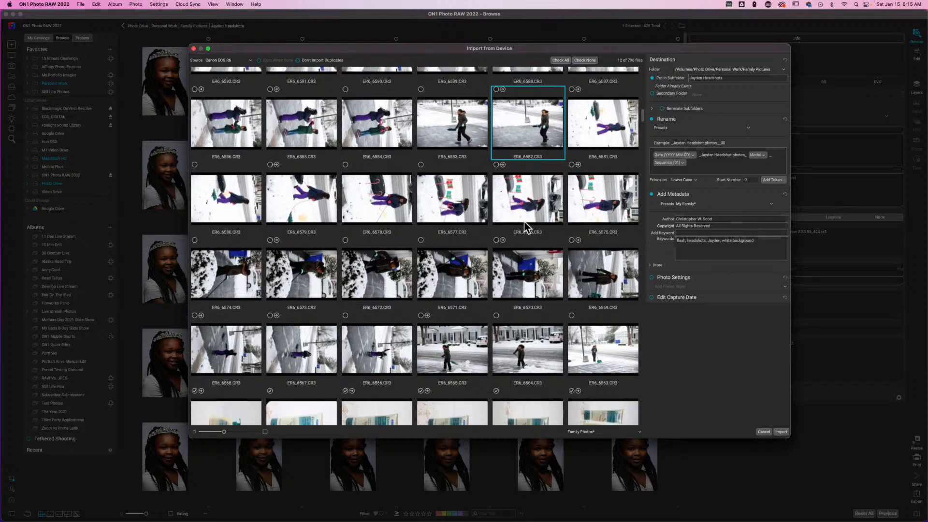
scroll(527, 227, down, 1)
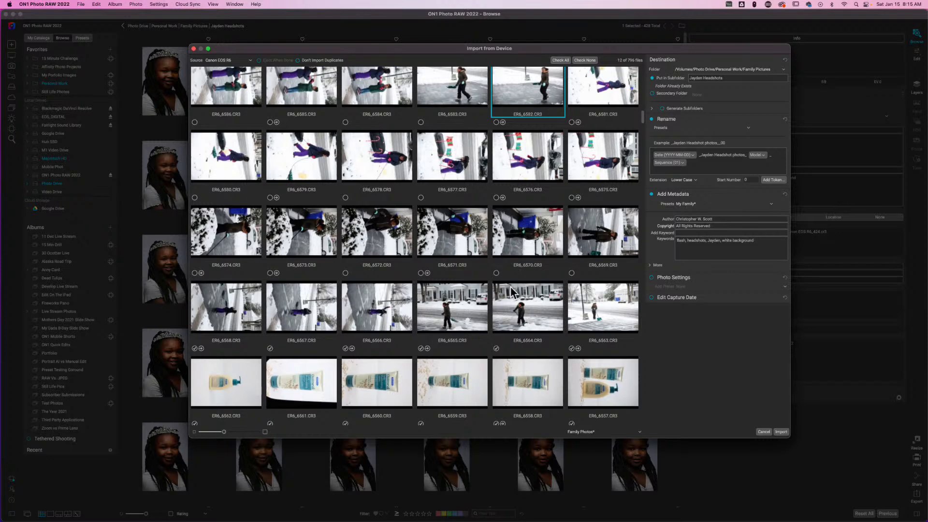
scroll(511, 291, down, 3)
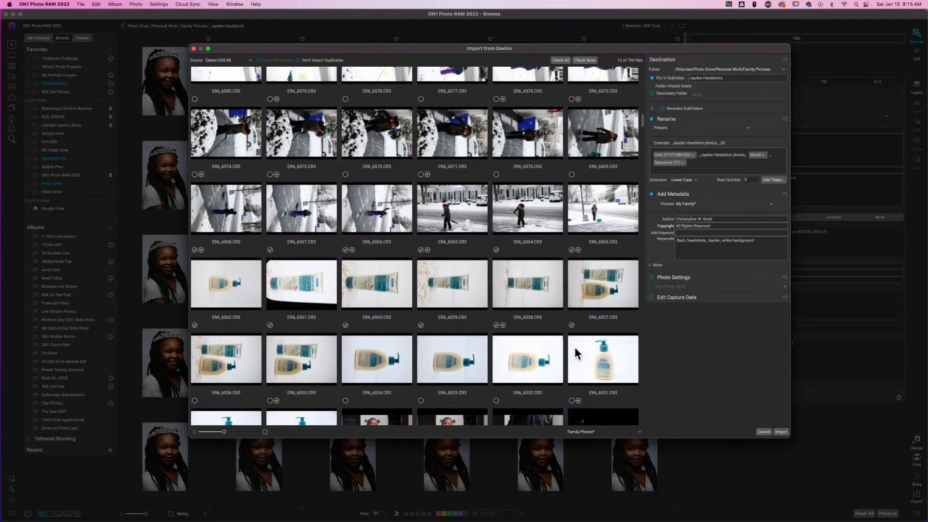
scroll(529, 312, down, 3)
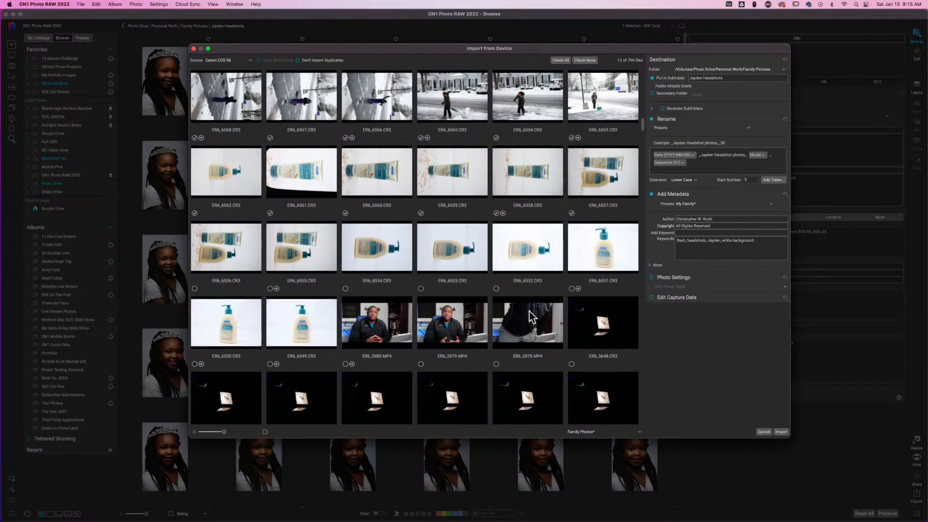
scroll(529, 315, up, 10)
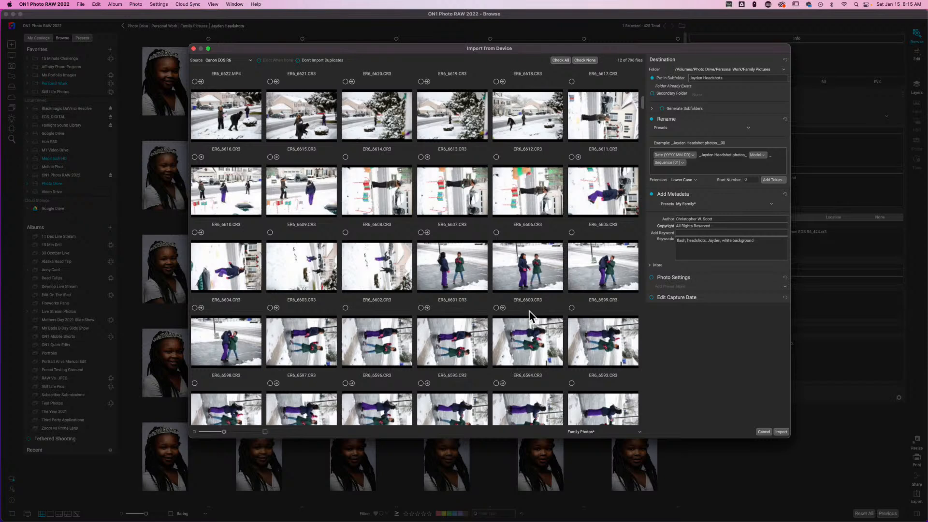
scroll(529, 312, up, 1)
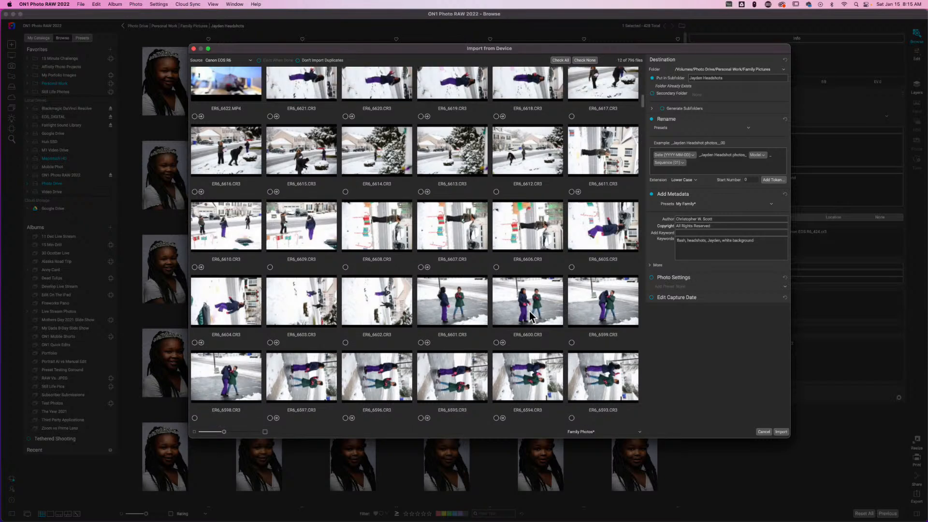
scroll(532, 317, down, 1)
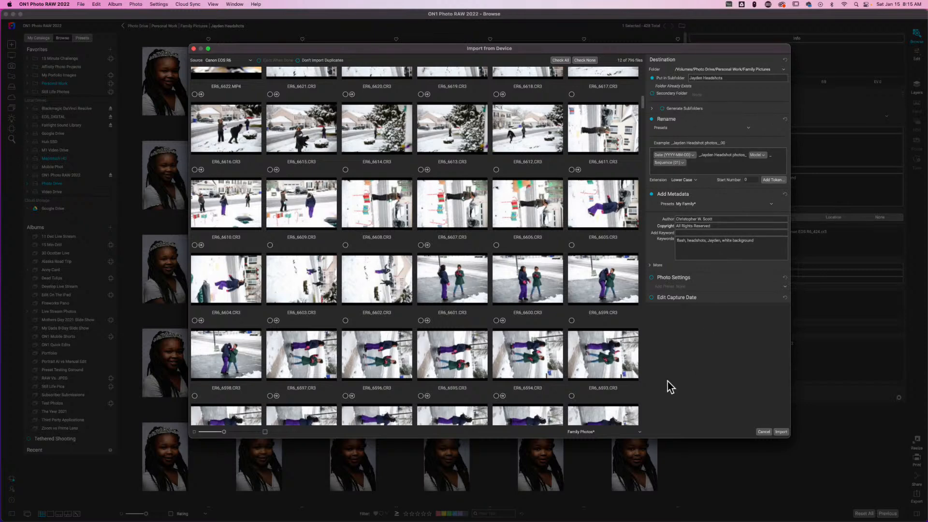
Step: Apply the Sort Me Please import preset to the destination, renaming and metadata settings
click(640, 433)
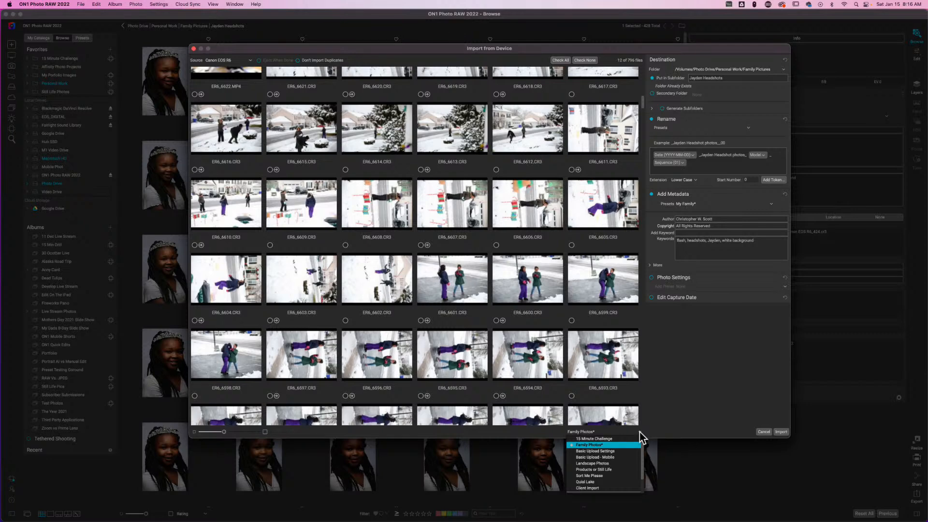
click(602, 477)
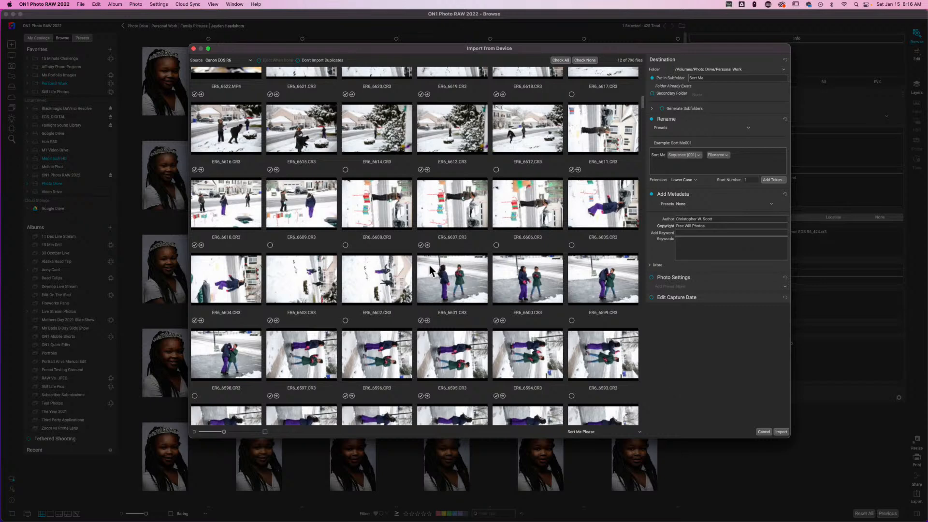
scroll(428, 265, up, 3)
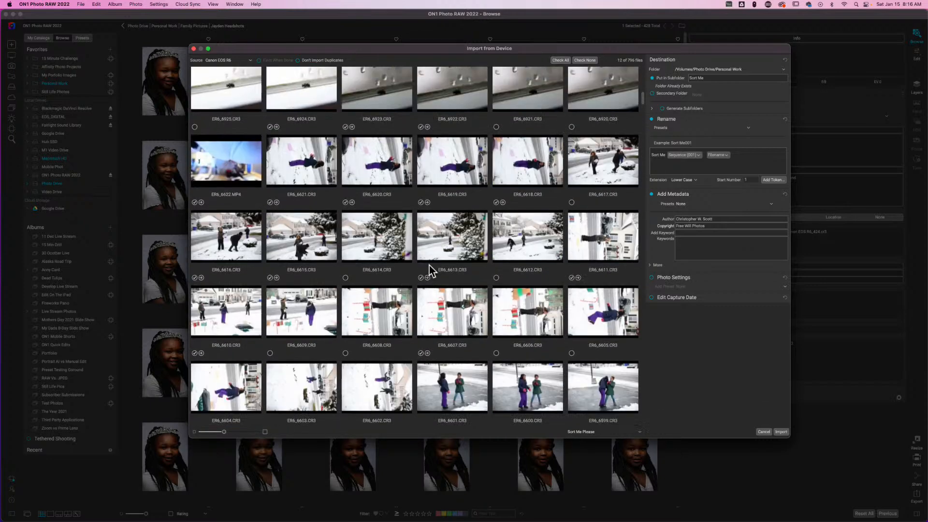
scroll(428, 265, up, 1)
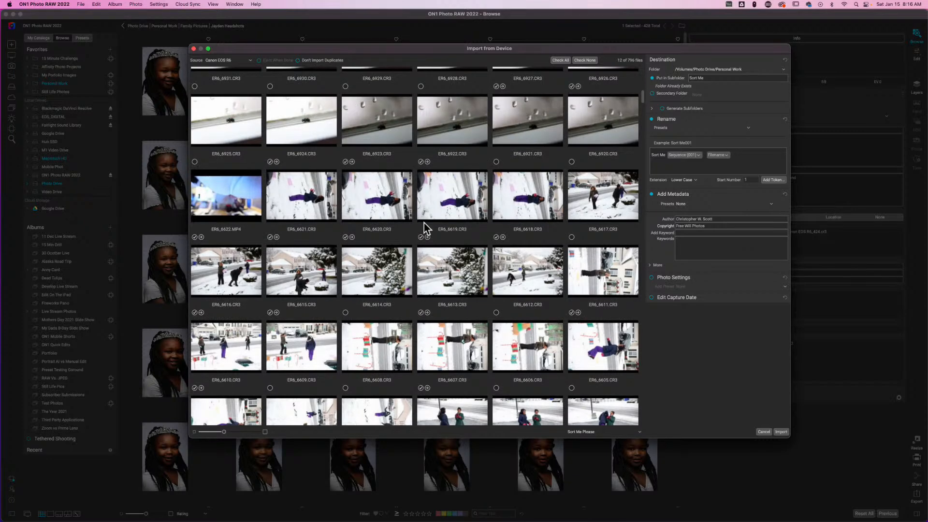
Step: Look through the portrait, dark interior and window photos listed before the snow photos in the import list
scroll(425, 223, up, 5)
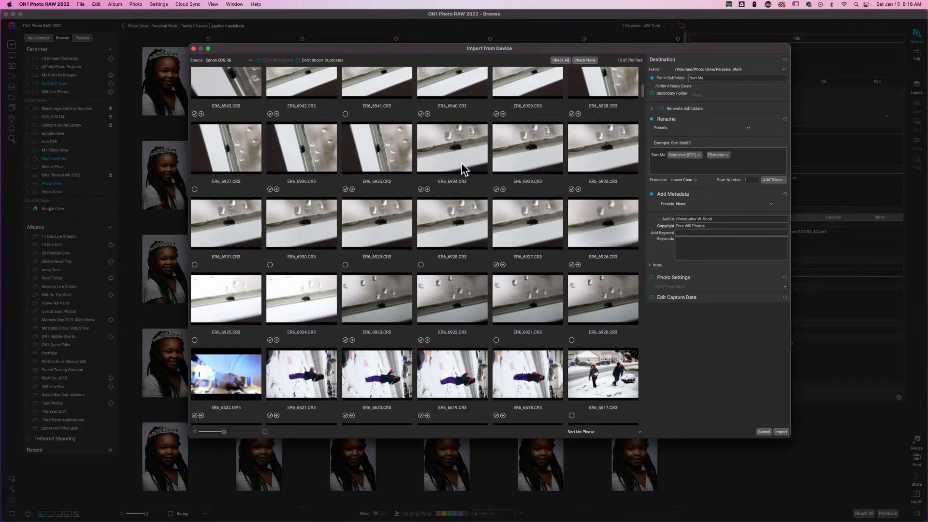
scroll(452, 156, up, 1)
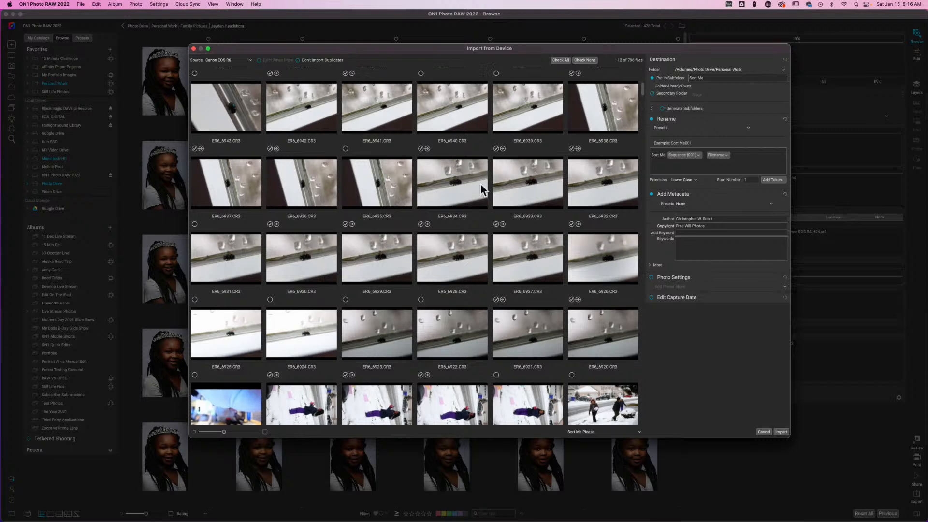
scroll(453, 197, up, 2)
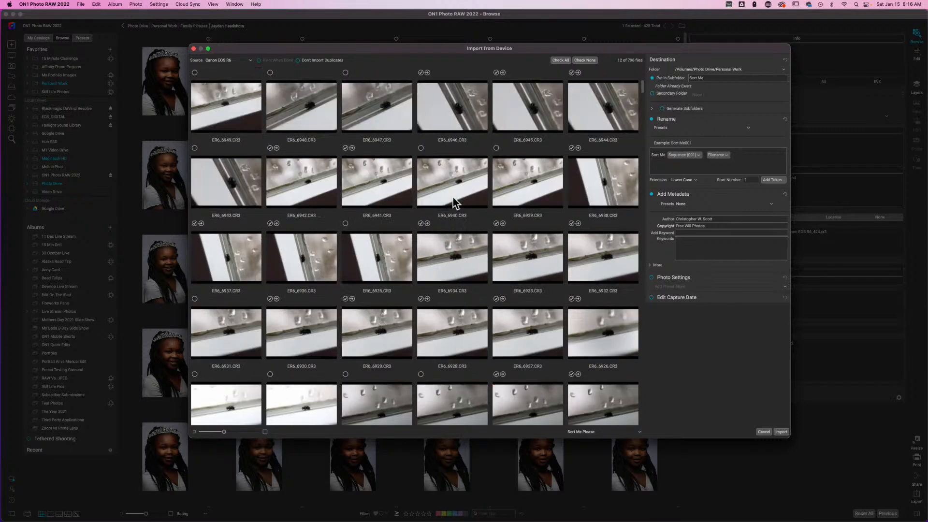
scroll(453, 197, up, 2)
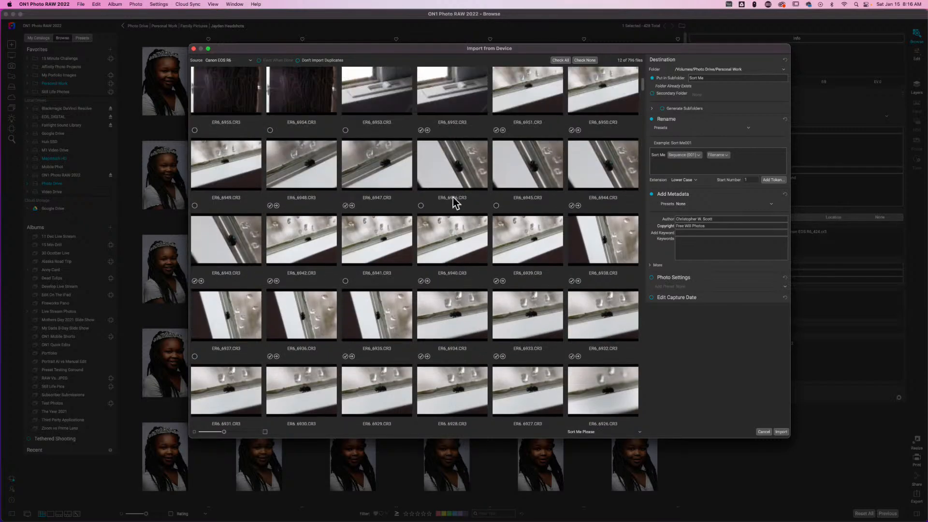
scroll(453, 197, up, 9)
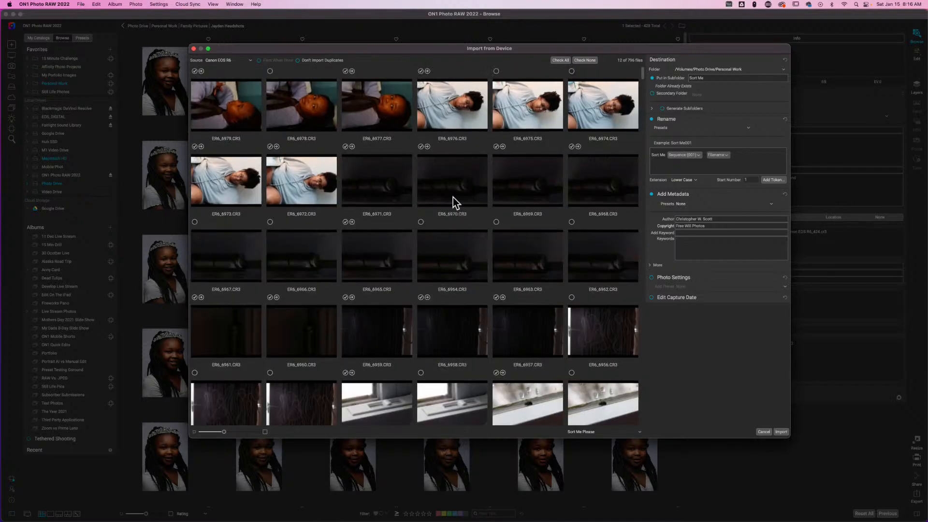
scroll(454, 197, down, 10)
scroll(453, 197, up, 10)
scroll(422, 205, down, 1)
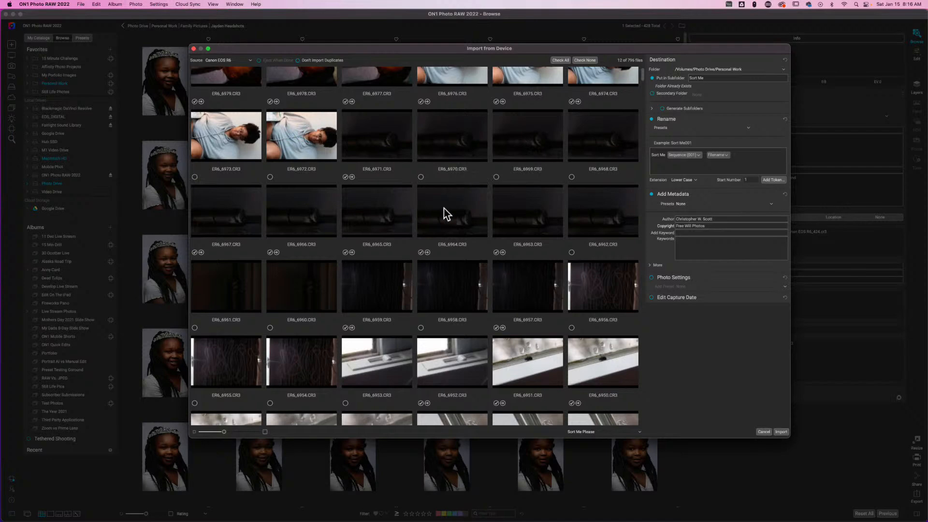
scroll(463, 193, down, 1)
scroll(483, 310, down, 3)
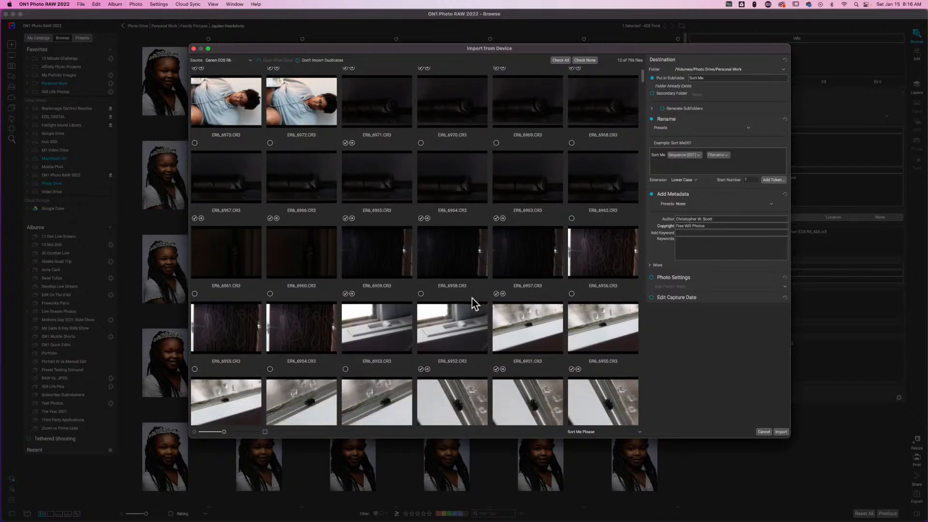
scroll(472, 297, up, 4)
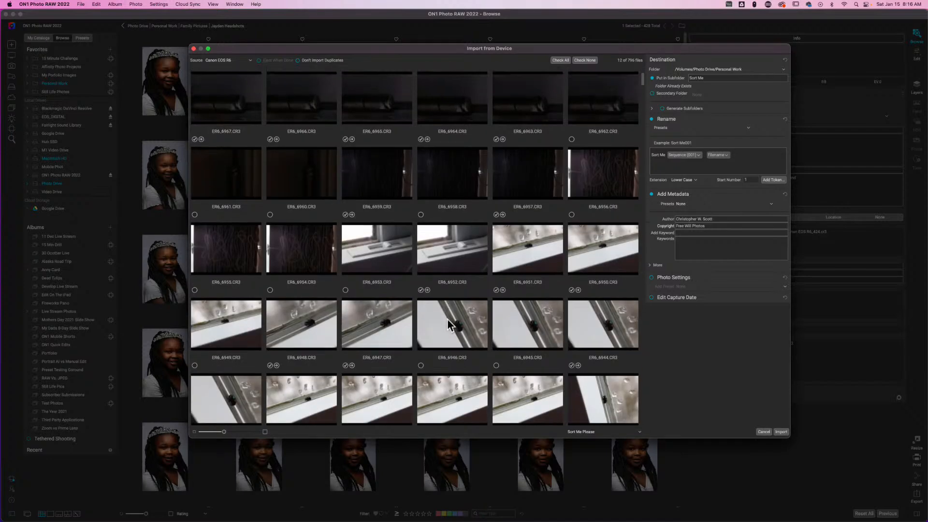
Step: Uncheck all files and select the photos from ER6_6971.CR3 through ER6_6920.CR3
click(585, 61)
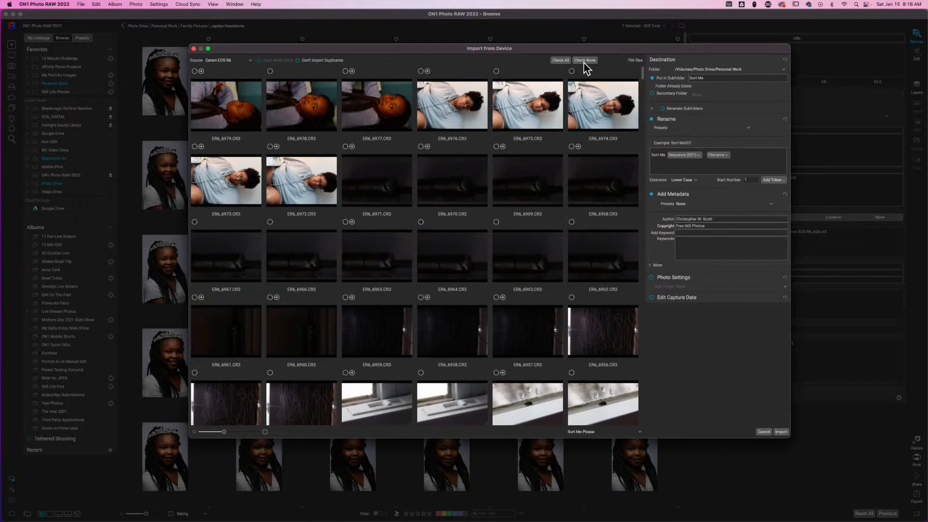
click(369, 189)
scroll(430, 295, down, 2)
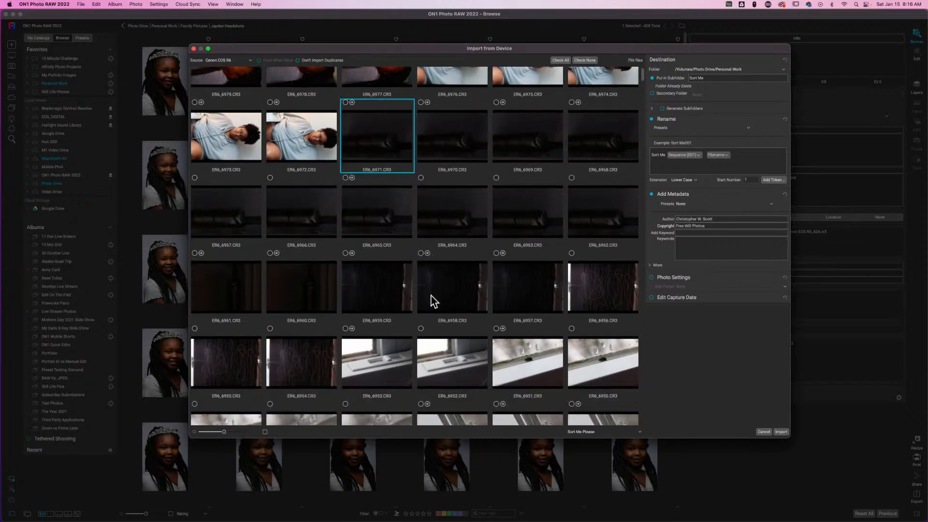
scroll(431, 295, down, 15)
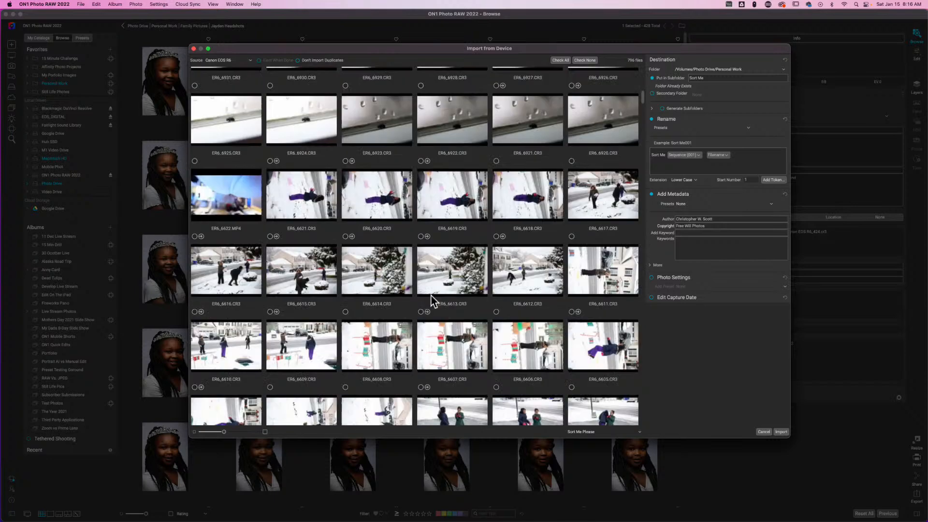
scroll(431, 295, up, 1)
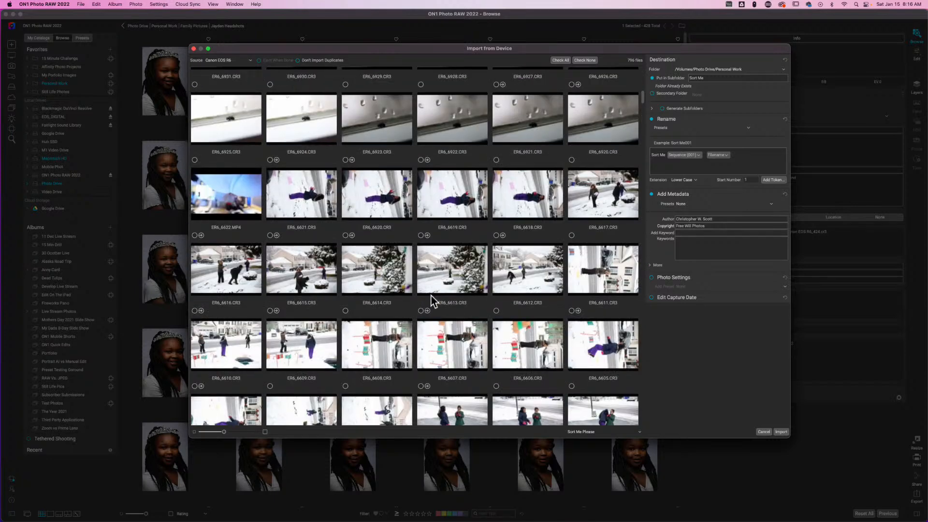
shift+click(601, 120)
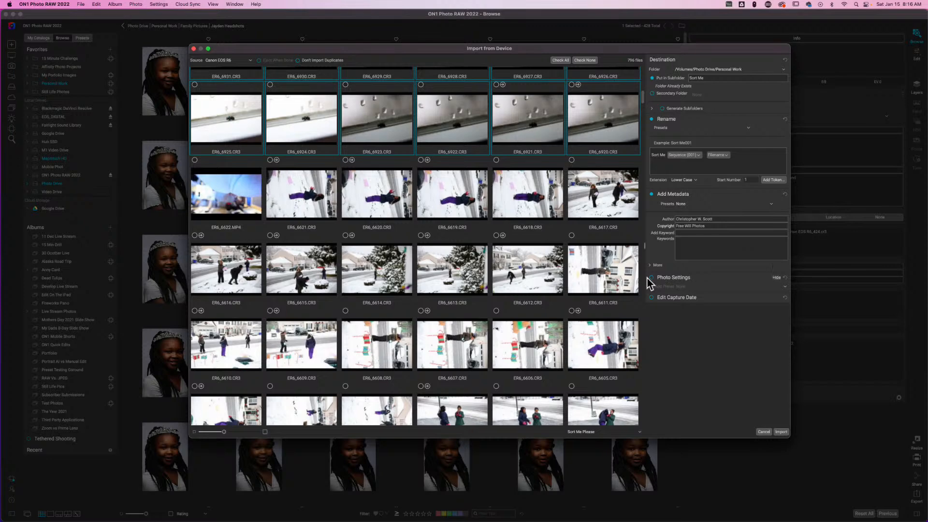
Step: Extend the selection through the snow photos to ER6_6563.CR3 and check all selected files for import
scroll(610, 274, down, 4)
scroll(594, 293, down, 6)
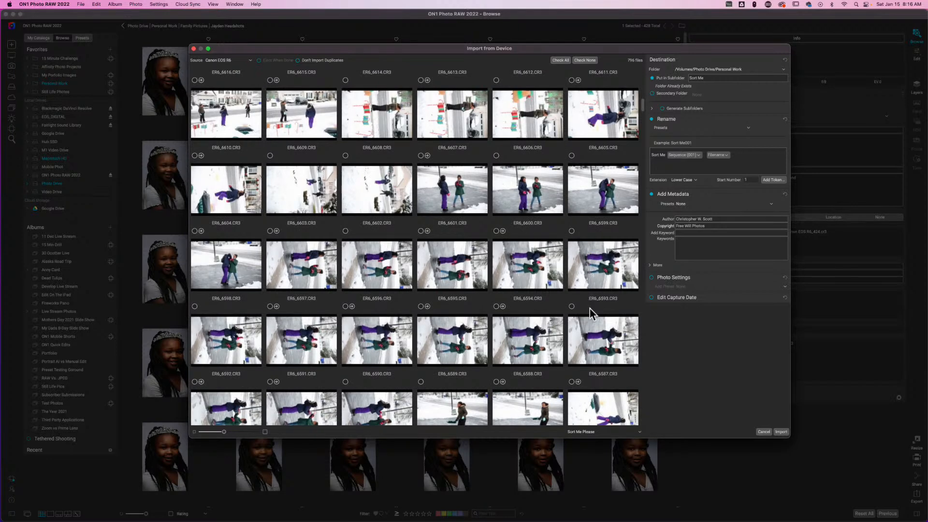
scroll(590, 308, down, 5)
scroll(591, 313, down, 18)
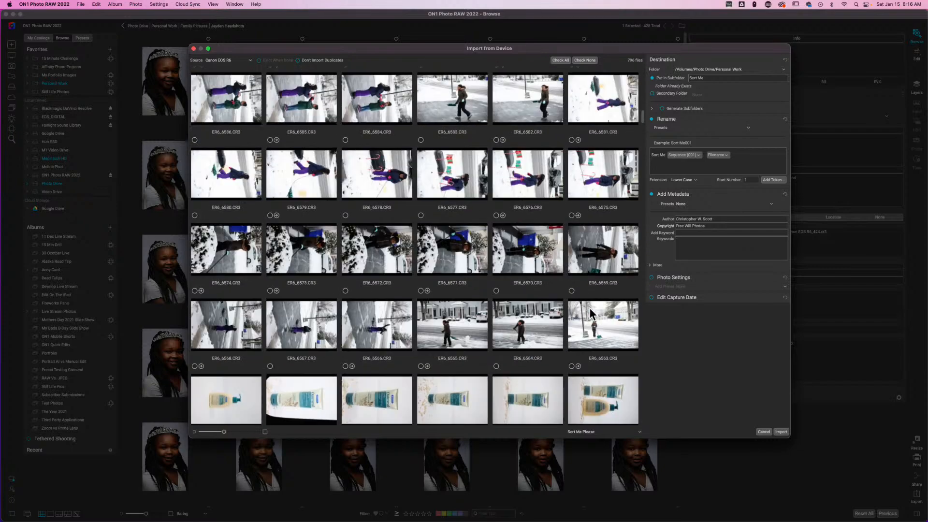
scroll(592, 315, up, 1)
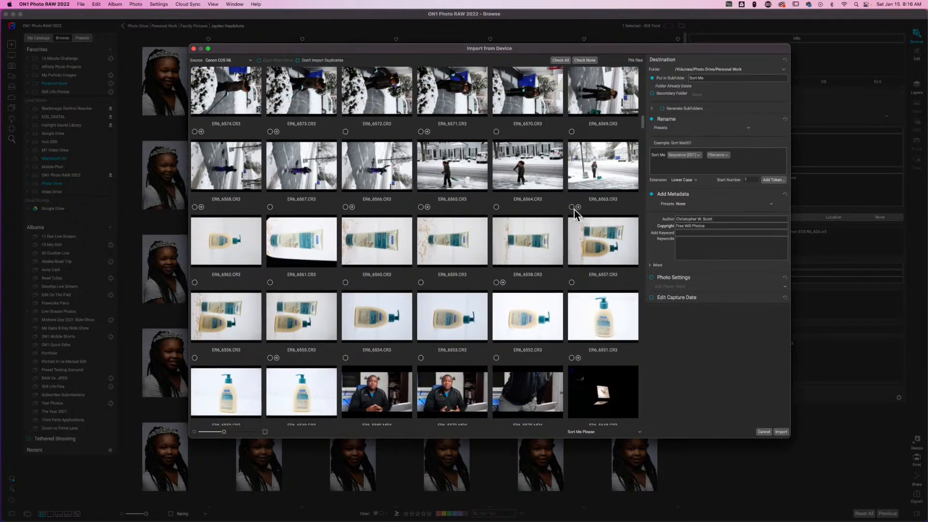
shift+click(594, 169)
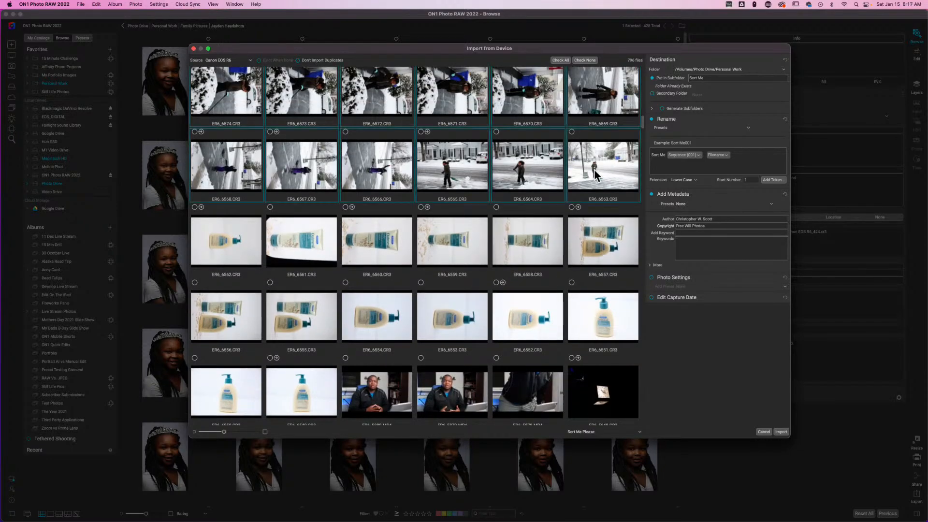
click(571, 132)
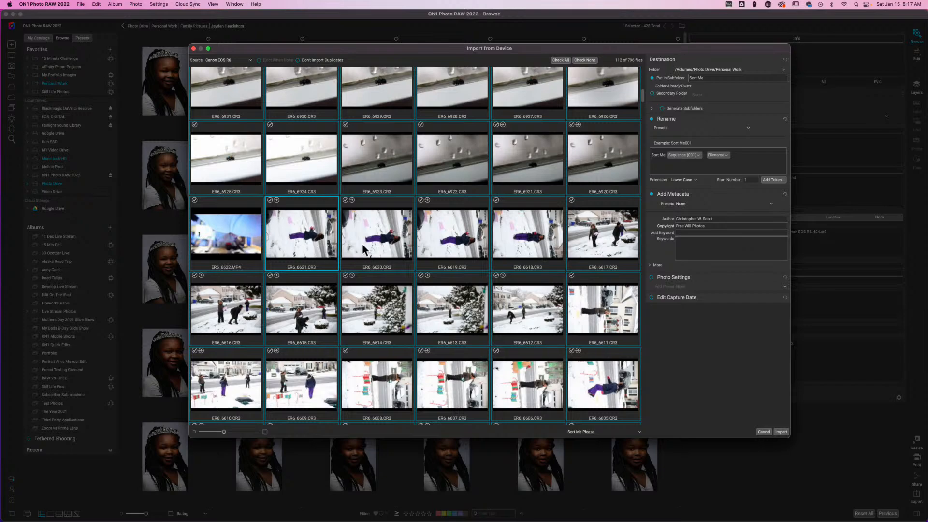
Step: Review the checked range and uncheck the video ER6_6622.MP4
scroll(553, 276, up, 5)
scroll(553, 275, up, 1)
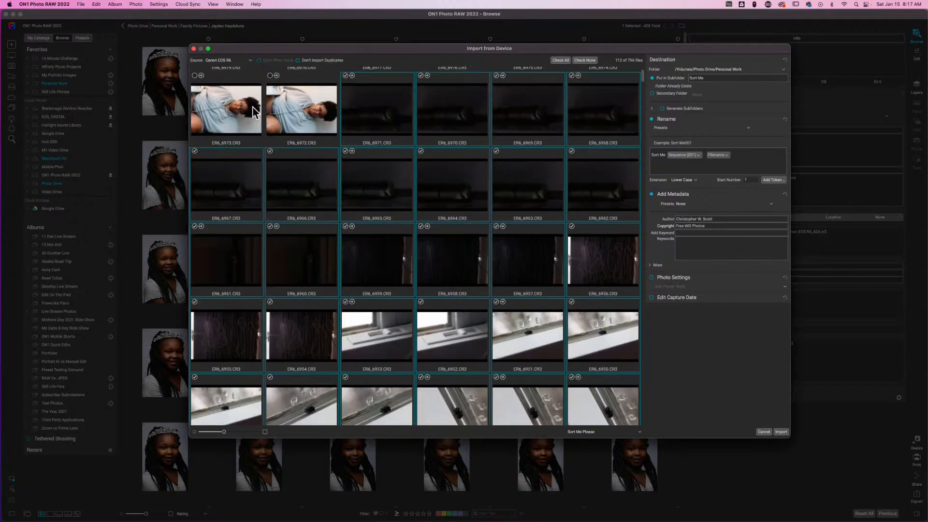
scroll(321, 182, down, 5)
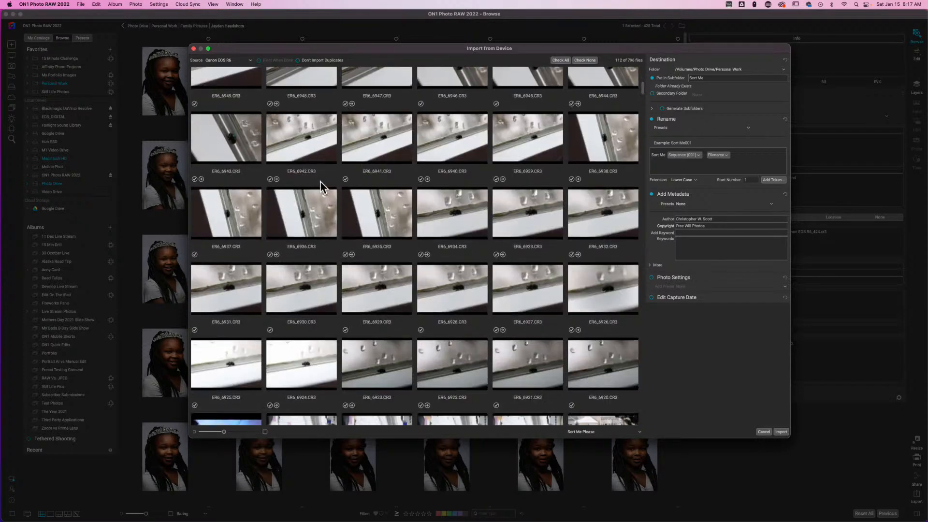
scroll(321, 186, down, 3)
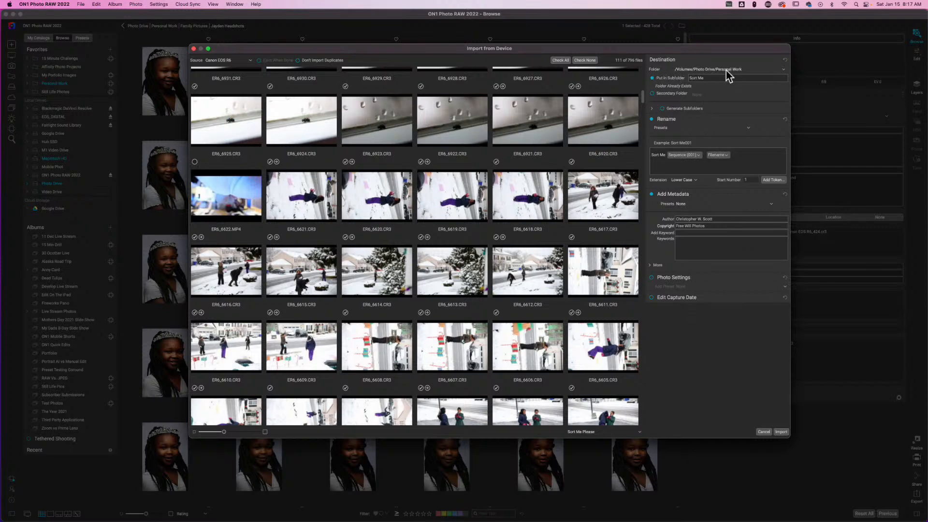
Step: Examine the recent locations and the folder browser offered for the destination folder, leaving them without choosing a folder
click(768, 70)
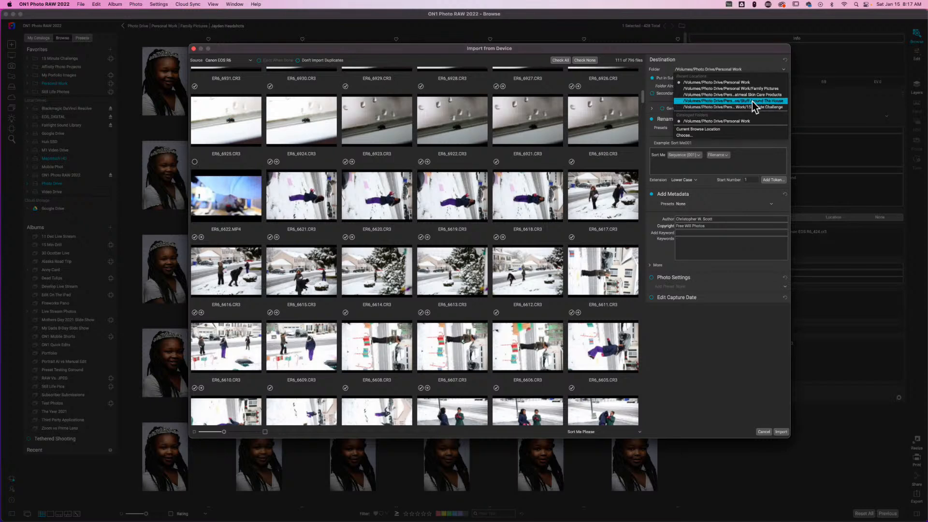
click(732, 63)
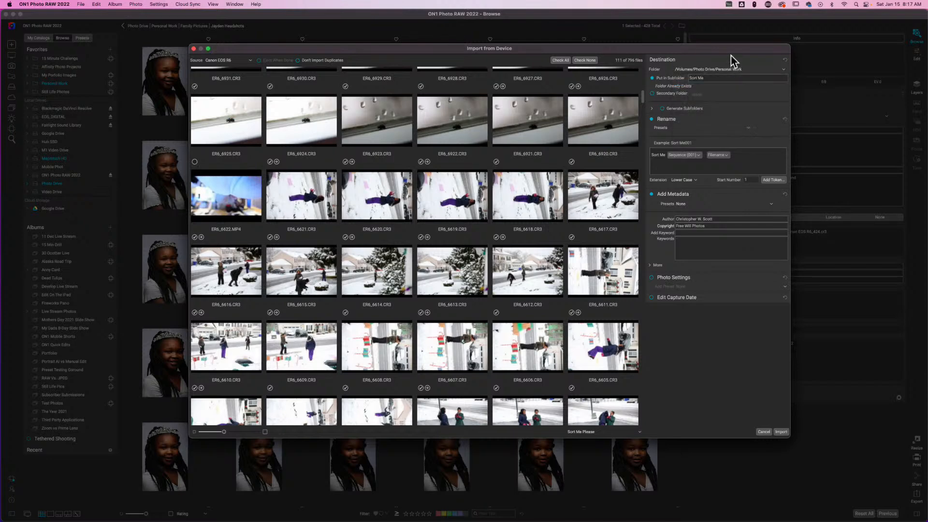
click(760, 71)
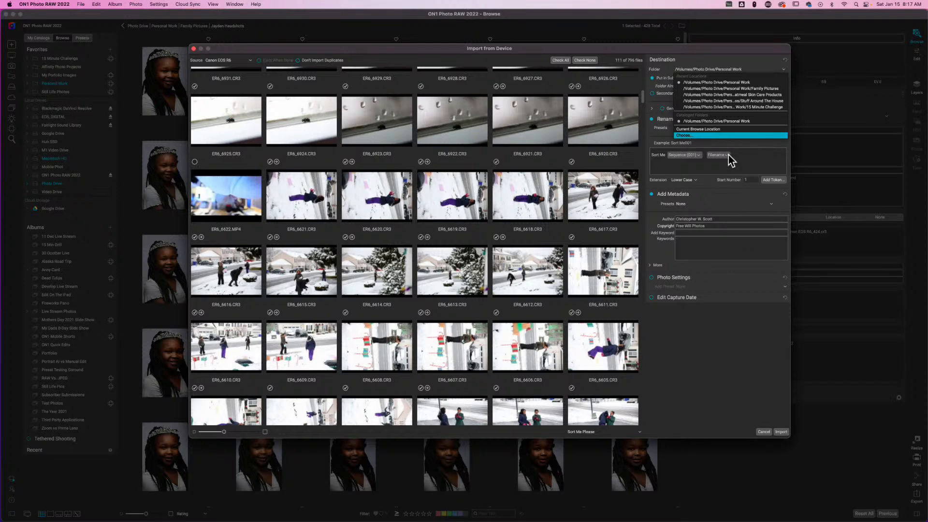
key(Return)
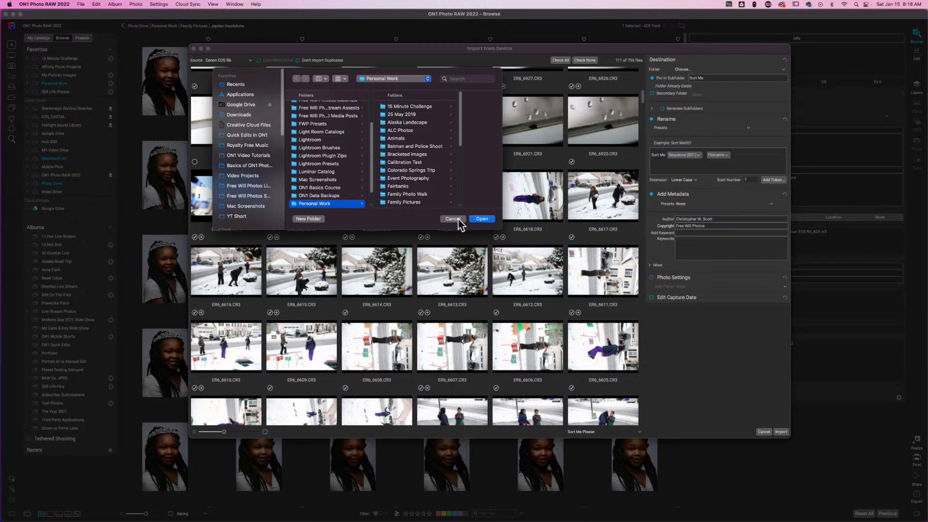
key(Return)
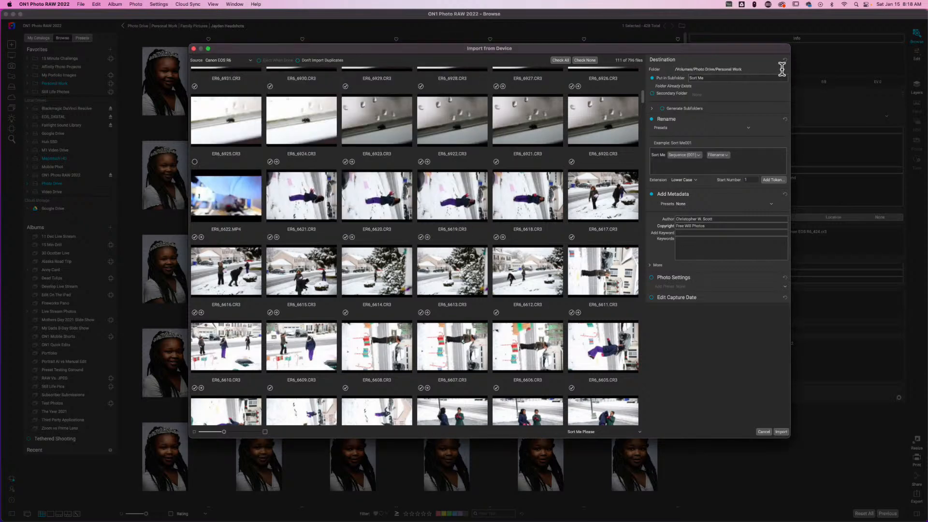
click(784, 69)
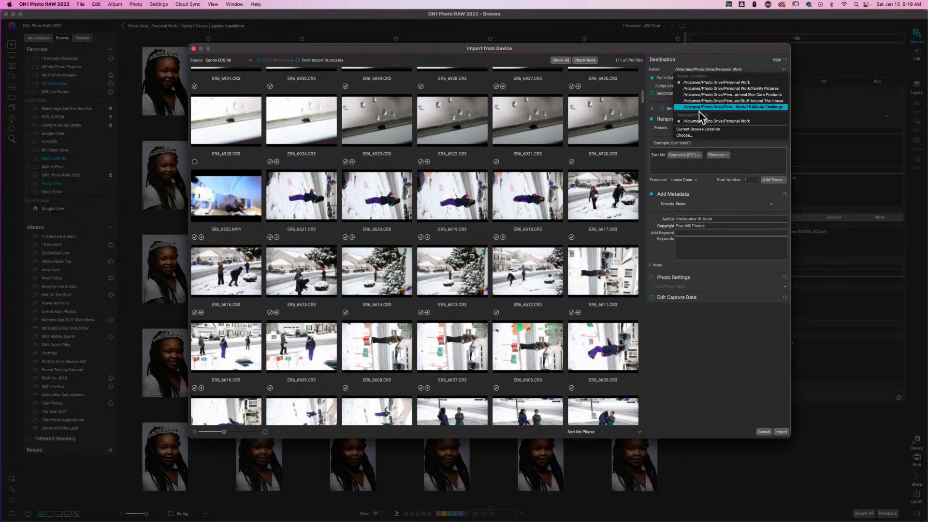
click(704, 52)
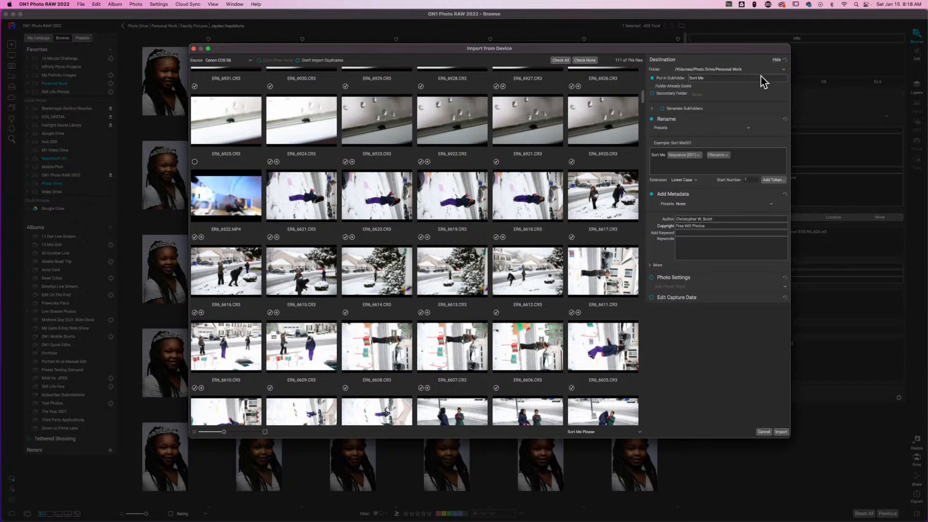
Step: Set the destination folder to the existing Sort Me folder inside Personal Work and turn off Put in Subfolder
click(783, 69)
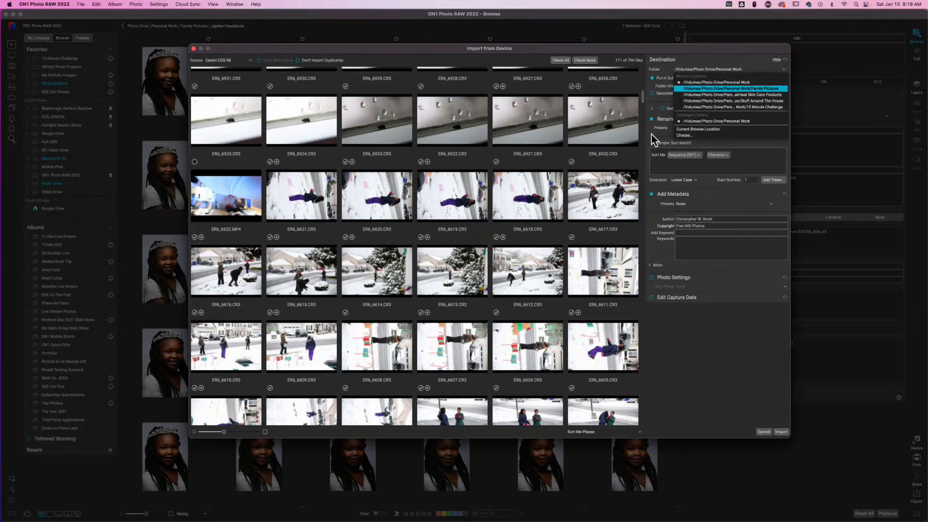
click(688, 136)
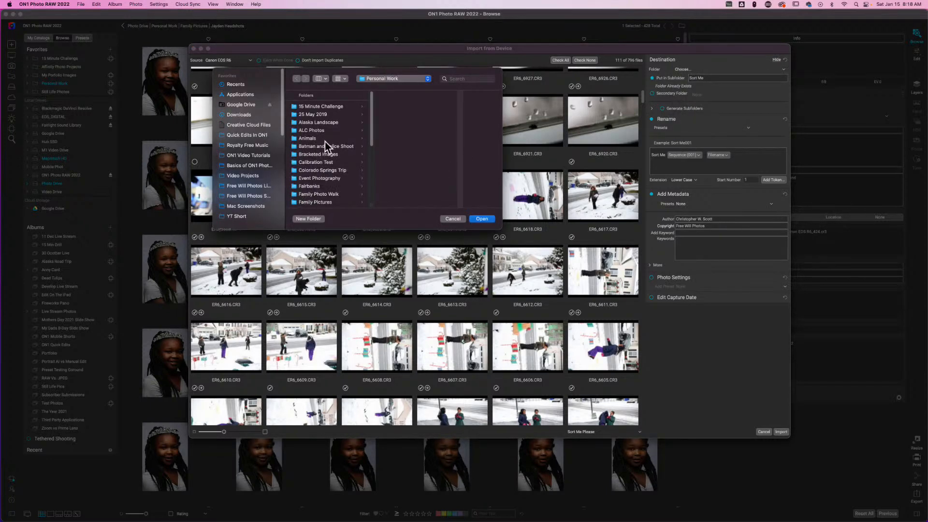
scroll(325, 141, down, 3)
scroll(325, 141, down, 8)
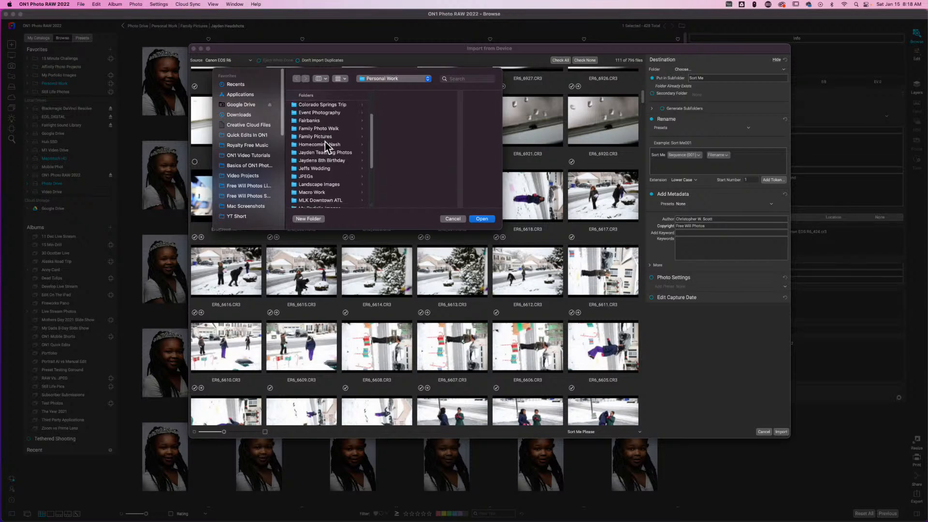
scroll(325, 141, down, 3)
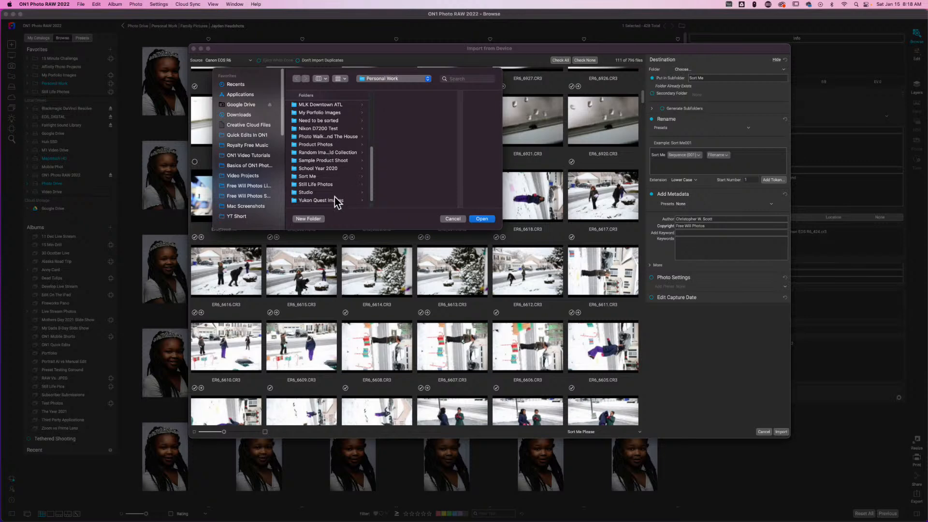
click(309, 177)
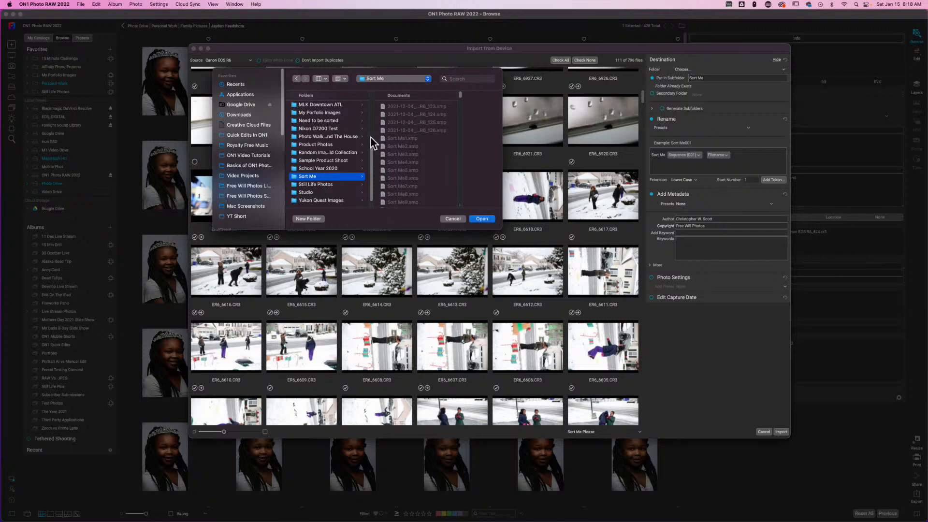
click(485, 220)
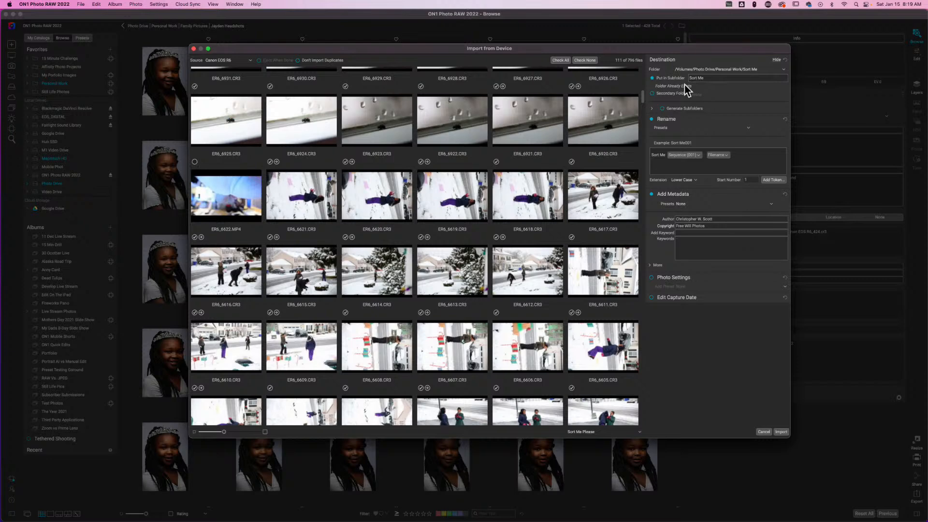
click(653, 79)
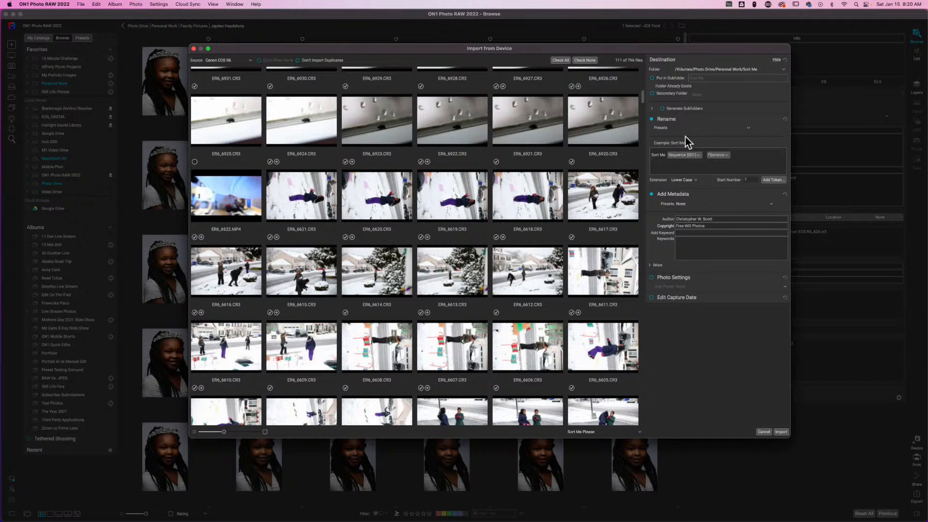
Step: Replace the Sort Me rename text with "January 15th Upload_" and put an underscore between the Sequence and Filename tokens
click(665, 156)
mouse_move(665, 157)
mouse_down()
mouse_move(655, 156)
mouse_move(669, 167)
mouse_up()
click(664, 156)
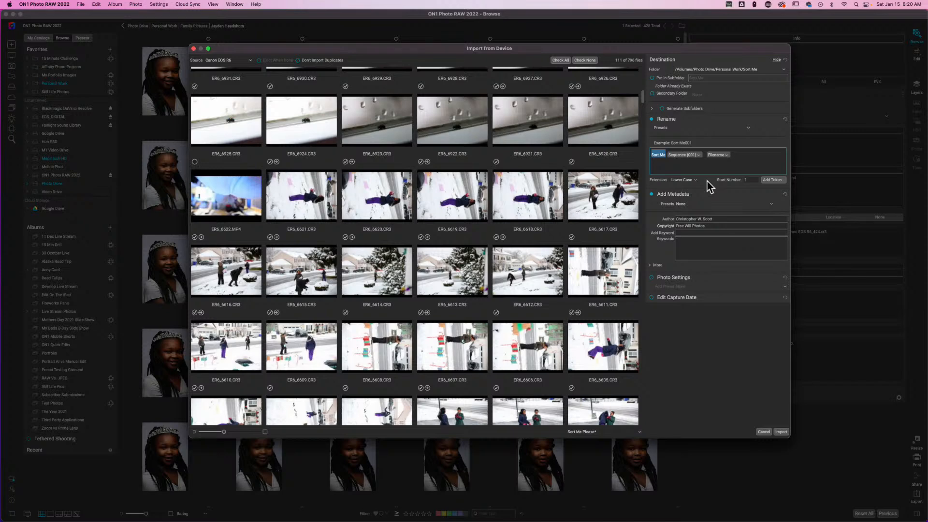
text(January )
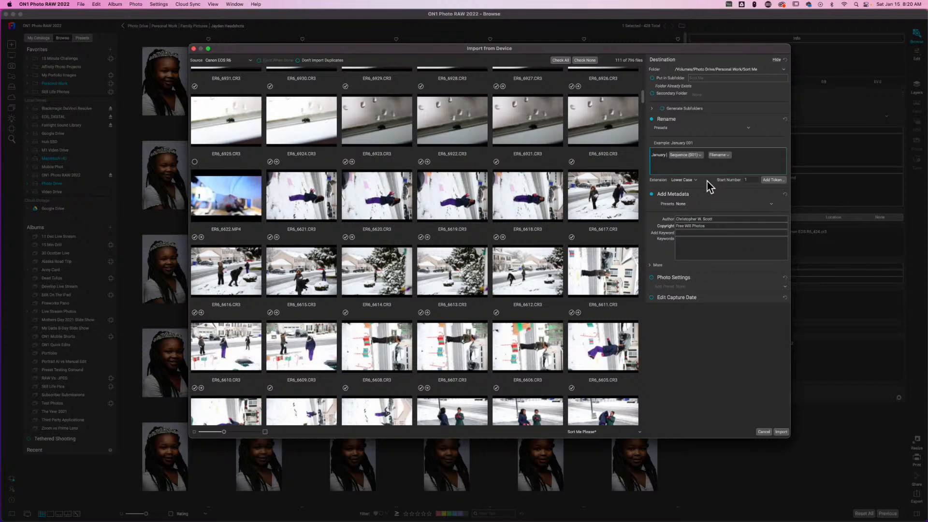
text(15th Upload)
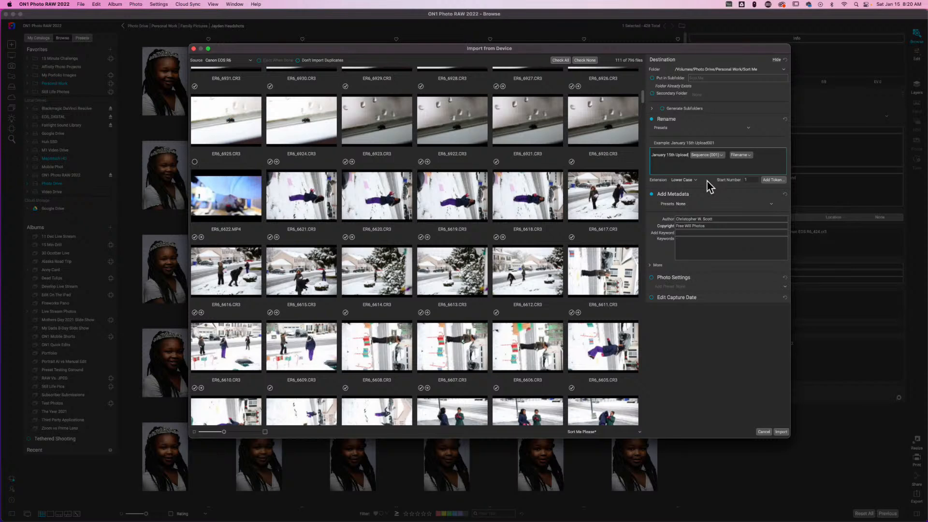
text(_)
text(_)
click(686, 244)
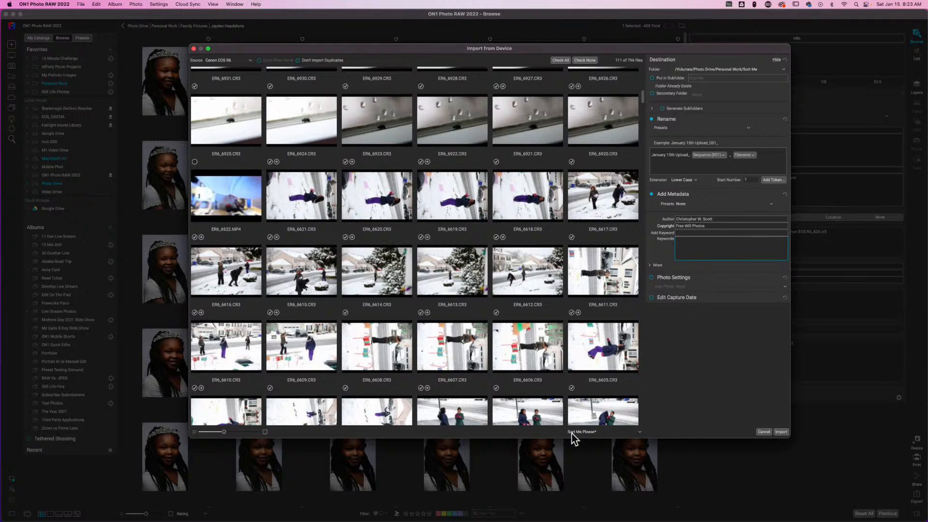
Step: Save the current import settings as a new preset named "Random File Upload"
click(639, 431)
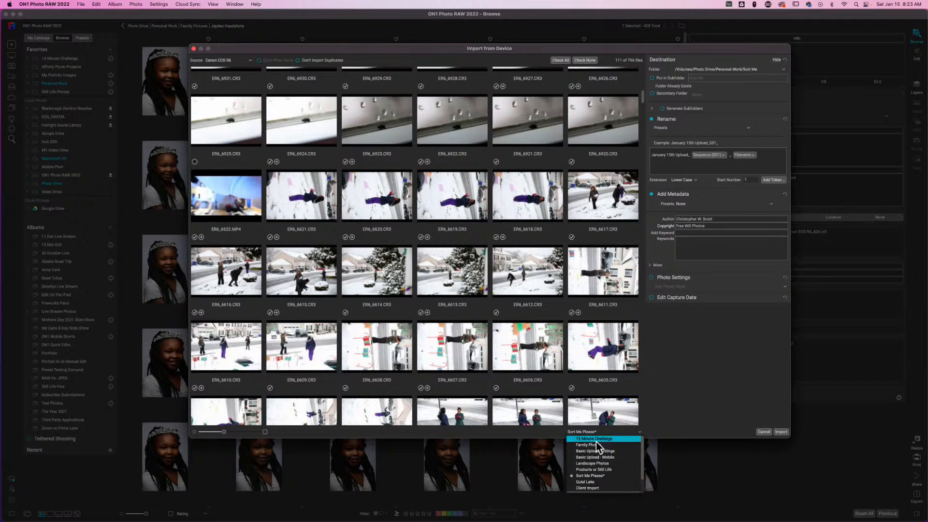
scroll(596, 442, down, 1)
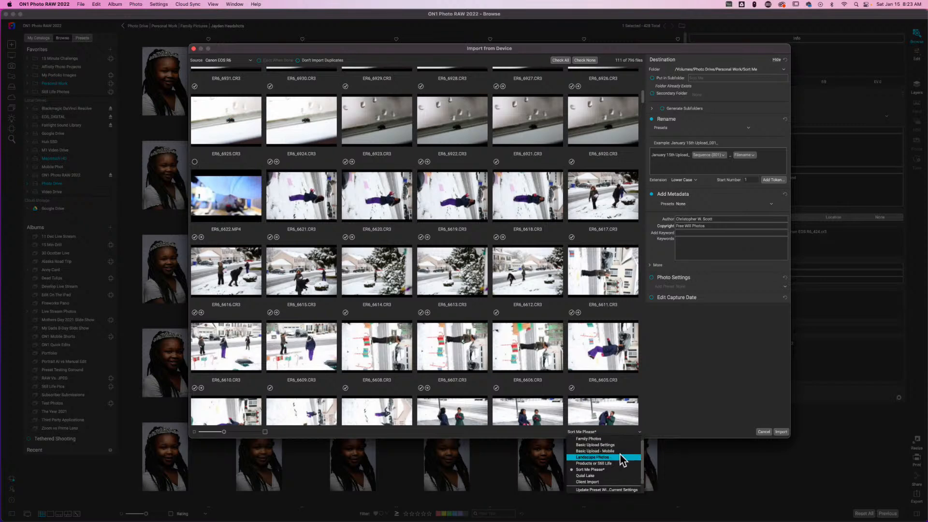
scroll(620, 455, down, 2)
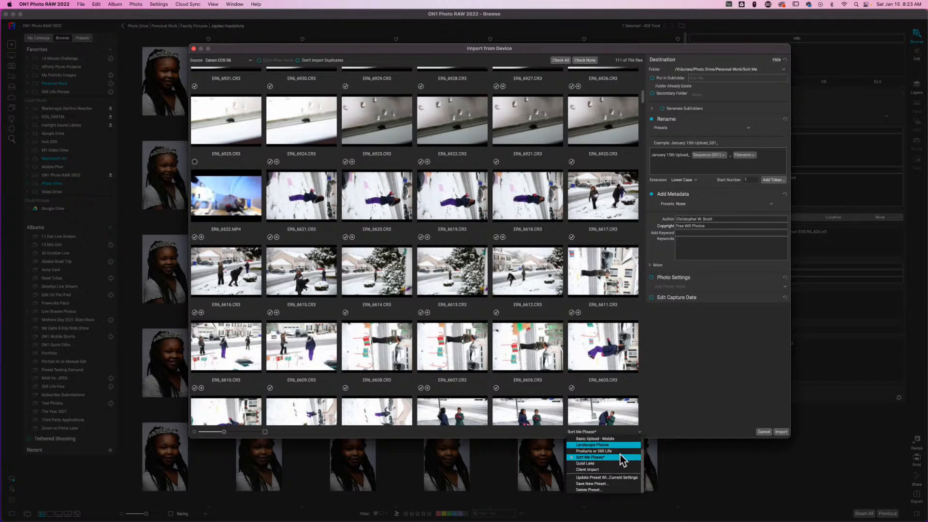
click(596, 484)
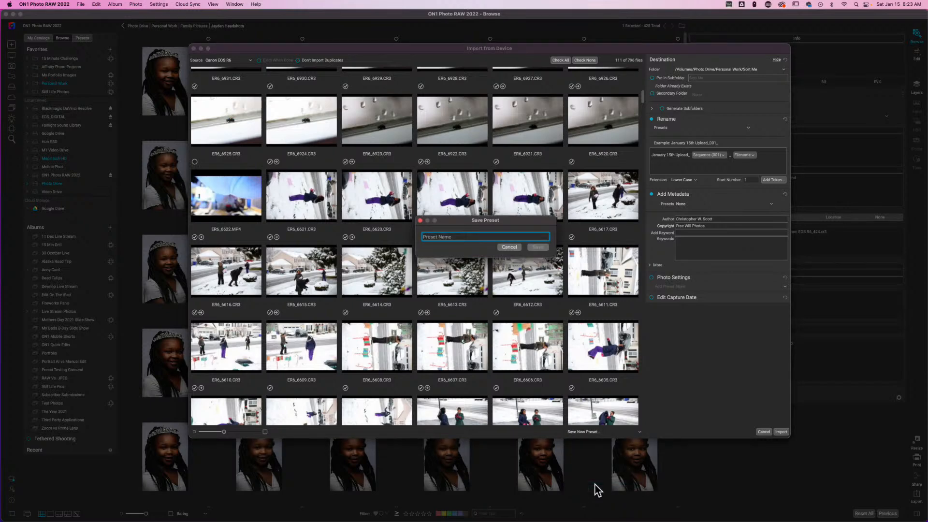
text(Ro)
key(BackSpace)
text(andom File Uplo)
key(BackSpace)
text(load)
key(BackSpace)
text(ad)
click(538, 248)
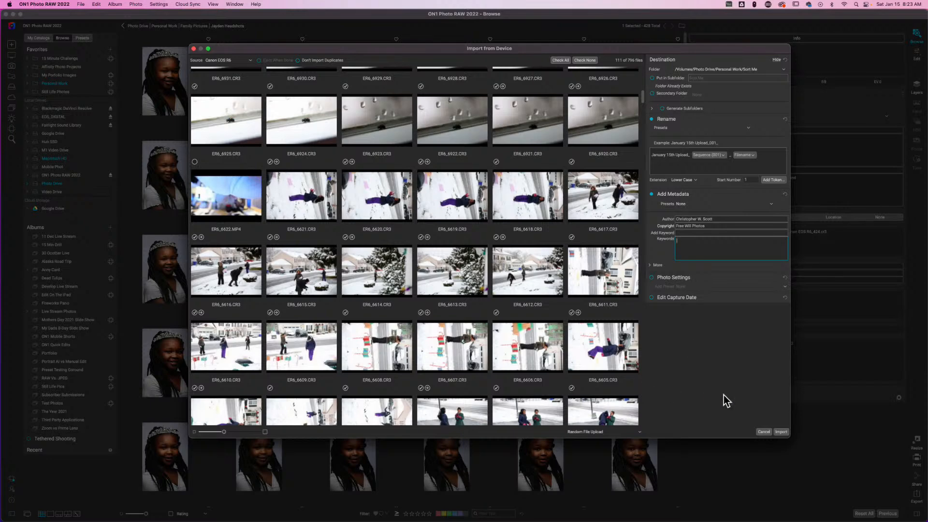
Step: Start importing the checked files and look through the Sort Me folder while they arrive
click(782, 432)
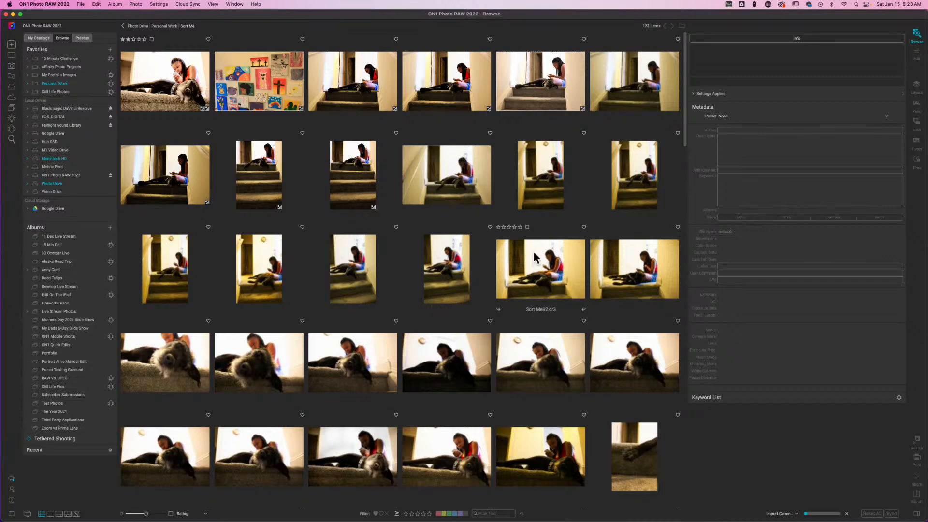
scroll(536, 256, down, 10)
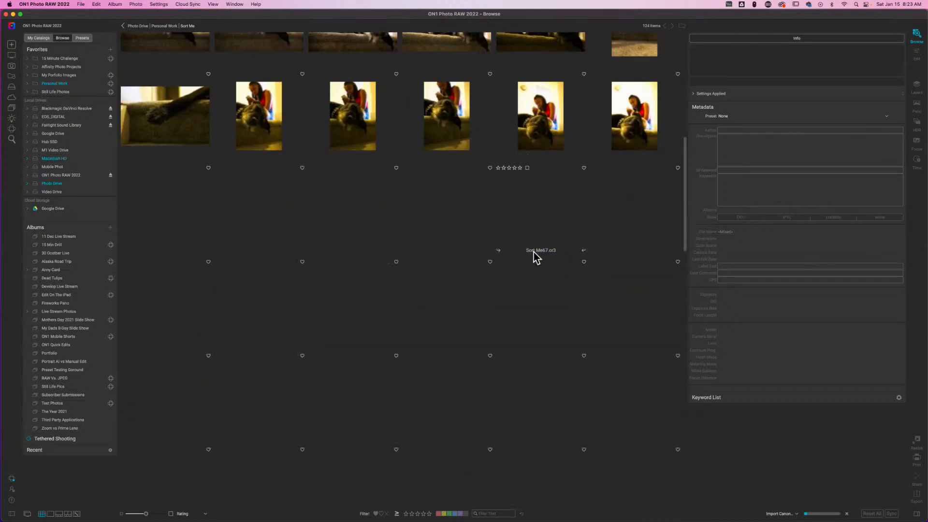
scroll(534, 258, down, 1)
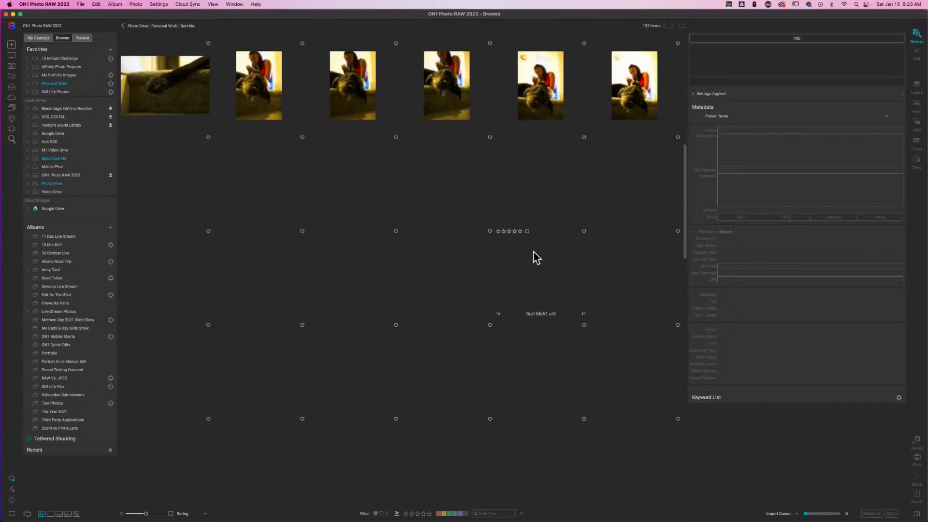
scroll(534, 257, down, 3)
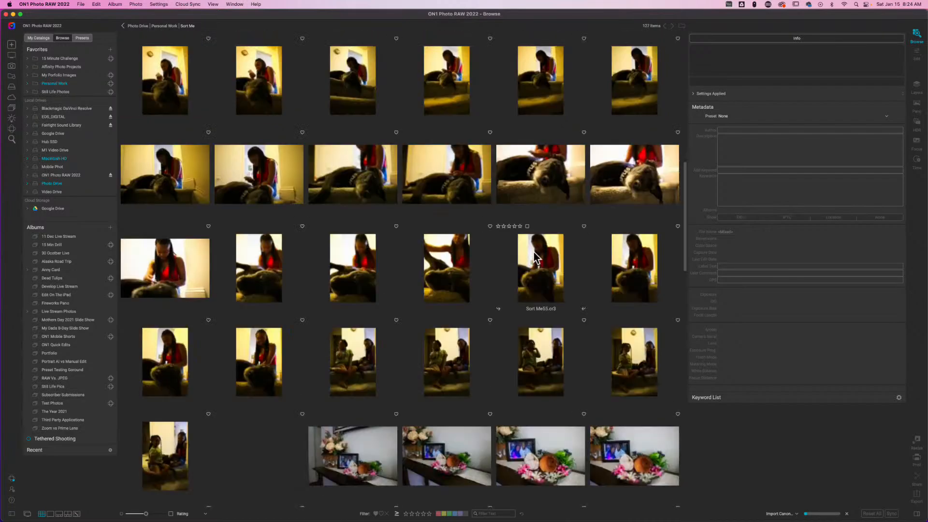
scroll(534, 252, down, 8)
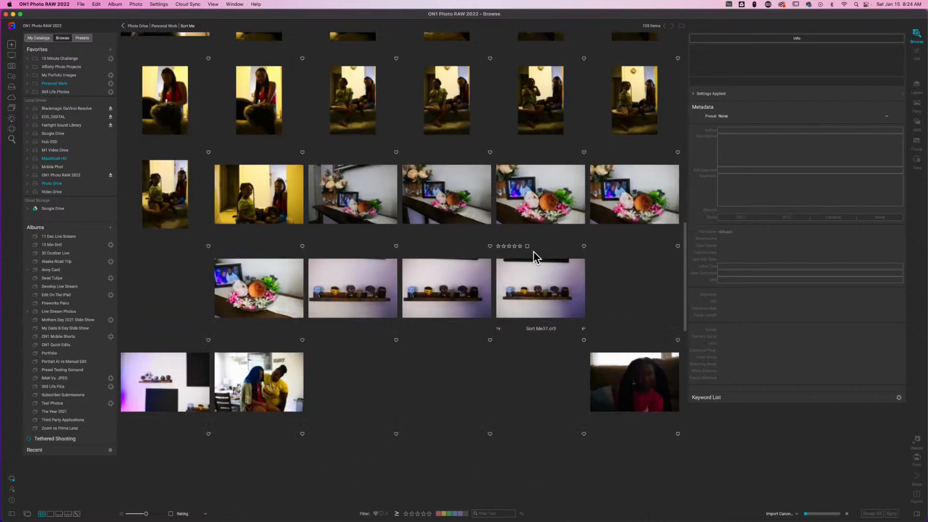
scroll(534, 252, down, 20)
scroll(534, 252, up, 4)
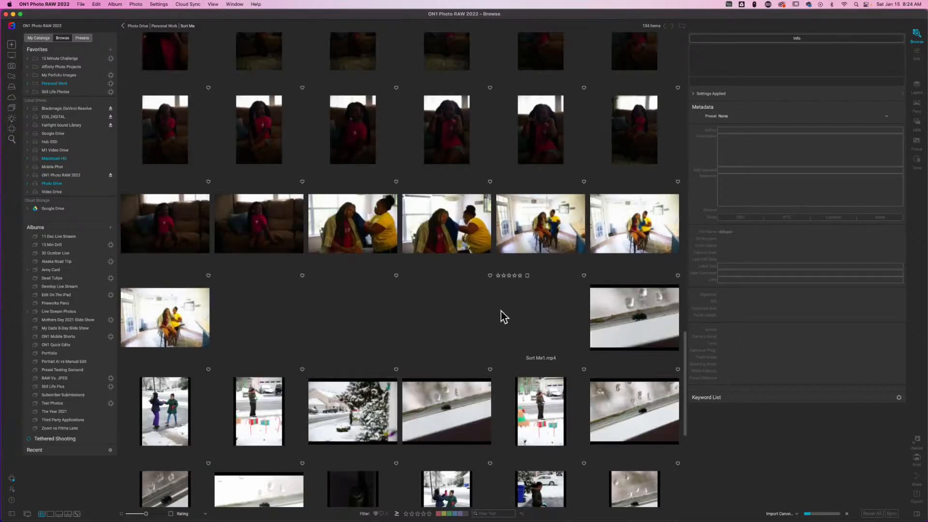
scroll(501, 311, down, 12)
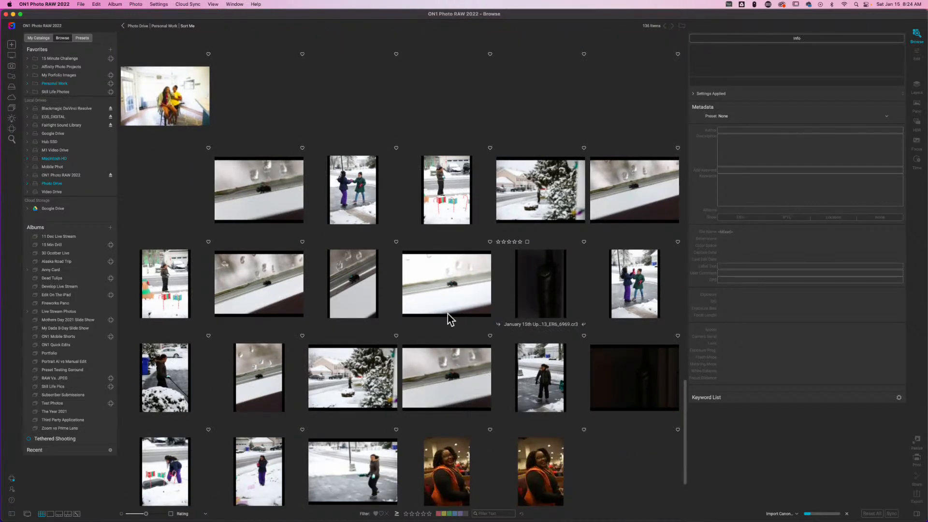
scroll(408, 283, down, 4)
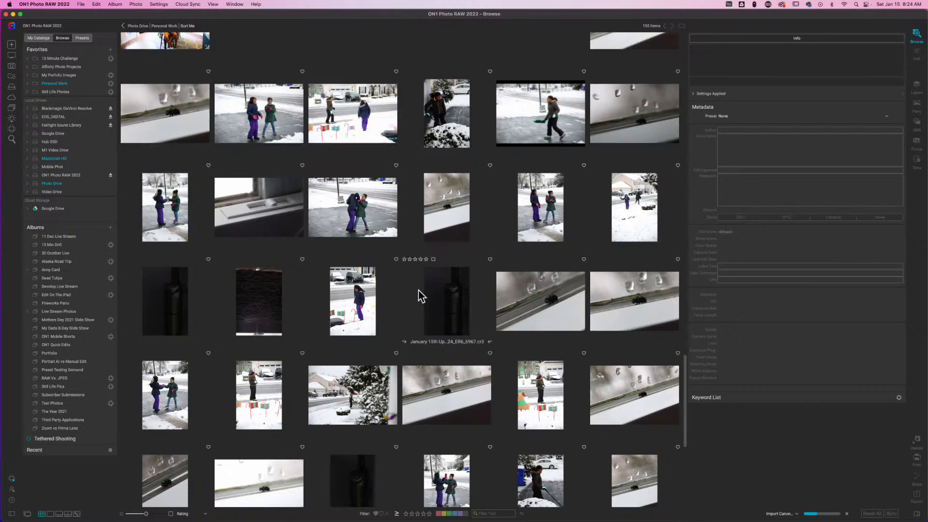
scroll(419, 291, down, 2)
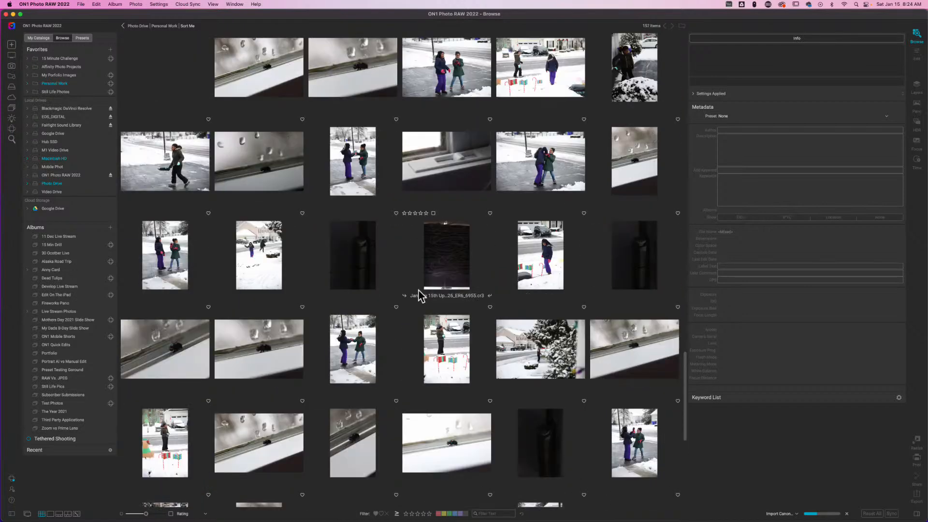
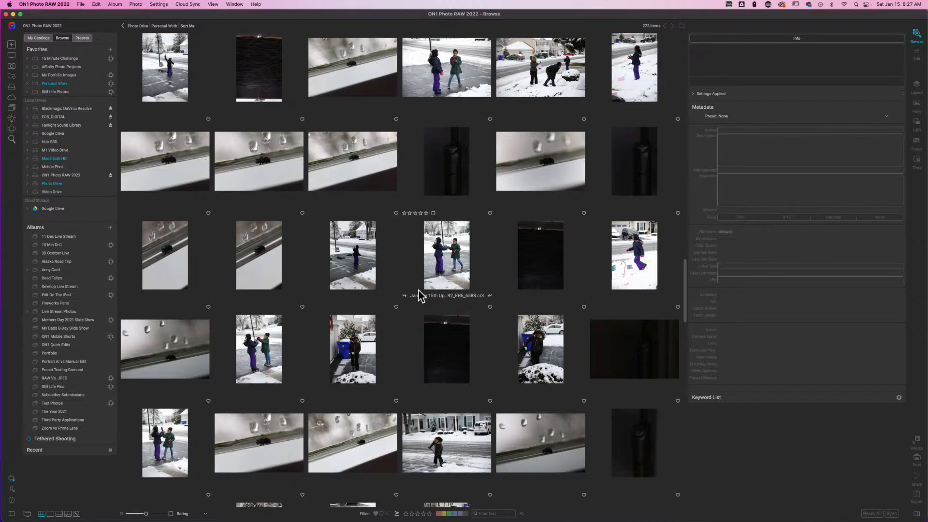
Step: Examine the Sort Me folder from the older Sort Me files to the end of the January 15th Upload photos
scroll(456, 305, up, 2)
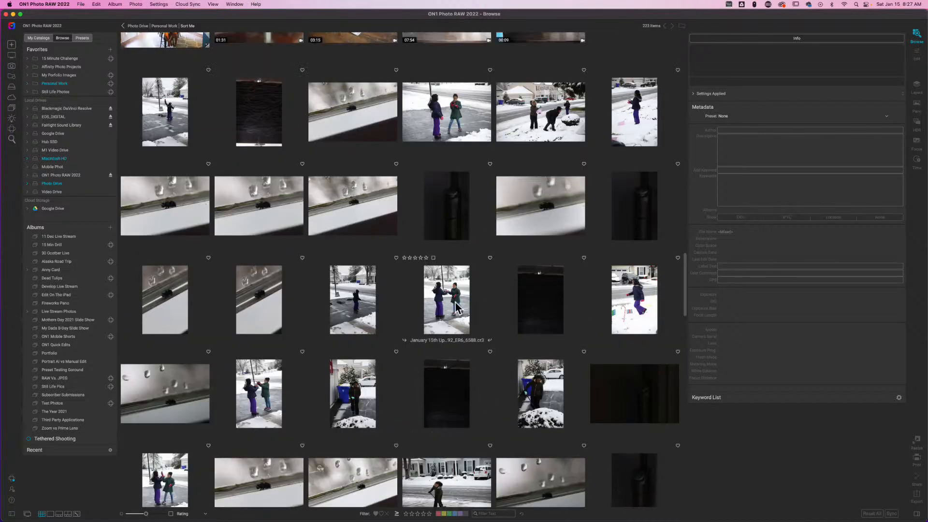
scroll(456, 308, up, 6)
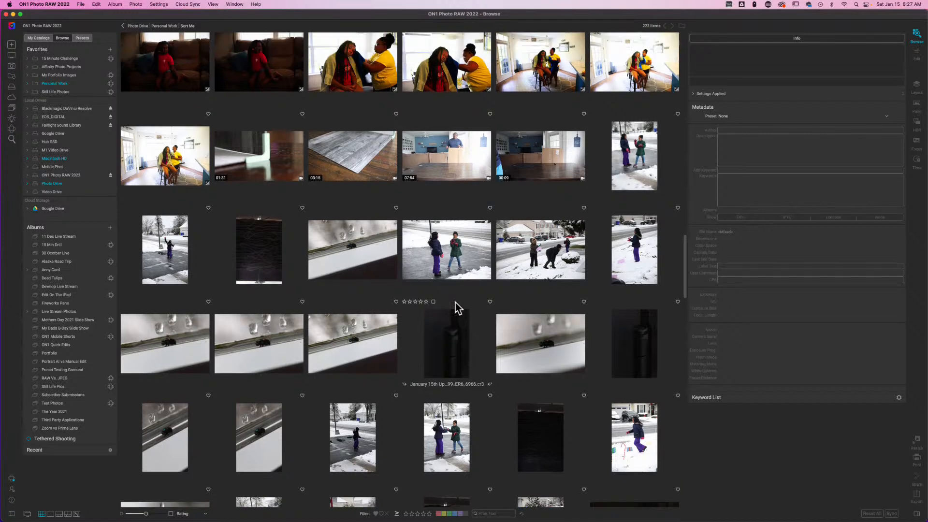
scroll(456, 303, up, 5)
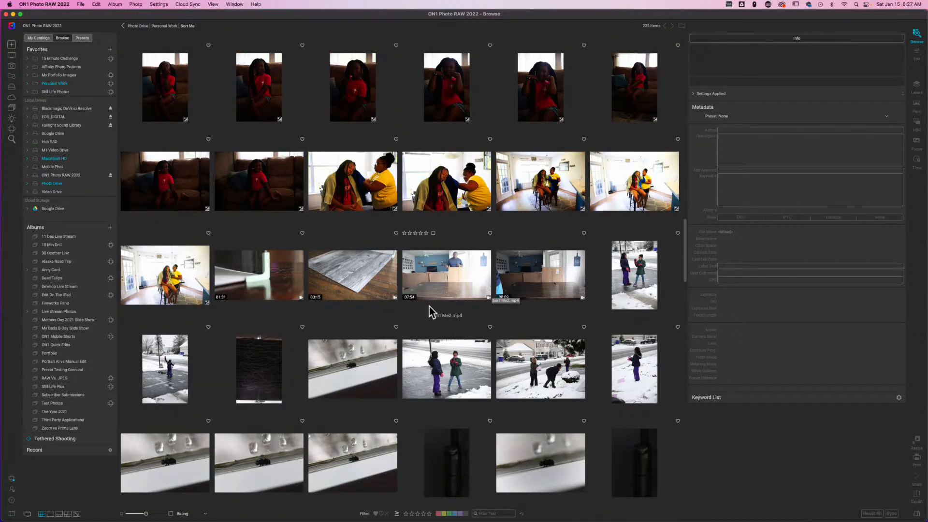
scroll(429, 307, up, 6)
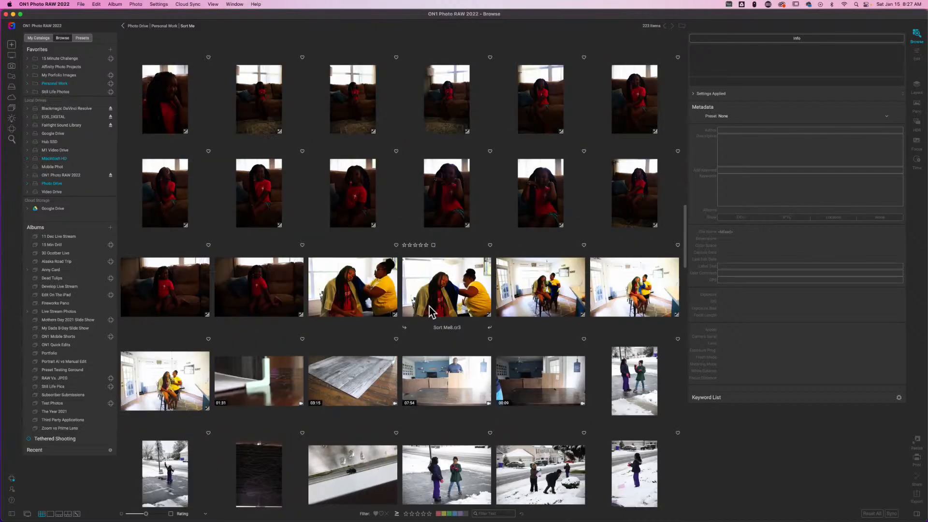
scroll(431, 311, down, 20)
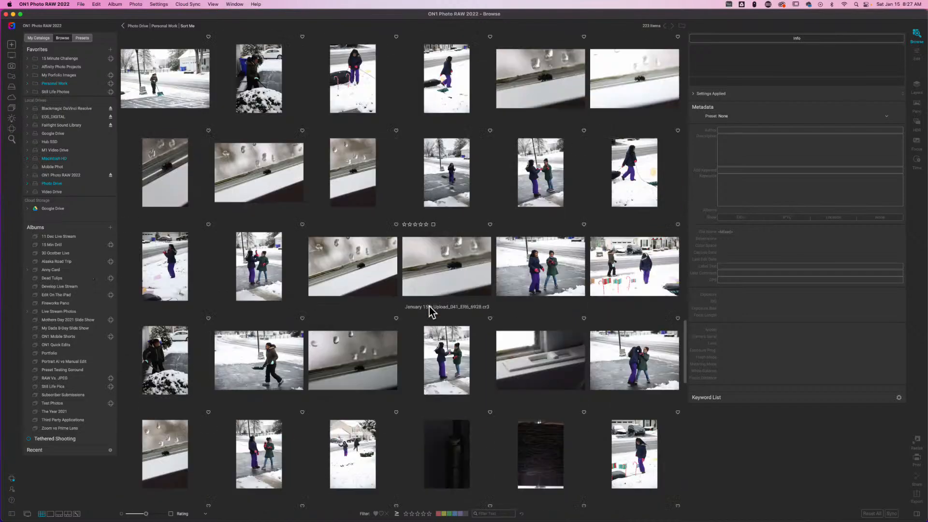
scroll(430, 309, down, 2)
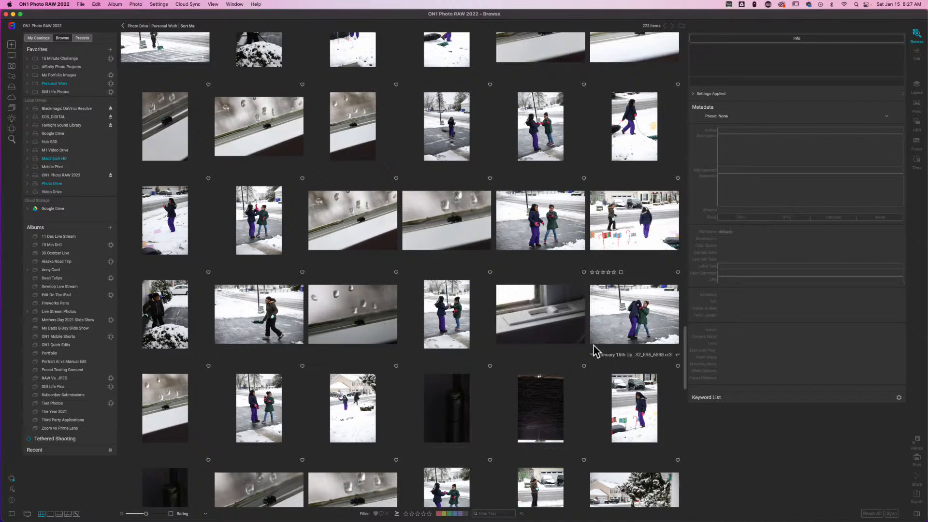
scroll(572, 344, down, 6)
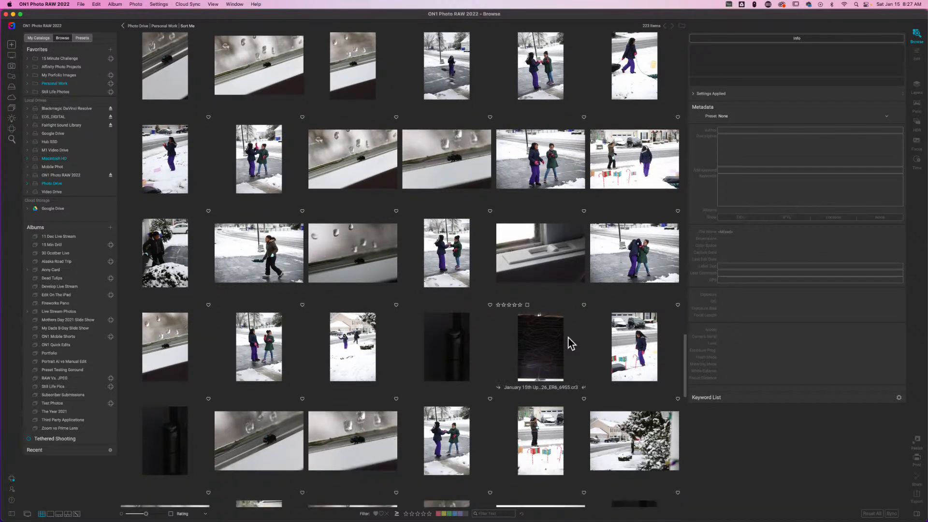
scroll(572, 344, down, 20)
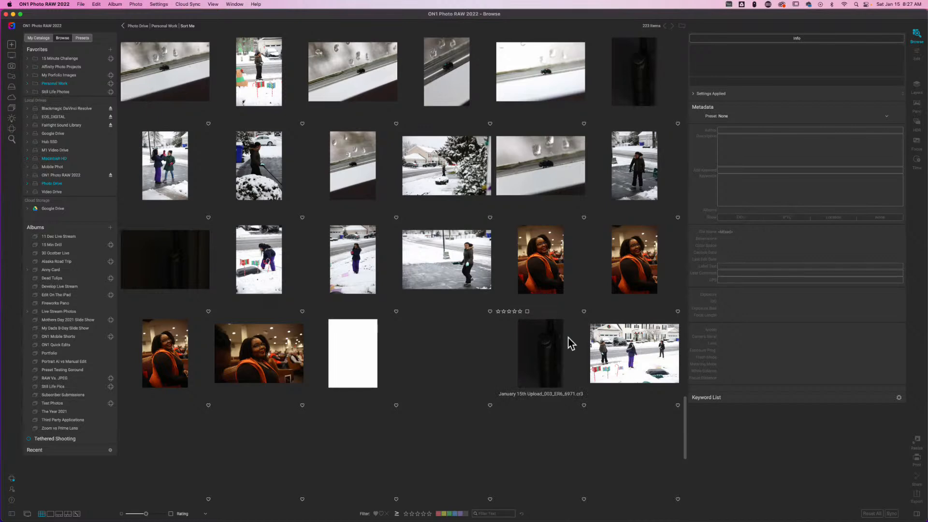
scroll(572, 344, down, 5)
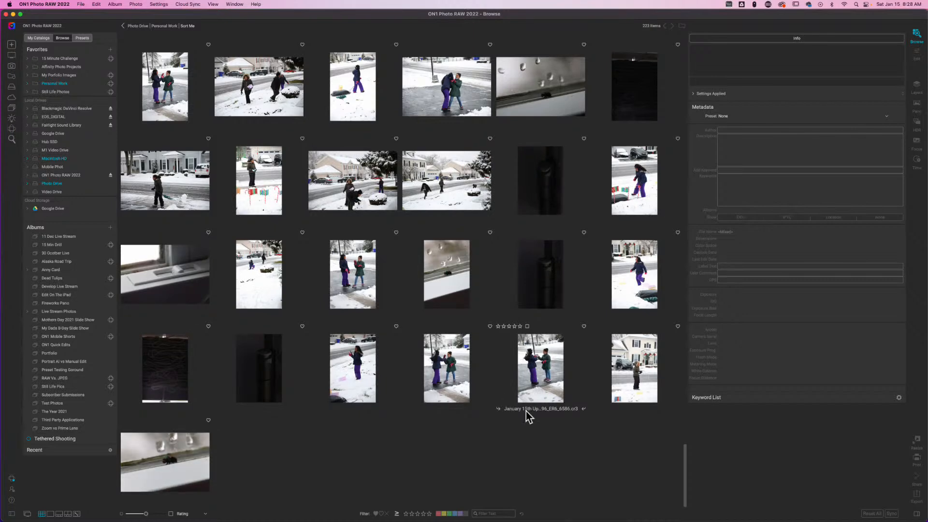
Step: Select the snow photos ER6_6611, ER6_6586, ER6_6590, ER6_6620, ER6_6604, ER6_6596 and ER6_6603 near the end of the folder
click(613, 405)
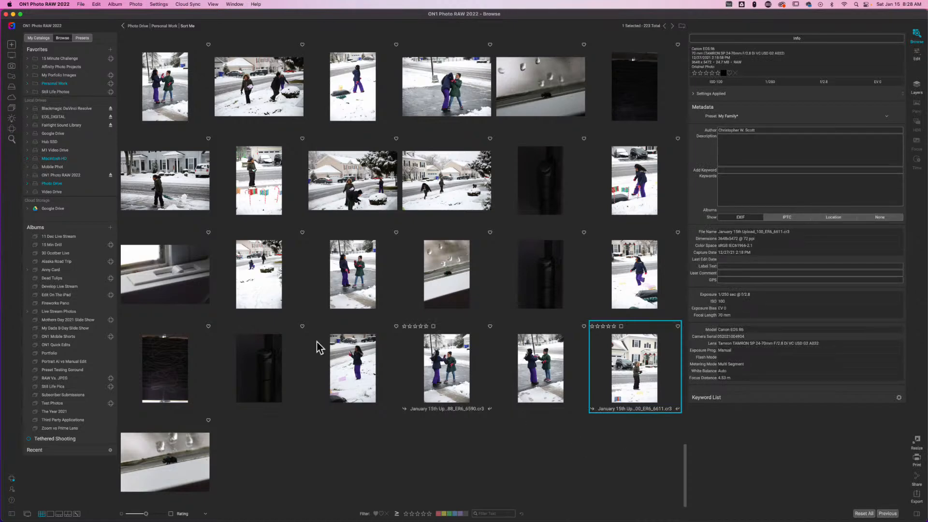
shift+click(340, 363)
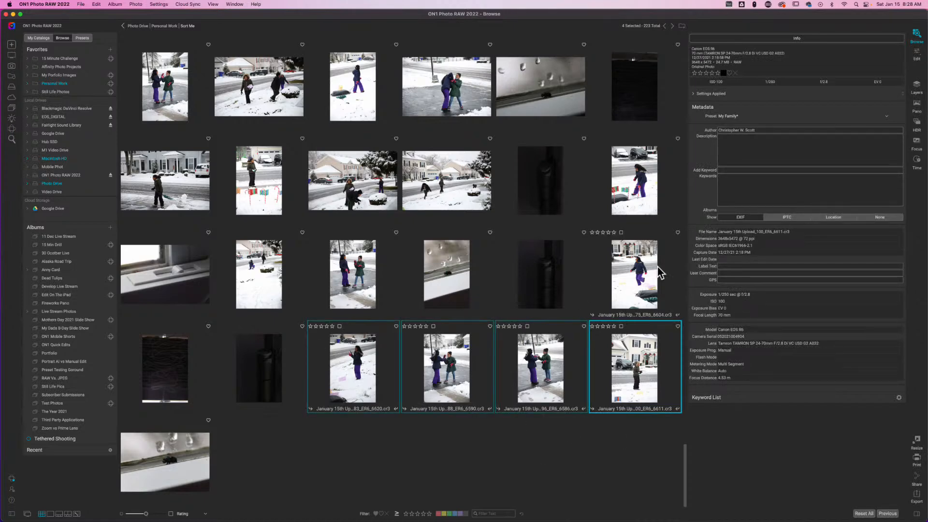
super+click(660, 268)
super+click(334, 285)
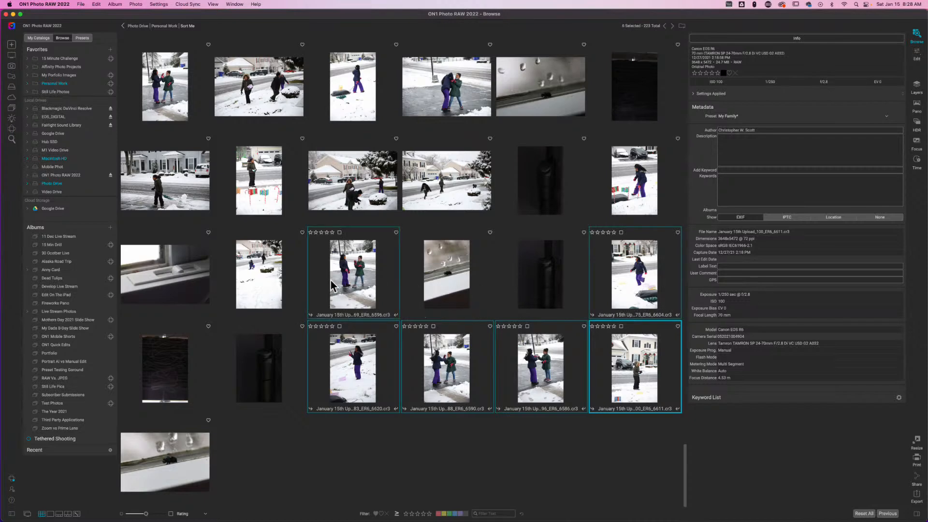
super+click(258, 285)
Step: Add the five snow photos ER6_6565, ER6_6607, ER6_6615, ER6_6612 and ER6_6576 to the selection
super+click(184, 186)
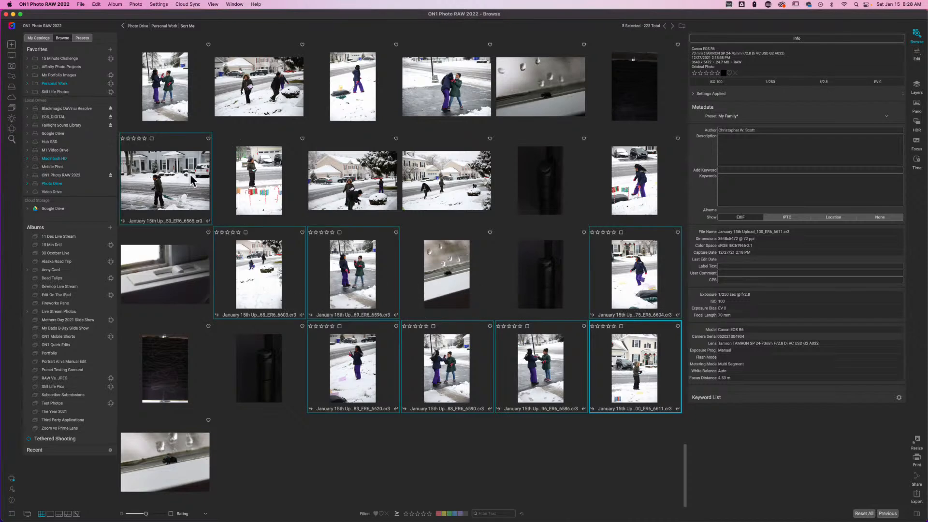
super+click(279, 192)
super+click(353, 189)
super+click(455, 191)
super+click(624, 203)
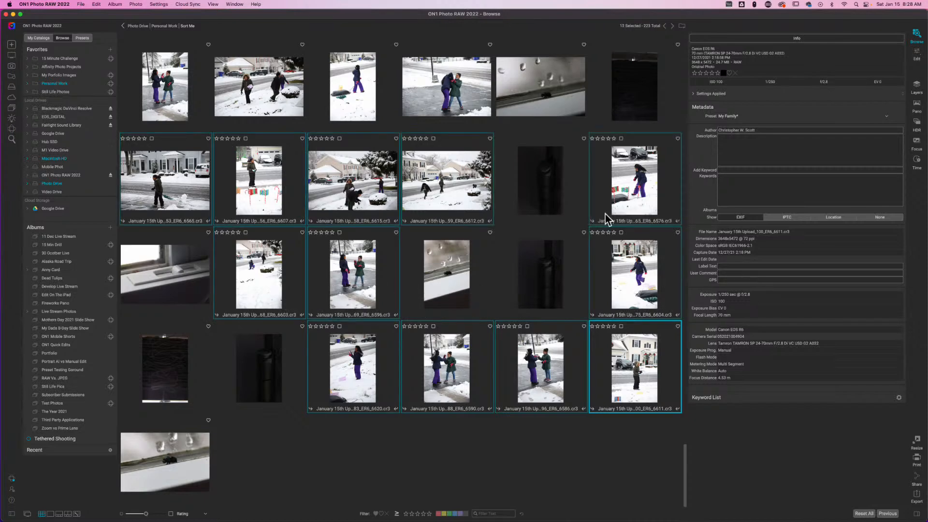
Step: Add the snow photos ER6_6599, ER6_6581, ER6_6617 and ER6_6594 to the selection
scroll(602, 217, up, 3)
super+click(421, 380)
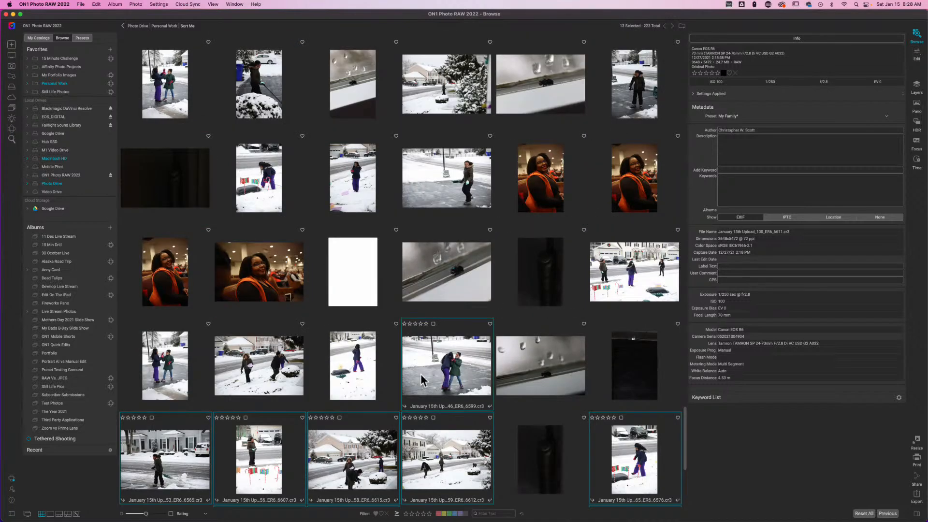
super+click(353, 367)
super+click(259, 367)
super+click(174, 370)
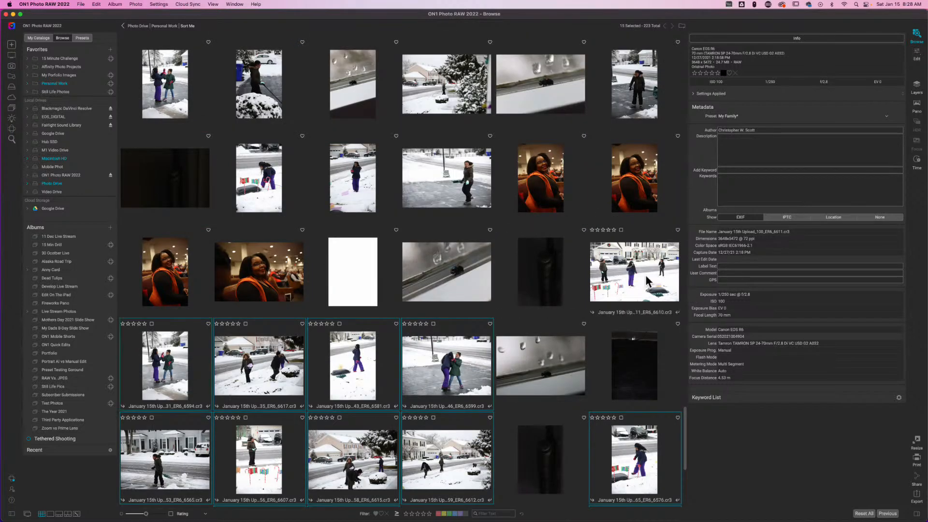
Step: Extend the selection with snow photos ER6_6610, ER6_6582, ER6_6618, ER6_6577, ER6_6569, ER6_6574 and ER6_6591
super+click(648, 280)
super+click(462, 191)
super+click(362, 185)
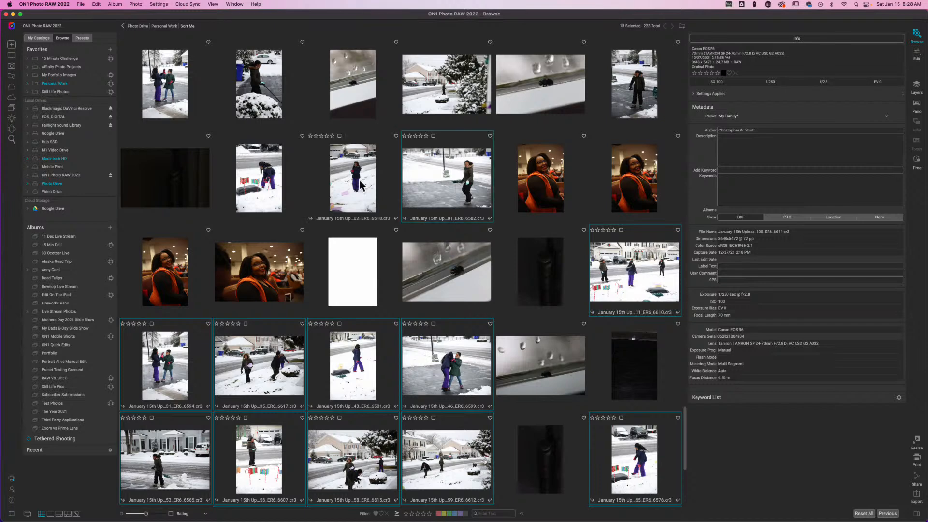
super+click(278, 181)
super+click(494, 77)
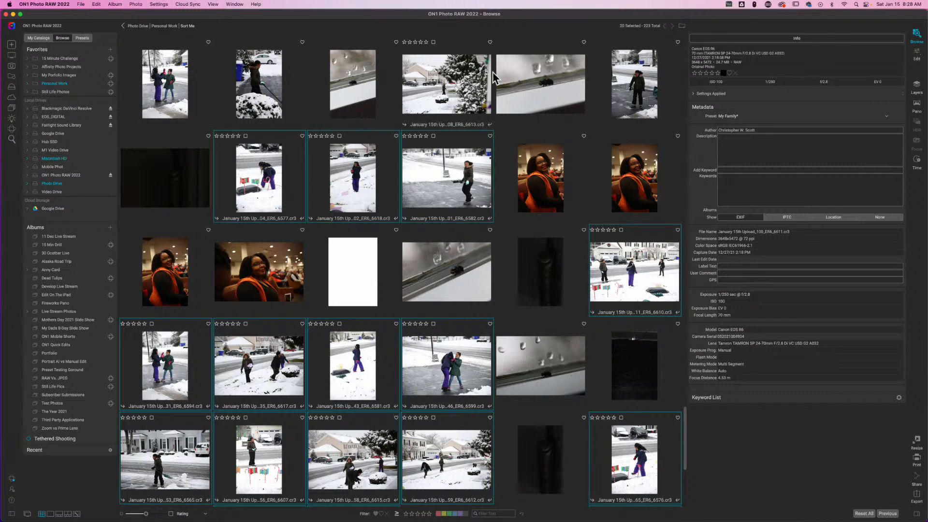
super+click(639, 90)
super+click(261, 87)
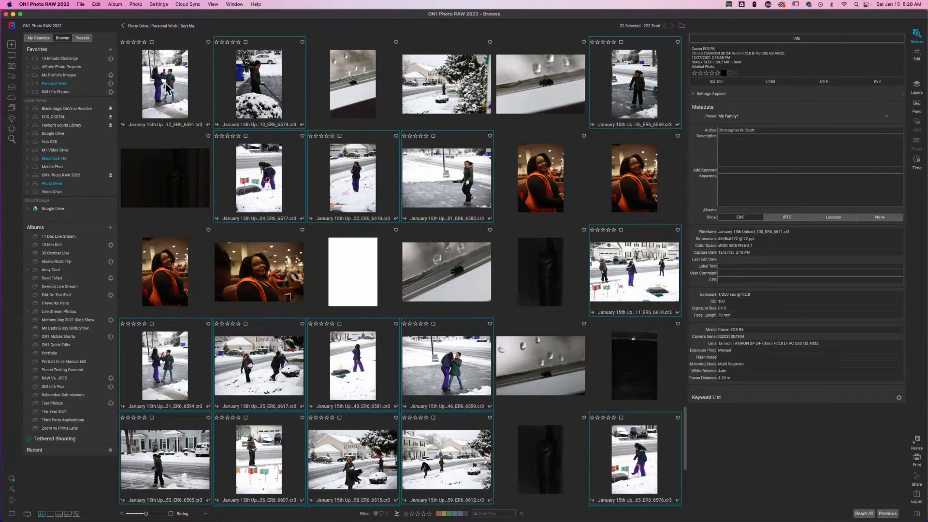
super+click(166, 84)
Step: Add the snow photos ER6_6606, ER6_6589, ER6_6608 and ER6_6614 further up the folder to the selection
scroll(400, 172, up, 3)
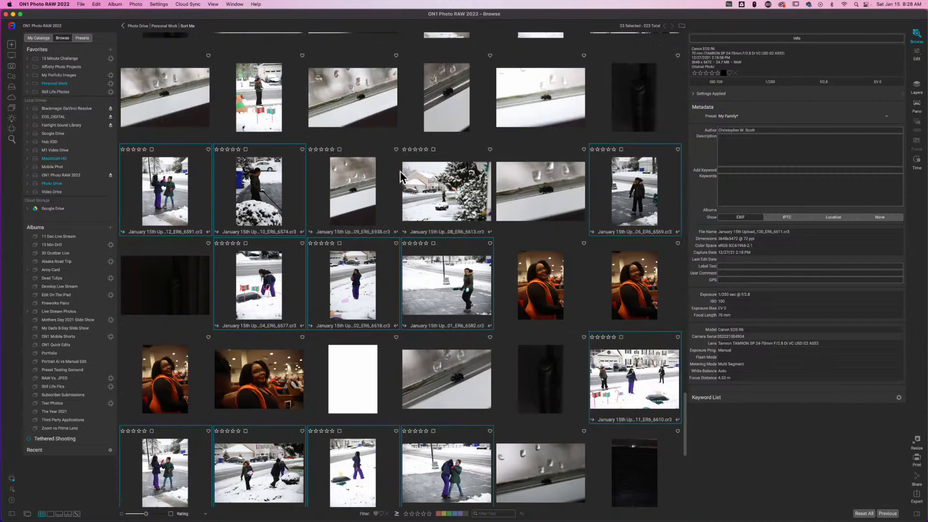
scroll(400, 178, up, 2)
super+click(252, 170)
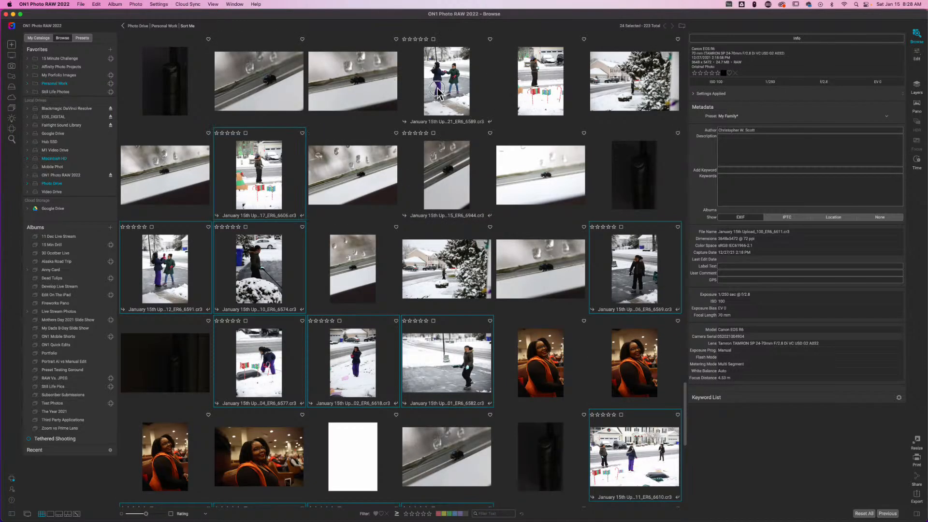
super+click(438, 91)
super+click(540, 82)
super+click(634, 82)
Step: Add the snow photos ER6_6575, ER6_6602 and ER6_6595 to the selection
scroll(553, 173, up, 1)
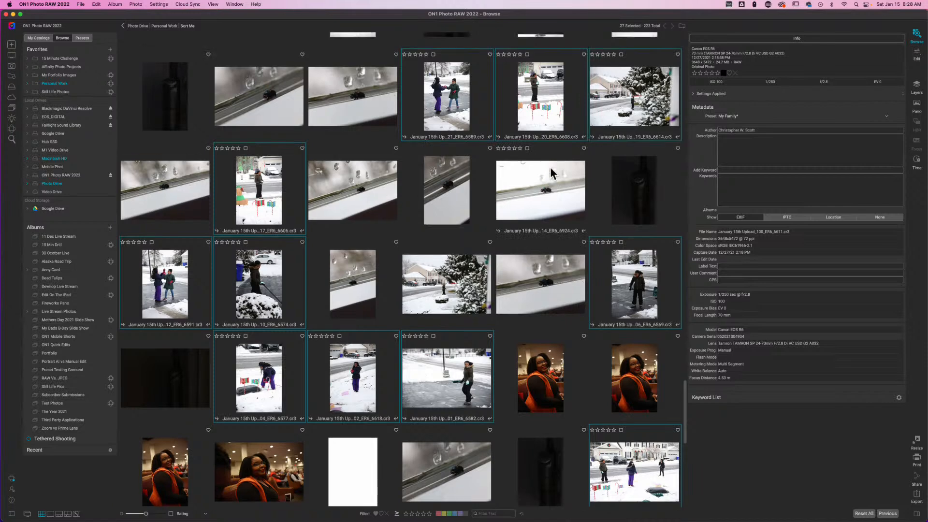
scroll(553, 173, up, 3)
super+click(375, 141)
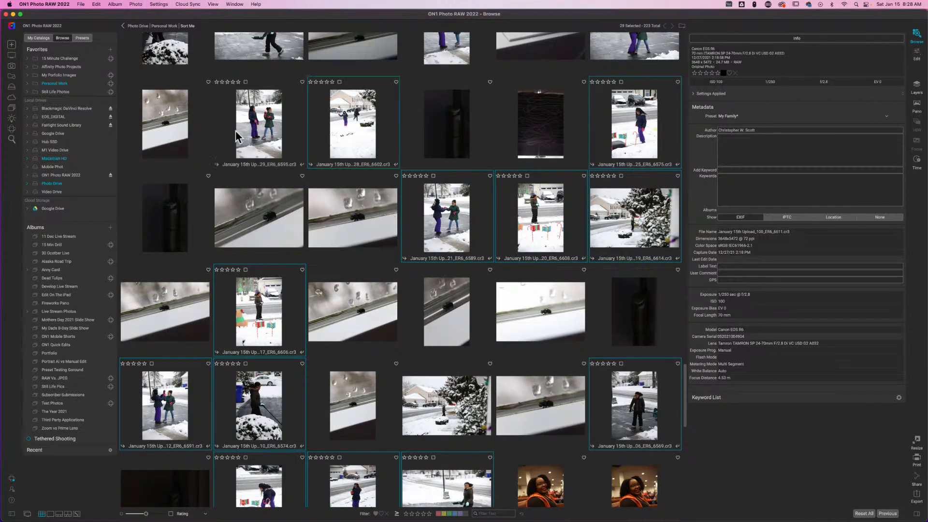
super+click(237, 137)
Step: Add the snow photos ER6_6598, ER6_6587, ER6_6583 and ER6_6572 to the selection
scroll(485, 176, up, 5)
super+click(607, 224)
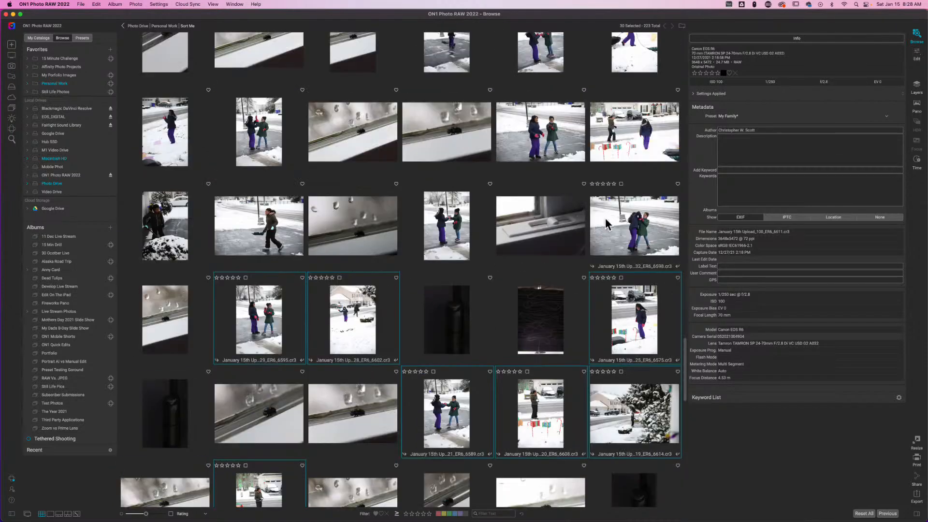
super+click(440, 212)
super+click(266, 215)
super+click(170, 209)
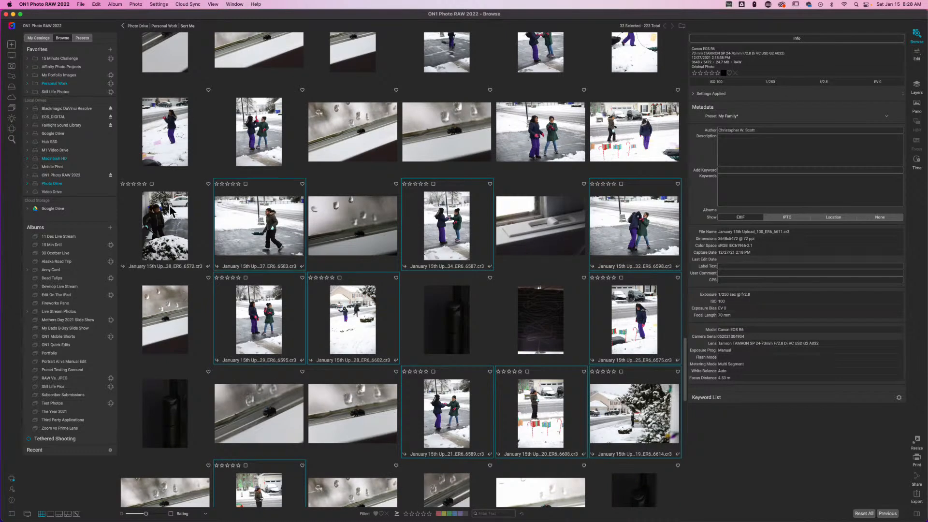
Step: Extend the selection with snow photos ER6_6619, ER6_6592, ER6_6600, ER6_6609, ER6_6579, ER6_6584 and ER6_6567
super+click(197, 149)
super+click(254, 144)
super+click(542, 143)
super+click(613, 143)
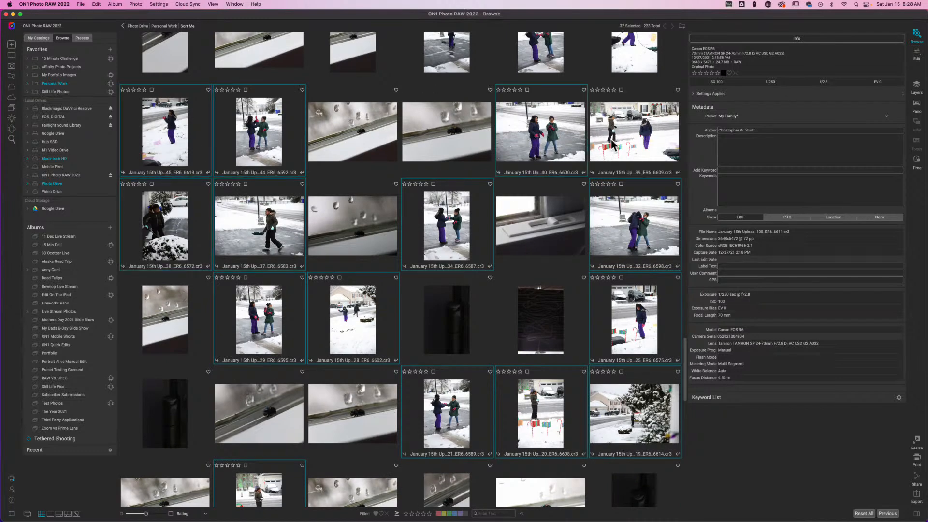
scroll(621, 141, up, 2)
super+click(629, 114)
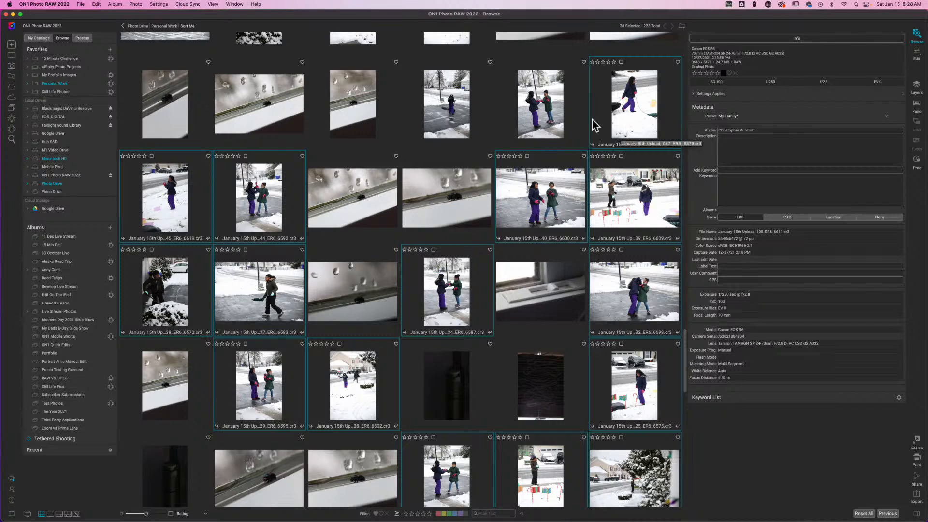
super+click(550, 120)
super+click(452, 109)
super+click(441, 193)
Step: Add the snow photos ER6_6580, ER6_6578, ER6_6573 and ER6_6563 to the selection
scroll(440, 193, up, 1)
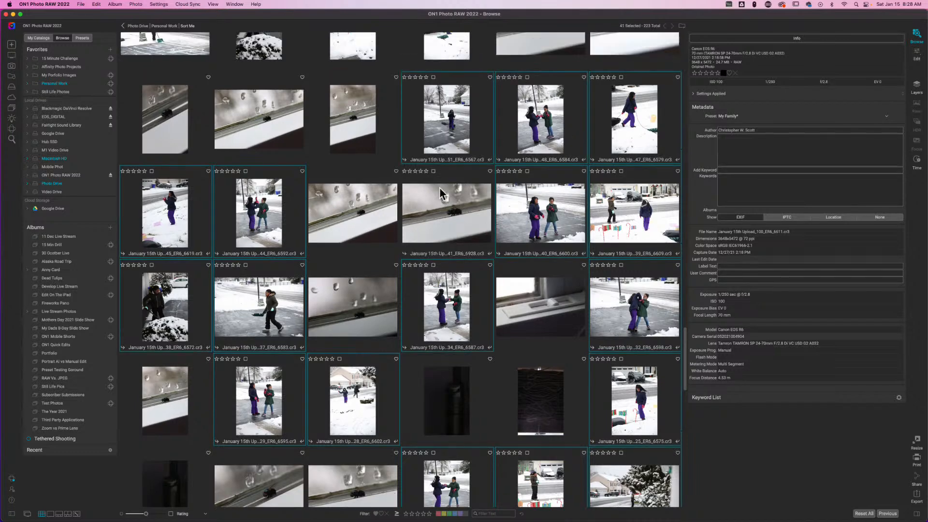
scroll(441, 194, up, 3)
super+click(442, 121)
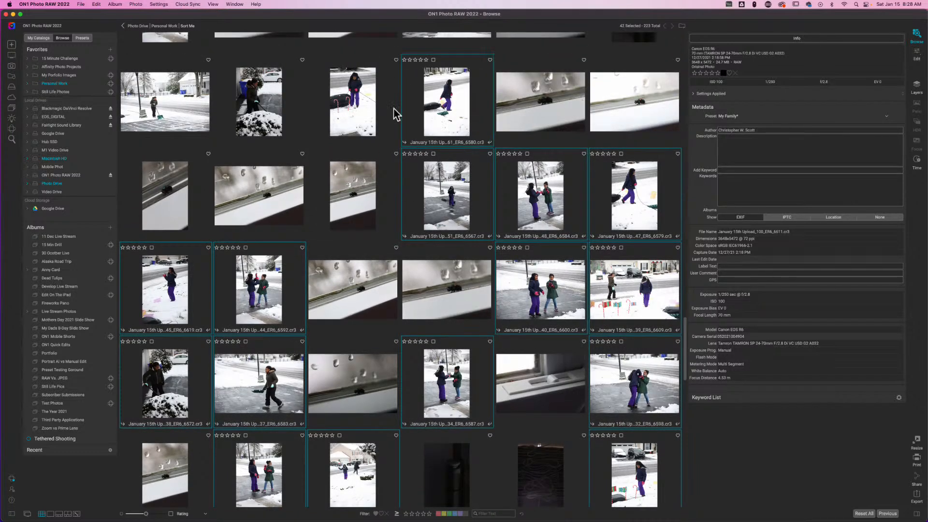
super+click(367, 108)
super+click(249, 110)
super+click(193, 127)
Step: Add the snow photos ER6_6564, ER6_6593, ER6_6585, ER6_6570 and ER6_6571 to the selection
scroll(539, 271, up, 4)
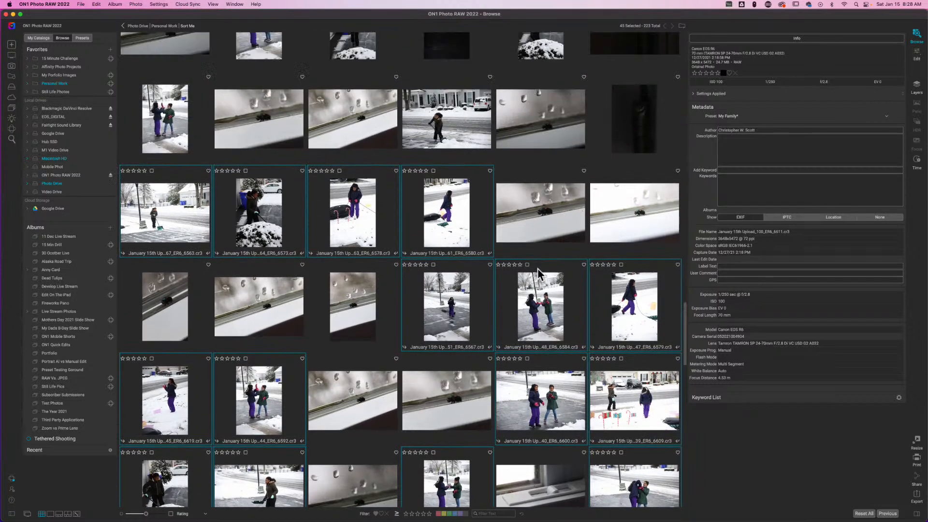
scroll(539, 271, up, 2)
super+click(448, 154)
super+click(198, 157)
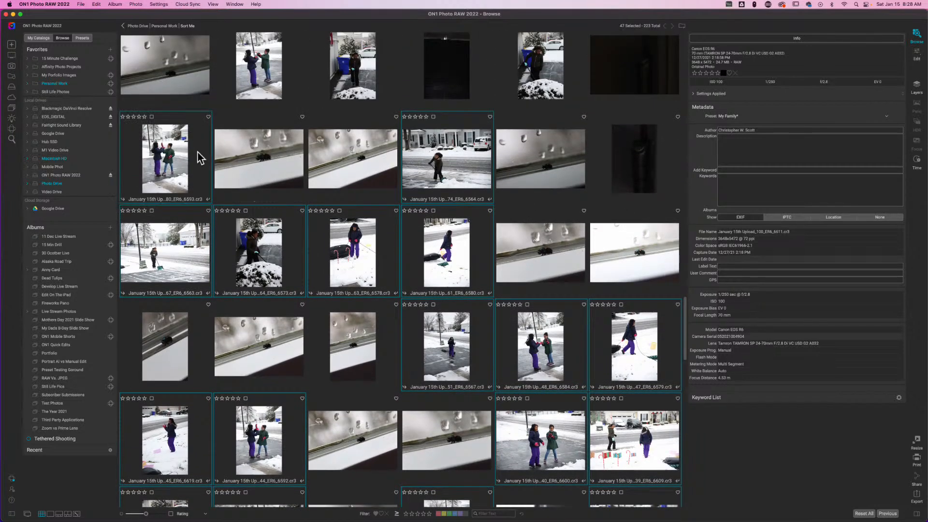
super+click(271, 78)
super+click(368, 77)
super+click(546, 77)
Step: Add the snow photos ER6_6605, ER6_6588 and ER6_6568 to the selection
scroll(555, 222, up, 1)
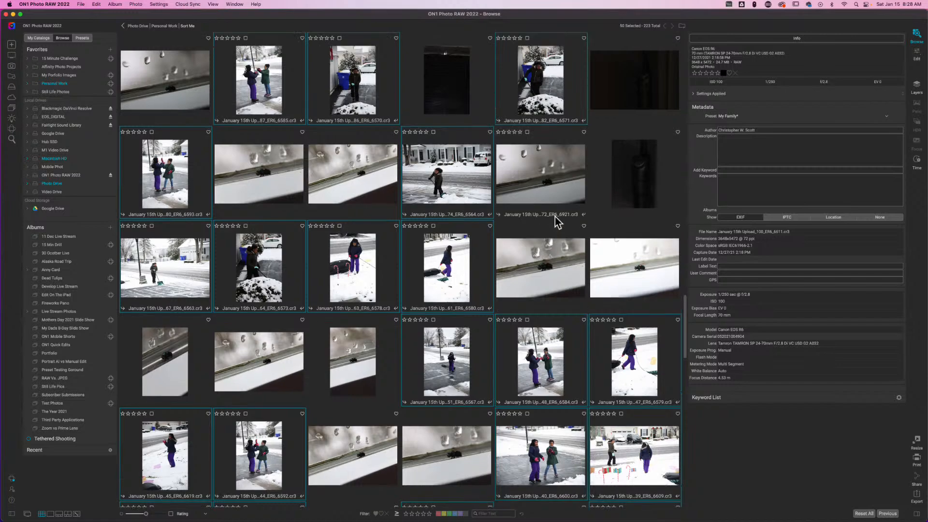
scroll(555, 217, up, 5)
super+click(627, 206)
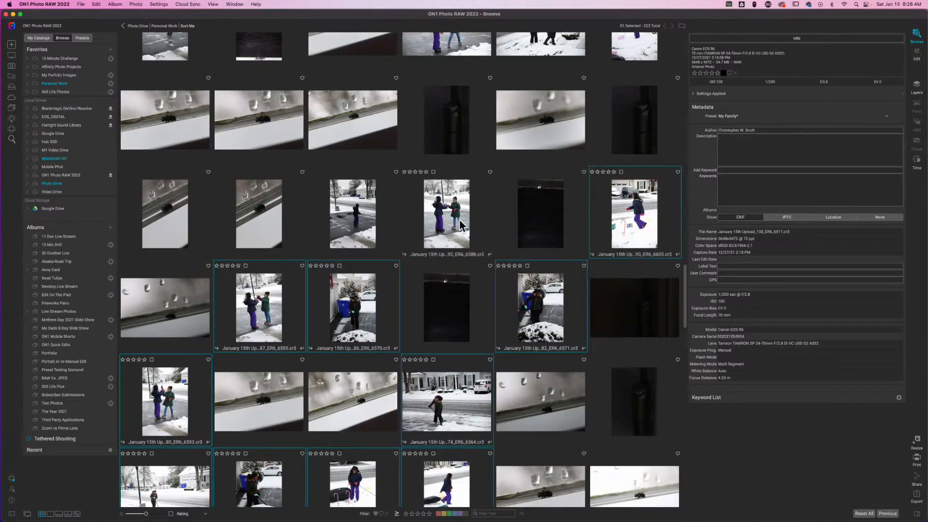
super+click(462, 225)
super+click(358, 223)
Step: Complete the selection with the first imported snow photos ER6_6601, ER6_6621, ER6_6566, ER6_6597 and ER6_6616
scroll(488, 361, up, 4)
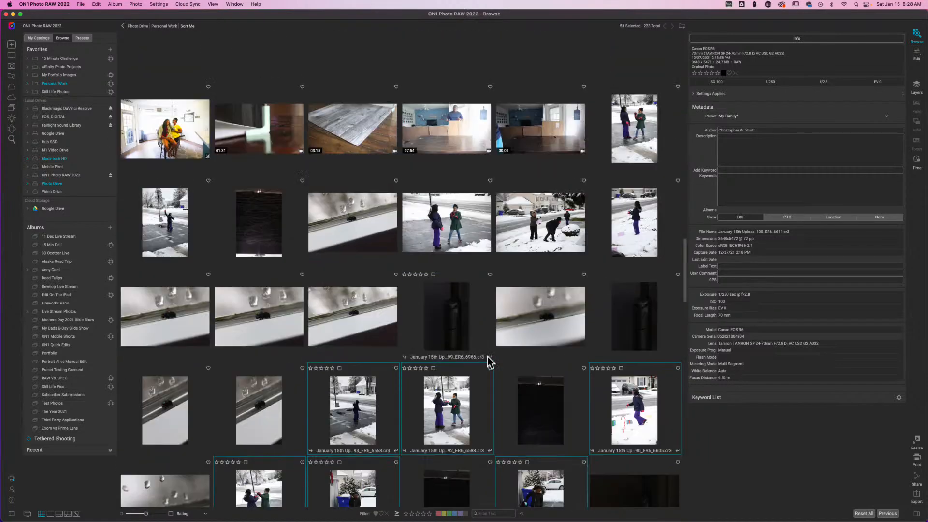
scroll(489, 360, up, 3)
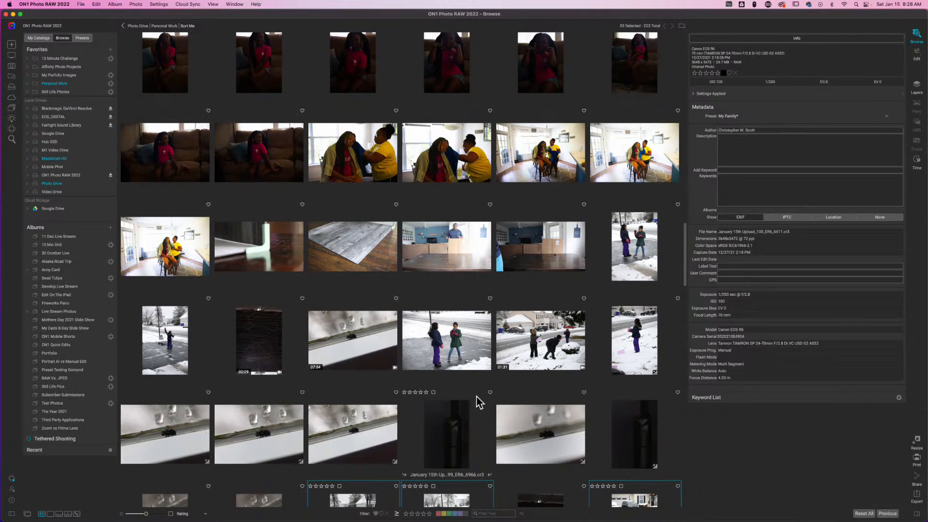
super+click(462, 349)
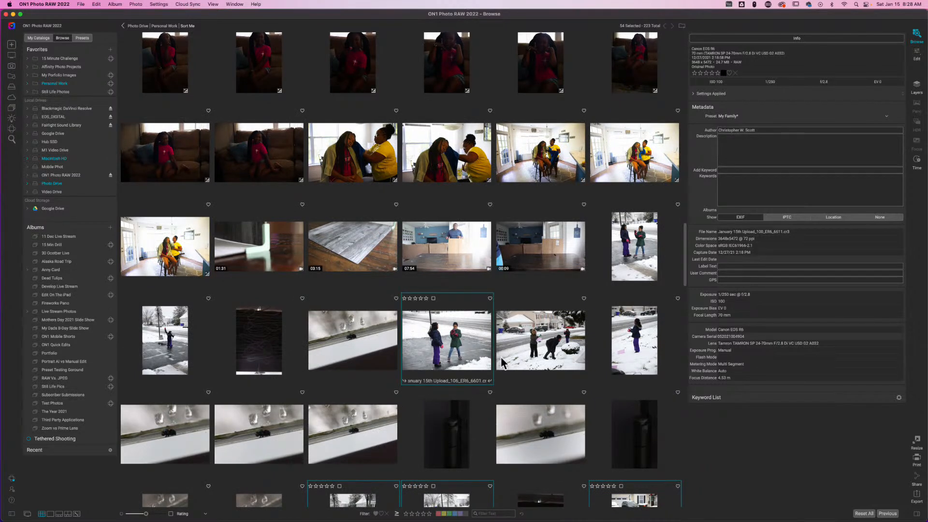
super+click(642, 367)
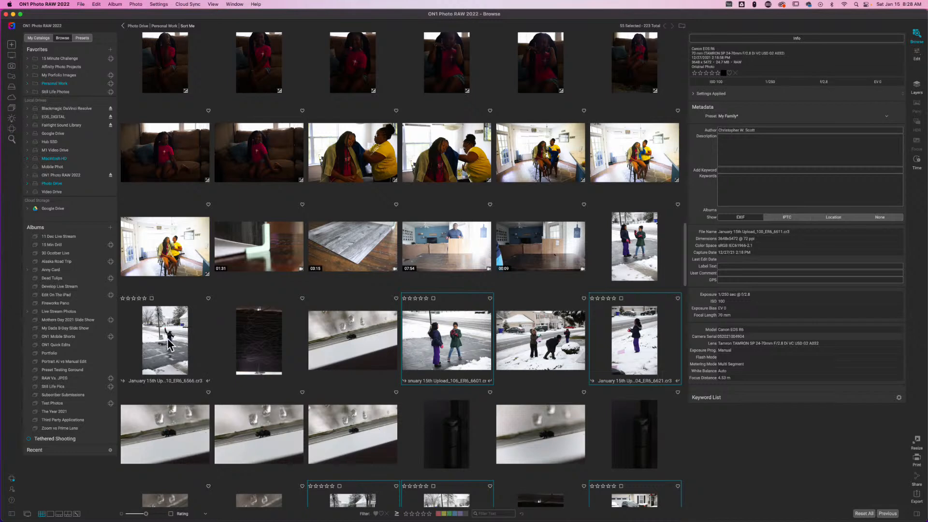
super+click(170, 344)
super+click(626, 257)
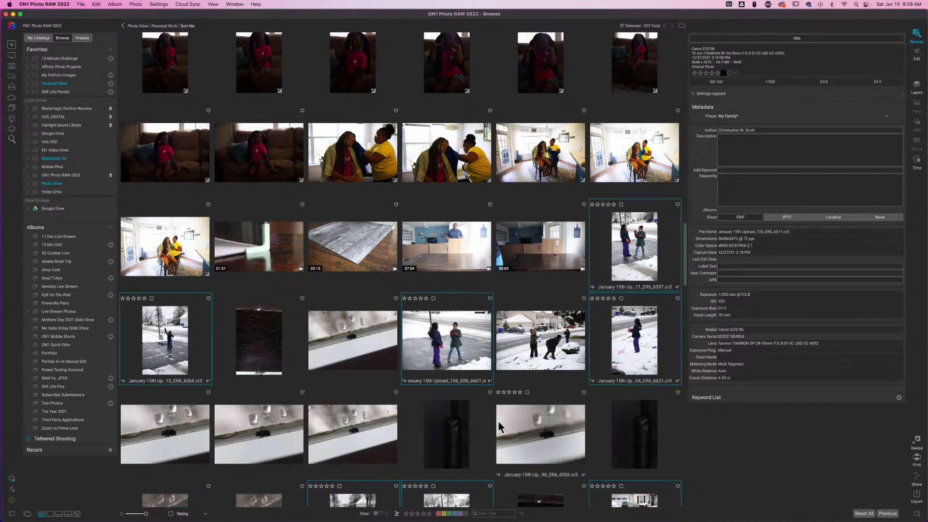
scroll(500, 427, down, 2)
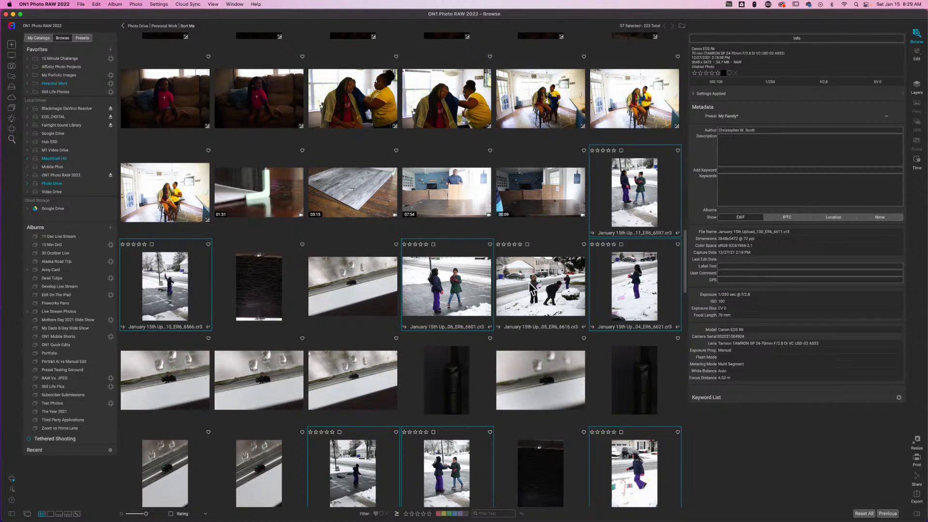
super+click(549, 288)
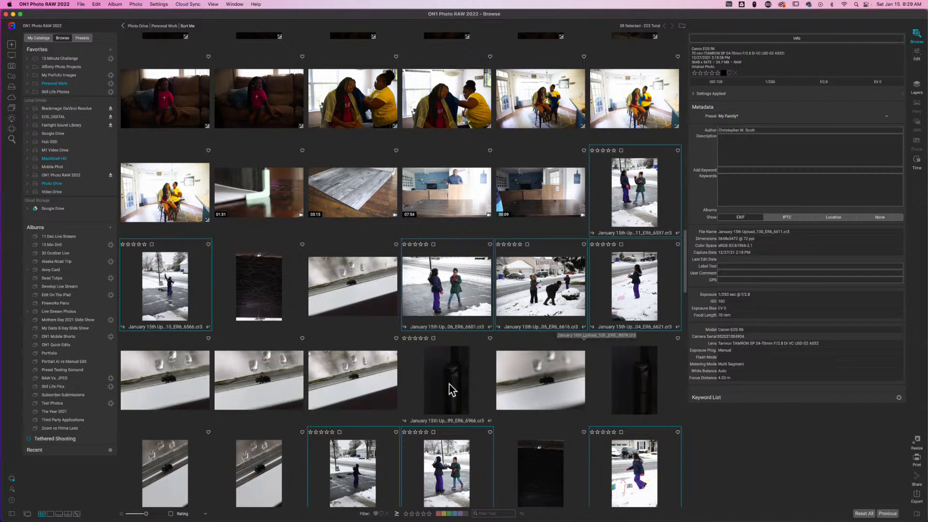
Step: Move the selected snow photos into a new subfolder of Sort Me named Girls Snow Day
right_click(447, 289)
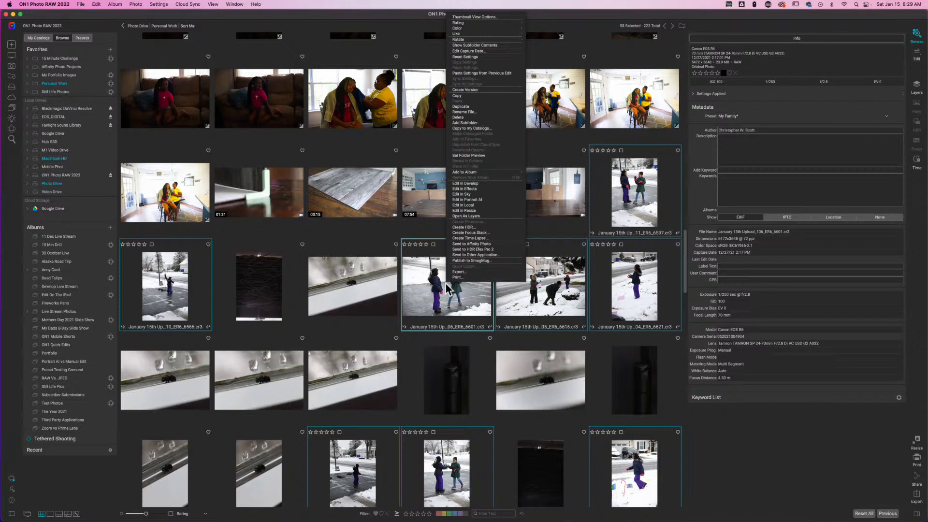
click(503, 123)
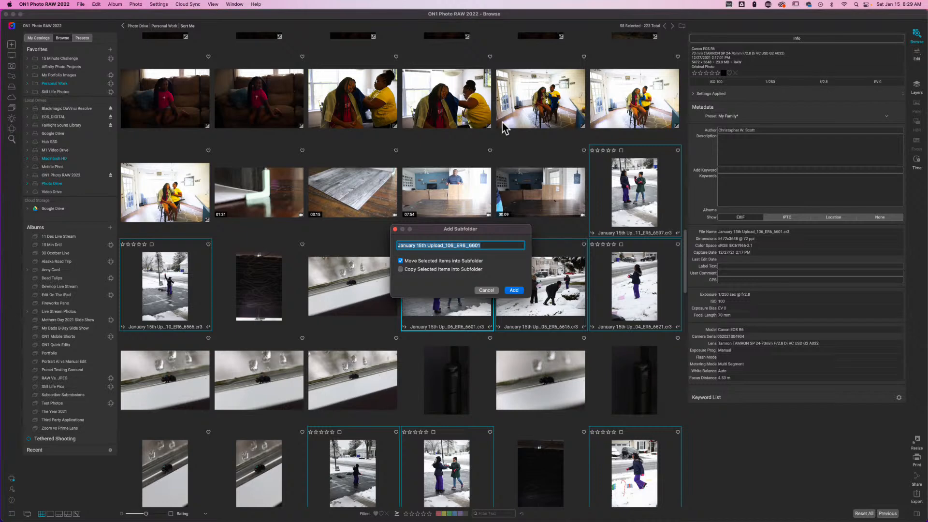
text(Girls Snow Day)
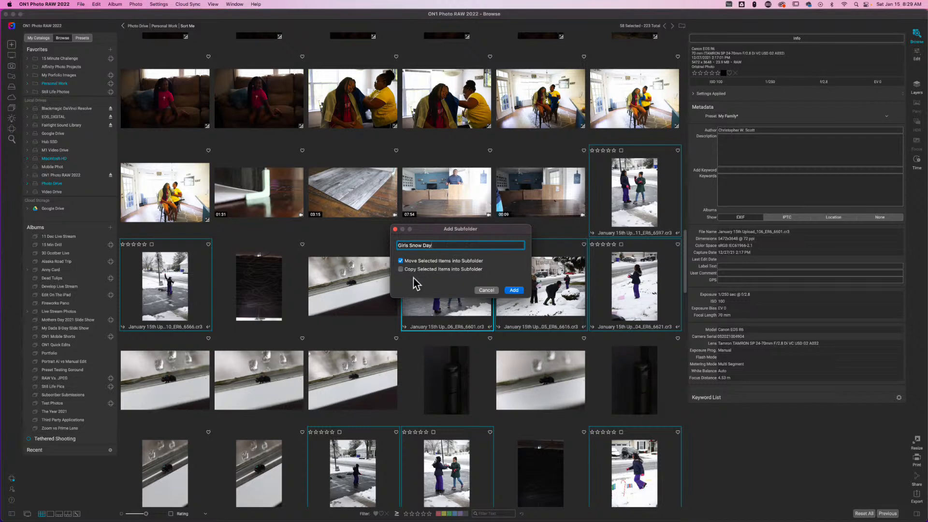
click(514, 290)
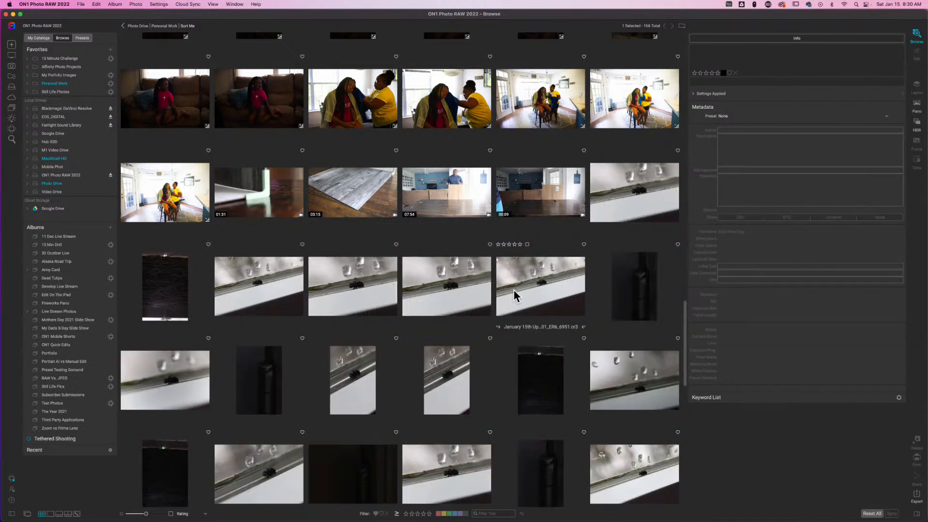
Step: Move the leftover snow photo ER6_6613 into the Girls Snow Day subfolder at the end of Sort Me
scroll(511, 326, down, 10)
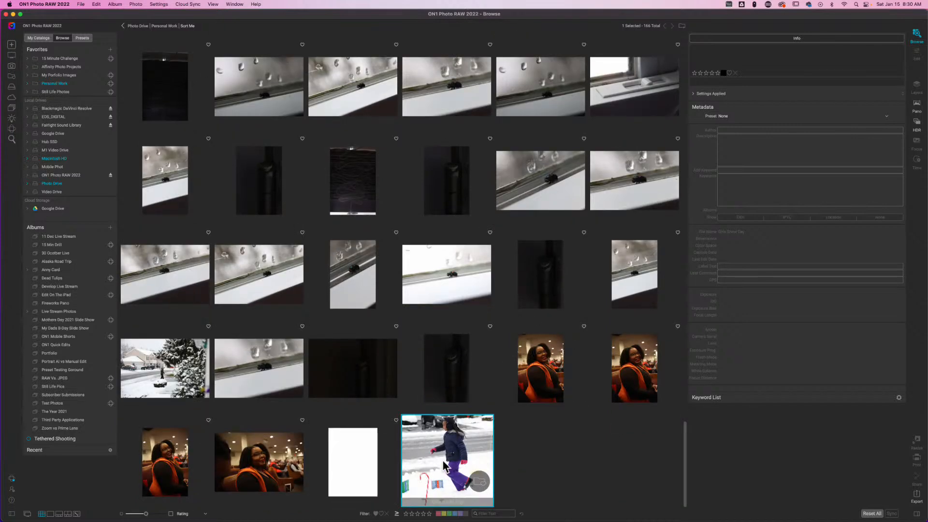
click(157, 374)
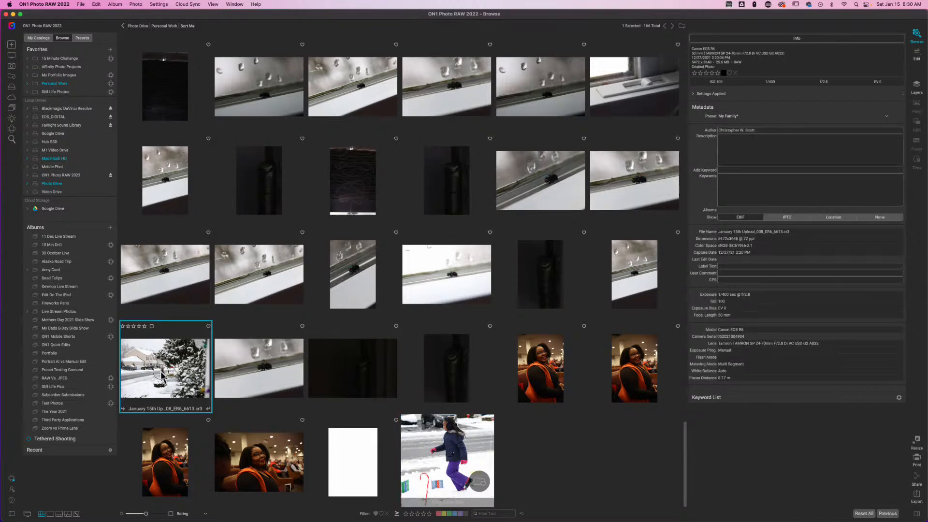
drag(161, 372, 460, 477)
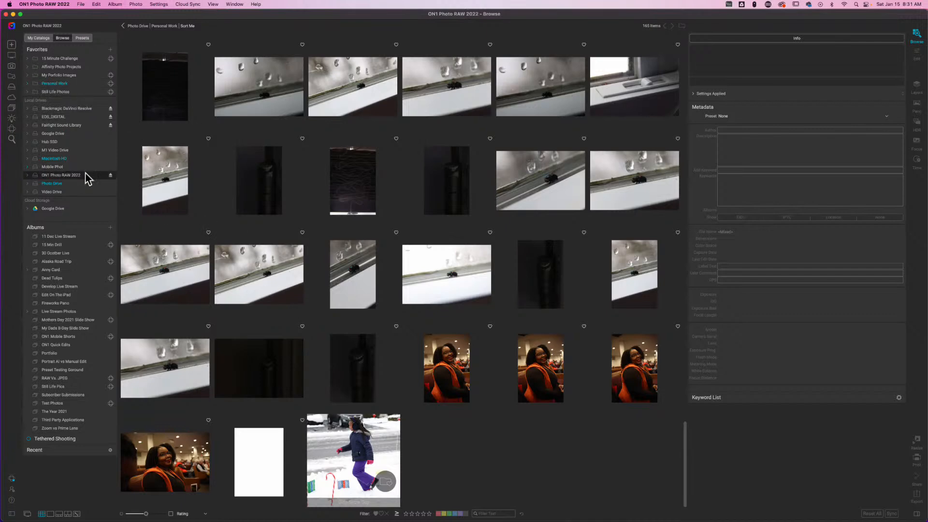
Step: Move the Girls Snow Day subfolder from Sort Me into the Family Pictures folder under Personal Work on Photo Drive
click(28, 183)
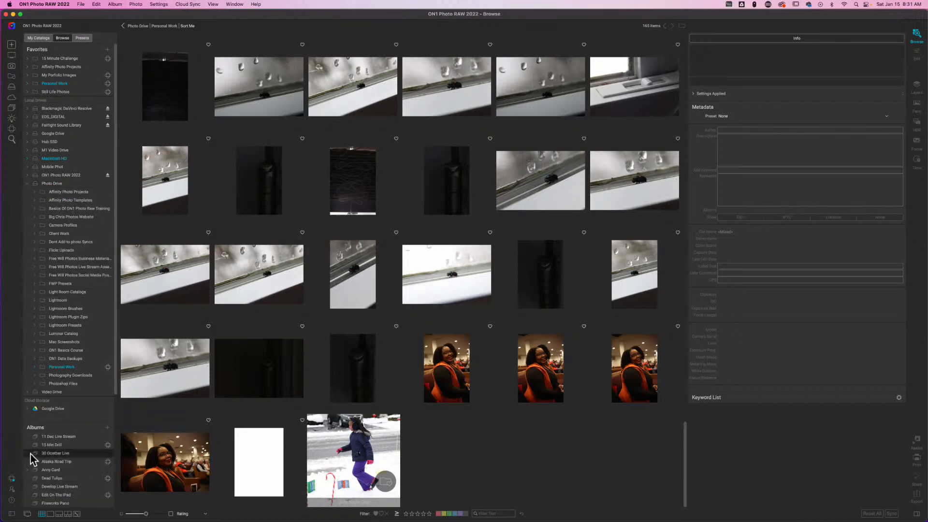
click(35, 367)
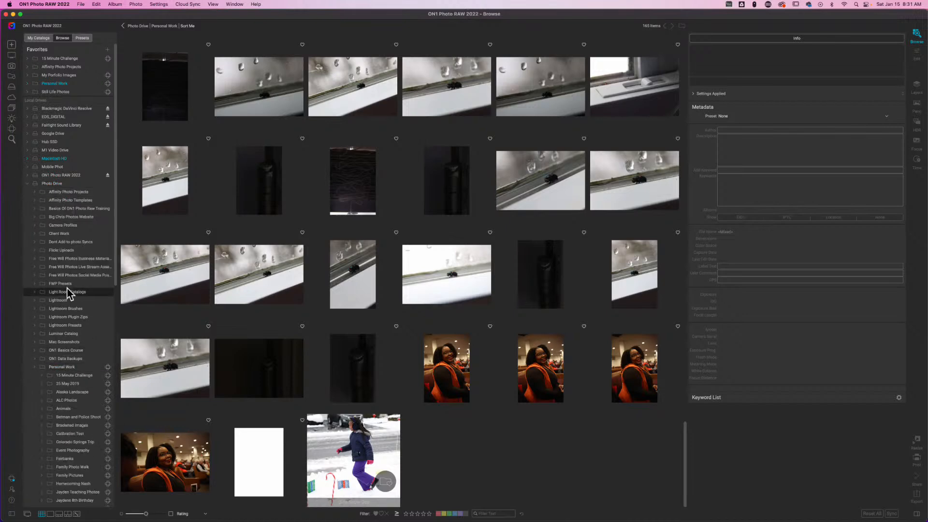
scroll(67, 287, down, 5)
scroll(67, 288, down, 2)
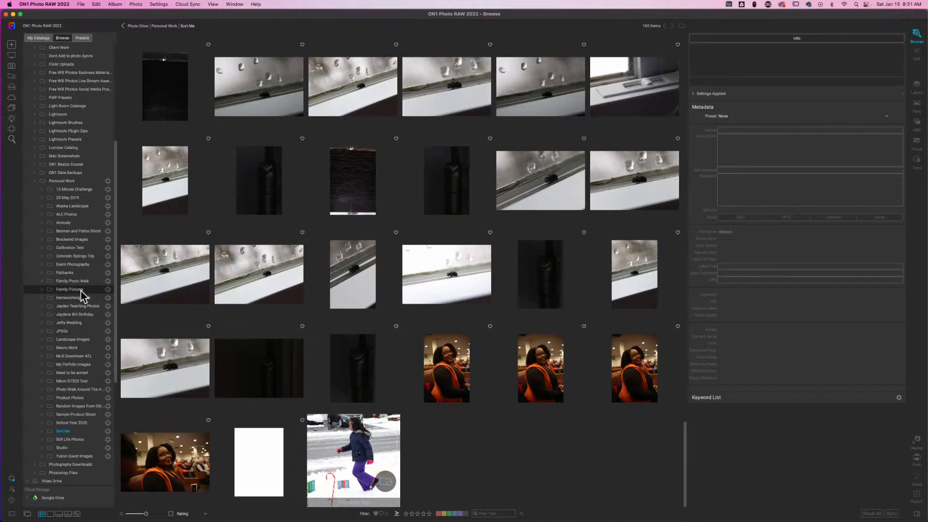
click(42, 290)
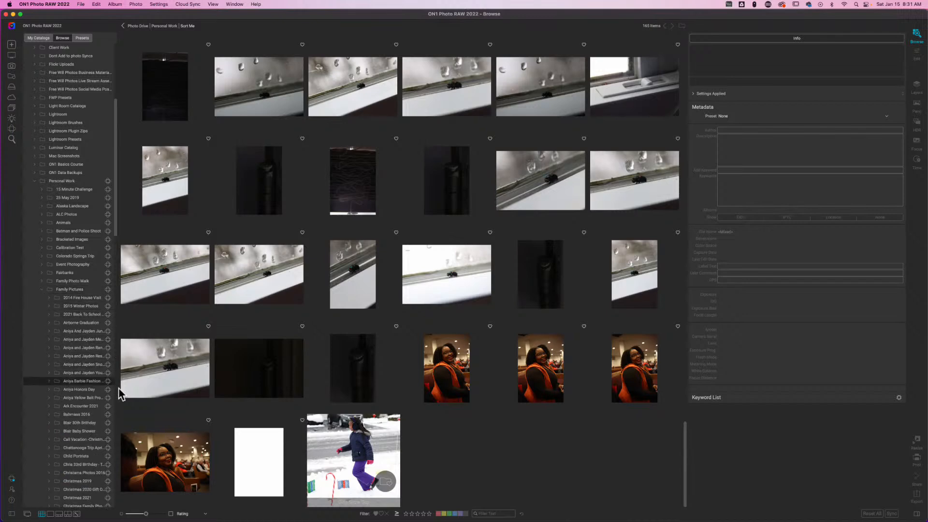
click(42, 289)
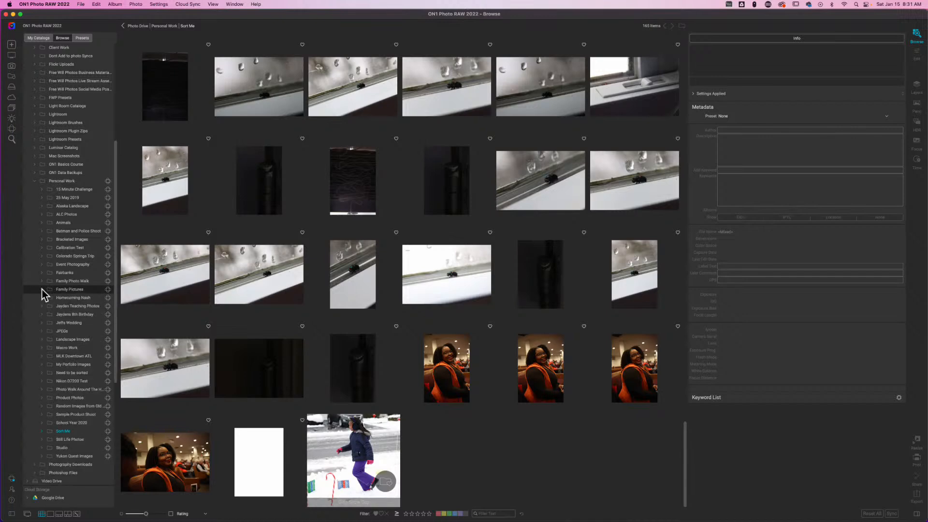
scroll(42, 293, down, 2)
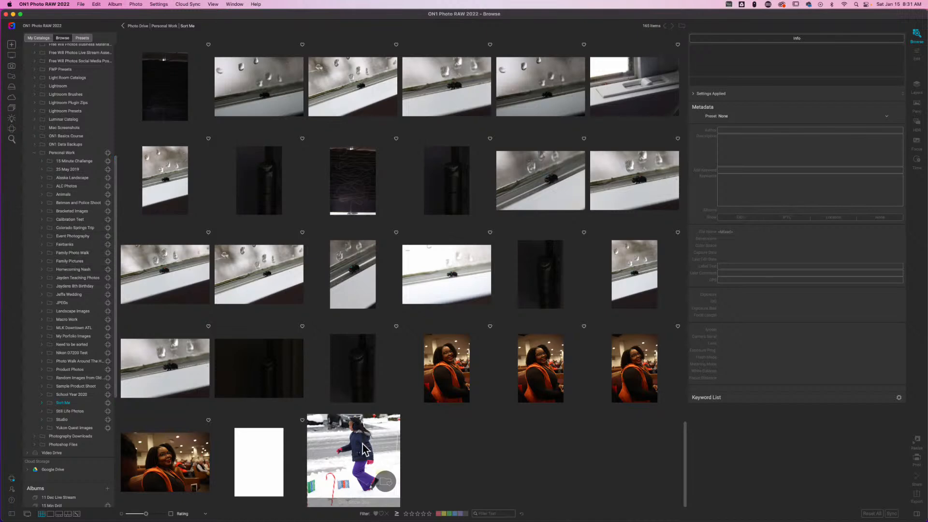
drag(364, 449, 346, 433)
drag(347, 433, 77, 260)
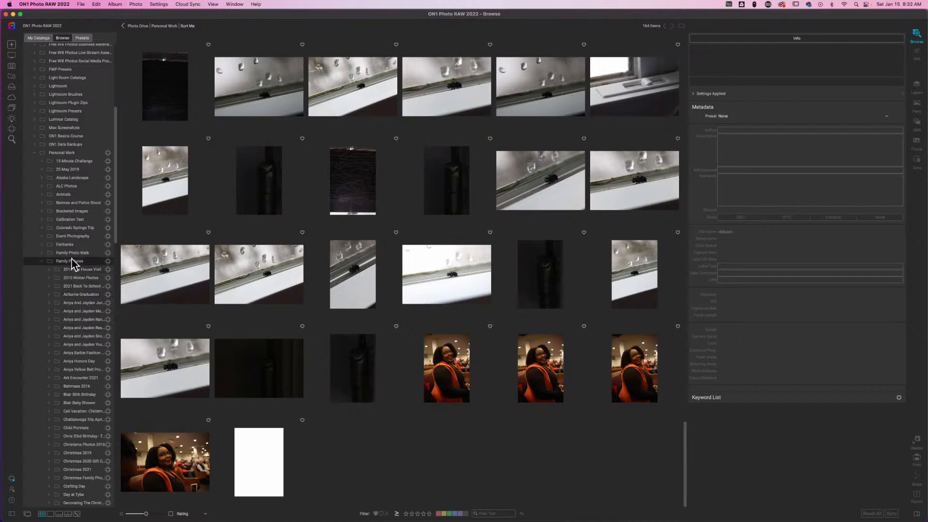
scroll(76, 279, down, 3)
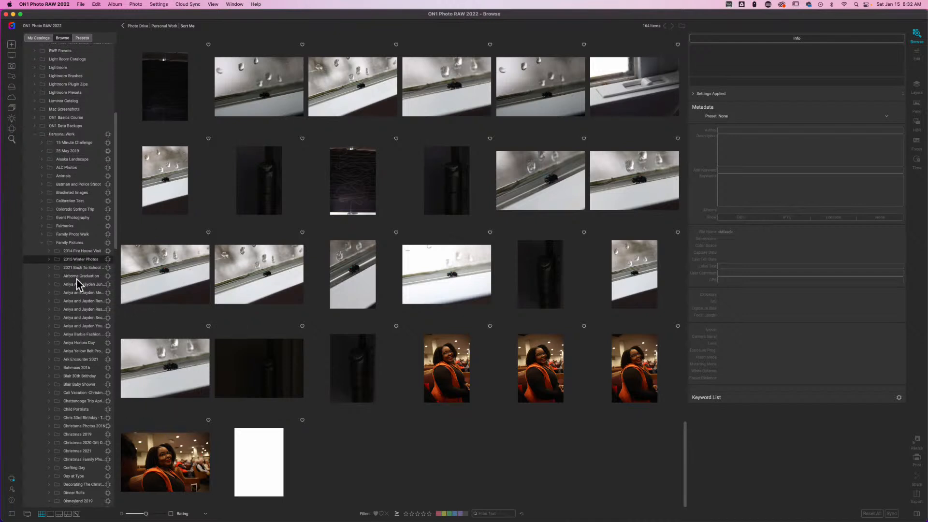
scroll(458, 390, up, 10)
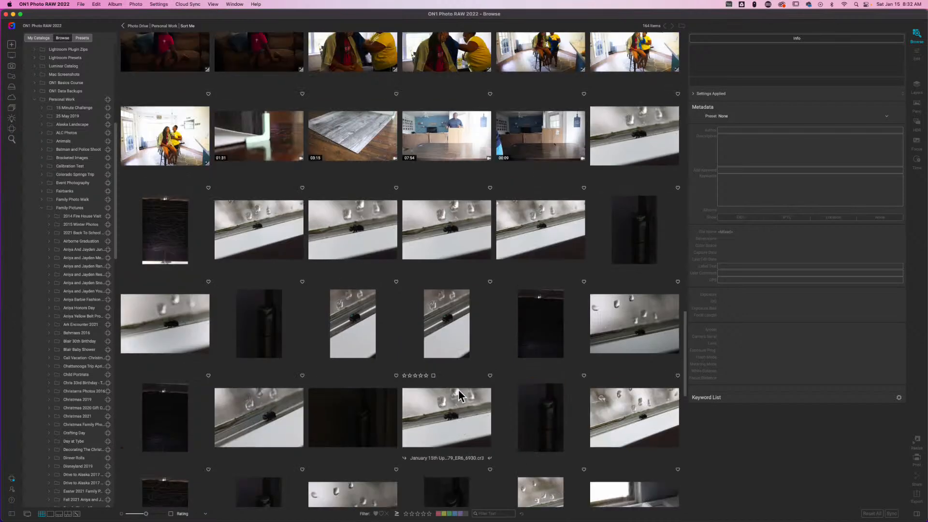
scroll(458, 389, down, 10)
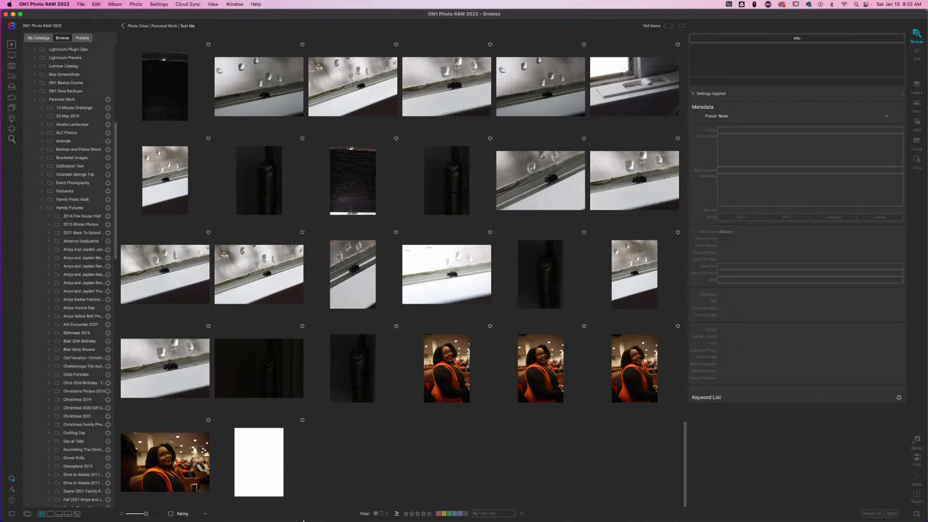
Step: Switch to Finder and open the Personal Work folder on Photo Drive
mouse_move(307, 521)
click(122, 508)
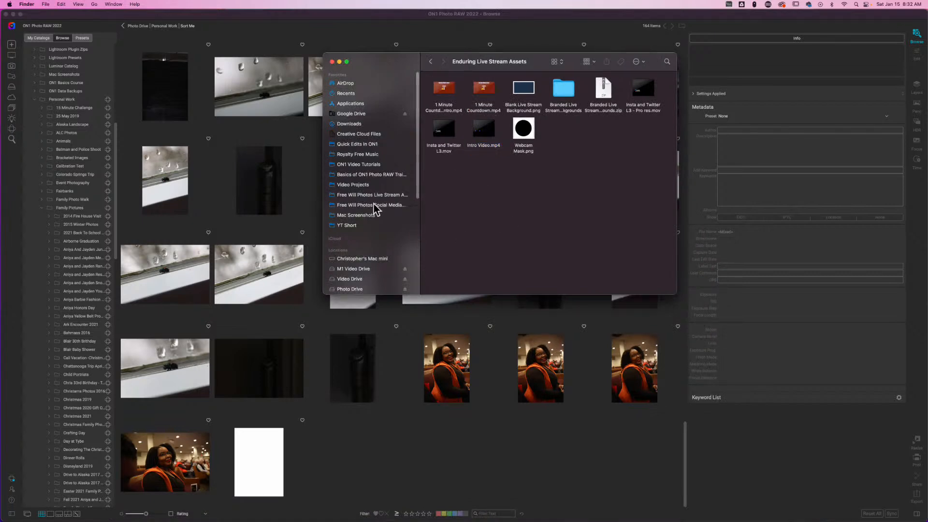
scroll(372, 199, down, 5)
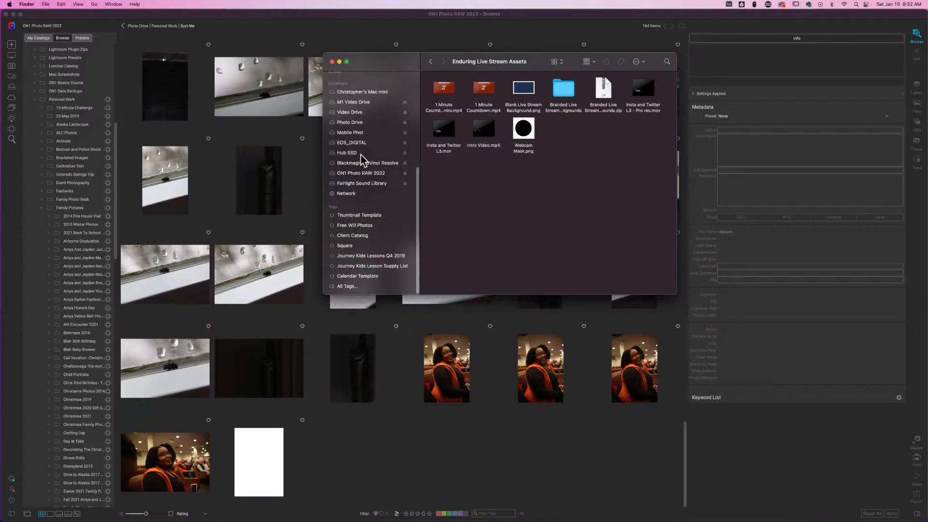
click(358, 124)
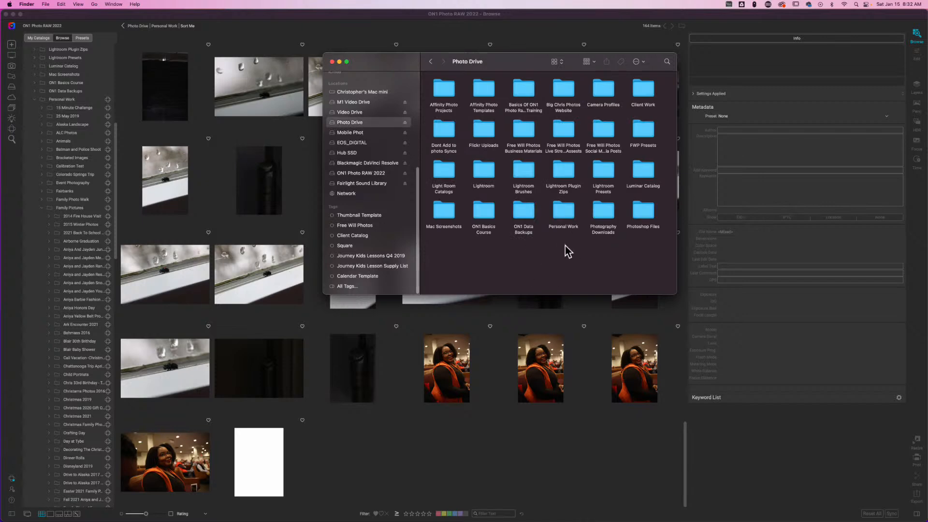
double_click(564, 210)
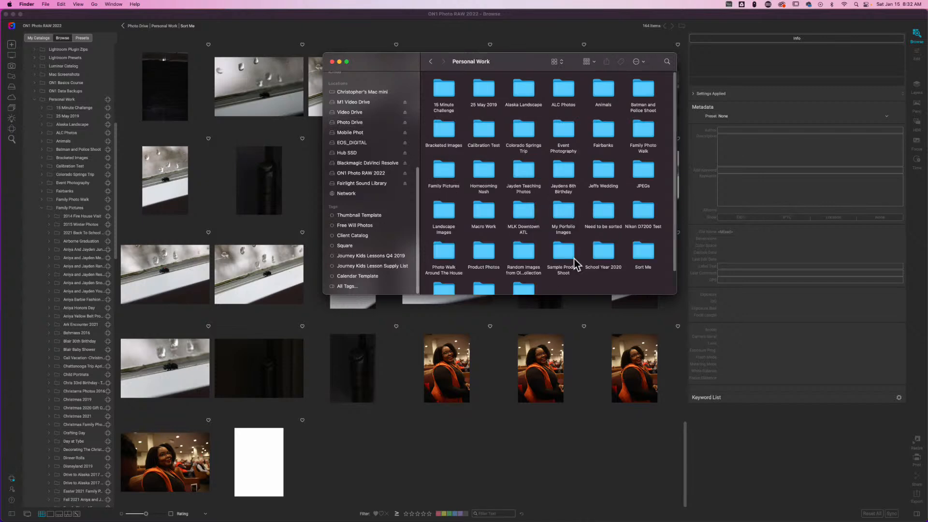
scroll(562, 279, down, 2)
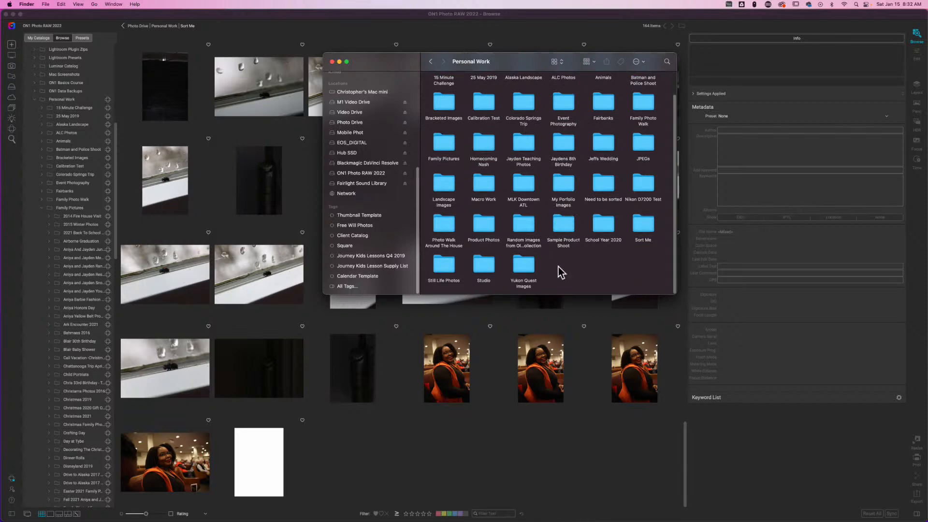
Step: Create a folder named Test Folder For Live inside Personal Work and close the Finder window
right_click(559, 267)
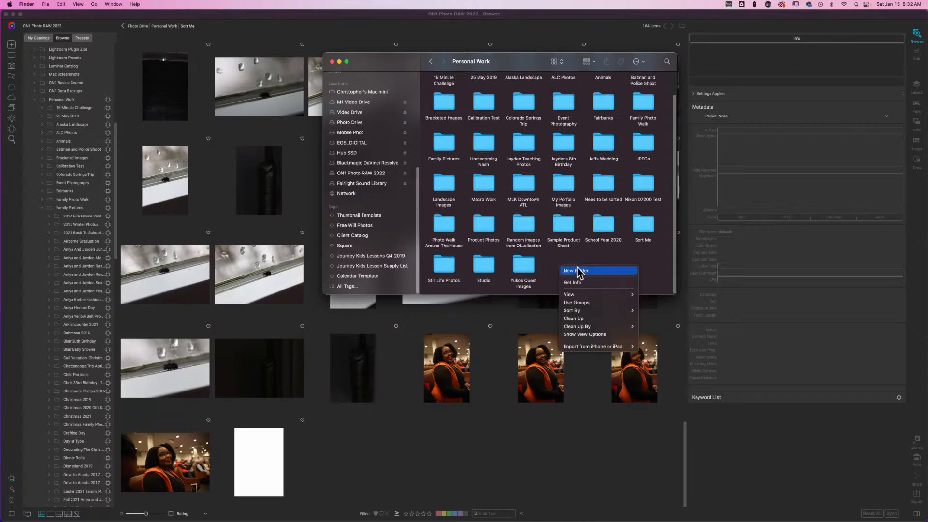
click(577, 271)
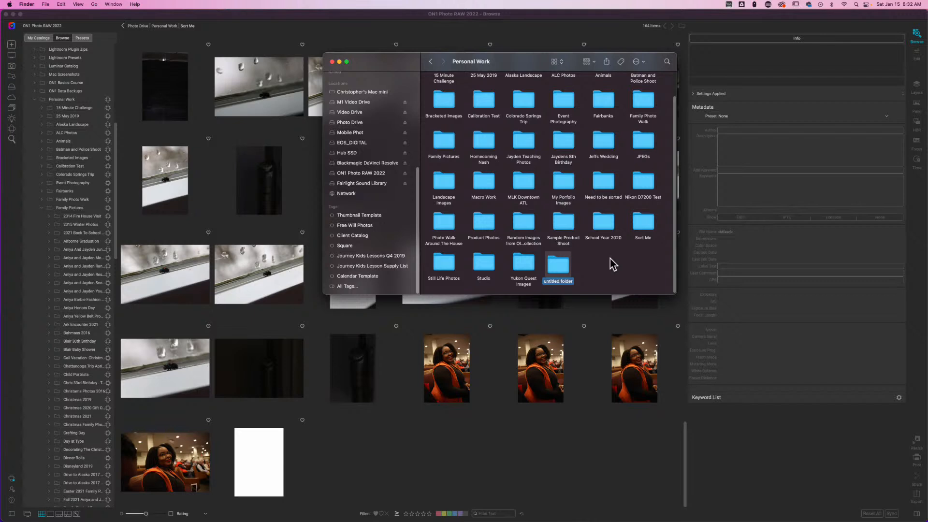
text(Test Fol)
key(BackSpace)
text(older For Live)
key(Return)
click(627, 275)
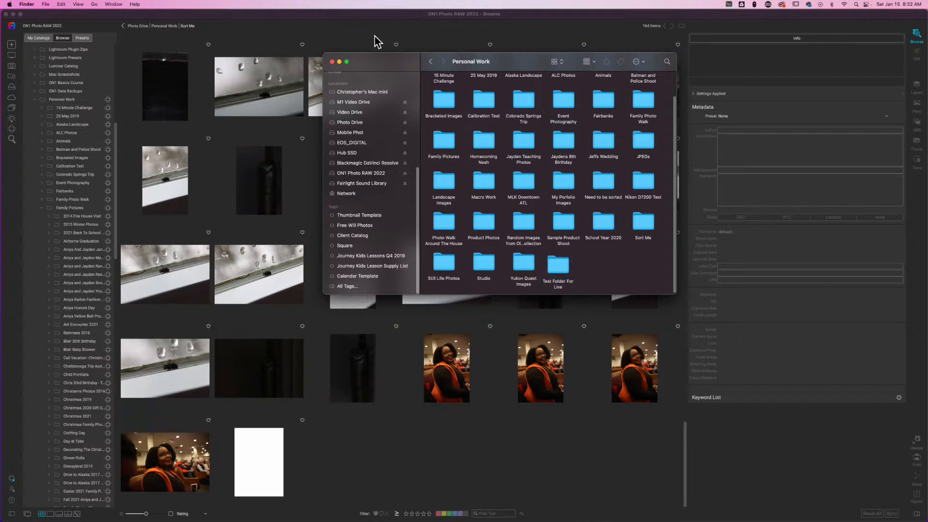
click(332, 62)
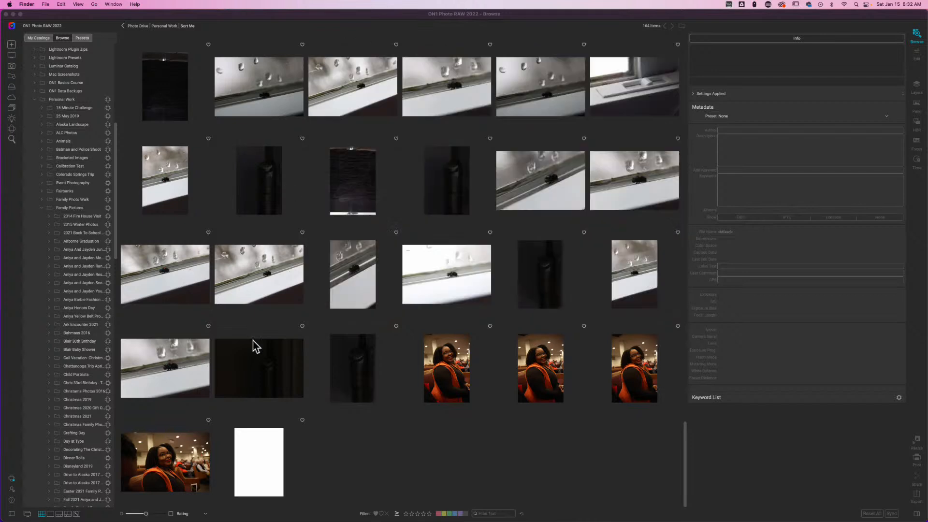
Step: Delete the Test Folder For Live folder from Personal Work in ON1 Photo RAW's folder tree
click(42, 211)
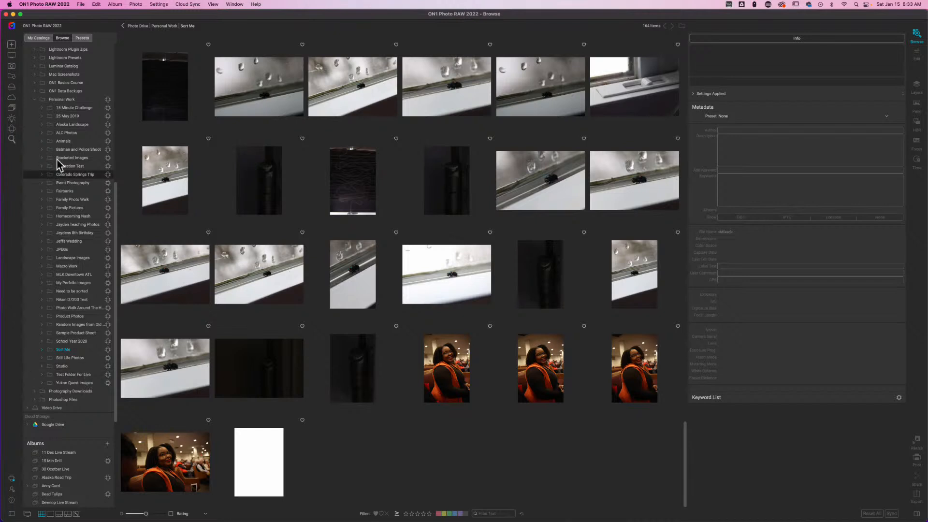
right_click(75, 375)
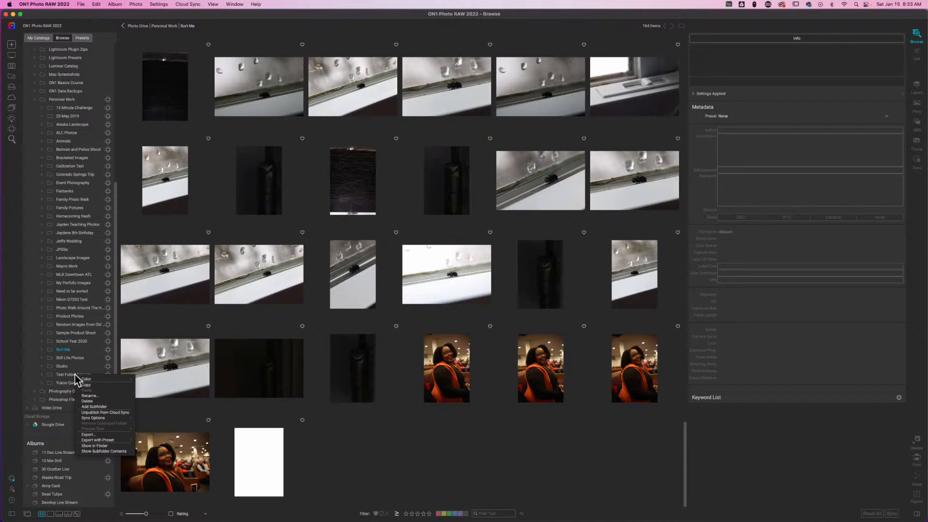
click(115, 402)
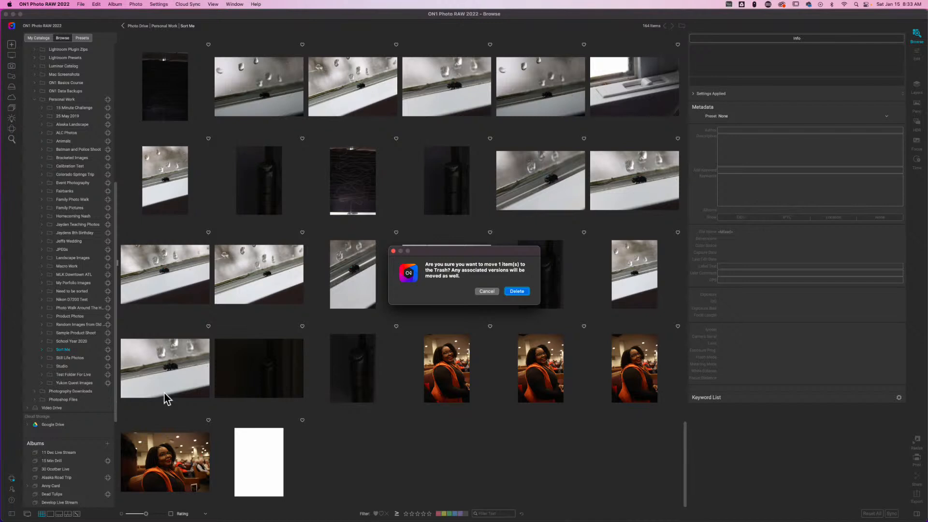
click(517, 292)
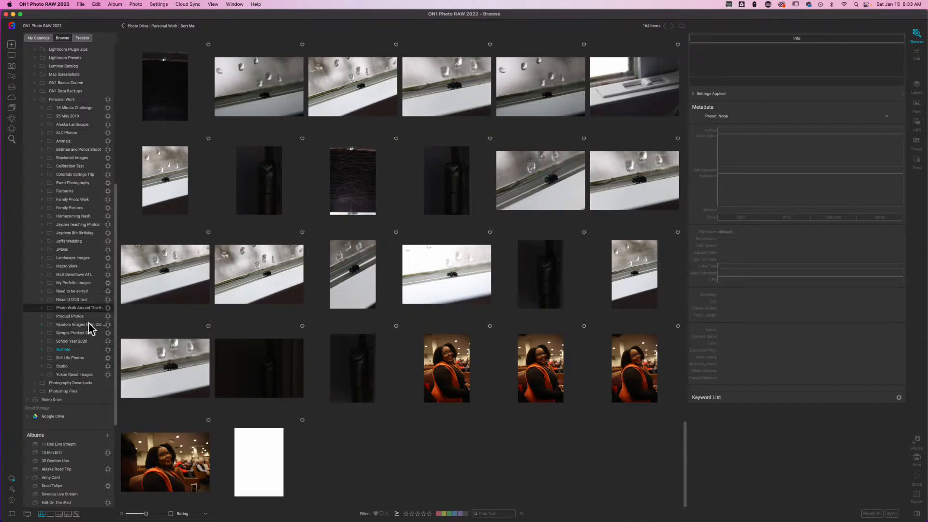
Step: Show the photos of the Girls Snow Day folder inside Family Pictures
click(43, 208)
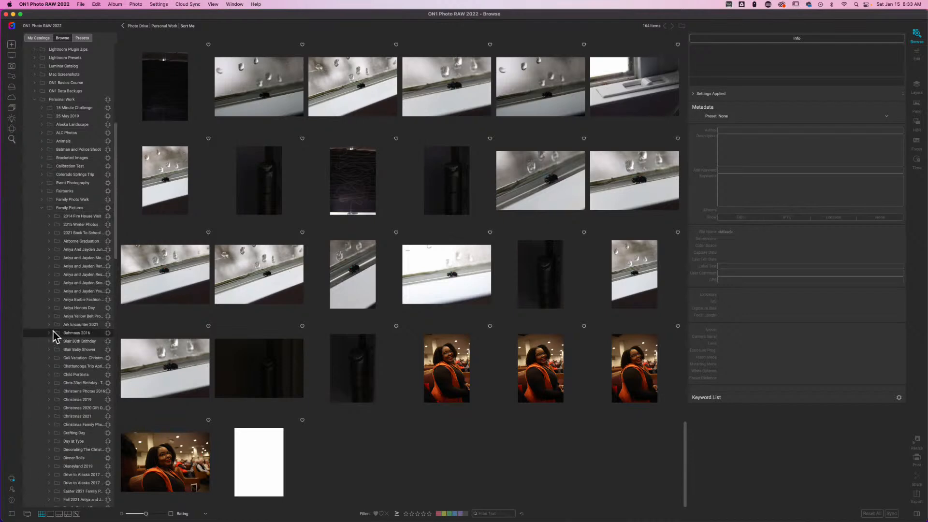
scroll(68, 330, down, 3)
scroll(70, 332, down, 10)
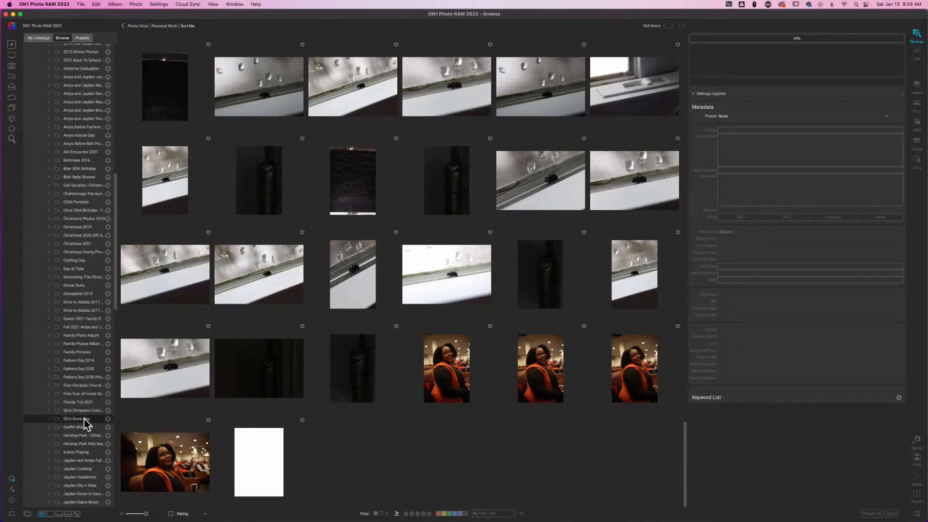
click(77, 419)
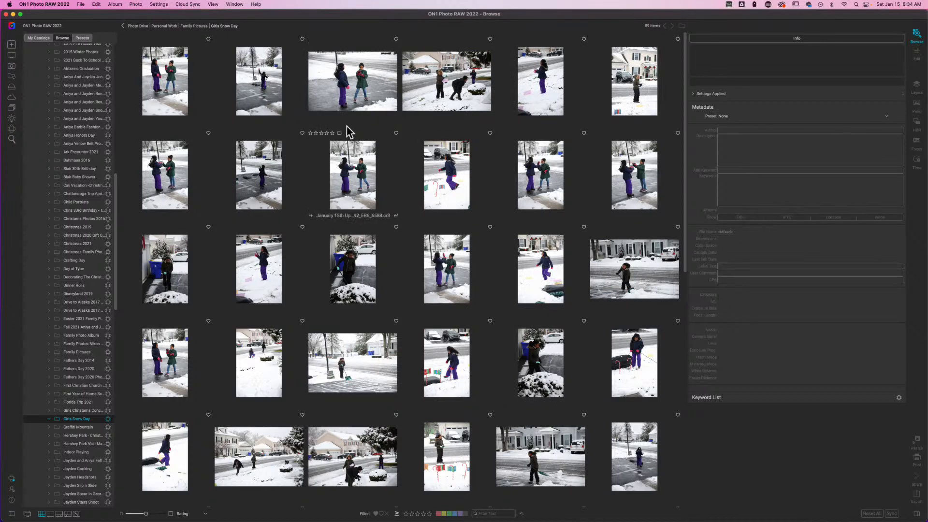
Step: Start a batch rename of all photos in Girls Snow Day, replacing the name template's leading text with Girls Snow Day_
click(169, 89)
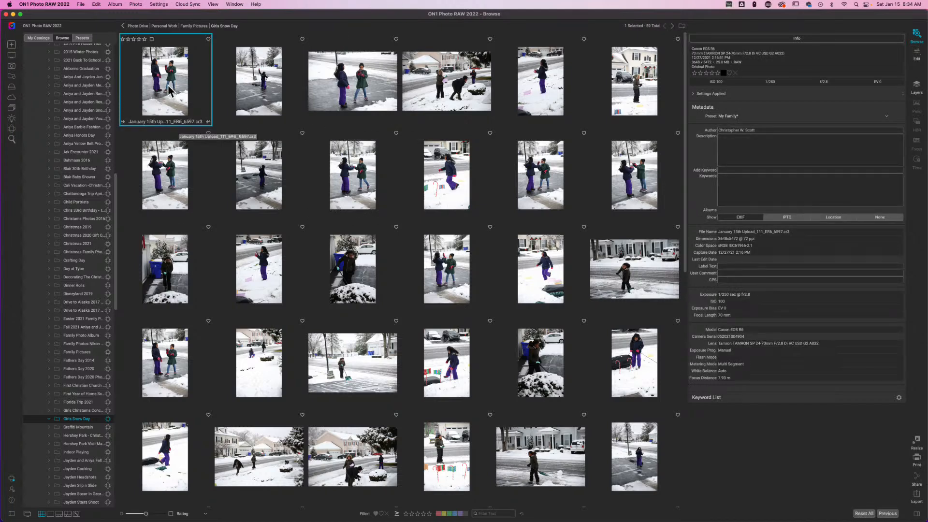
key(cmd+a)
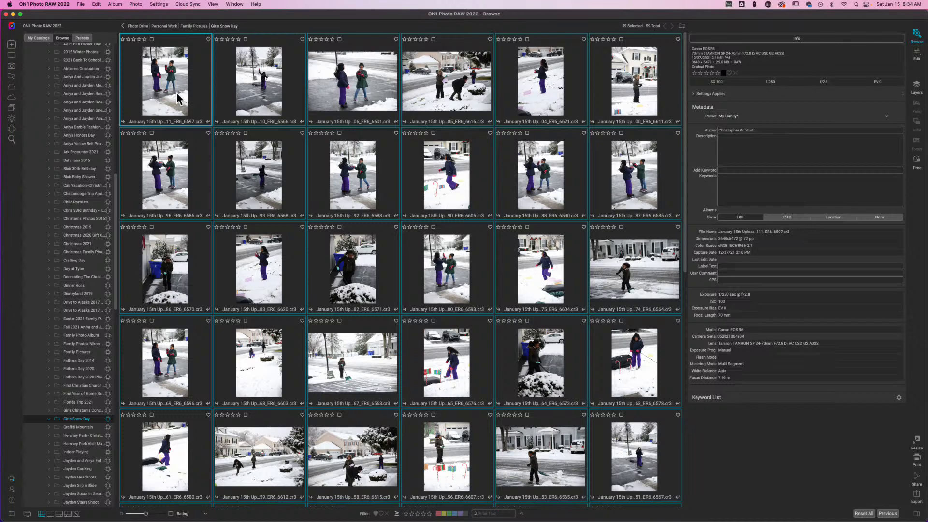
right_click(177, 97)
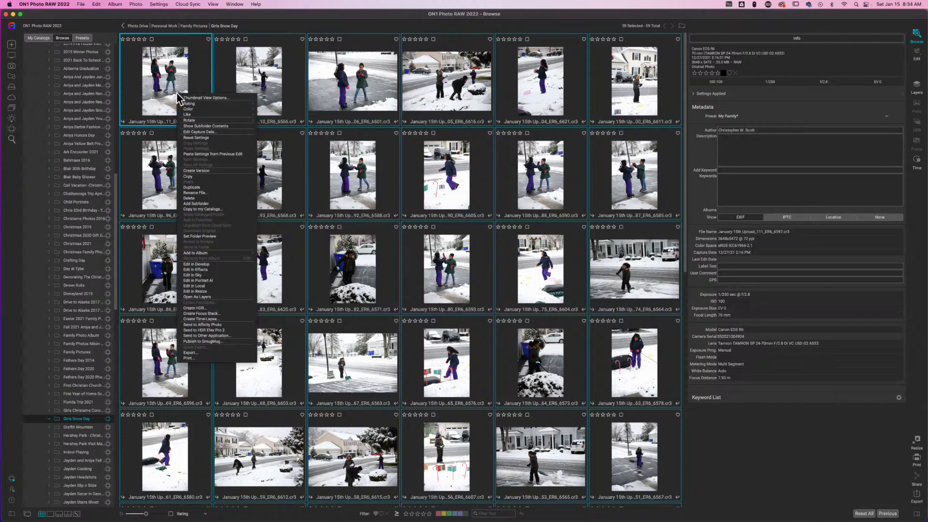
click(220, 193)
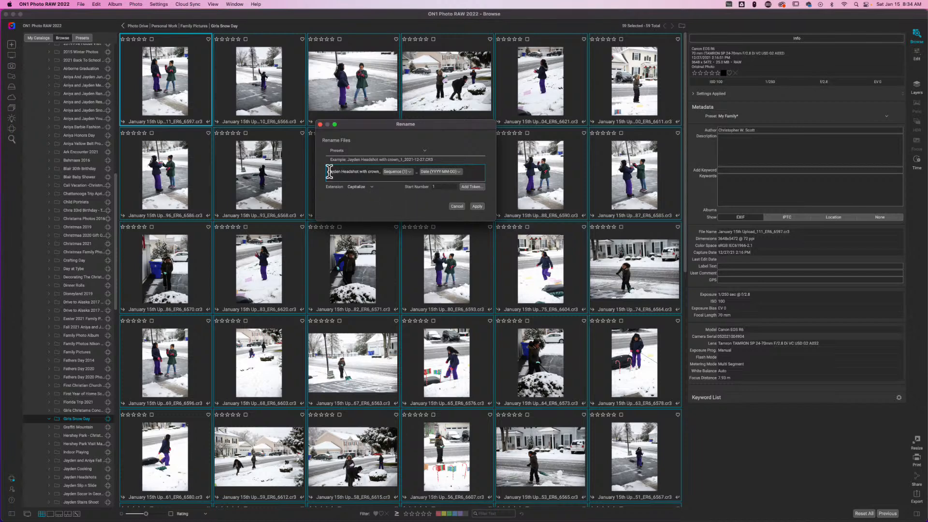
drag(329, 172, 380, 170)
text(Girls_ Snow Day_)
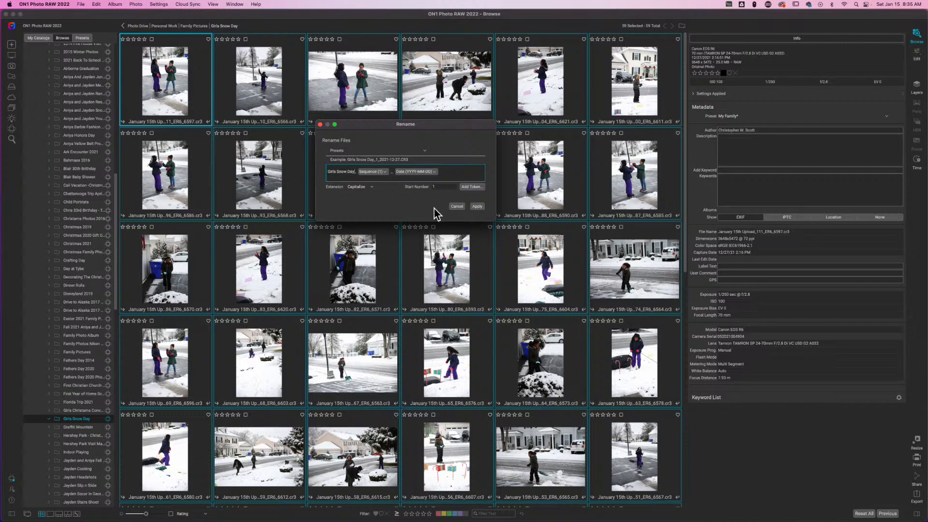
Step: Remove the sequence and date tokens from the rename template, leaving only the Girls Snow Day text
click(382, 170)
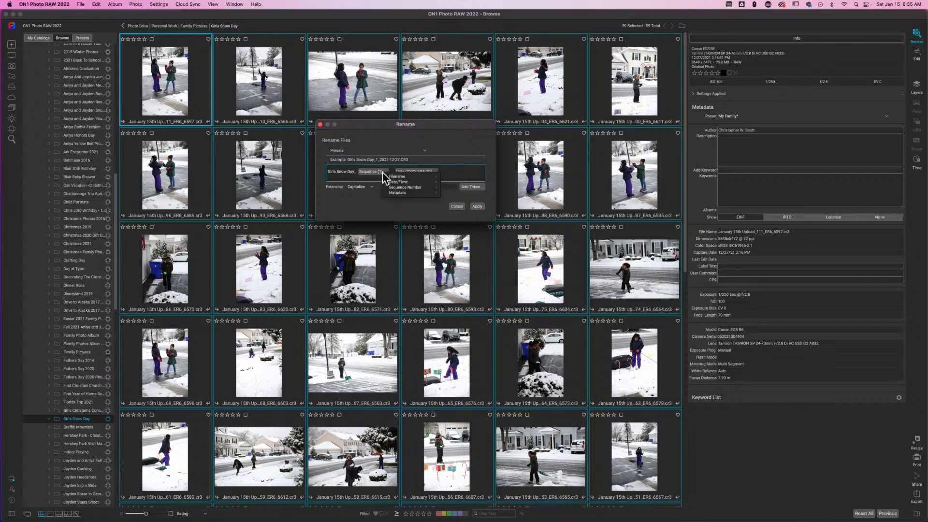
click(380, 172)
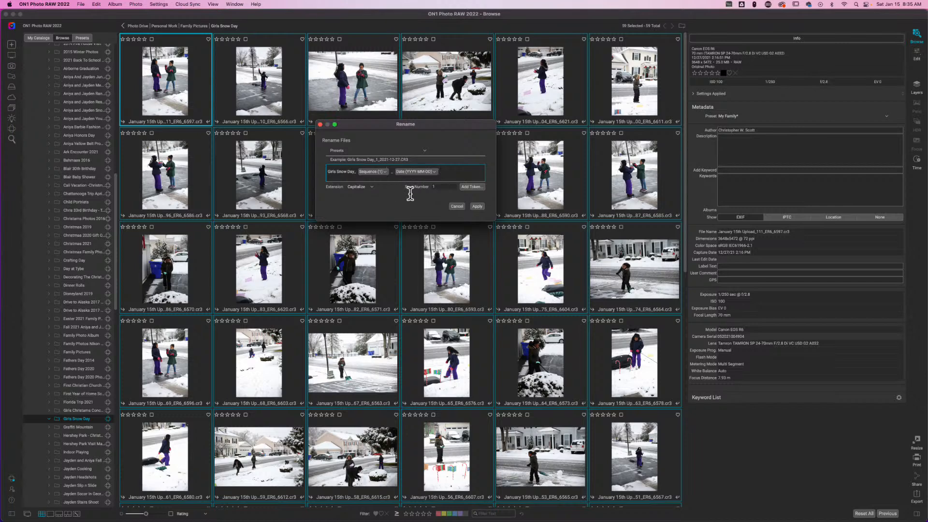
key(BackSpace)
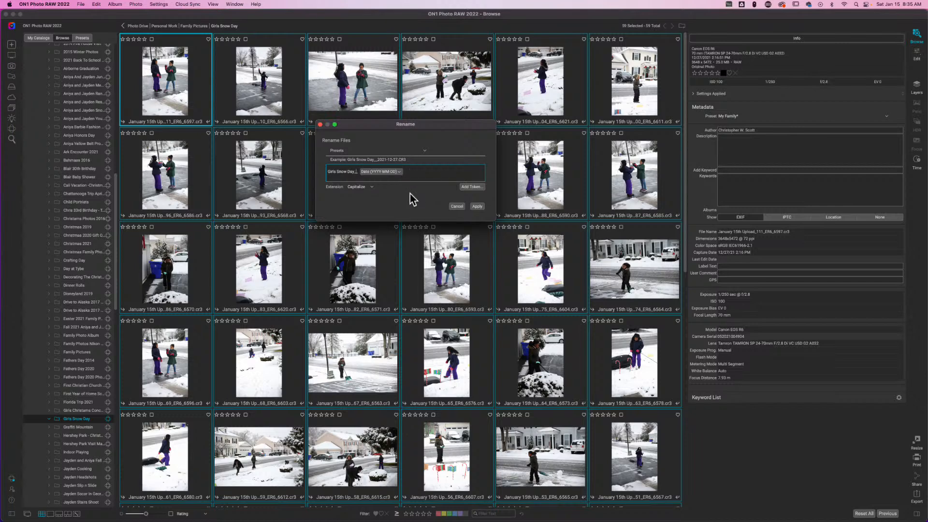
key(BackSpace)
text(_)
click(405, 174)
drag(413, 173, 371, 172)
key(BackSpace)
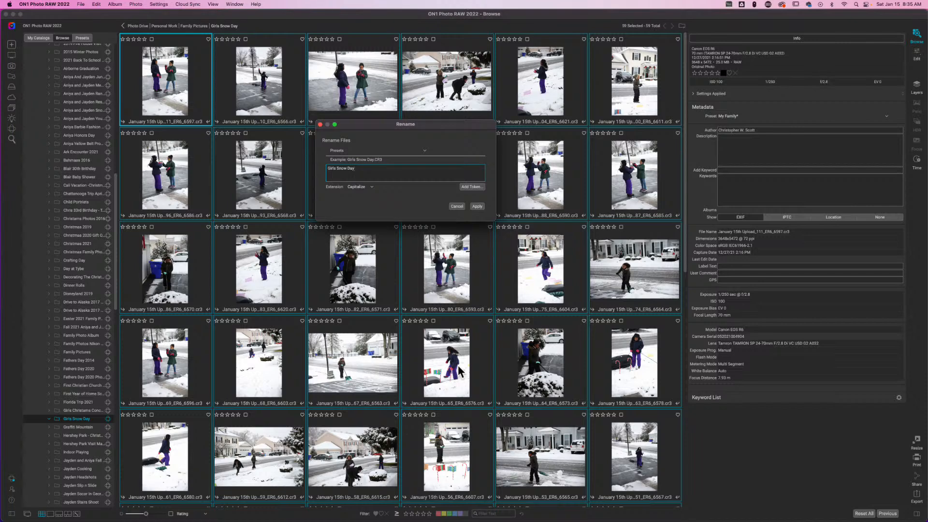
Step: Try to apply the batch rename with only the Girls Snow Day text in the template
click(479, 206)
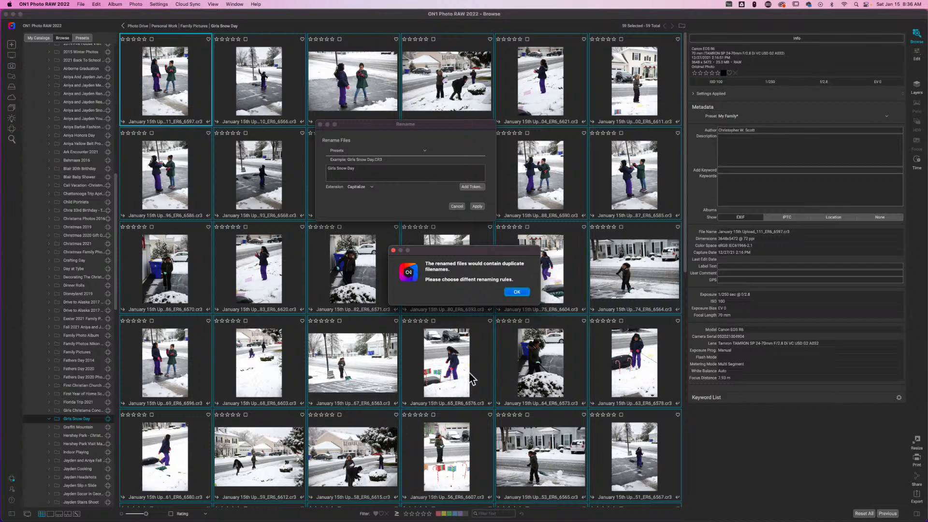
click(517, 292)
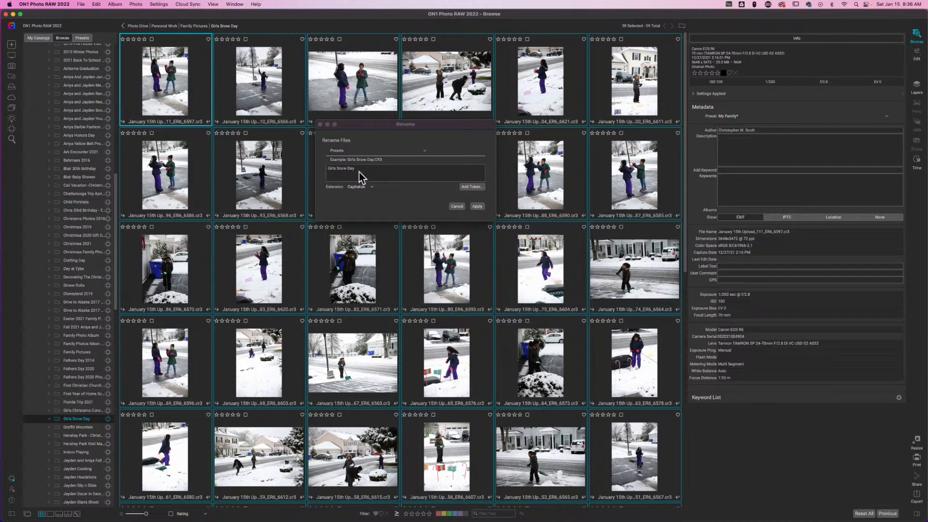
Step: Add an underscore and a Sequence (1) token after Girls Snow Day in the rename template
click(358, 170)
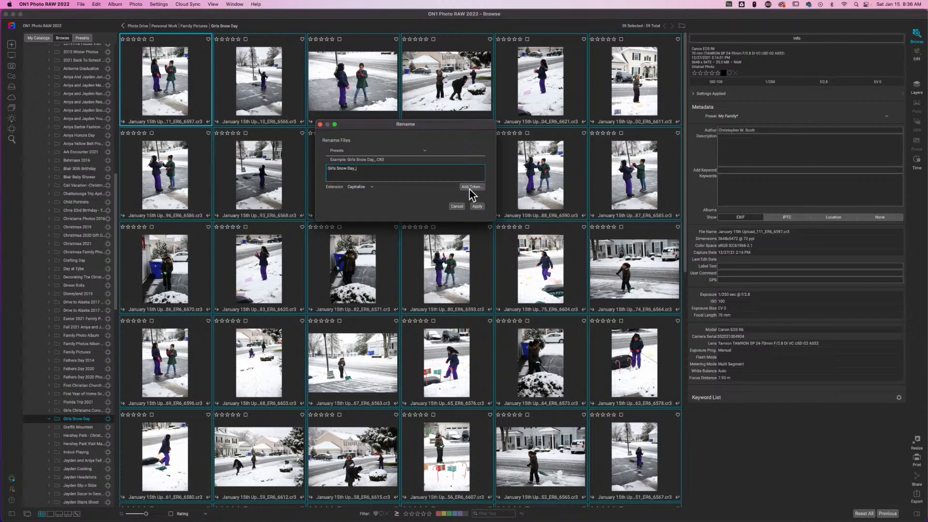
click(469, 189)
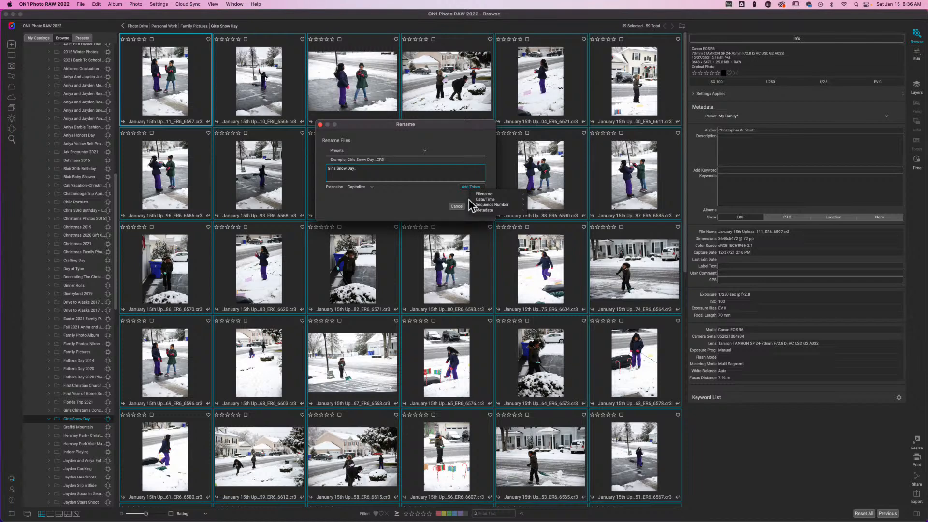
mouse_move(486, 206)
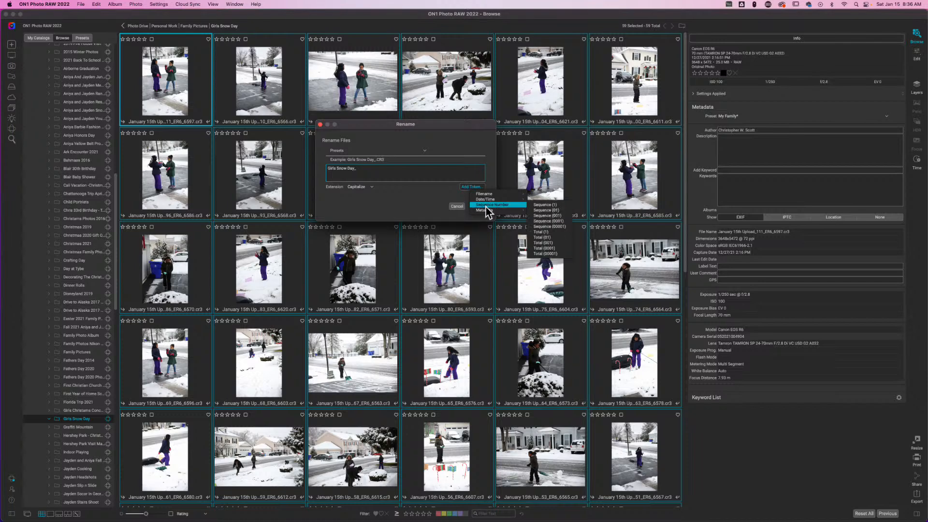
click(554, 205)
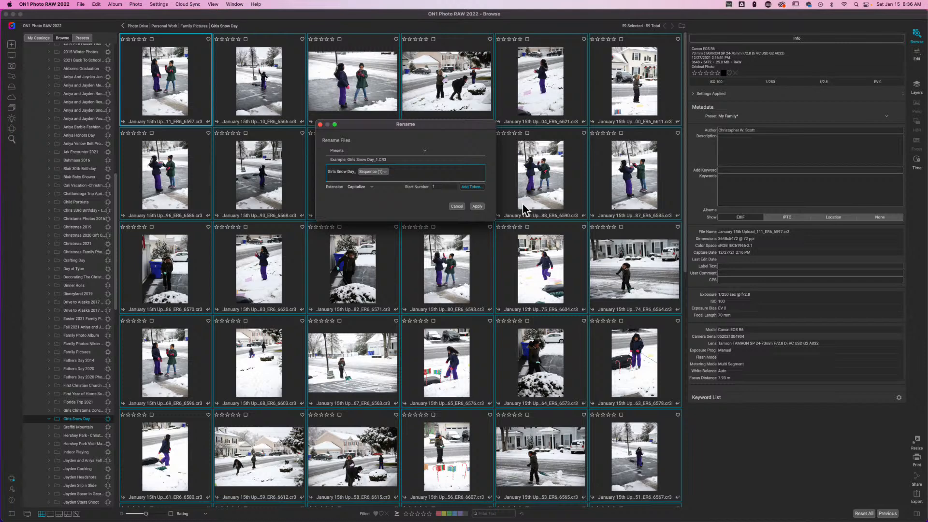
Step: Add an underscore and a Date (YYYYMMDD) token after the sequence number, and rename all the selected photos
click(475, 187)
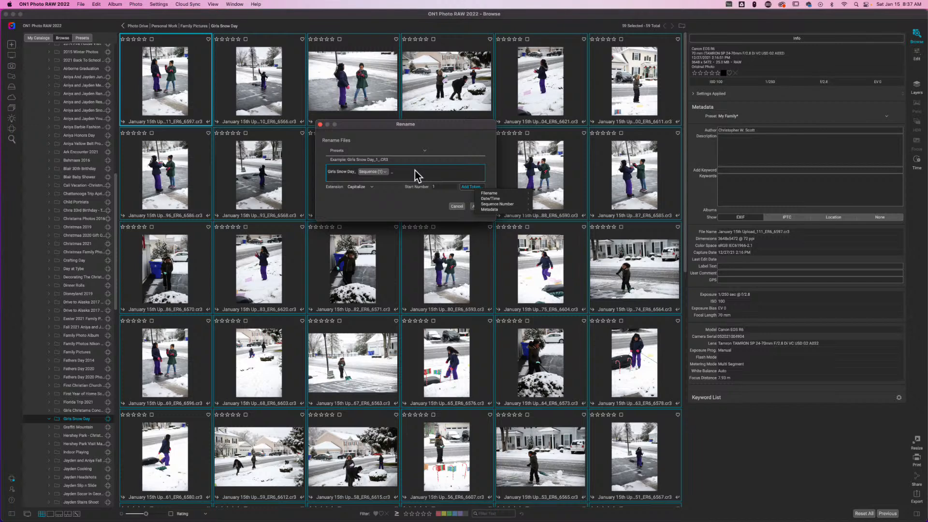
mouse_move(502, 199)
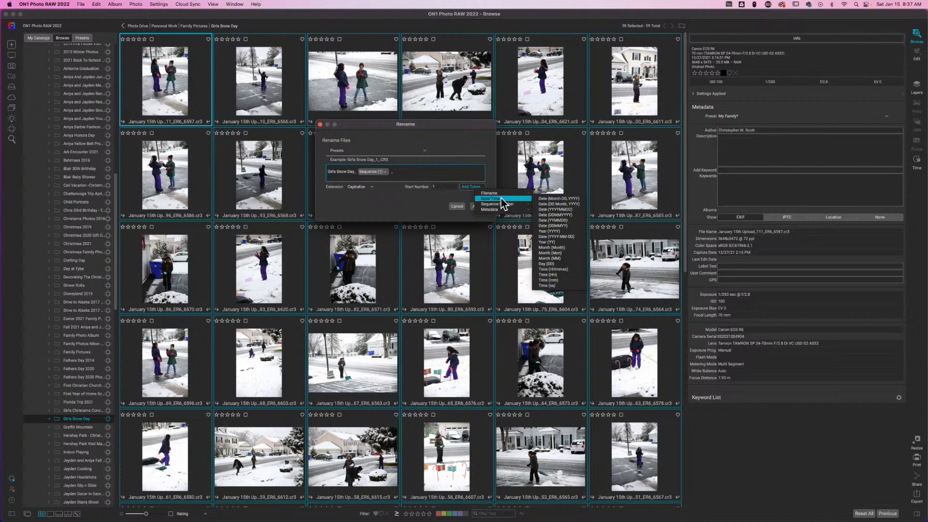
click(561, 210)
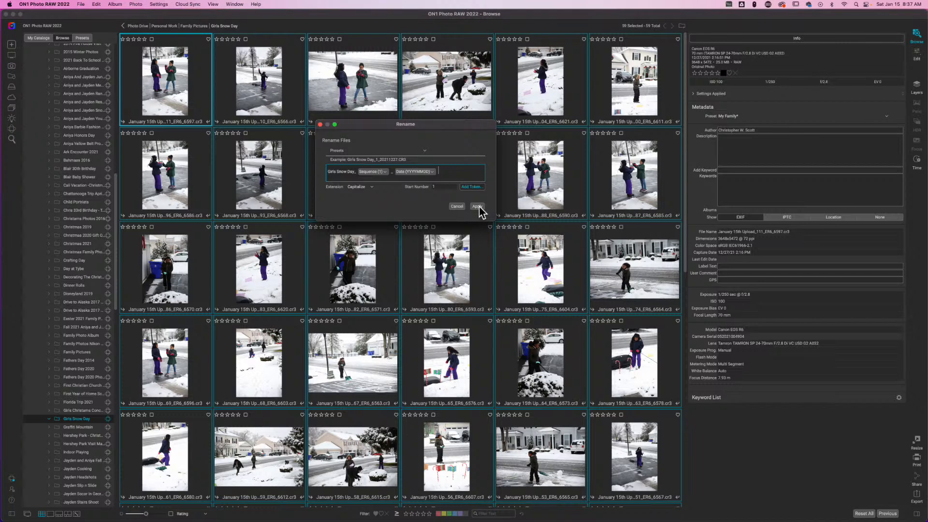
click(478, 207)
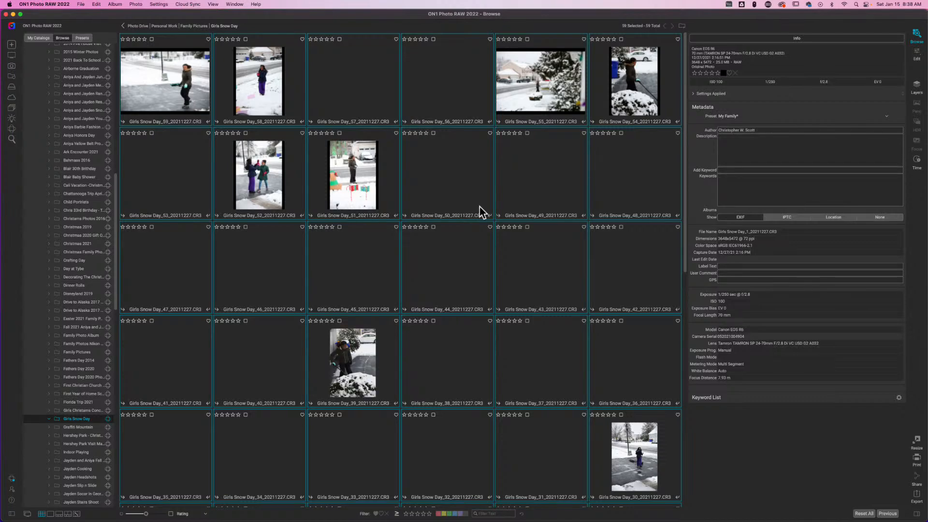
Step: Add the keywords Snow, Girls, Outdoors, Playing, Winter, Cold and the two girls' names to all selected Girls Snow Day photos
scroll(469, 280, down, 10)
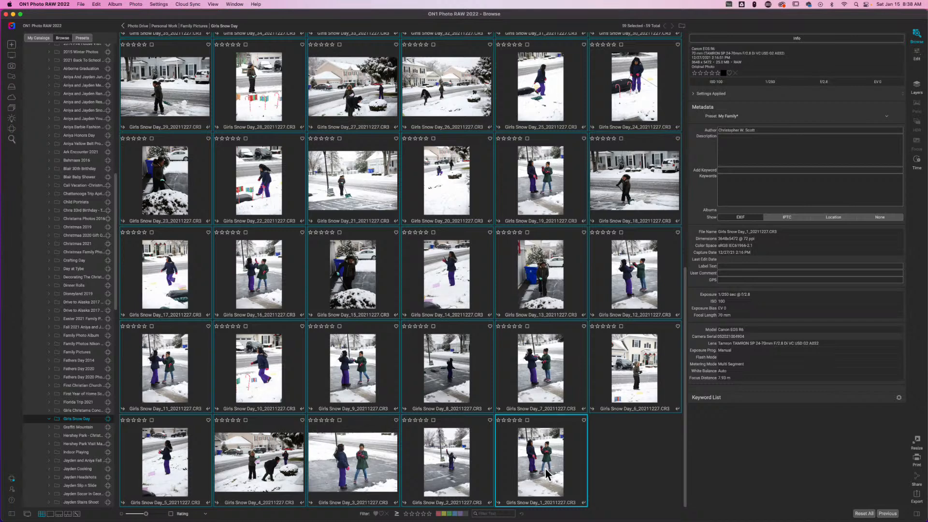
scroll(545, 468, up, 10)
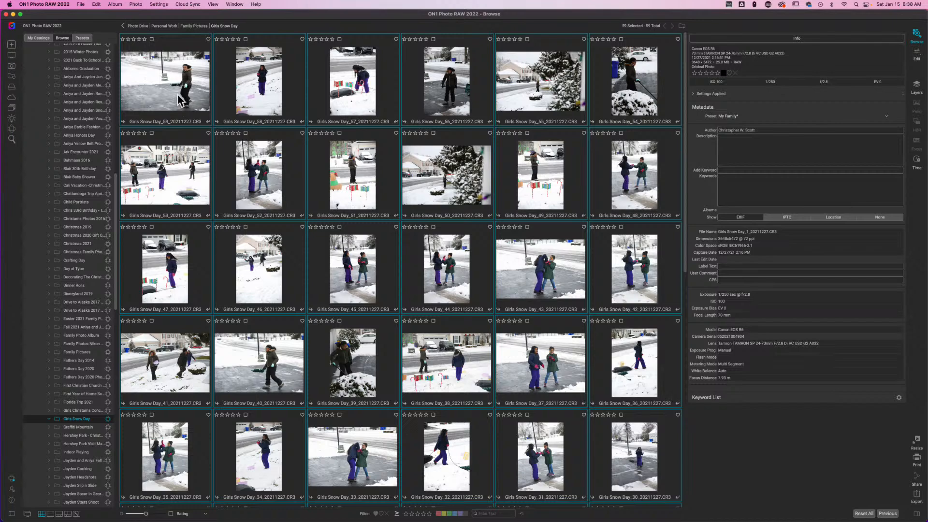
scroll(178, 94, down, 10)
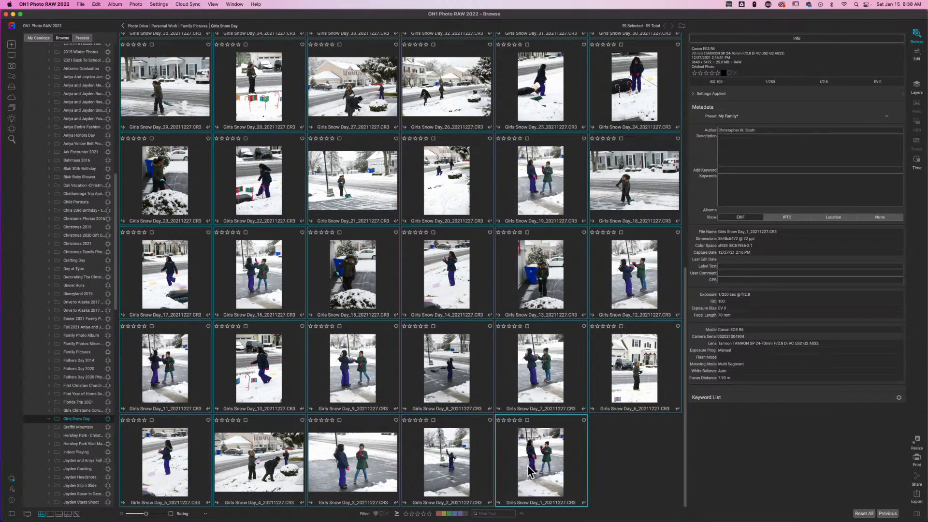
scroll(530, 471, up, 10)
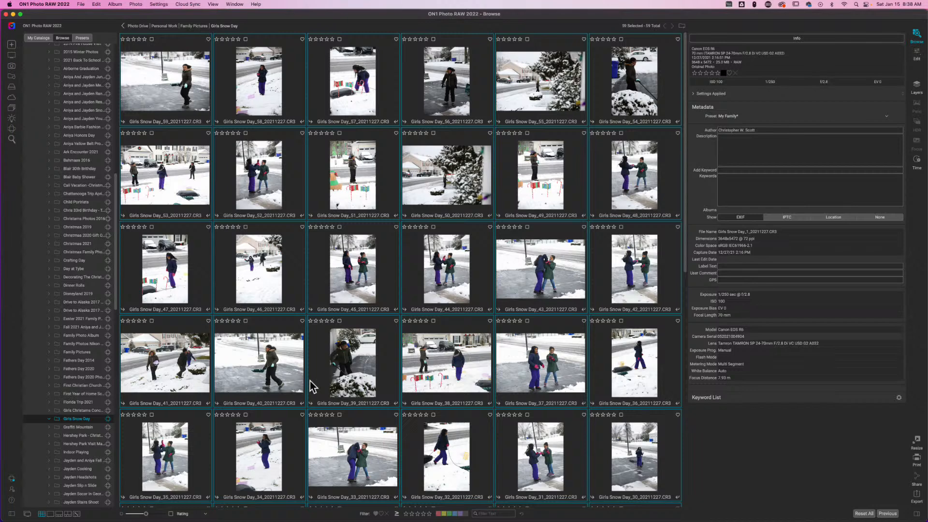
click(747, 190)
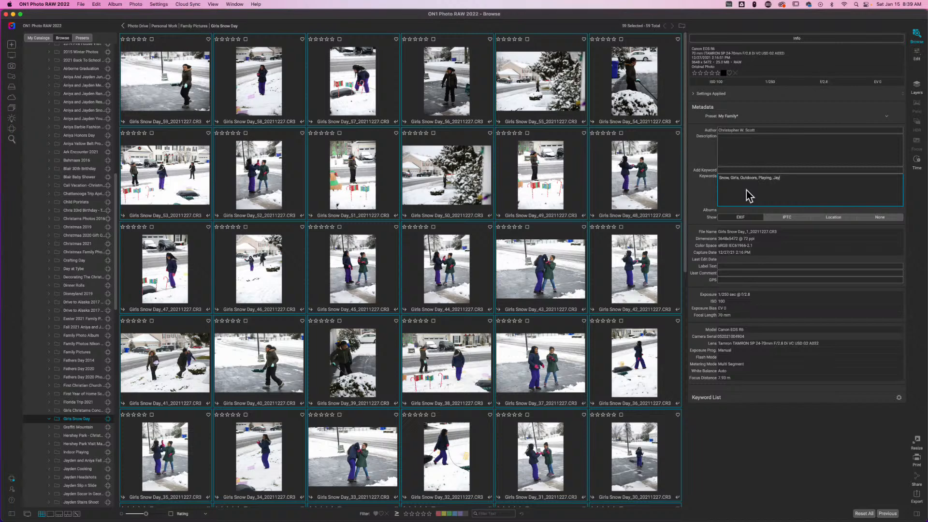
text(da)
text(ter, Cold)
click(742, 154)
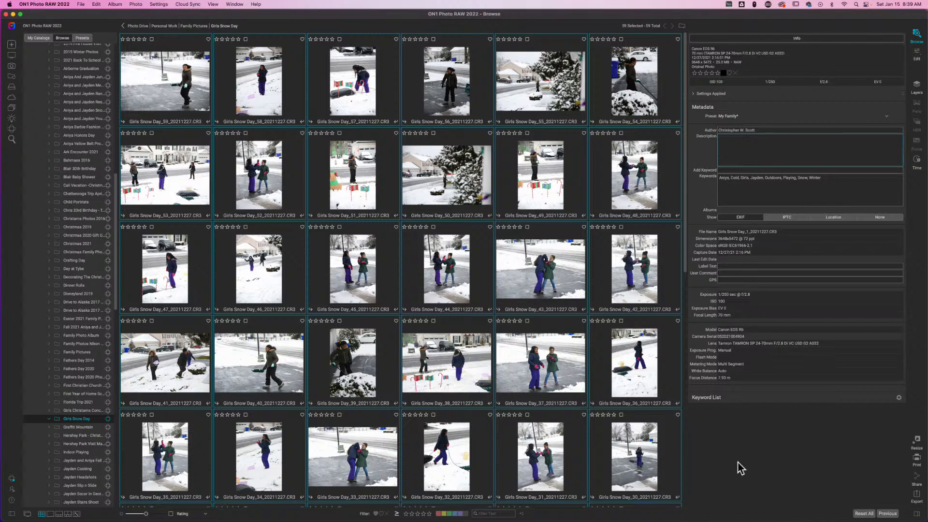
Step: Select only the Girls Snow Day_13_20211227 photo and examine its keywords and its IPTC, Location and EXIF metadata
scroll(638, 435, down, 5)
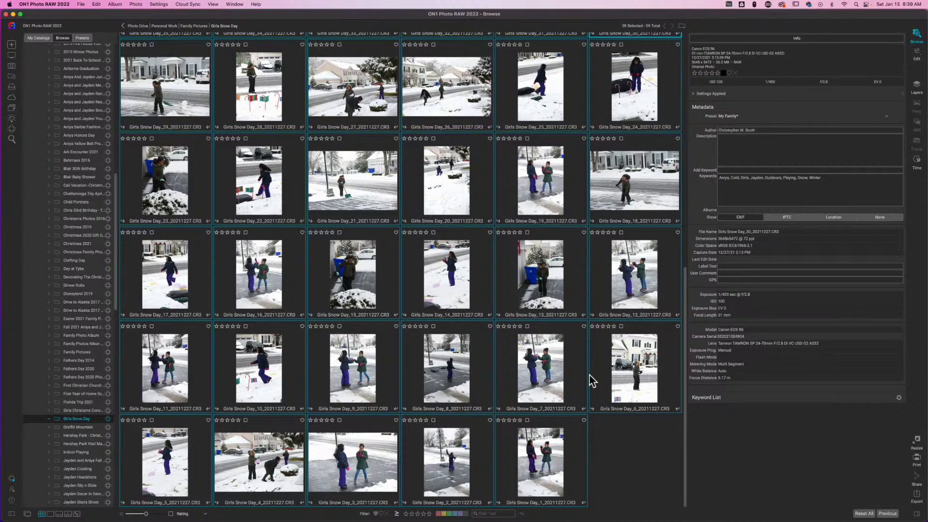
click(618, 453)
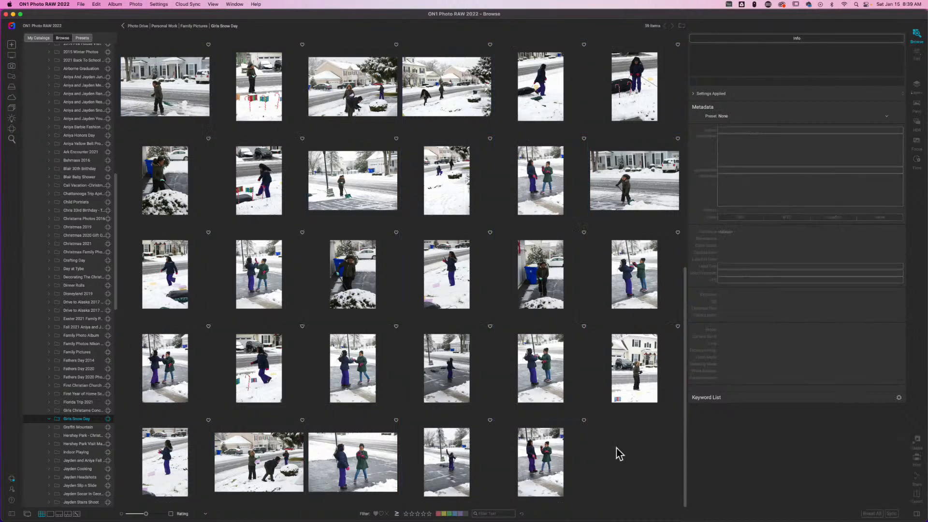
click(532, 281)
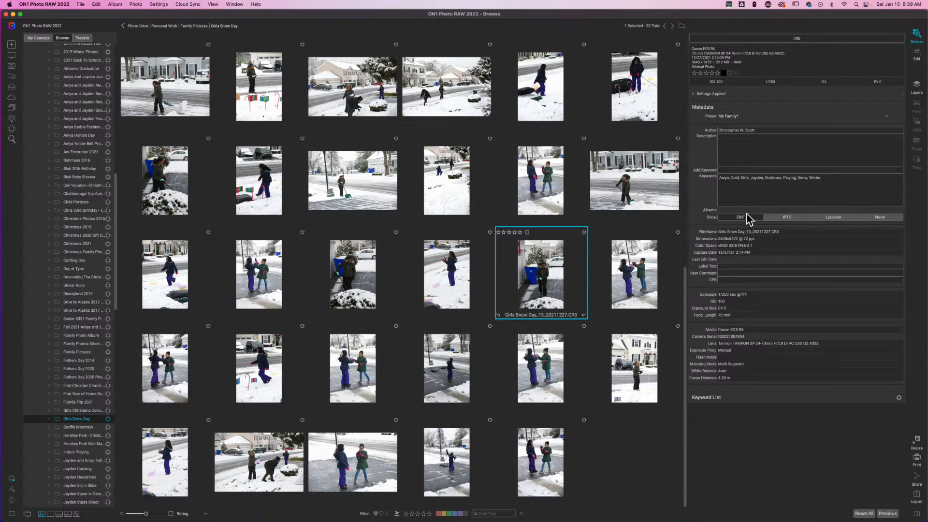
click(793, 217)
click(830, 218)
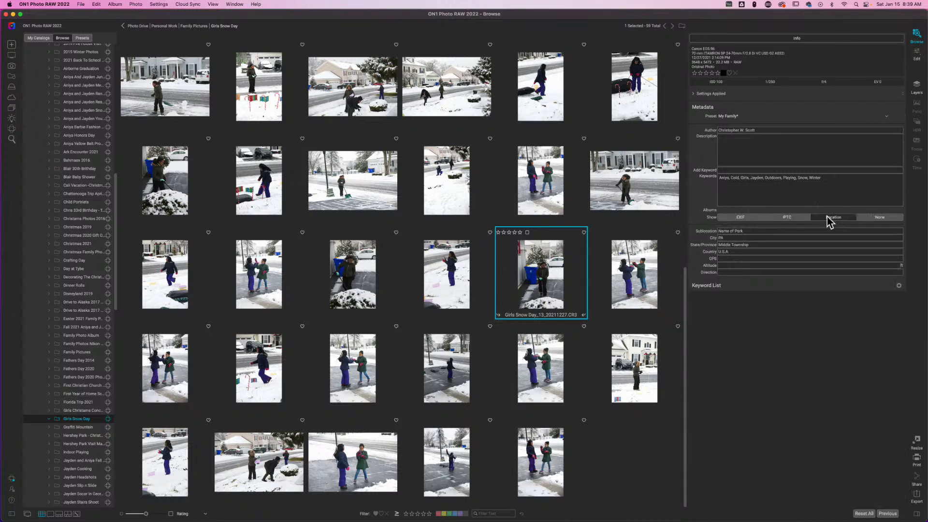
click(866, 218)
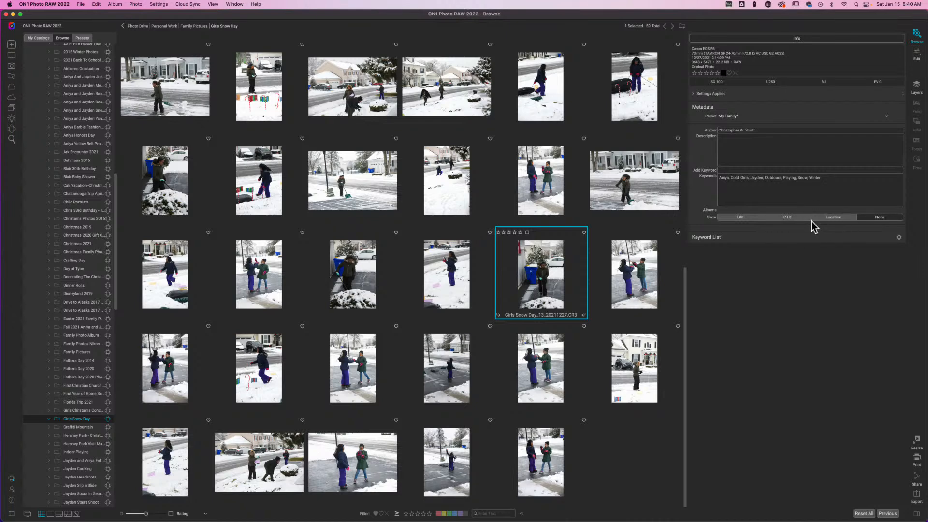
click(745, 218)
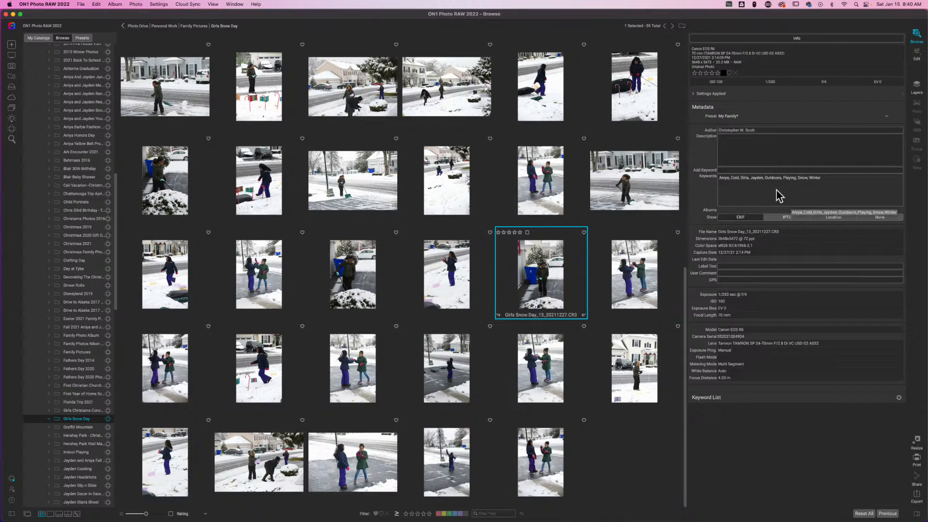
click(736, 109)
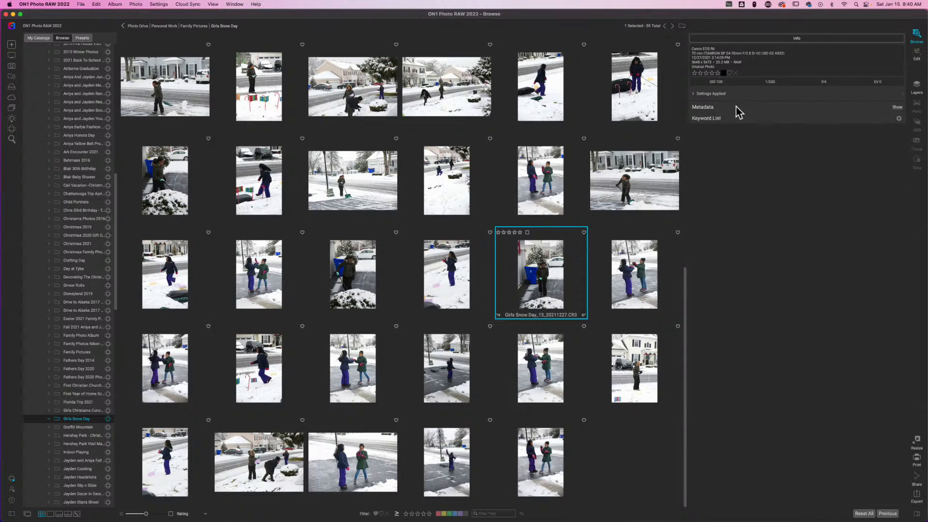
click(708, 108)
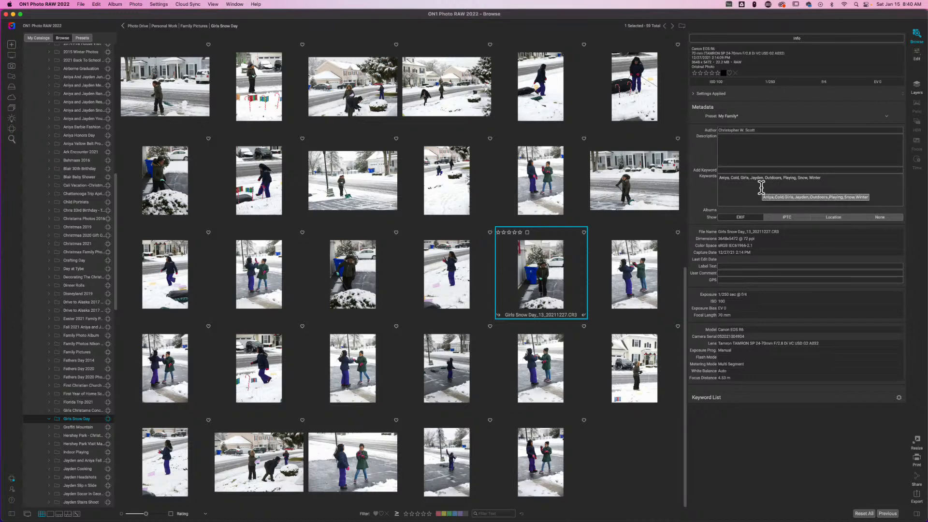
Step: Check the keywords on several other photos in the Girls Snow Day folder
click(373, 105)
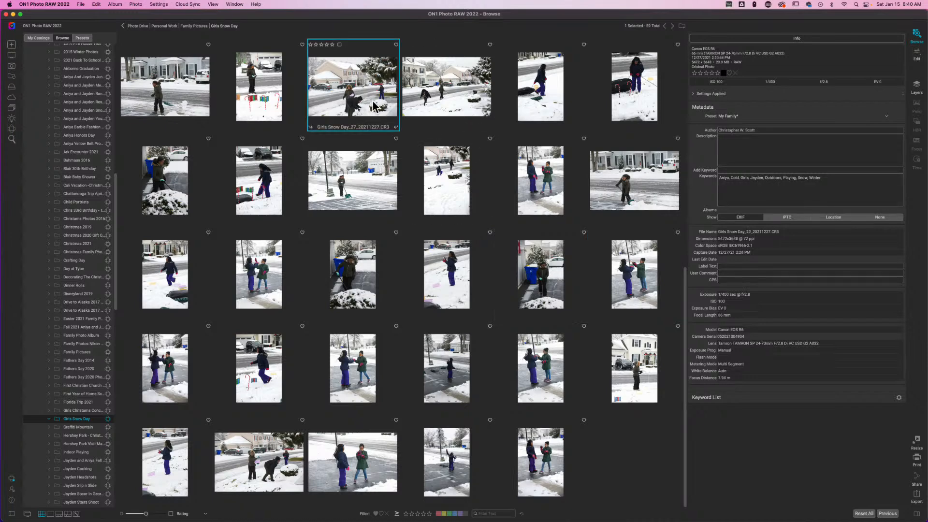
click(267, 77)
click(455, 173)
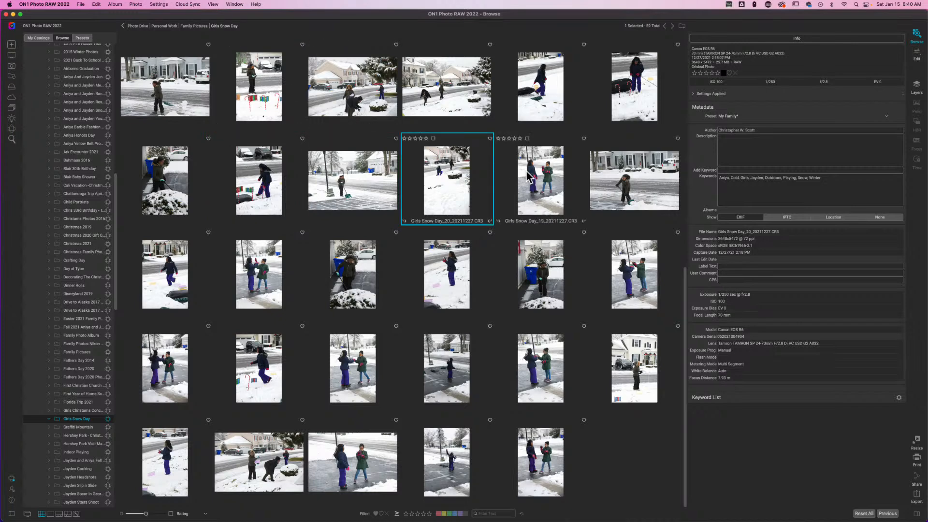
key(Right)
key(Right)
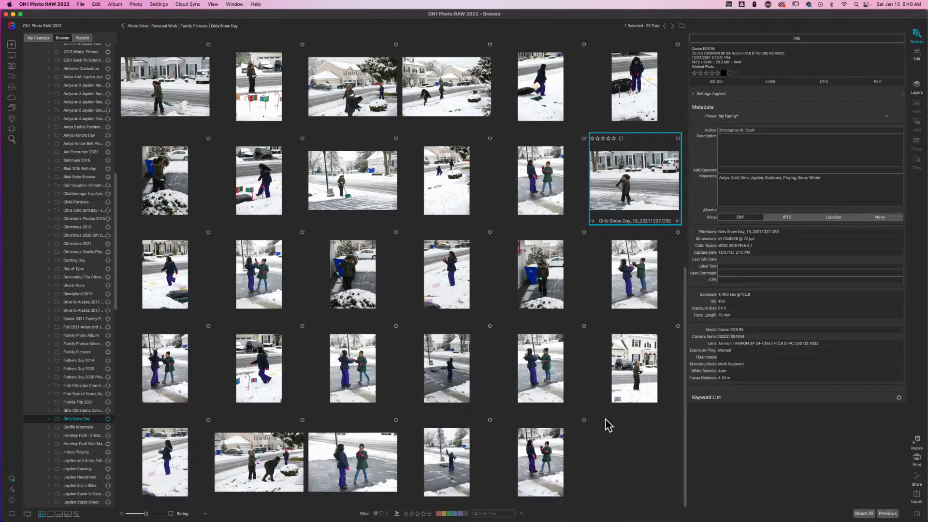
Step: Collapse the Family Pictures folder and look through the photos of the Sort Me folder in Personal Work
scroll(607, 426, up, 3)
scroll(609, 430, up, 3)
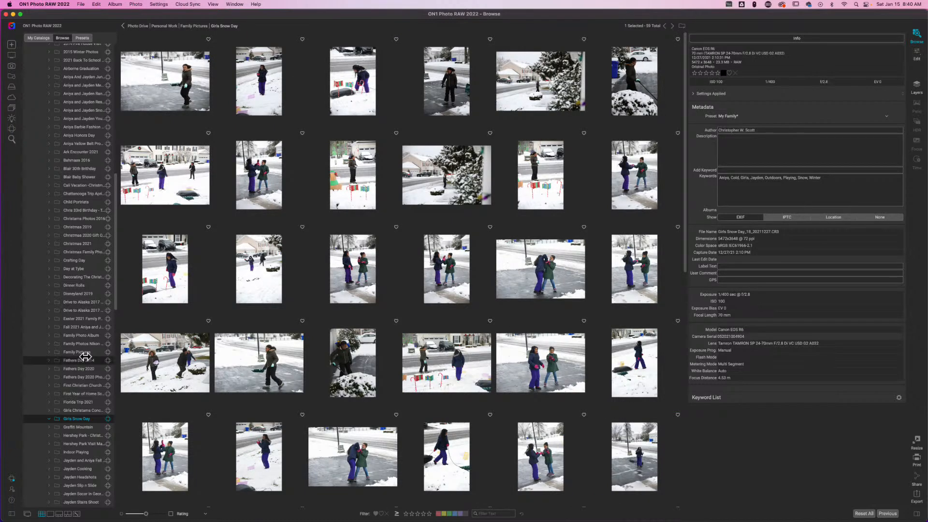
mouse_move(1, 2)
scroll(68, 88, up, 4)
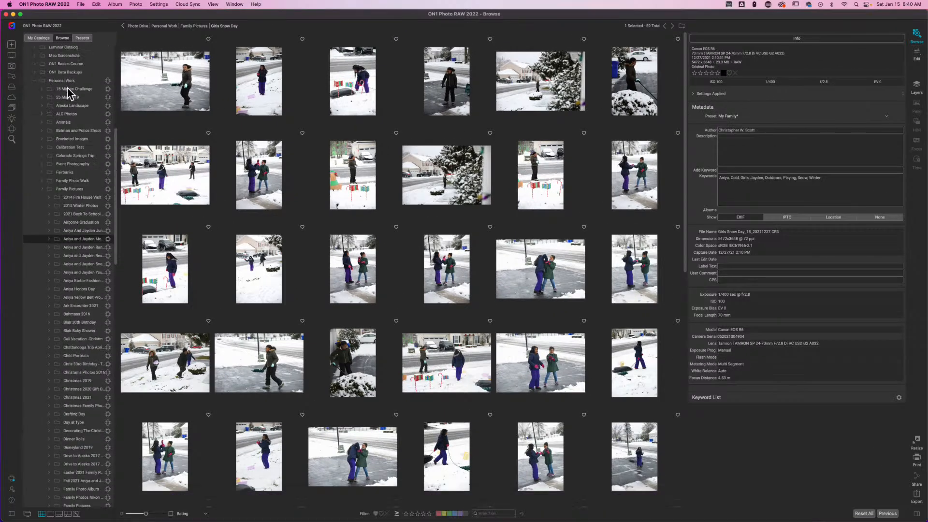
click(42, 189)
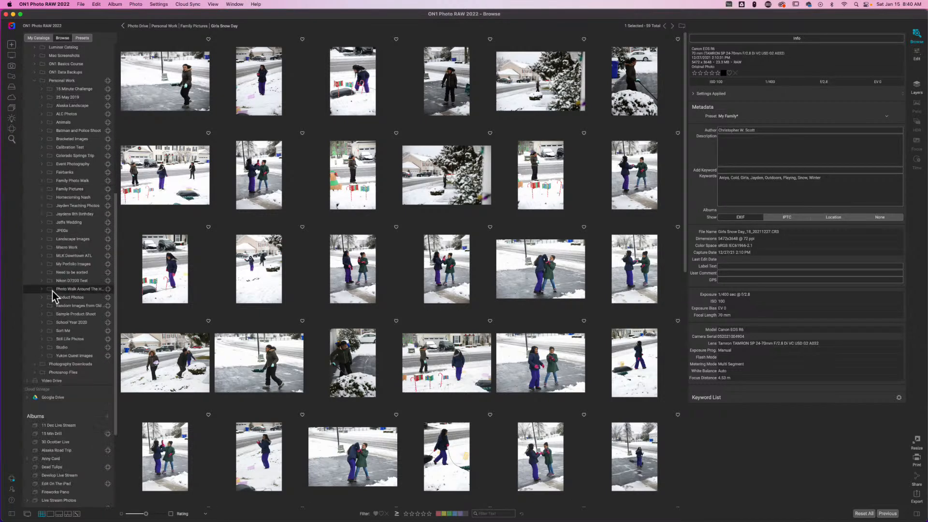
click(64, 332)
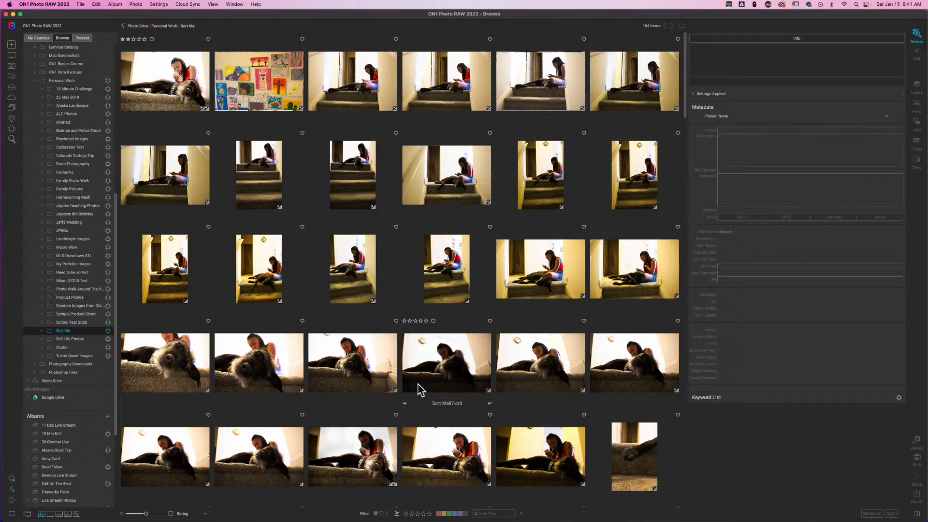
scroll(440, 365, down, 4)
scroll(440, 365, up, 4)
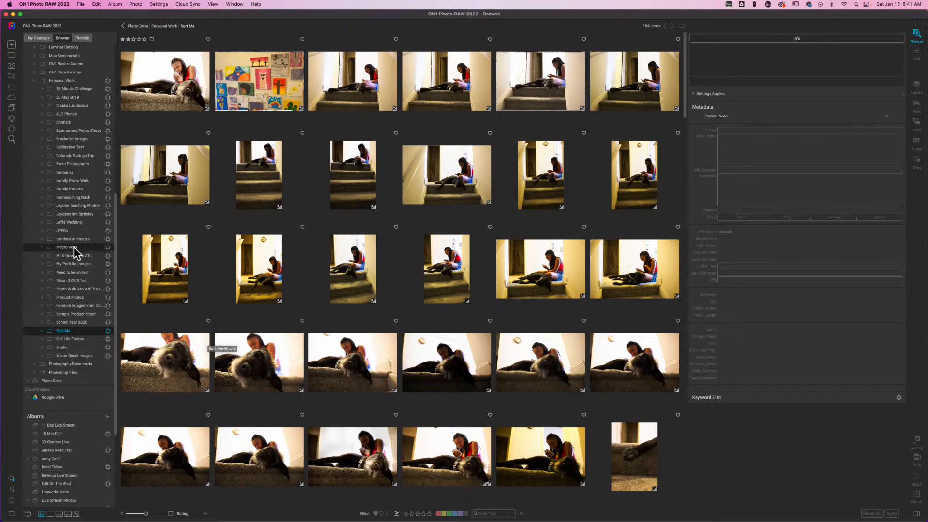
Step: Expand the Family Pictures folder and check the commands available for the Sort Me93.cr3 photo
click(42, 190)
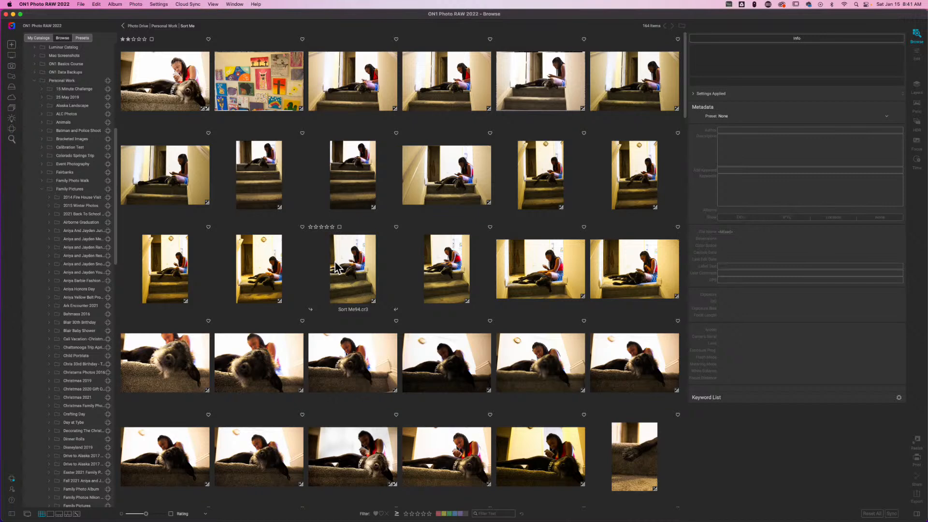
click(440, 273)
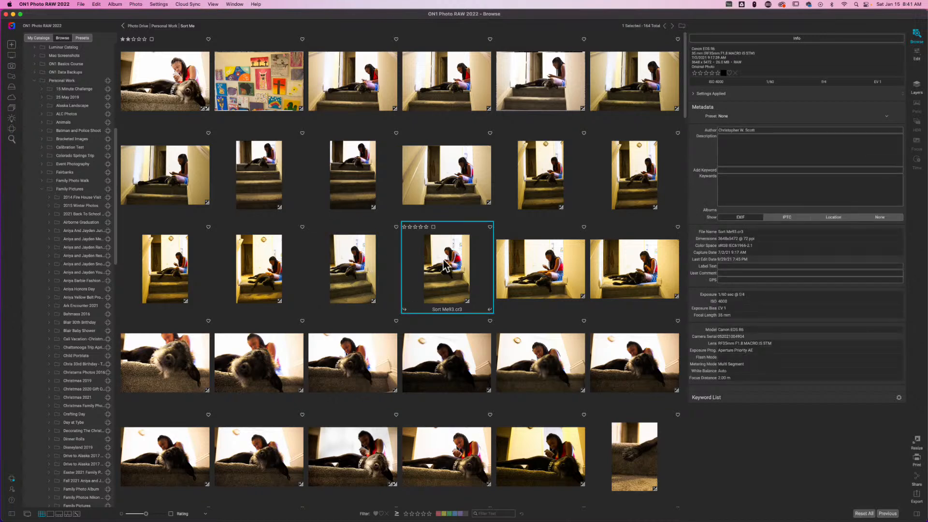
right_click(444, 261)
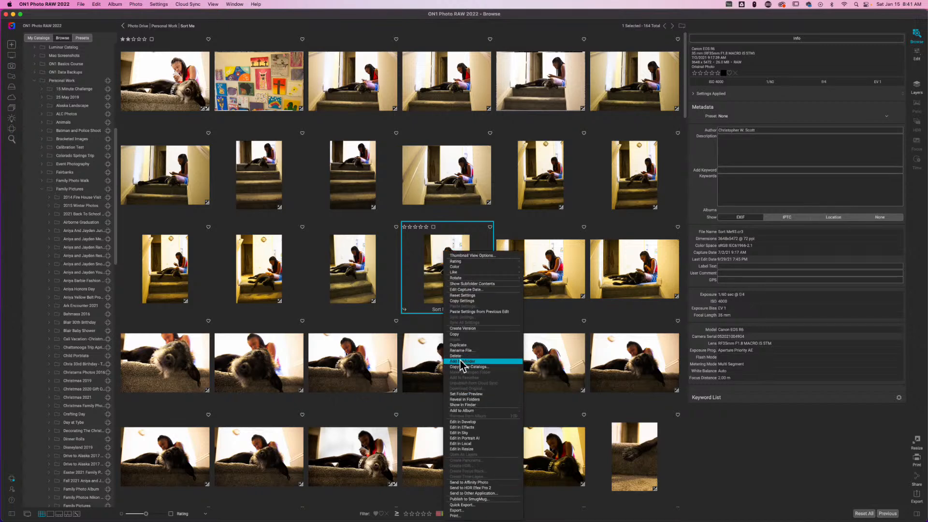
click(386, 259)
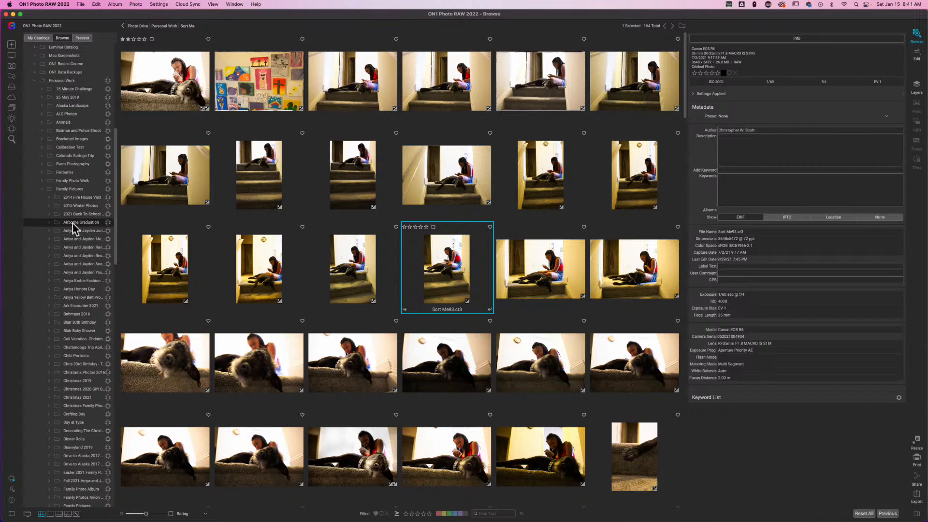
Step: Open the Girls Snow Day folder in Family Pictures and select all of its photos
scroll(72, 268, down, 3)
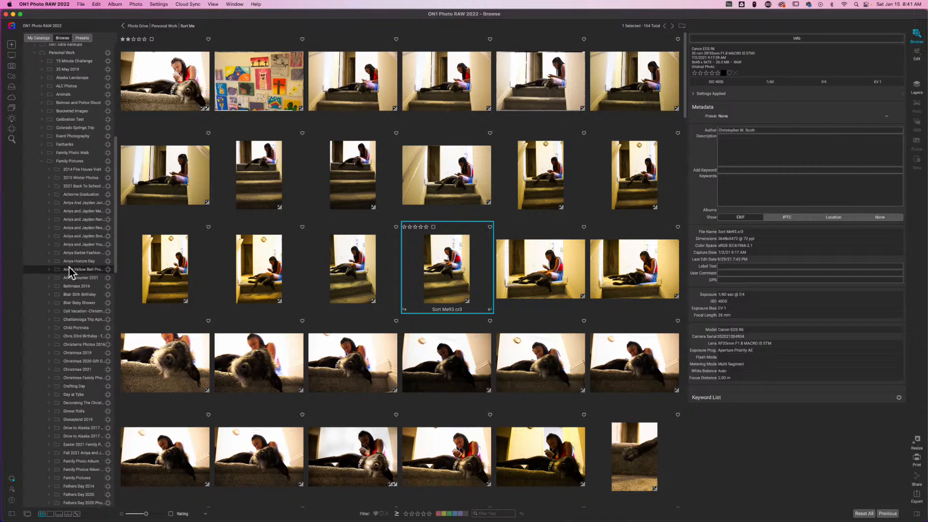
scroll(69, 269, down, 6)
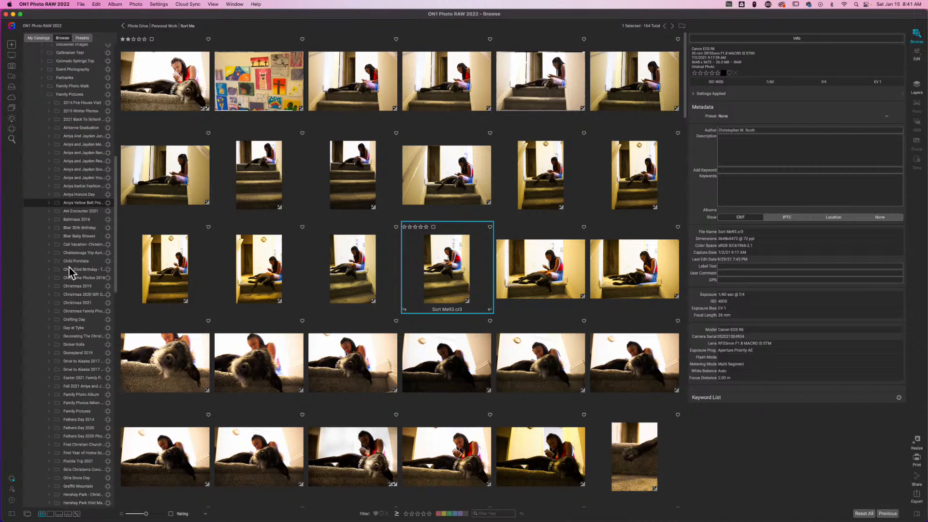
scroll(69, 268, down, 1)
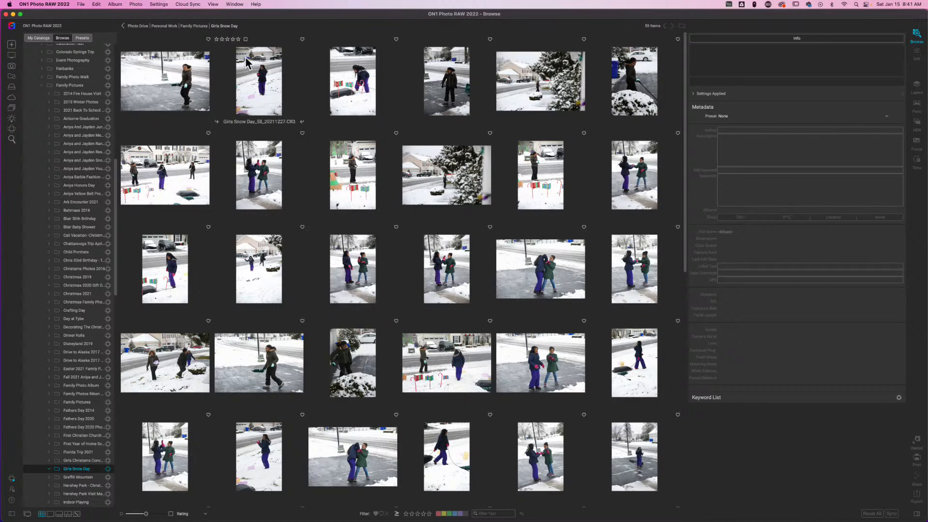
click(183, 82)
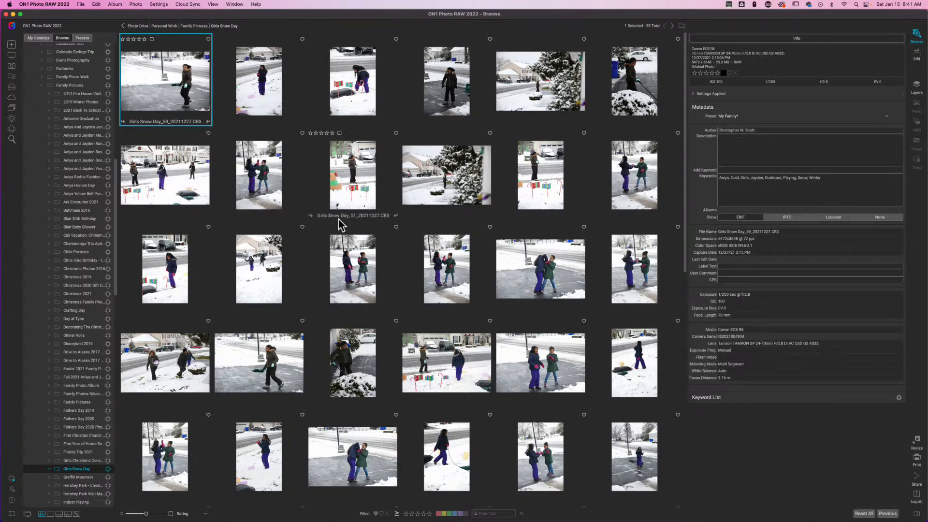
key(super+a)
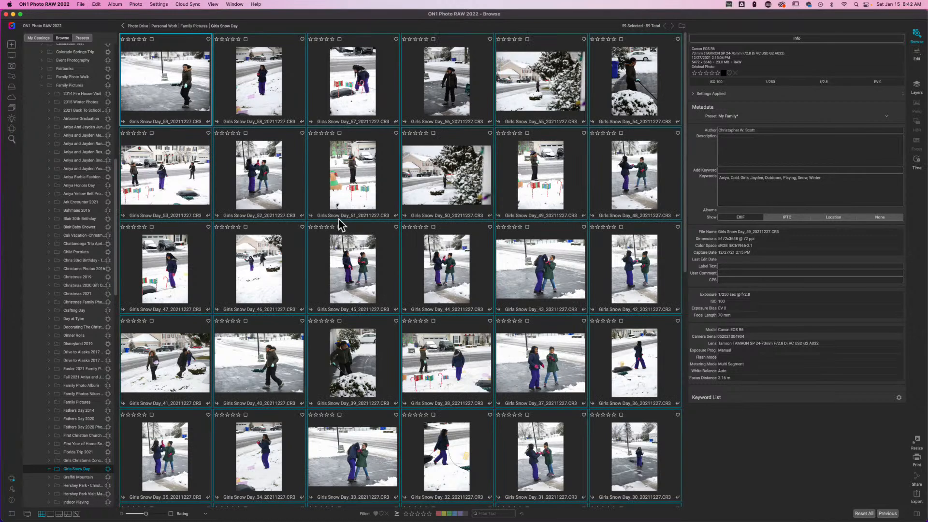
Step: Review the batch rename settings for the selected Girls Snow Day photos, leaving the files without a new rename
right_click(196, 92)
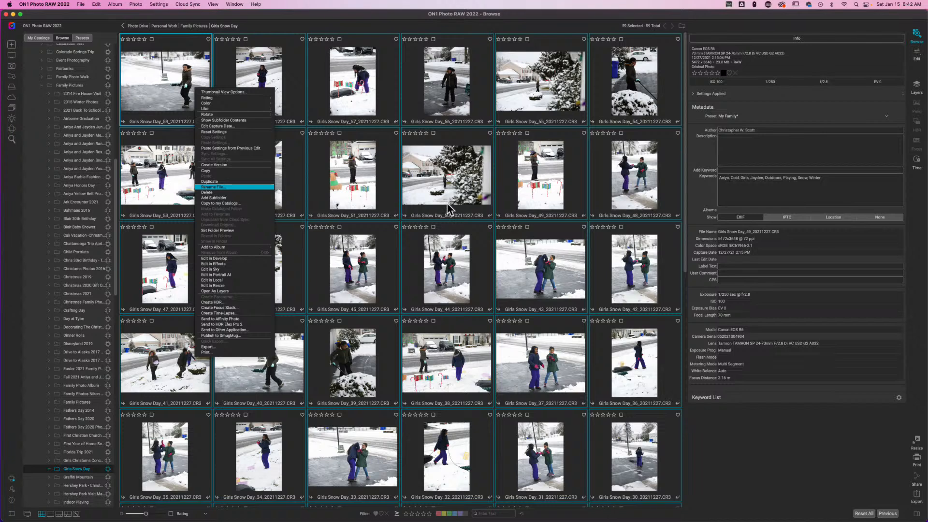
key(Return)
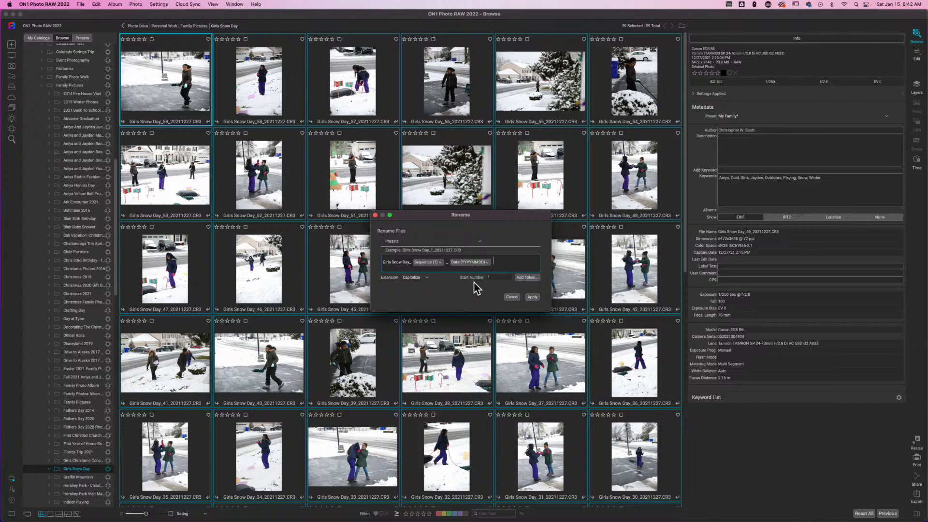
click(509, 297)
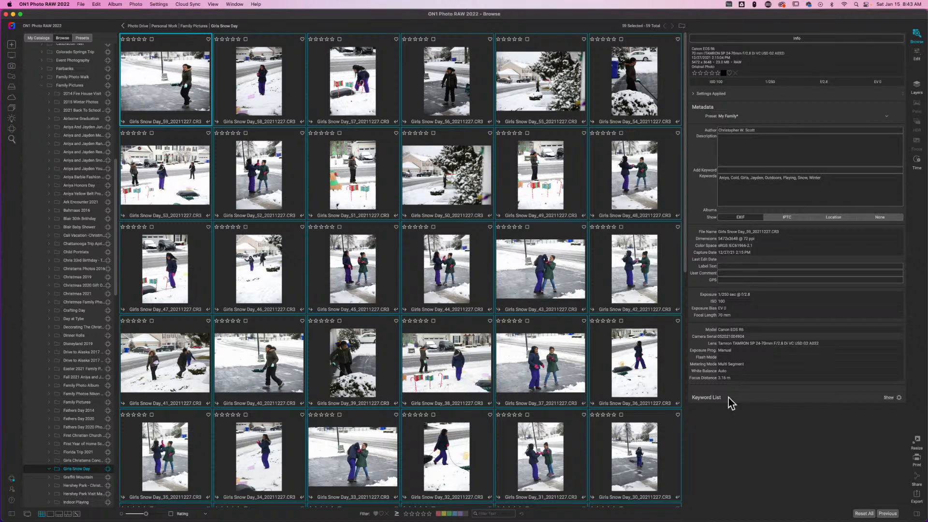
Step: Show the Keyword List and look through the keywords assigned to the selected photos
click(881, 400)
scroll(805, 428, down, 8)
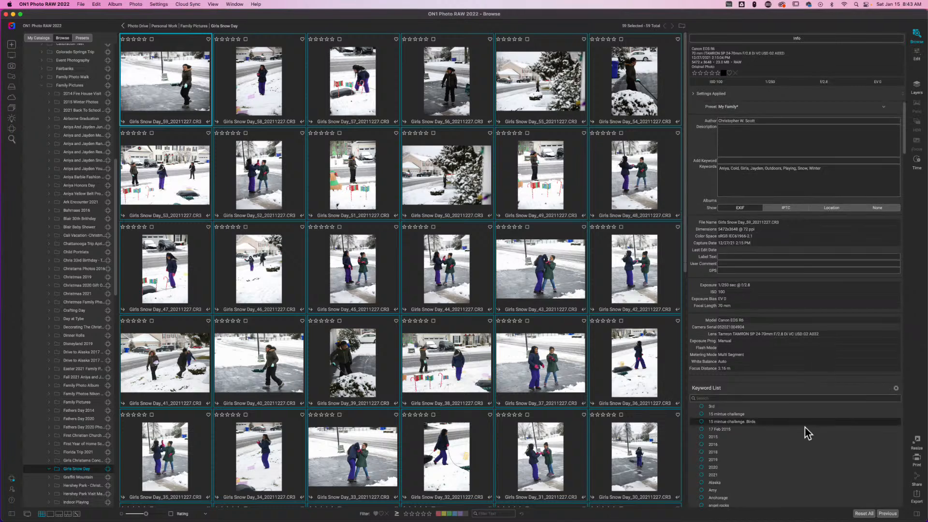
scroll(805, 427, down, 5)
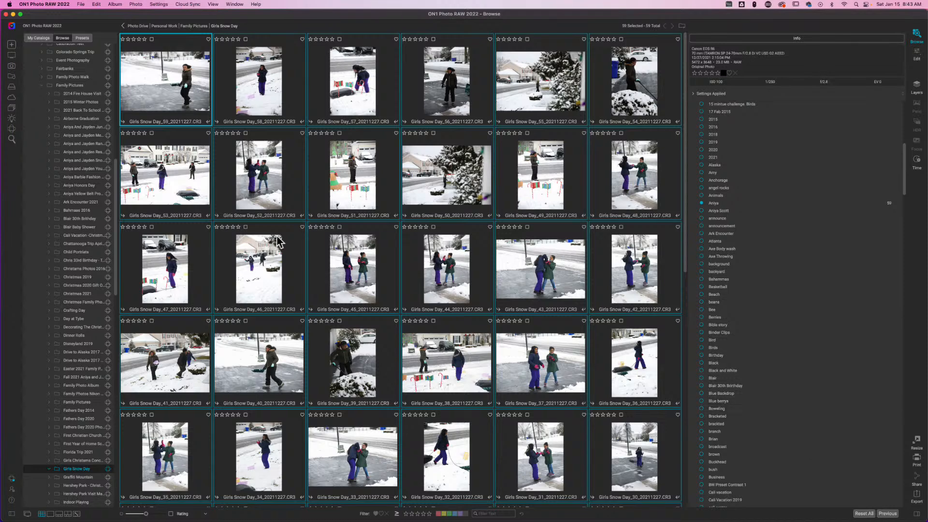
Step: Open the Family Pictures folder and mark the first girl's name in the Keyword List
click(68, 87)
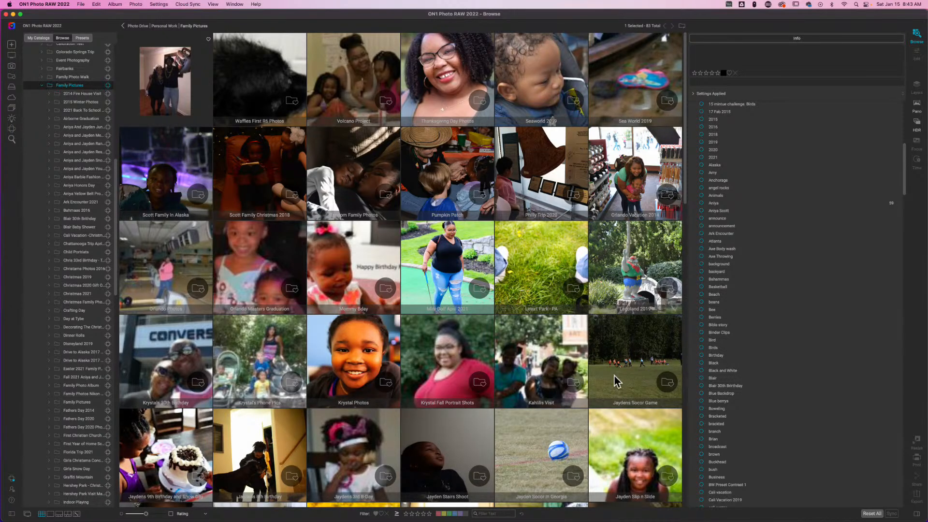
scroll(787, 269, down, 3)
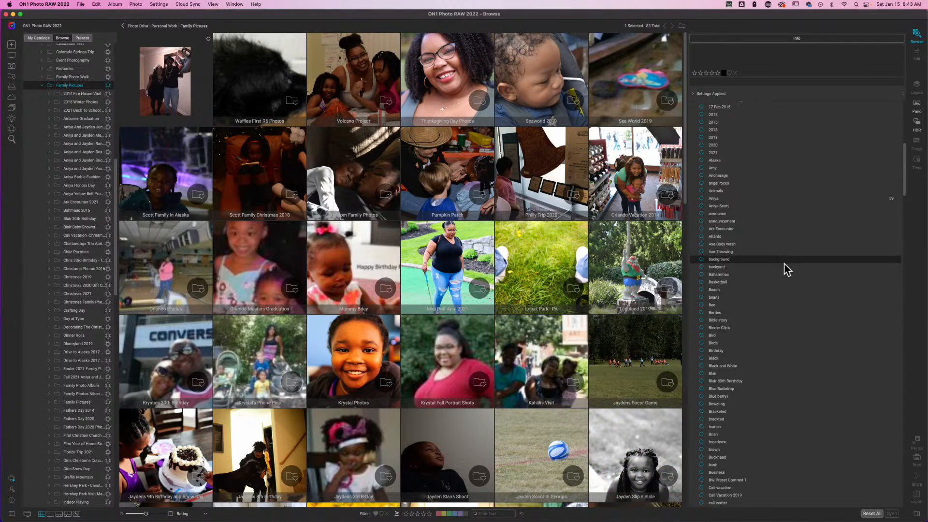
scroll(785, 264, down, 2)
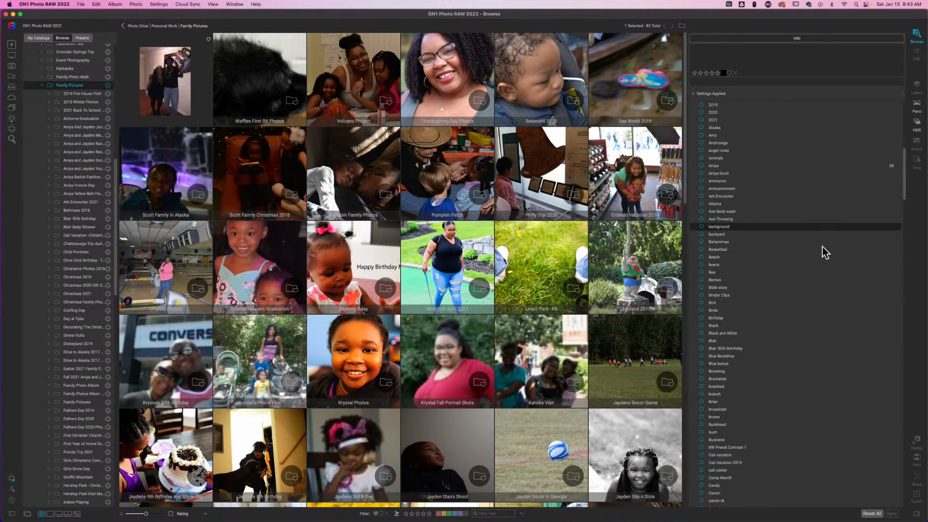
click(702, 166)
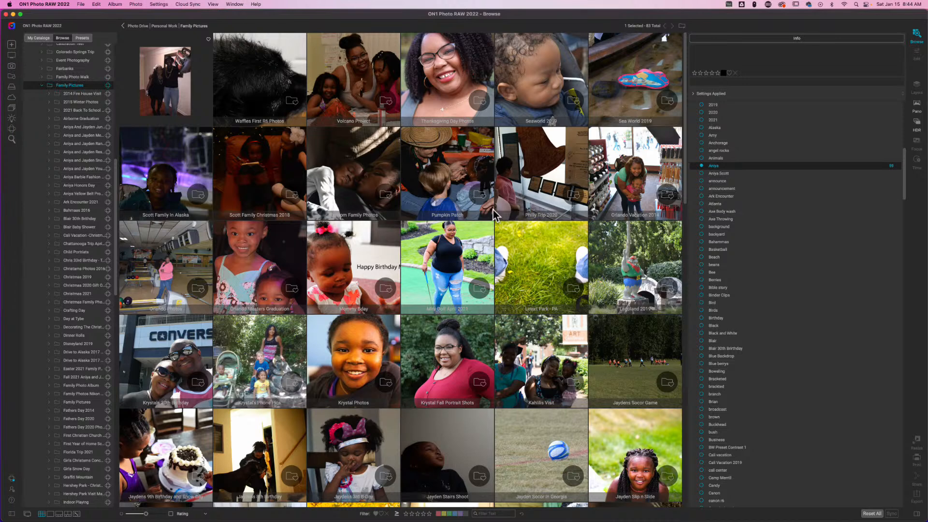
Step: Search the cataloged folders for the marked girl's name keyword, move the search window aside and browse the matching photos
scroll(831, 198, up, 5)
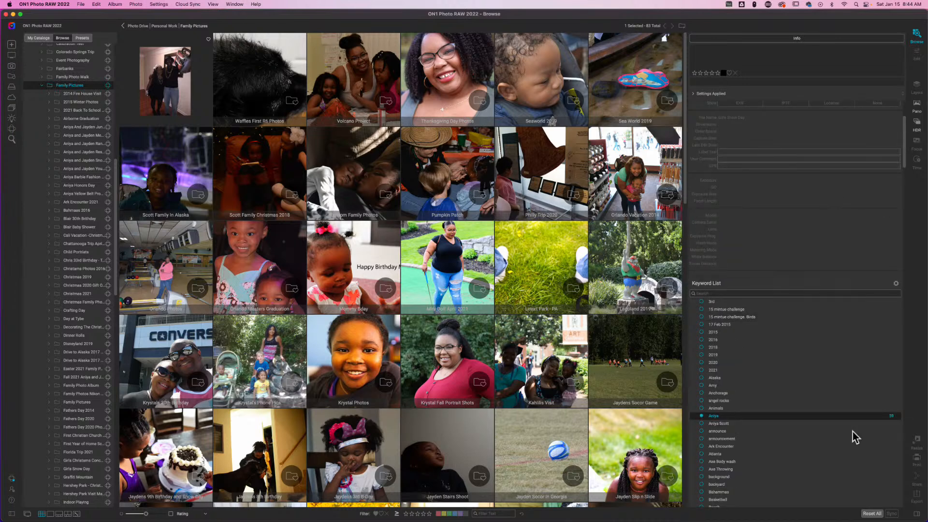
click(721, 415)
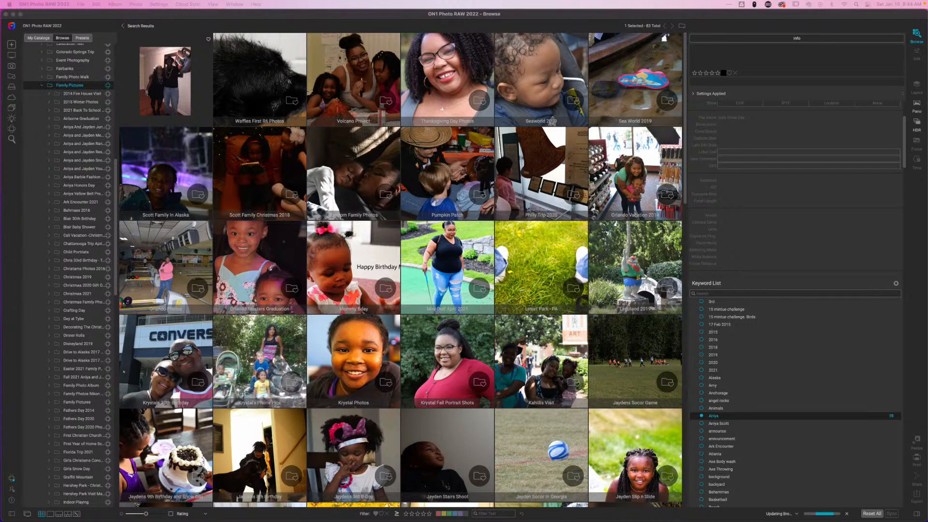
drag(0, 162, 554, 100)
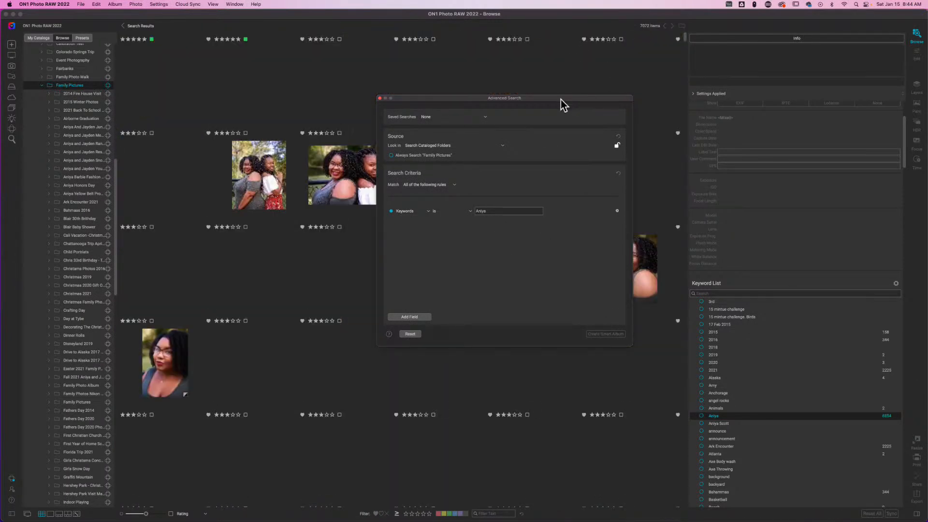
drag(560, 99, 927, 232)
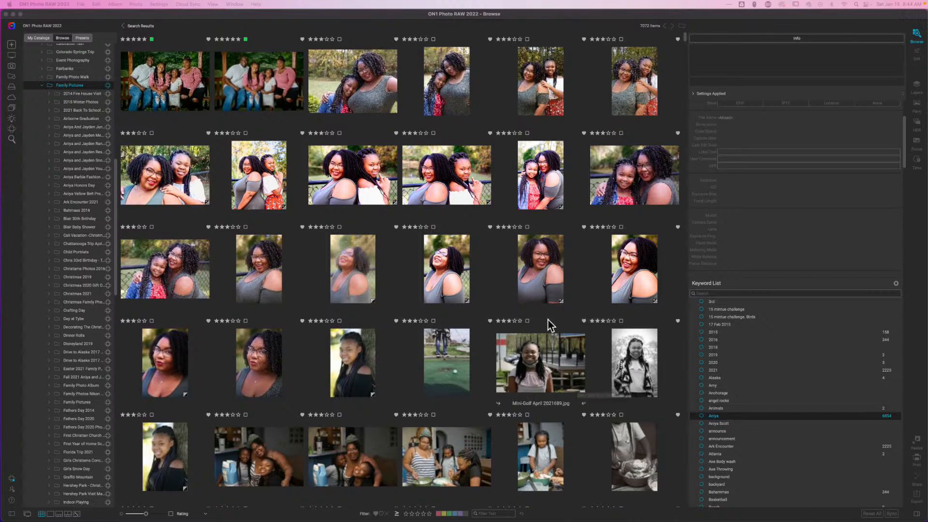
scroll(550, 328, down, 3)
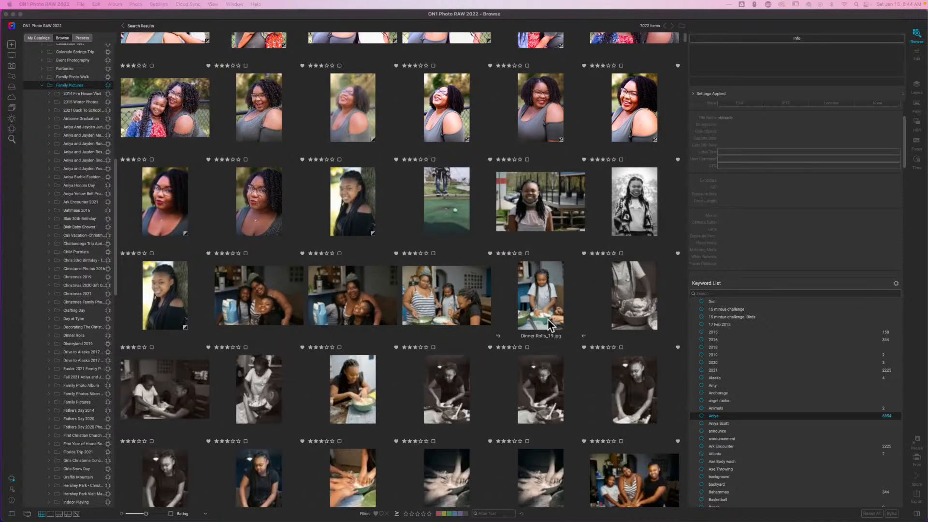
scroll(550, 325, down, 1)
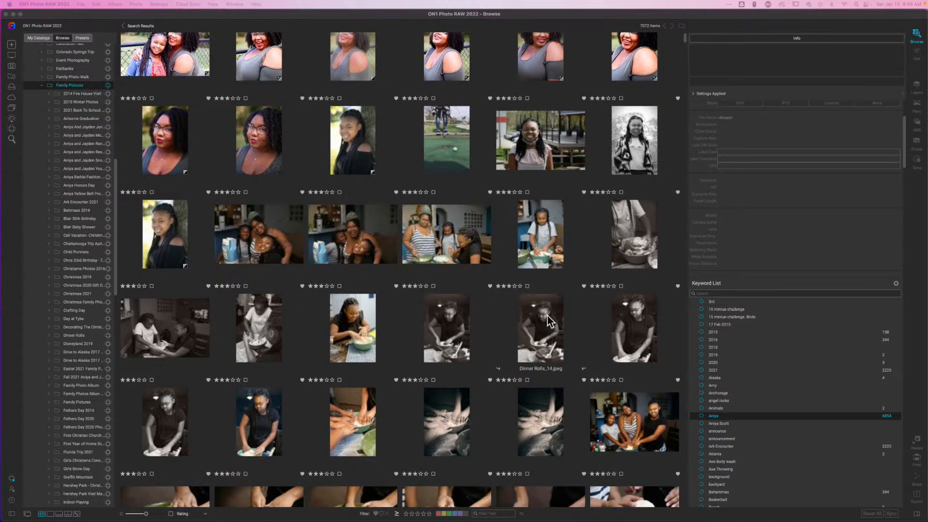
scroll(547, 315, down, 5)
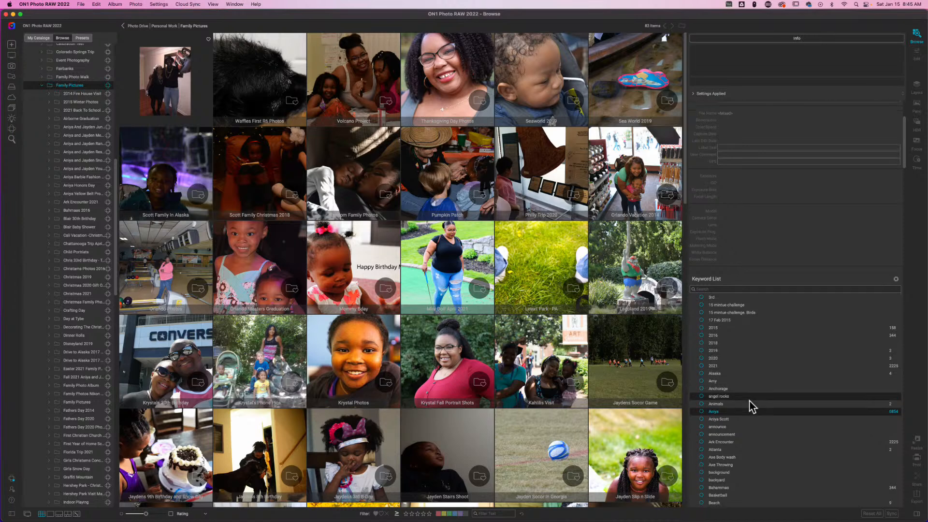
Step: Search the cataloged folders for the Birds keyword from the Keyword List and move the search window off the photos
scroll(750, 402, down, 2)
scroll(749, 400, down, 2)
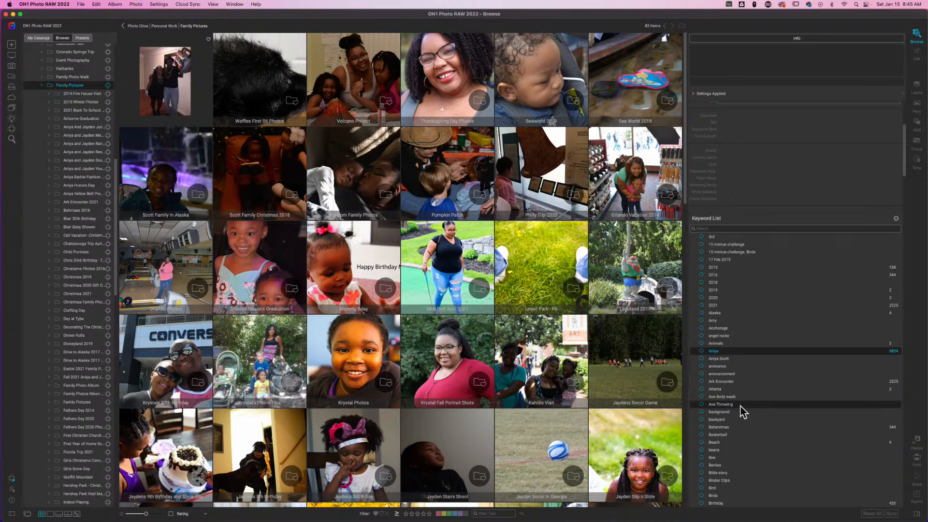
scroll(742, 402, down, 1)
scroll(743, 396, down, 3)
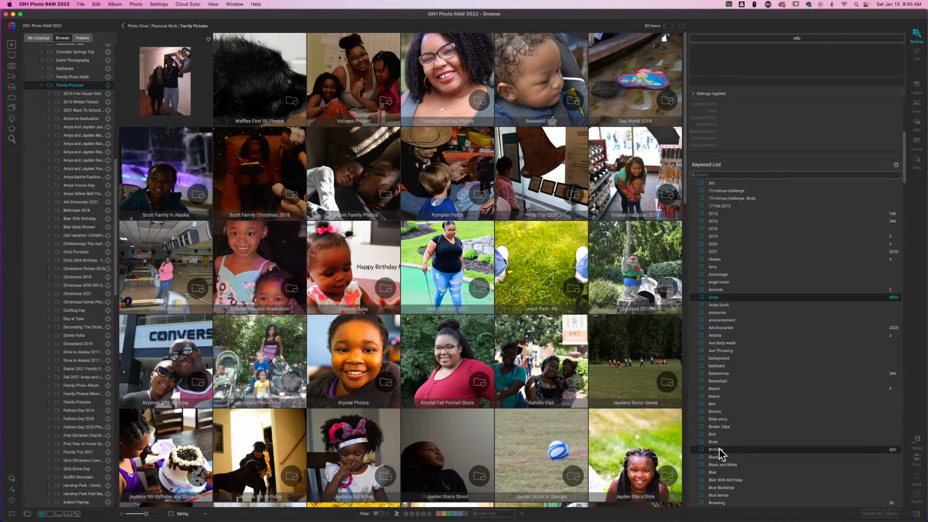
scroll(721, 446, down, 3)
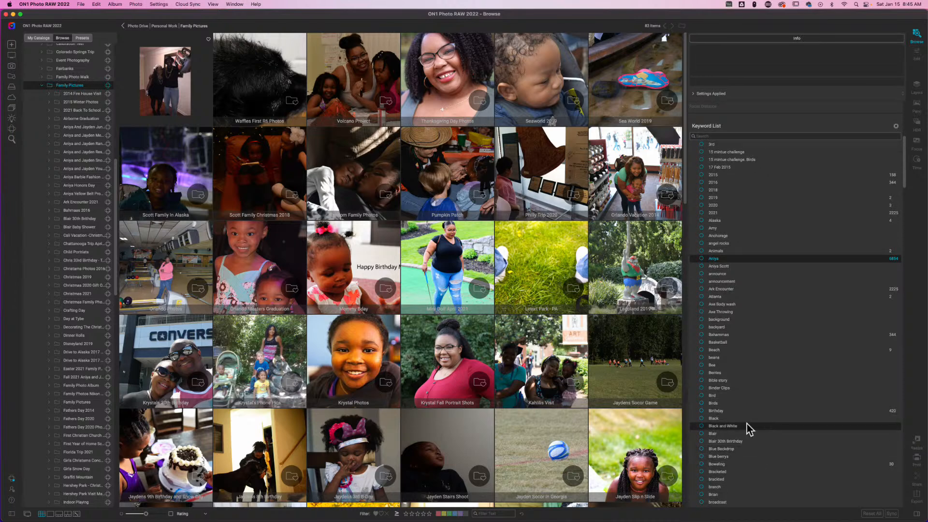
click(715, 404)
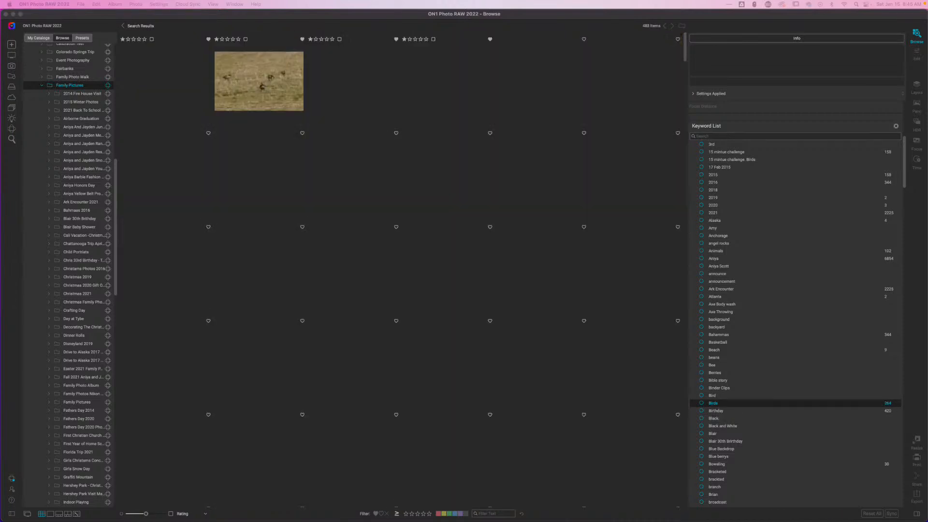
drag(603, 199, 495, 153)
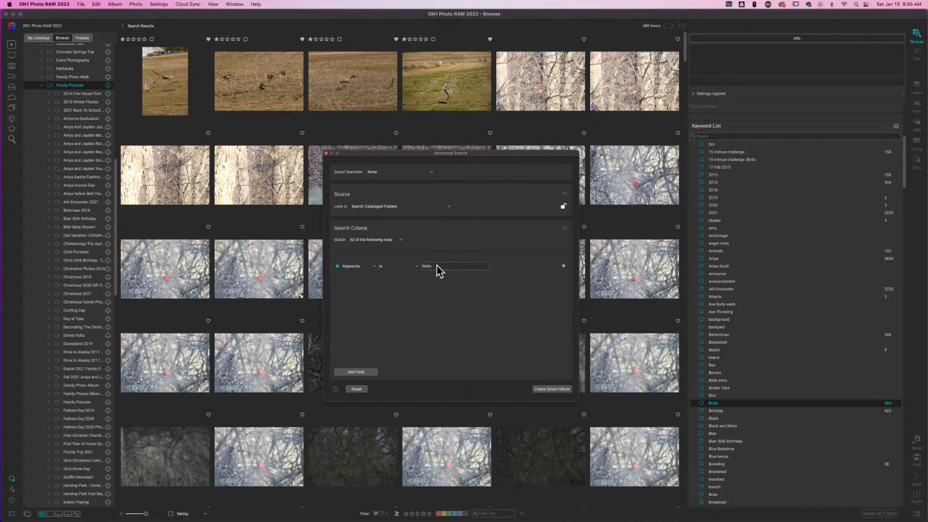
drag(485, 155, 927, 154)
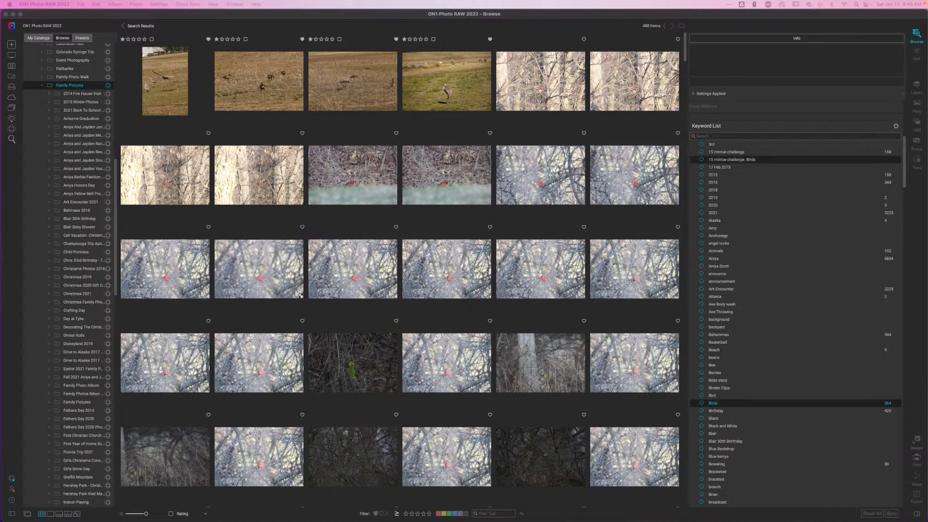
Step: Look through the photos found with the Birds keyword
scroll(428, 280, down, 1)
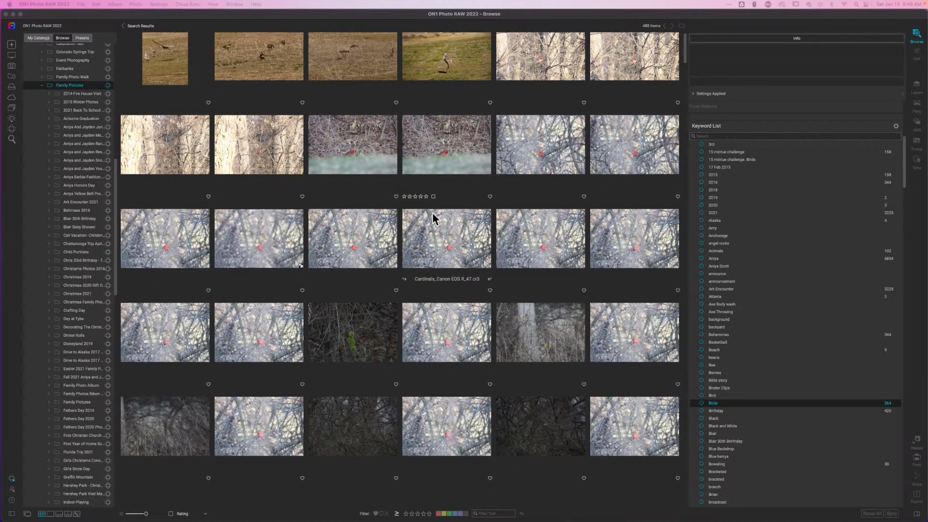
scroll(440, 259, down, 5)
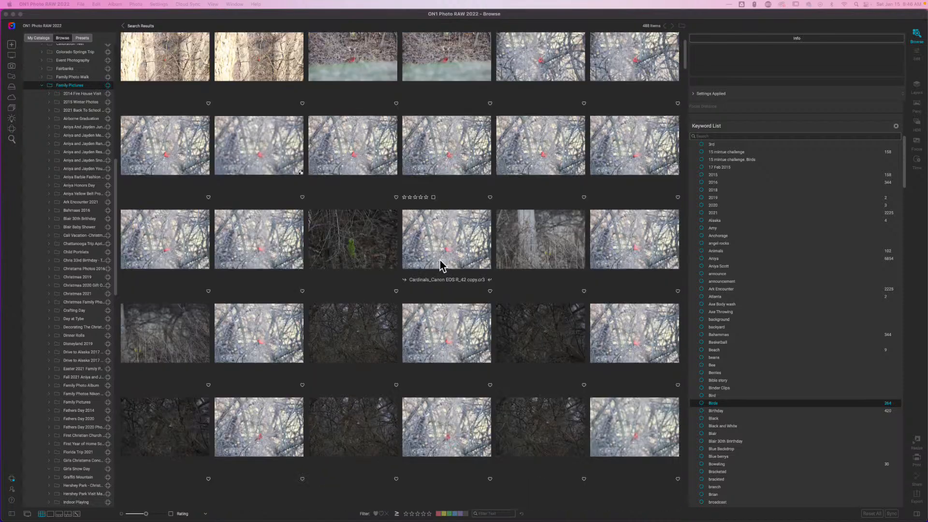
scroll(440, 260, down, 10)
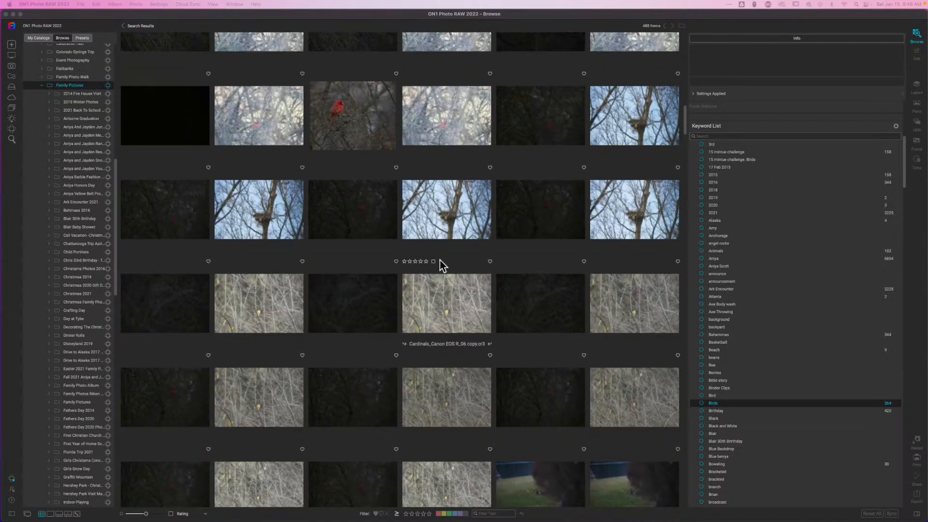
scroll(440, 260, down, 5)
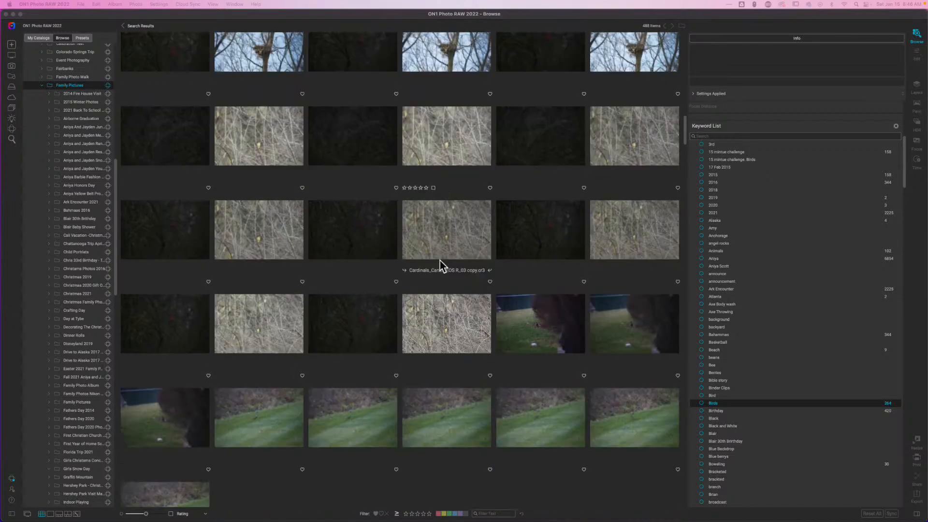
Step: Select the three consecutive Backyard Birds photos numbered 110 to 108 and add the keyword Green Grass to their metadata
scroll(440, 261, down, 10)
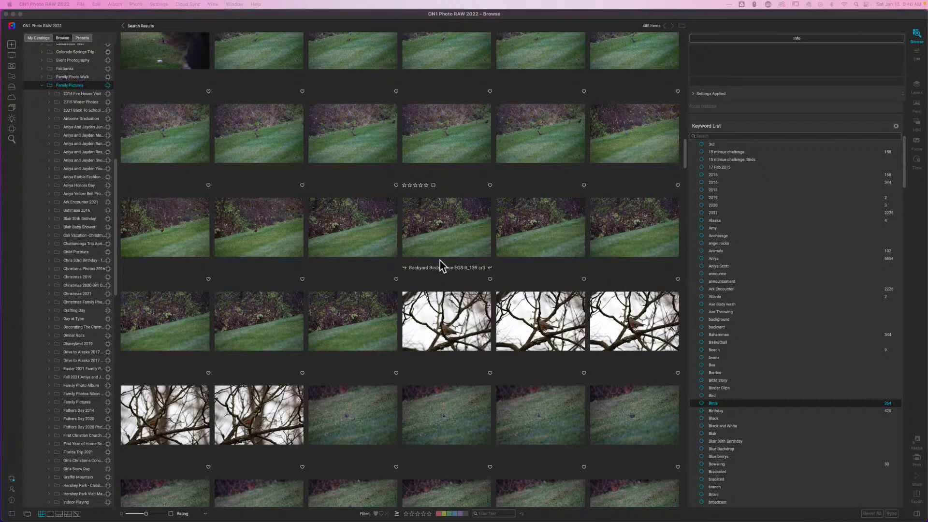
scroll(466, 318, down, 5)
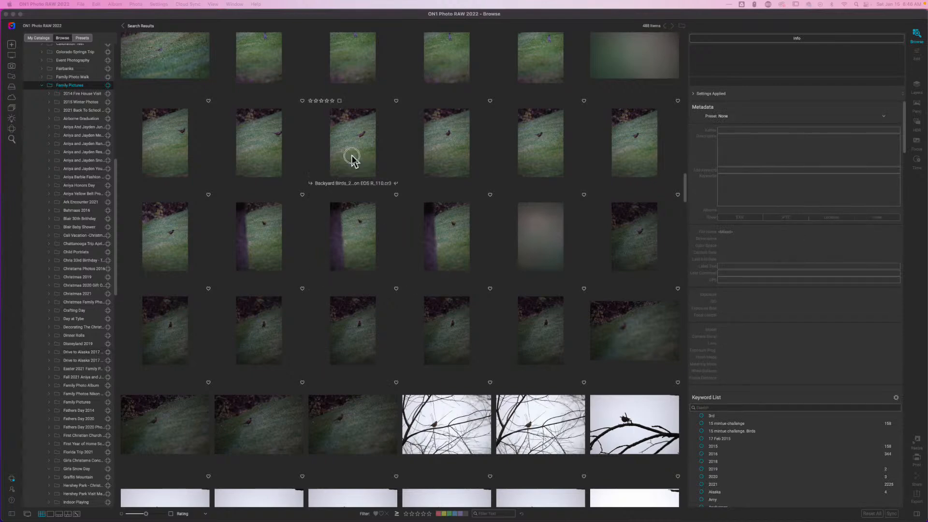
click(375, 174)
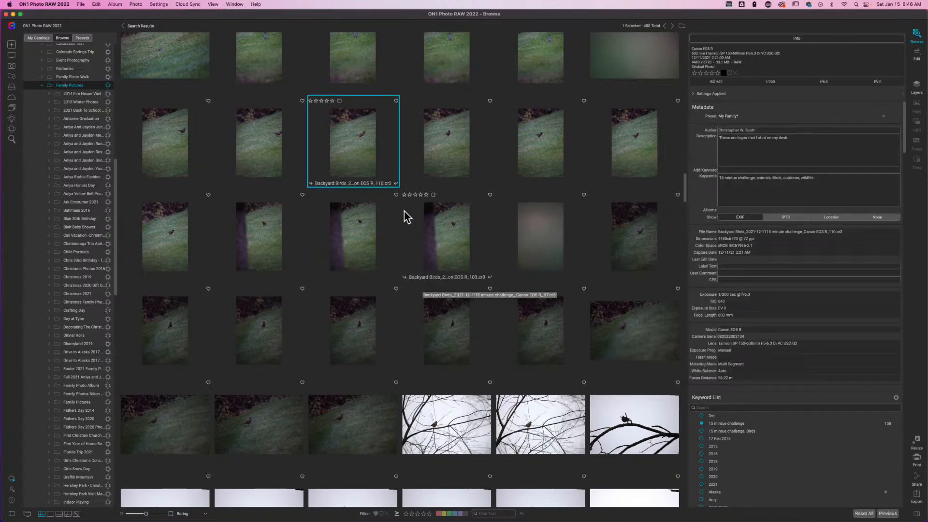
shift+click(554, 156)
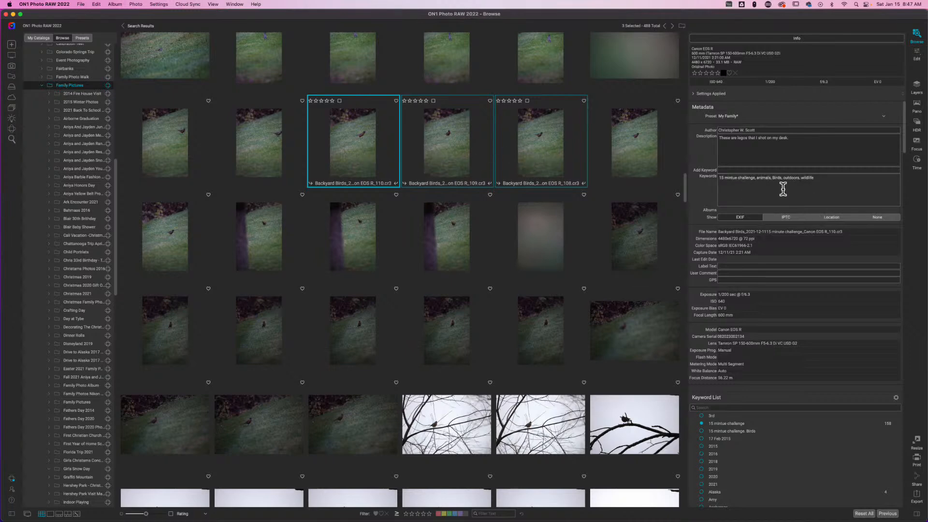
click(820, 181)
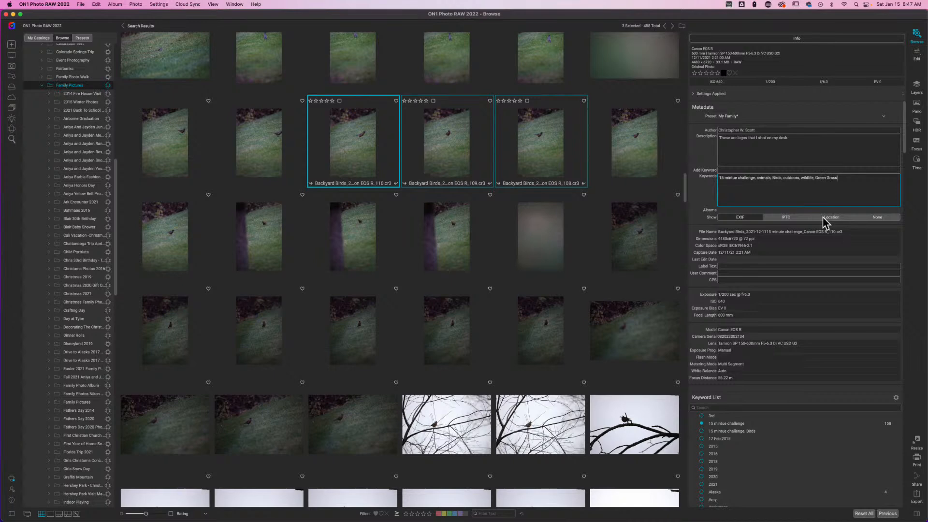
key(Return)
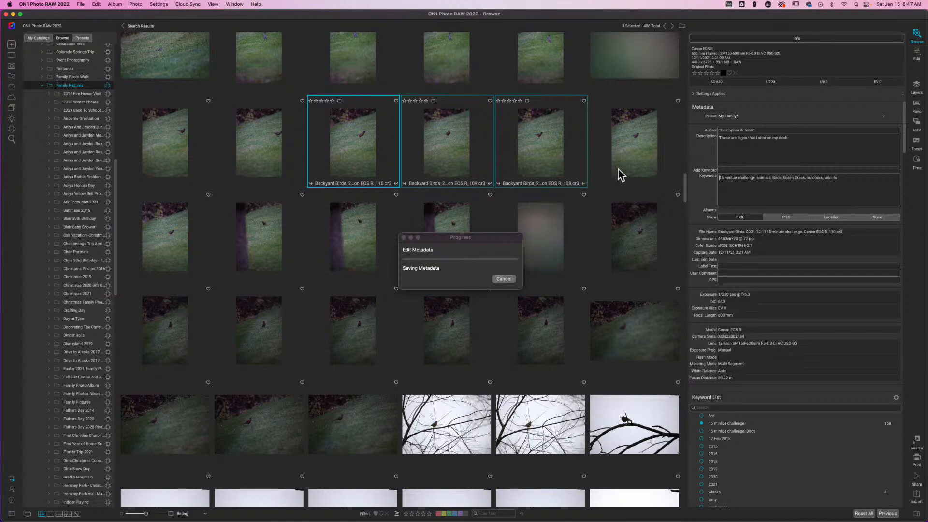
Step: Check the keywords of the unedited Backyard Birds photo 107 and of each of the three photos tagged Green Grass
click(643, 151)
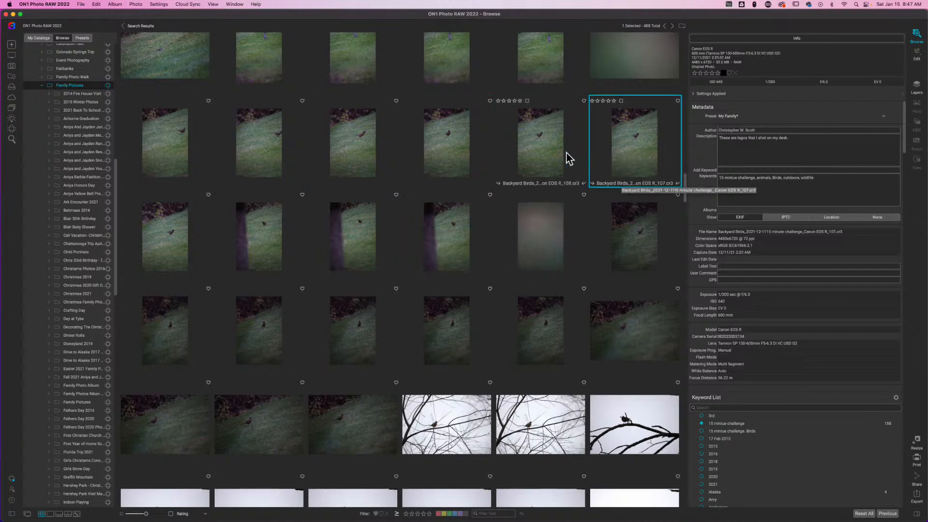
click(534, 141)
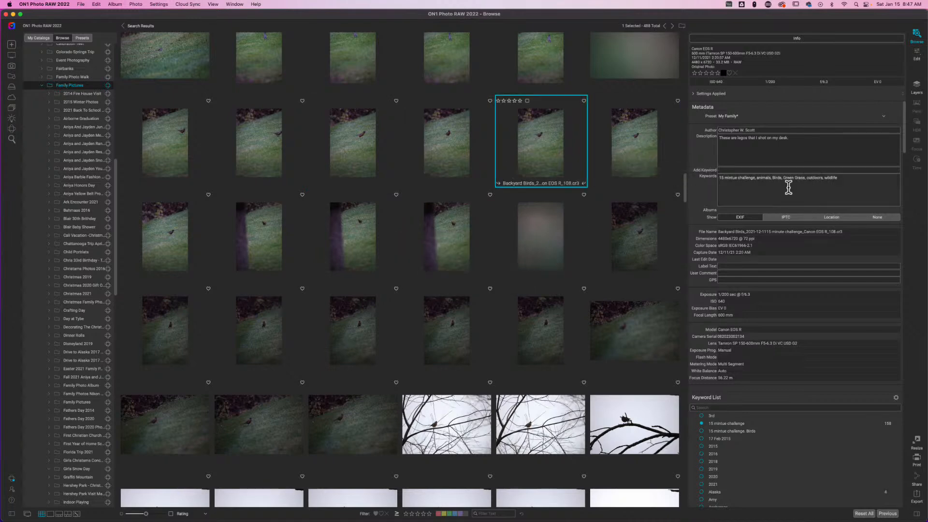
click(458, 148)
click(355, 148)
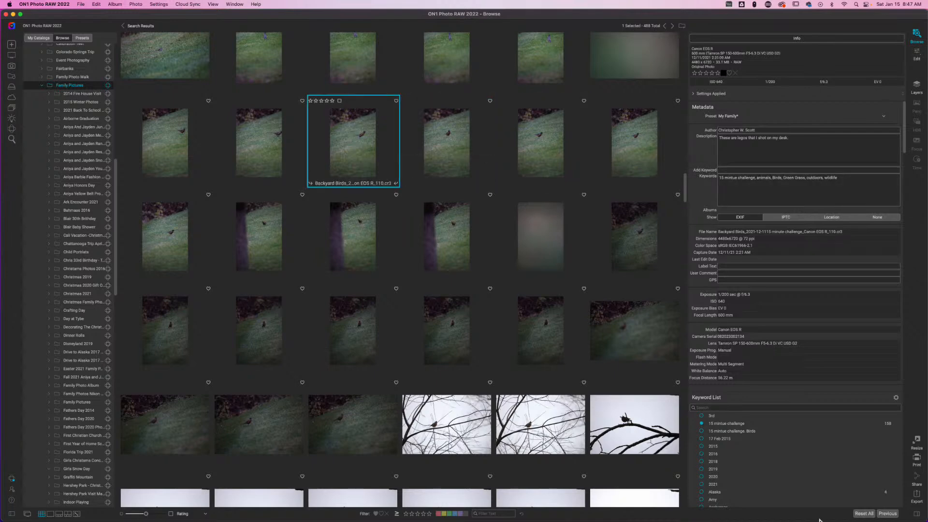
Step: Find the Green Grass keyword in the Keyword List and look through the keywords listed below it
scroll(804, 458, down, 1)
scroll(803, 456, down, 15)
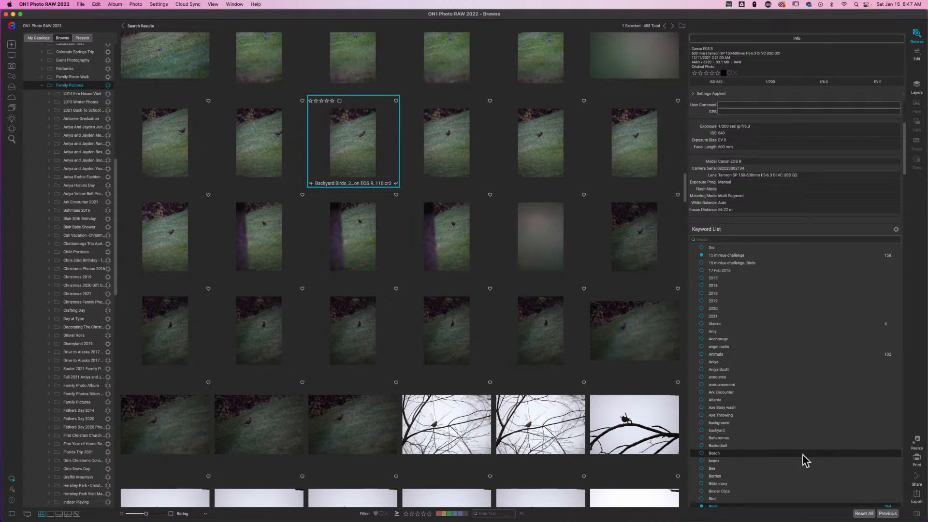
scroll(804, 459, down, 10)
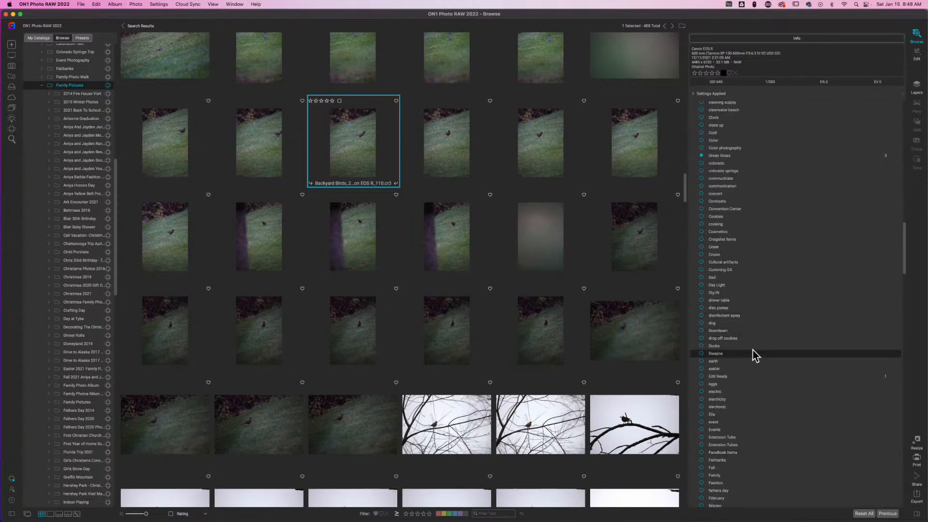
scroll(769, 361, down, 1)
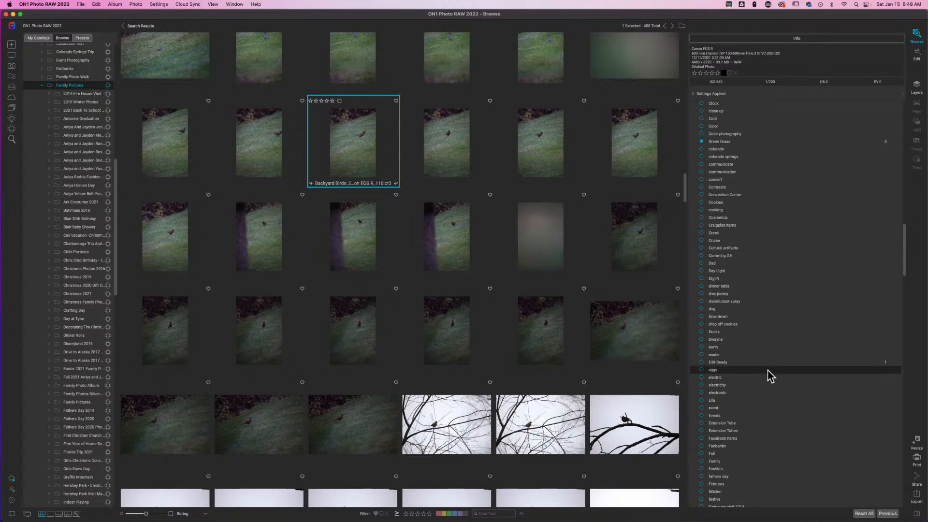
scroll(768, 371, down, 1)
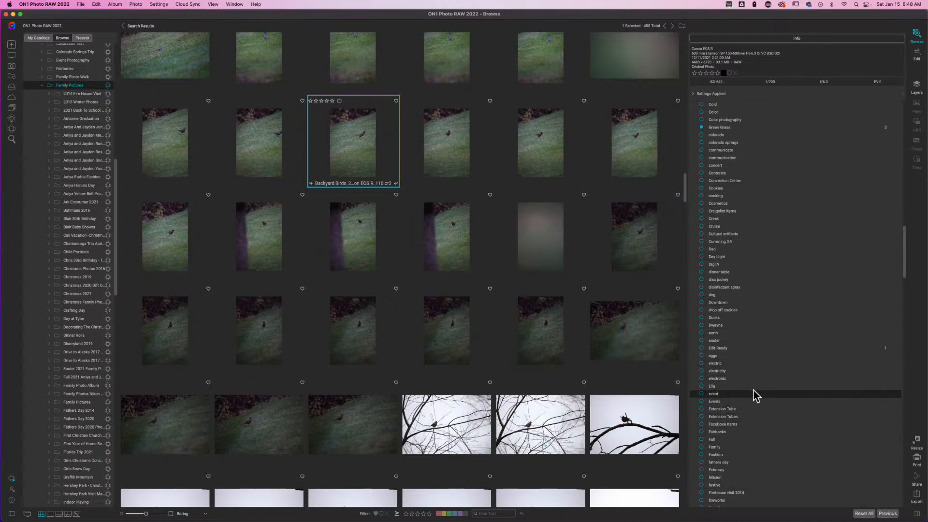
scroll(763, 284, down, 1)
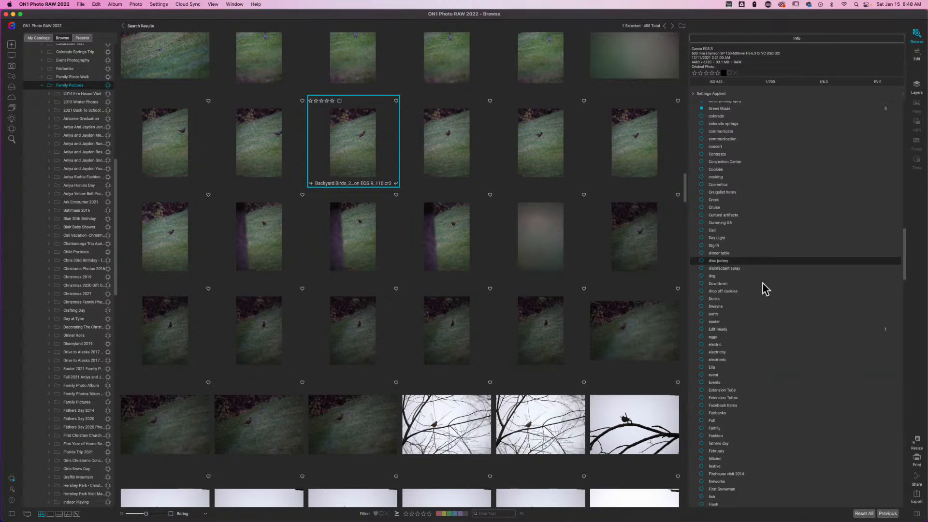
scroll(763, 283, down, 1)
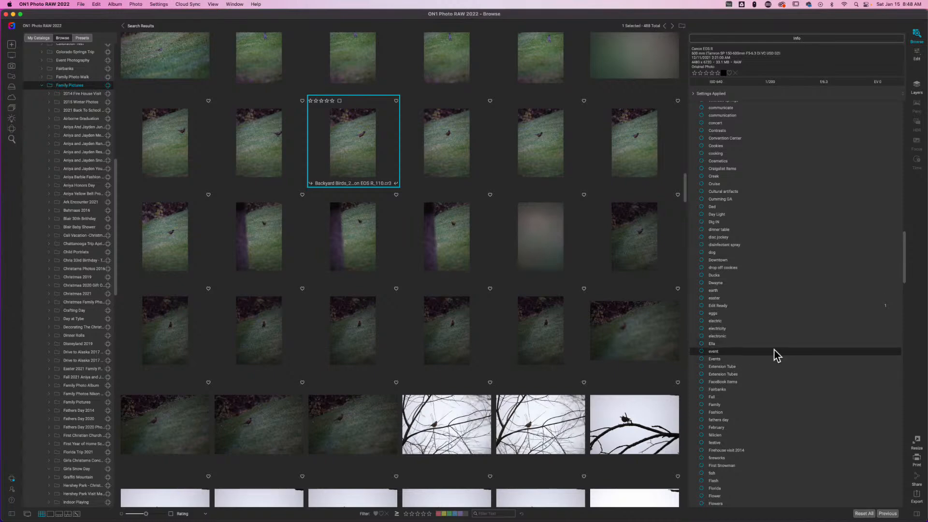
scroll(774, 350, down, 5)
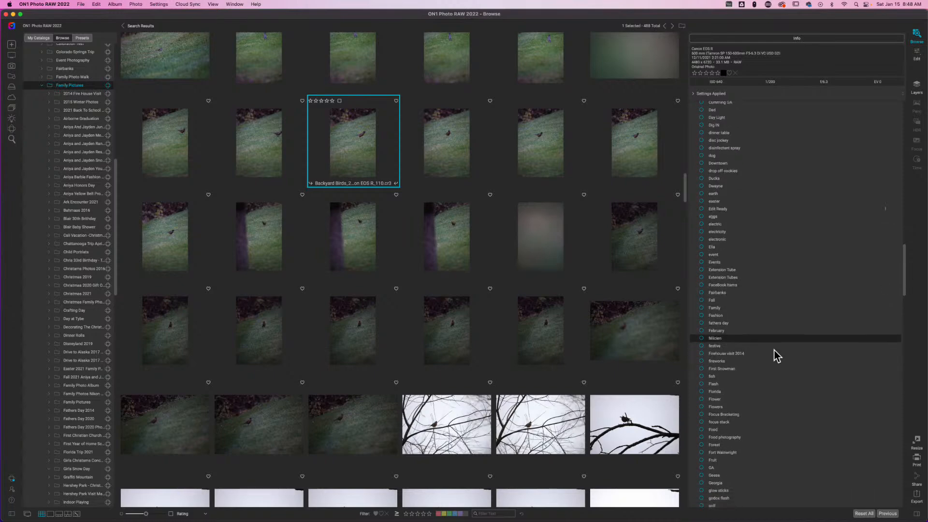
scroll(777, 356, down, 1)
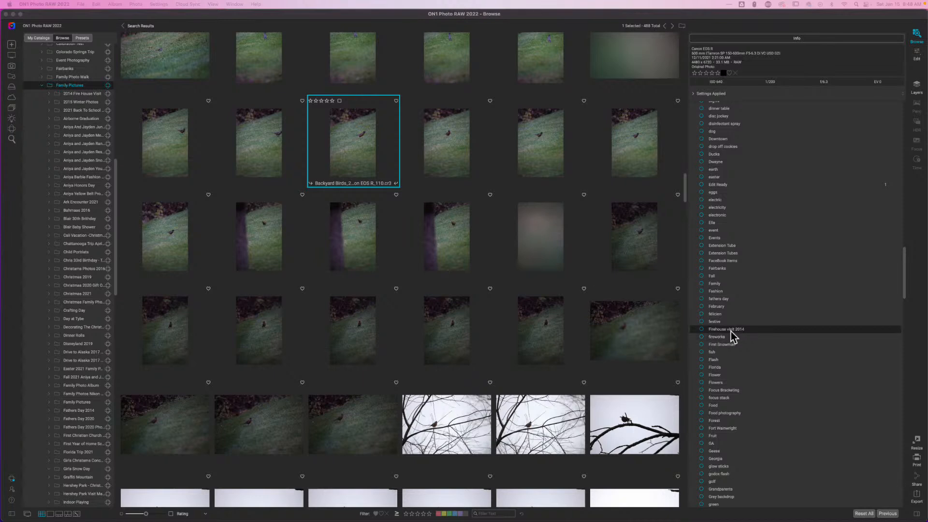
scroll(732, 331, down, 2)
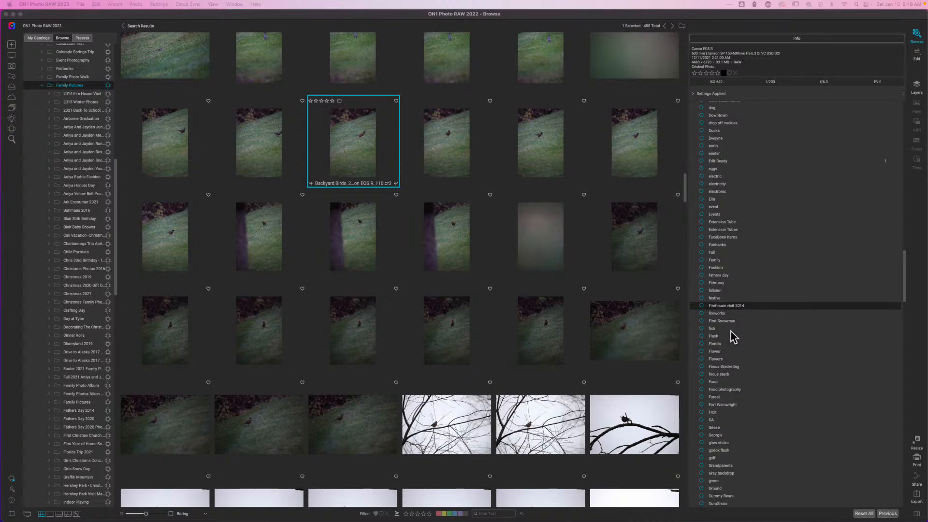
scroll(731, 332, down, 3)
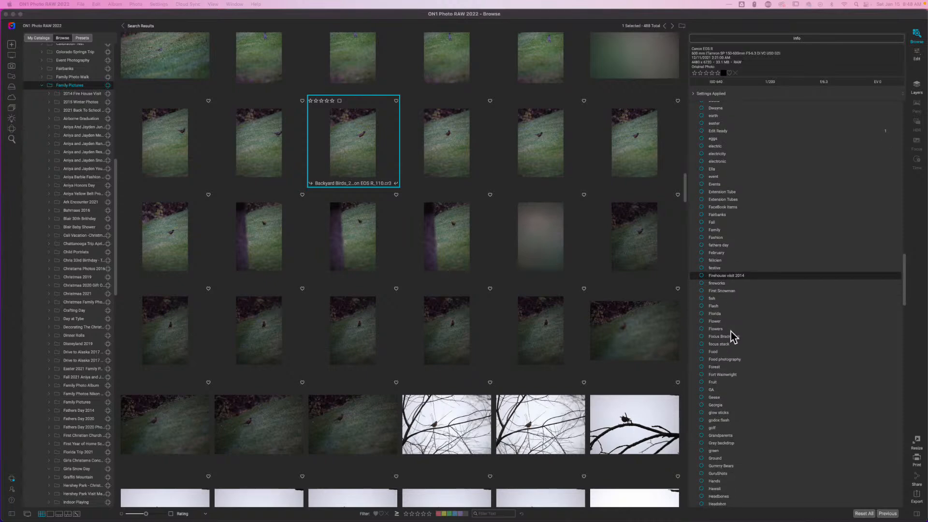
scroll(731, 332, down, 1)
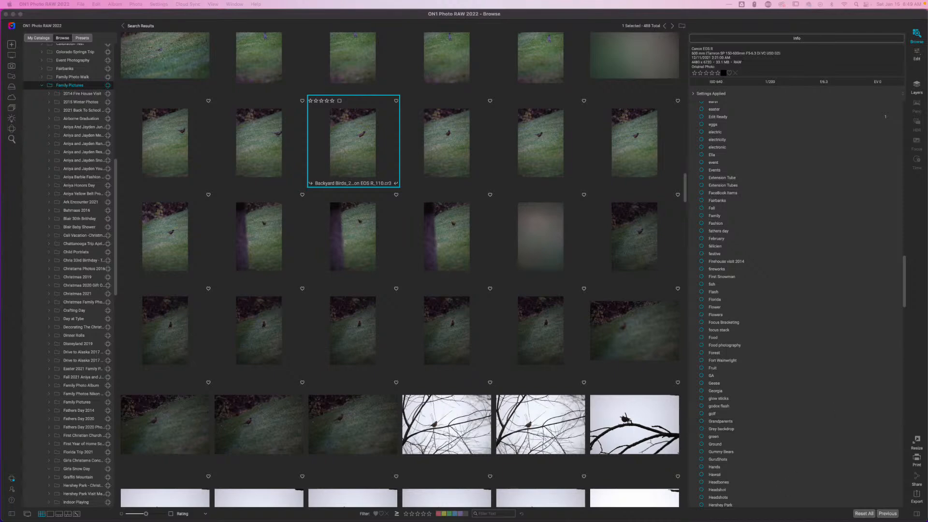
Step: Bring the Advanced Search window with the Birds keyword rule into view and close it
drag(1, 138, 534, 86)
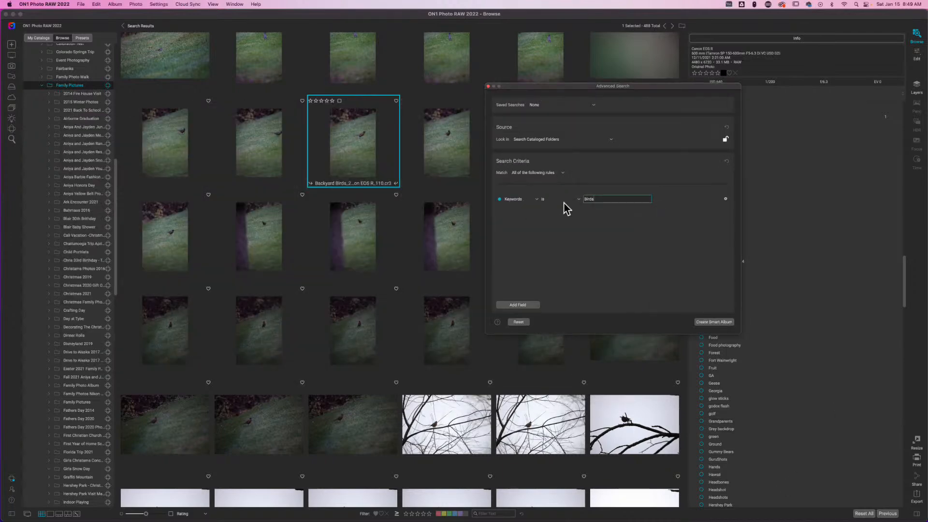
drag(594, 199, 571, 199)
drag(595, 87, 528, 127)
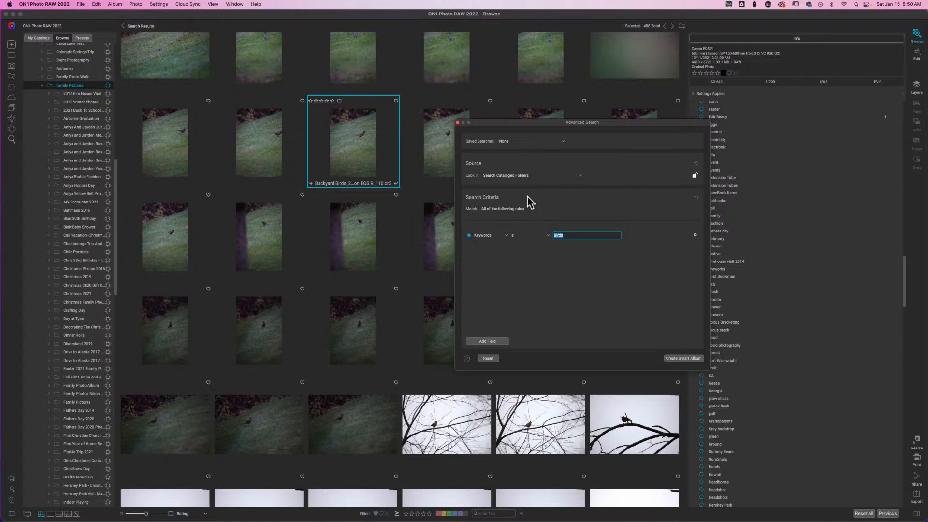
click(459, 123)
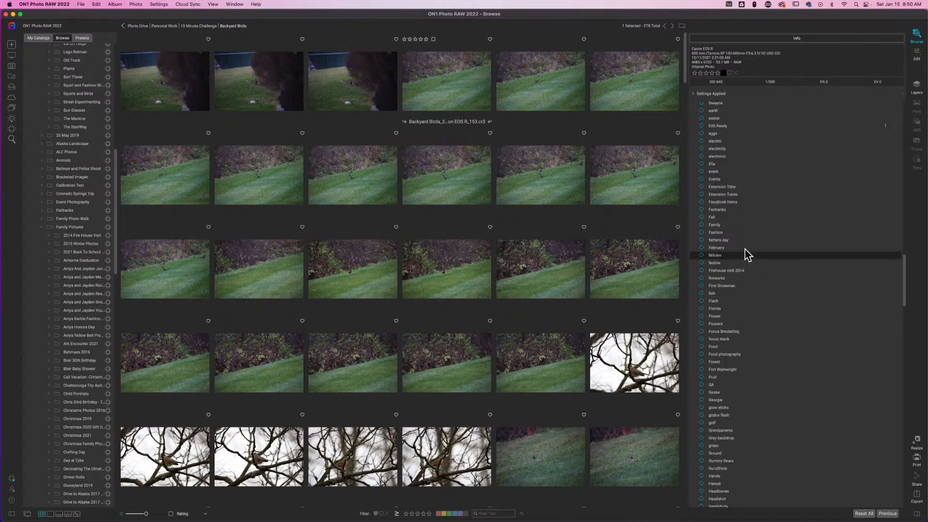
Step: Search the cataloged folders for photos with the keyword Events from the keyword list
scroll(746, 250, up, 2)
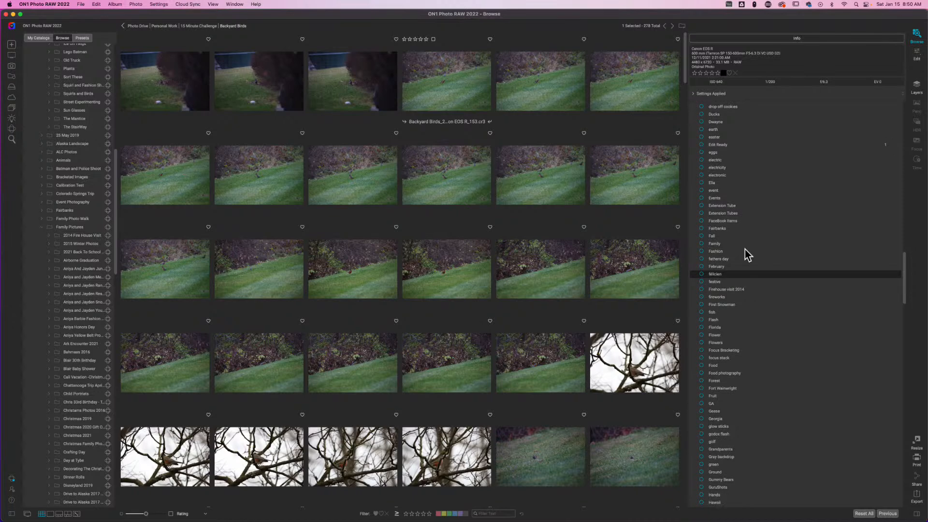
click(715, 198)
drag(600, 123, 562, 103)
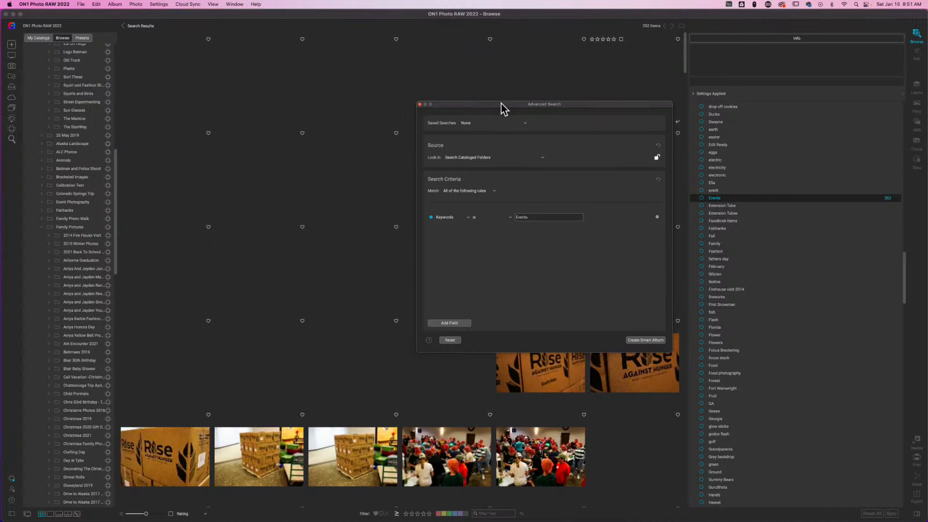
Step: Shrink the Advanced Search window in height and width and place it clear of the result thumbnails
drag(501, 103, 640, 129)
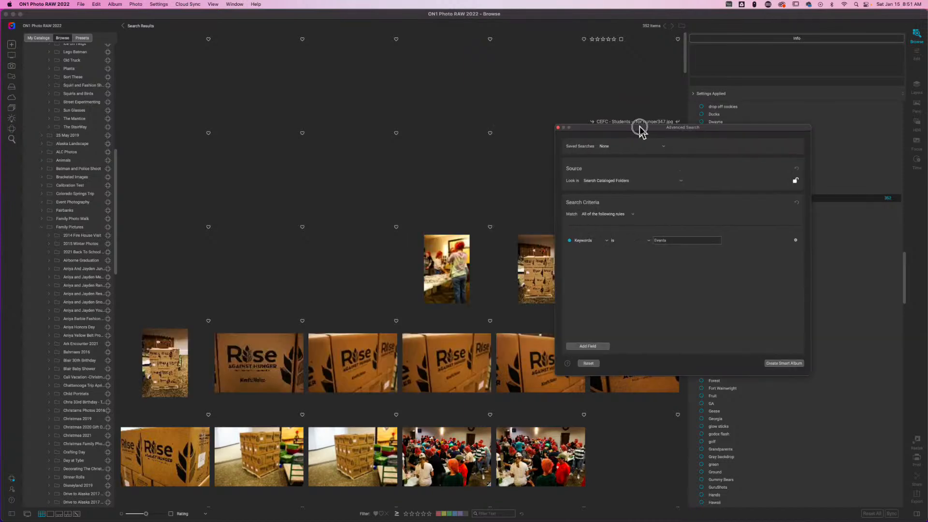
drag(927, 121, 496, 131)
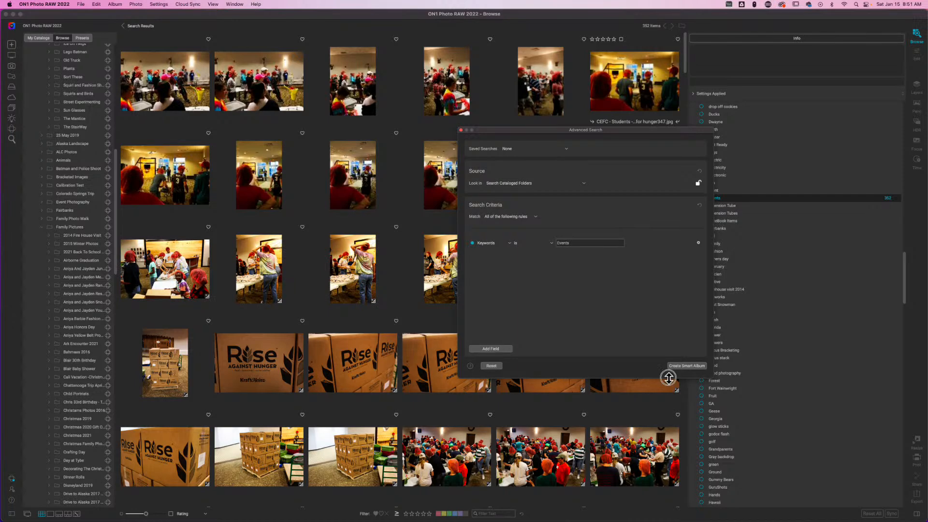
drag(668, 378, 663, 290)
drag(557, 130, 767, 144)
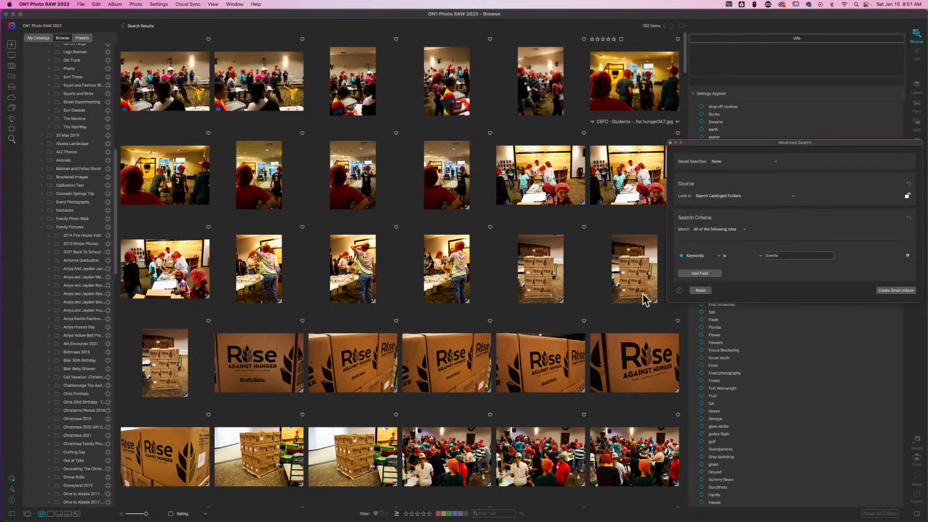
drag(667, 253, 688, 251)
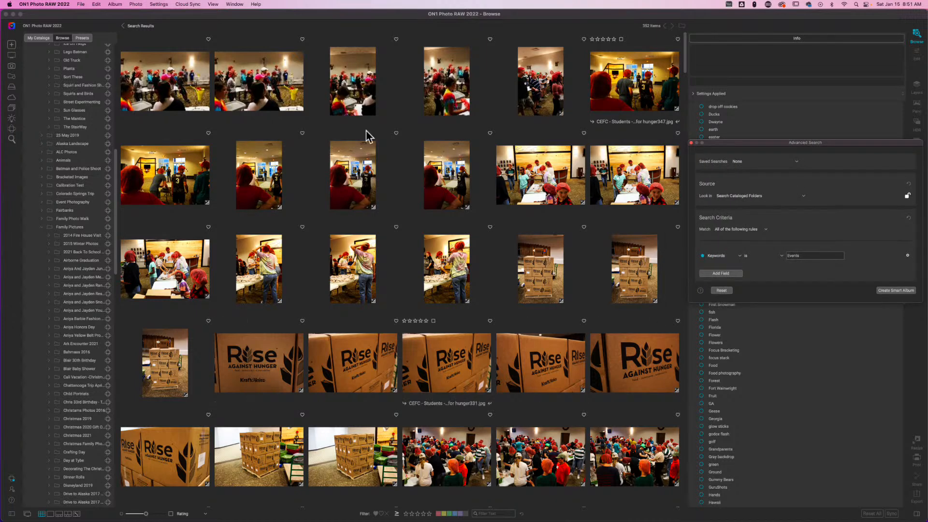
Step: Remove the keyword Events from the metadata of all photos in the search results
click(165, 81)
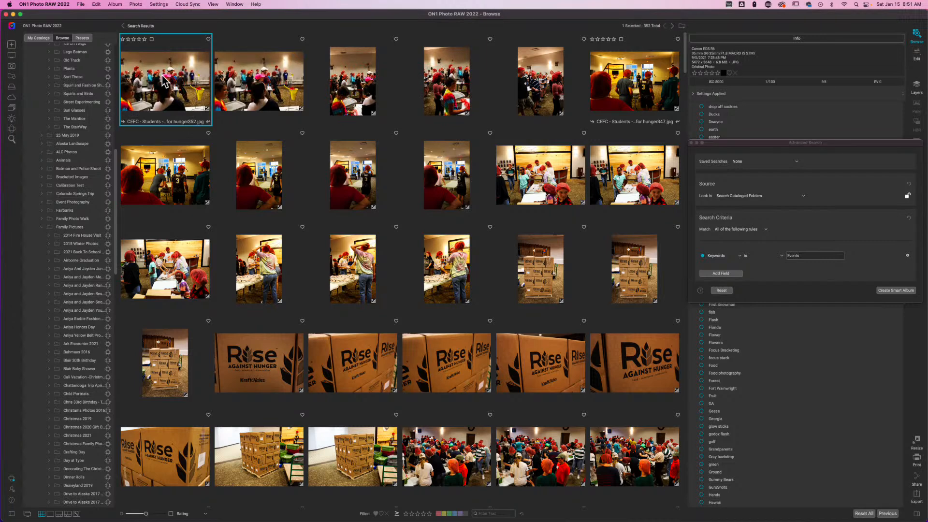
key(super+a)
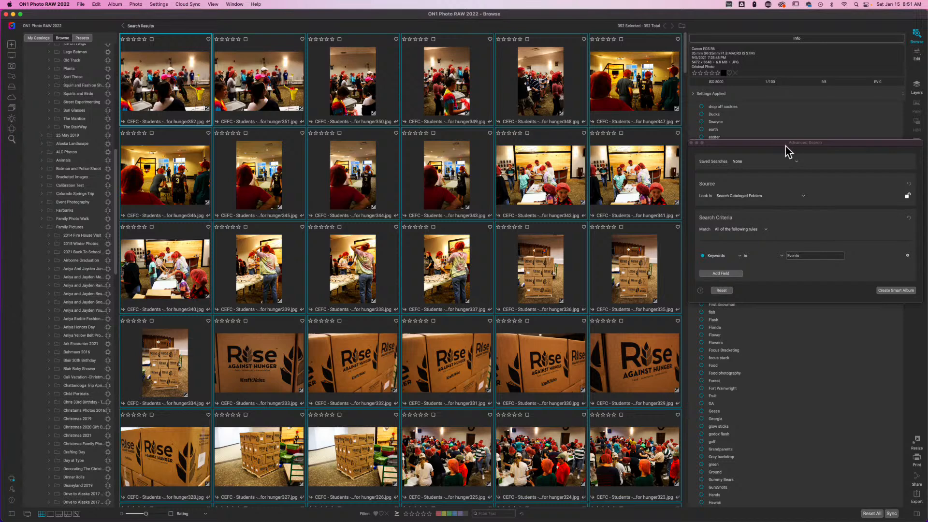
drag(787, 145, 793, 349)
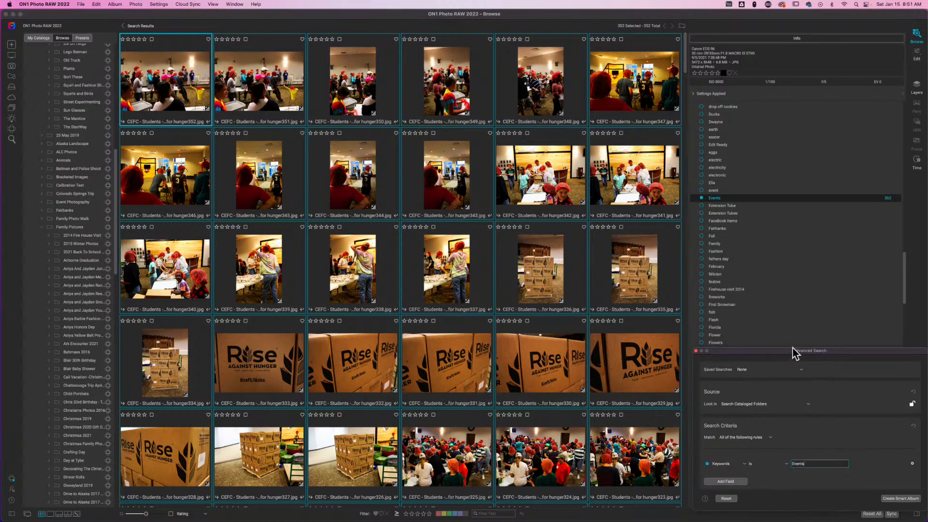
scroll(822, 224, up, 6)
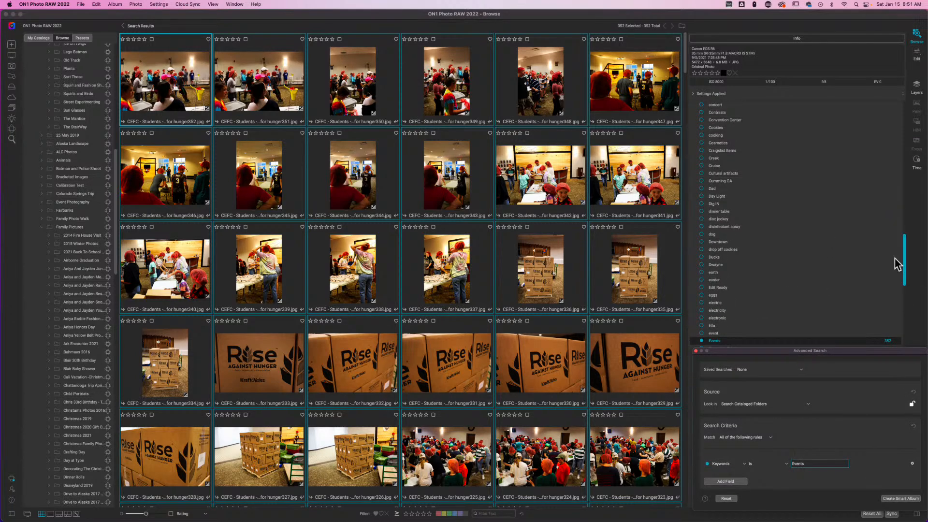
scroll(850, 219, up, 10)
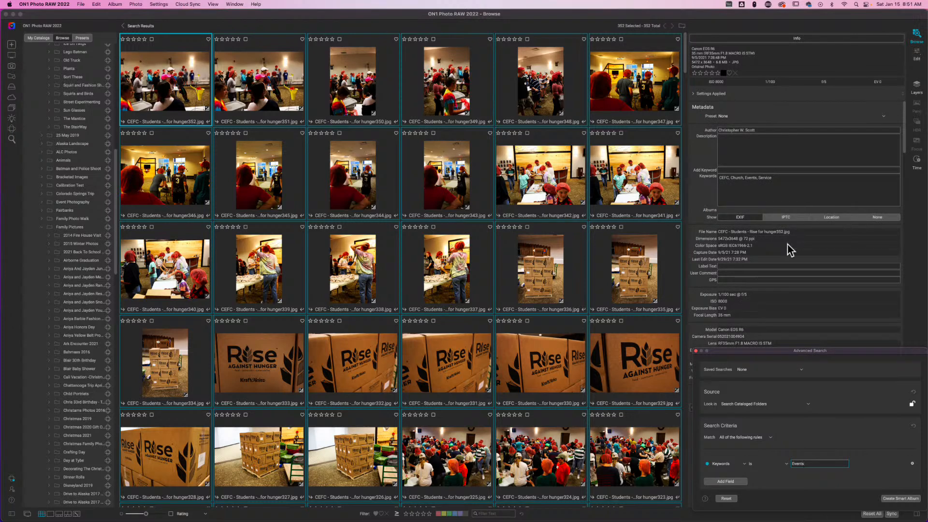
click(755, 184)
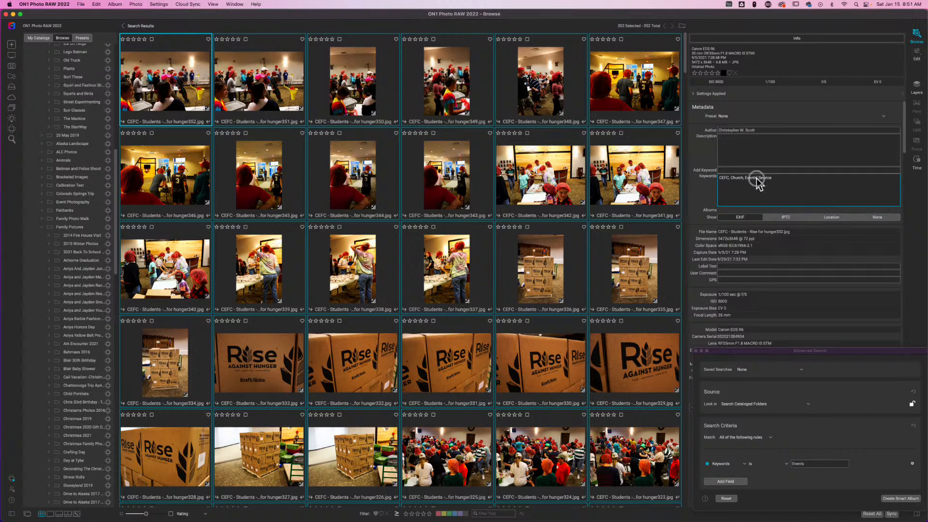
key(BackSpace)
key(BackSpace)
key(BackSpace)
key(BackSpace)
key(BackSpace)
key(BackSpace)
key(BackSpace)
Step: Add the keyword event to all selected photos and apply the metadata change
text(,)
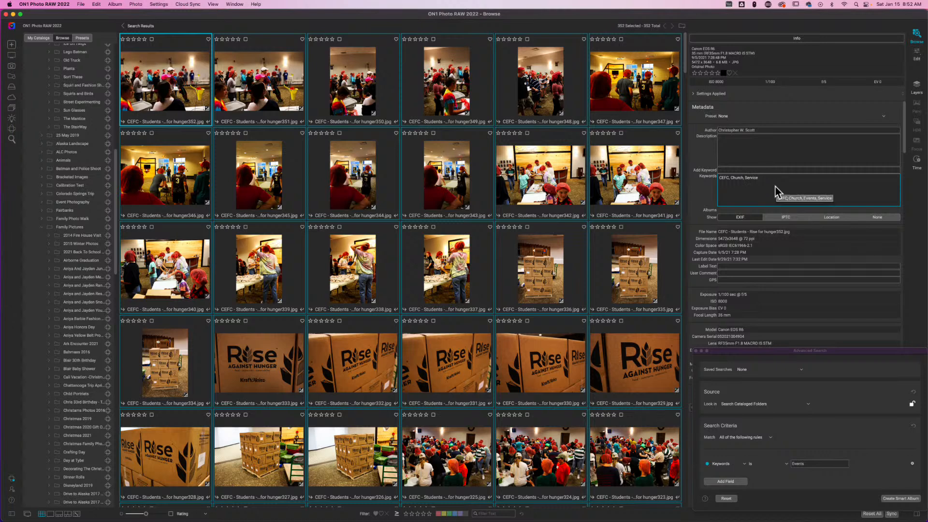
text(event)
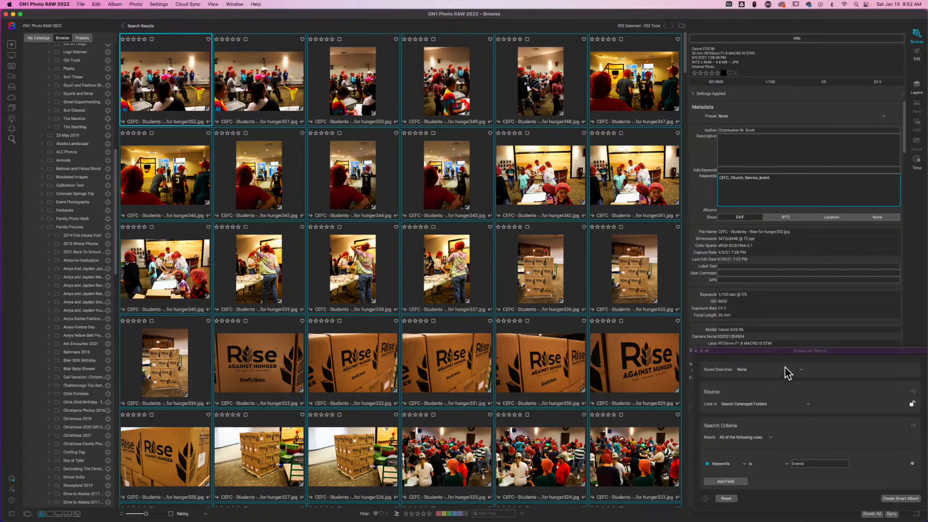
drag(779, 351, 599, 133)
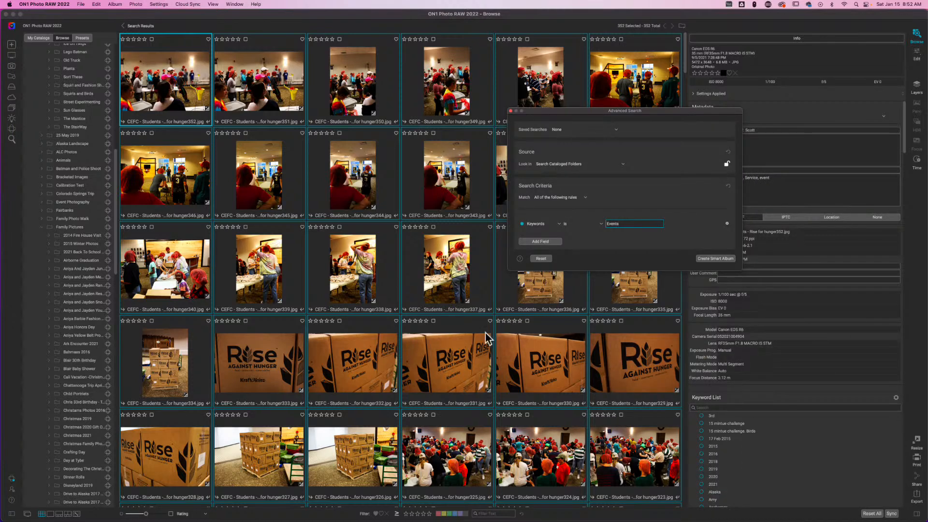
click(799, 149)
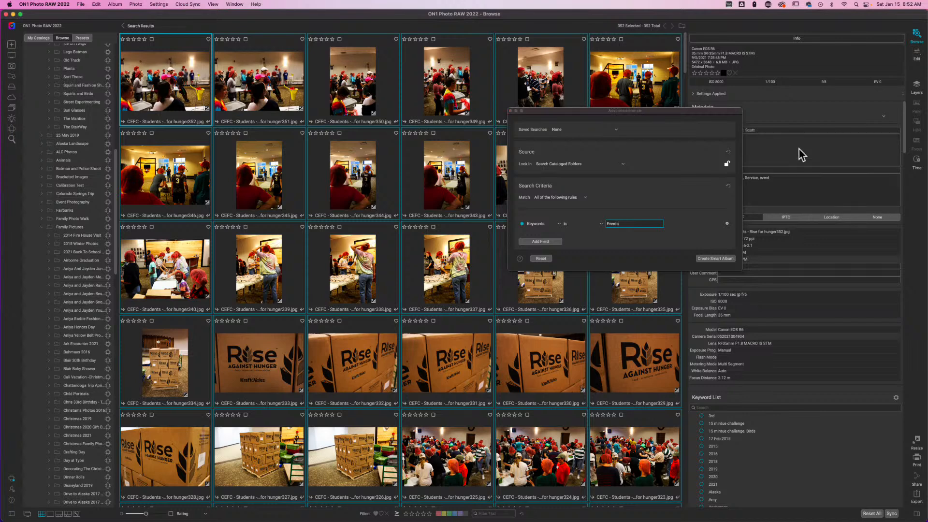
Step: Change the keyword rule in Advanced Search from Events to Event and run the search
drag(620, 114, 537, 278)
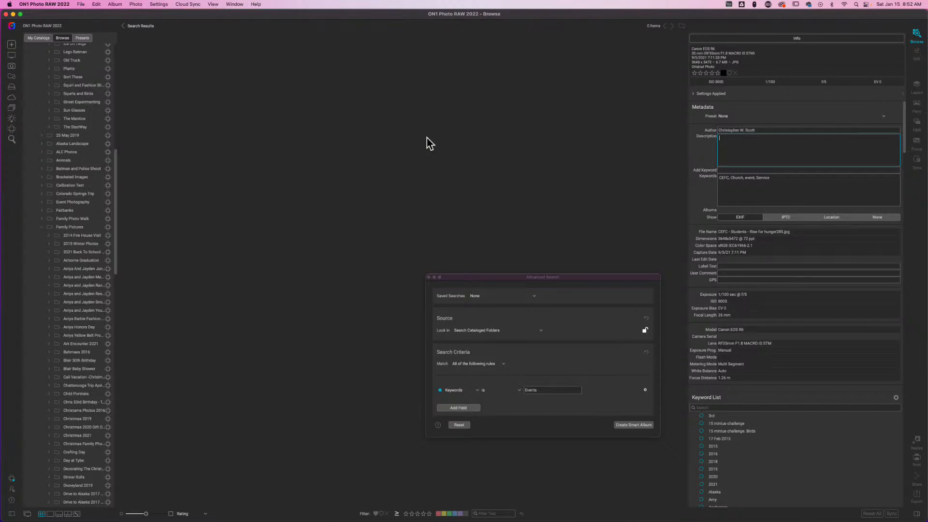
drag(603, 278, 597, 93)
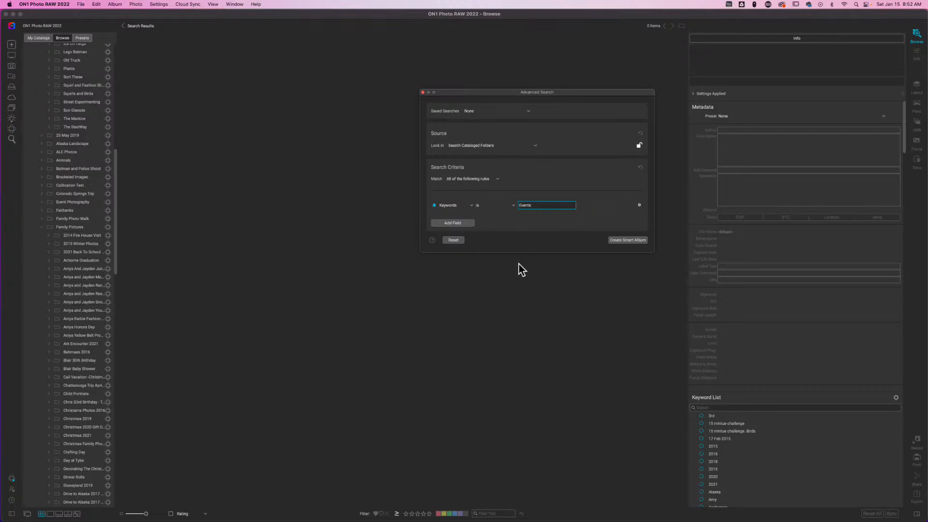
key(BackSpace)
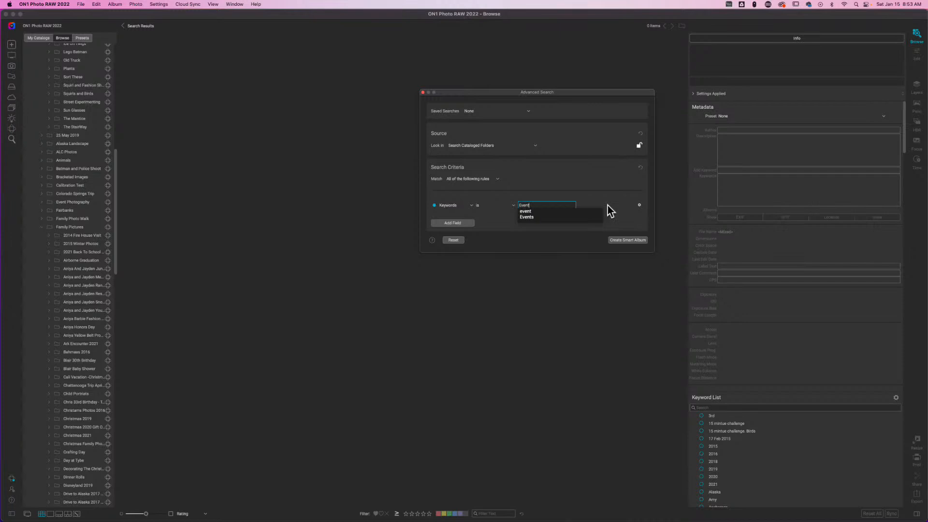
key(Return)
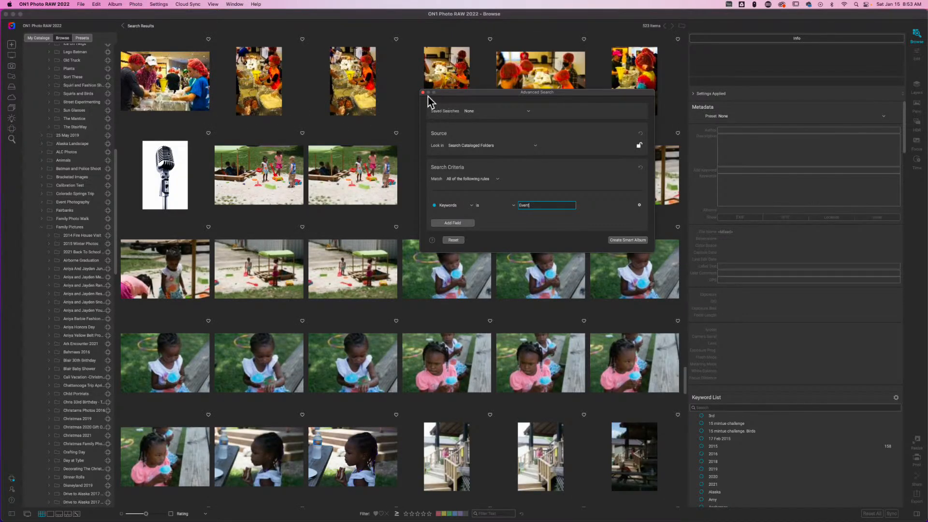
Step: Move the search window off the thumbnails and inspect the metadata of Family-781.jpg
drag(467, 95, 736, 115)
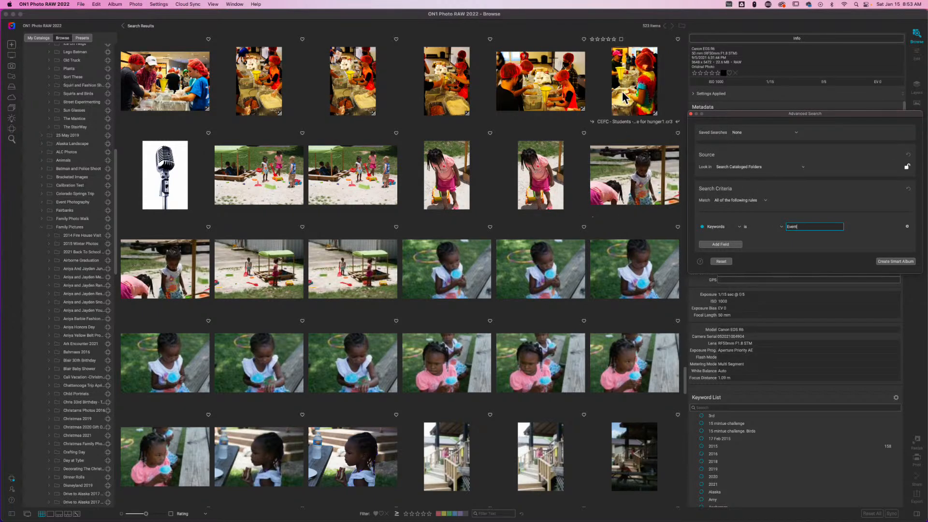
click(635, 189)
click(634, 189)
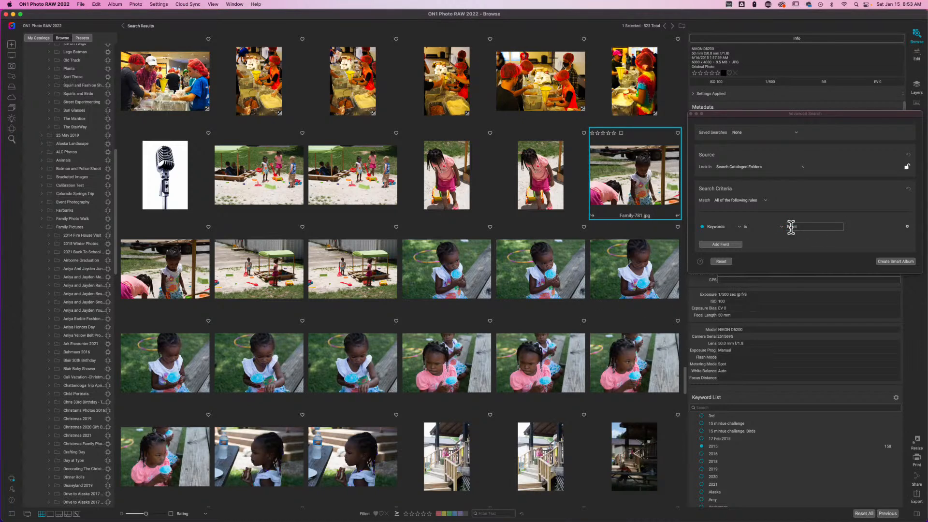
drag(777, 116, 760, 63)
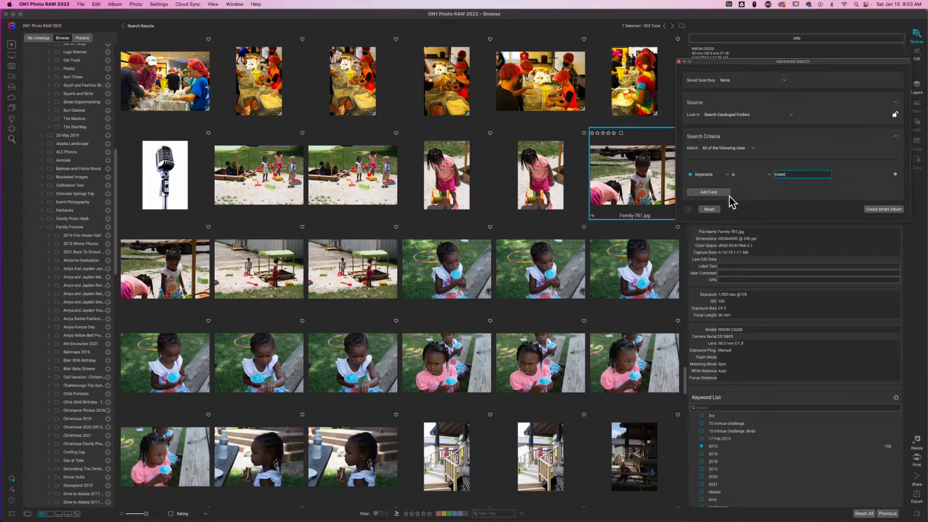
Step: Look through the Event search results to check which photos carry the keyword
scroll(501, 290, down, 20)
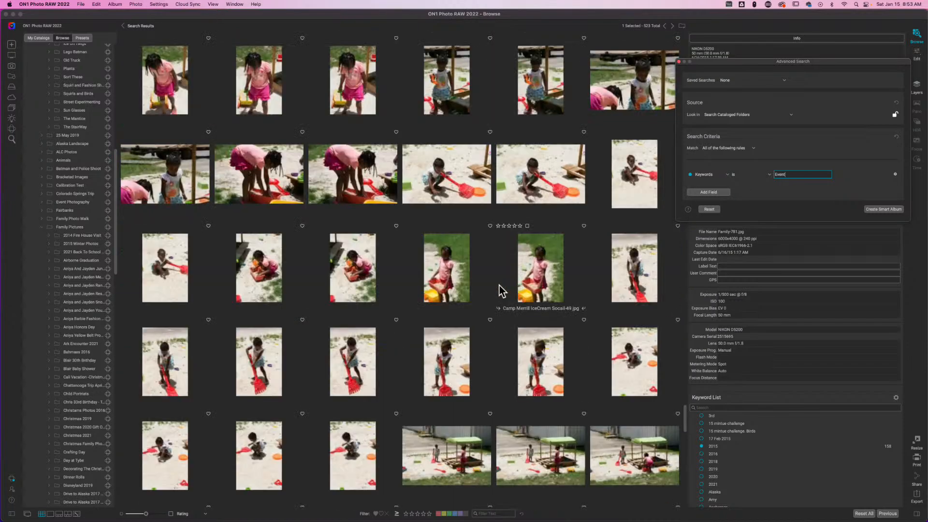
scroll(501, 290, down, 15)
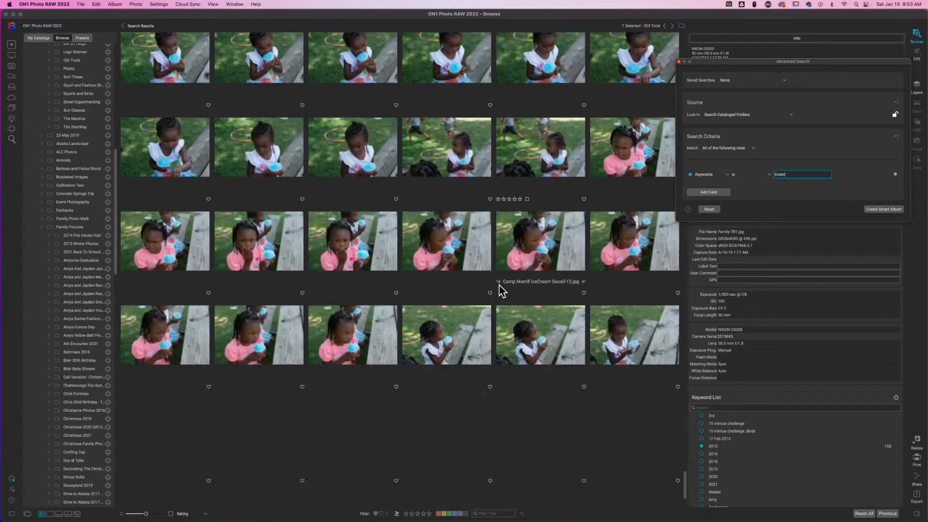
scroll(501, 290, up, 20)
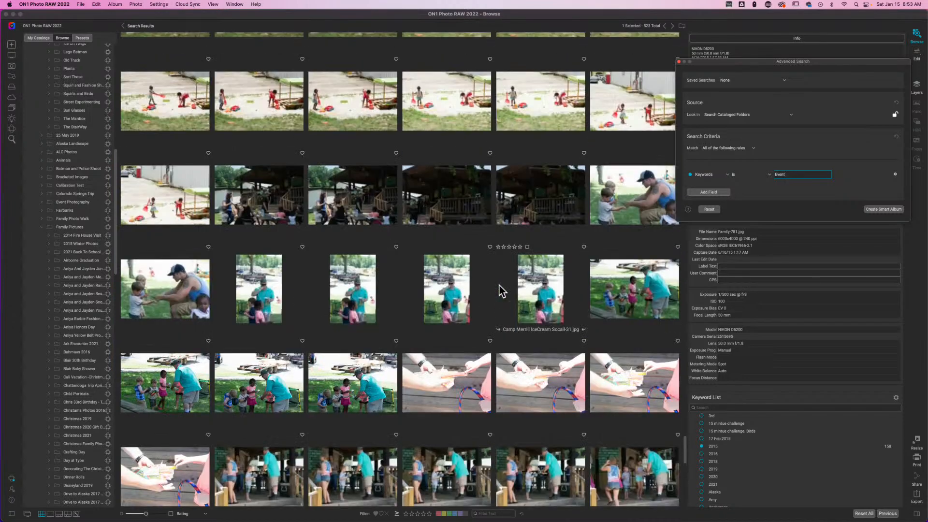
scroll(501, 290, up, 20)
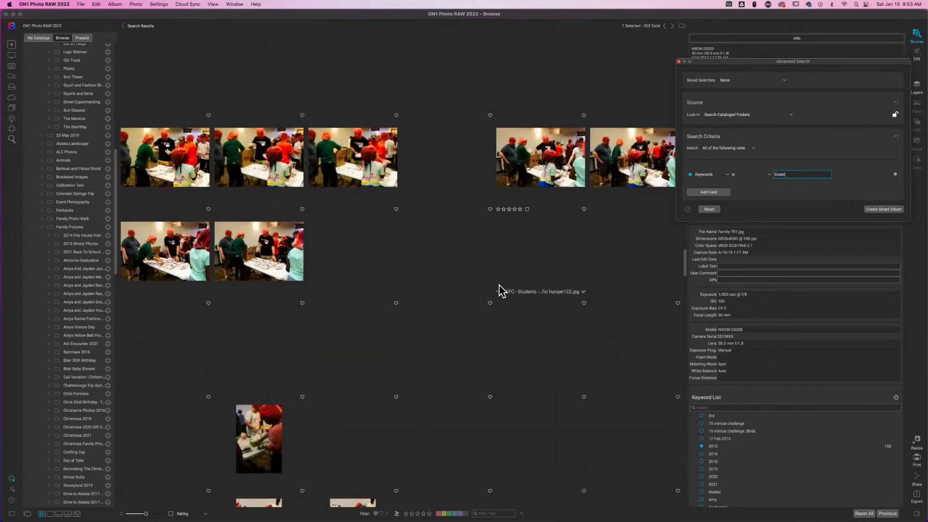
scroll(501, 290, up, 5)
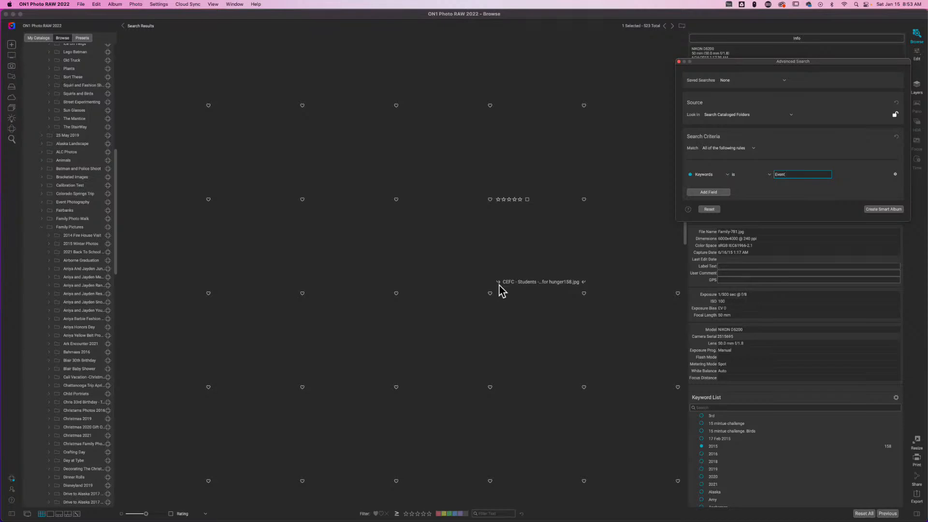
scroll(501, 291, up, 20)
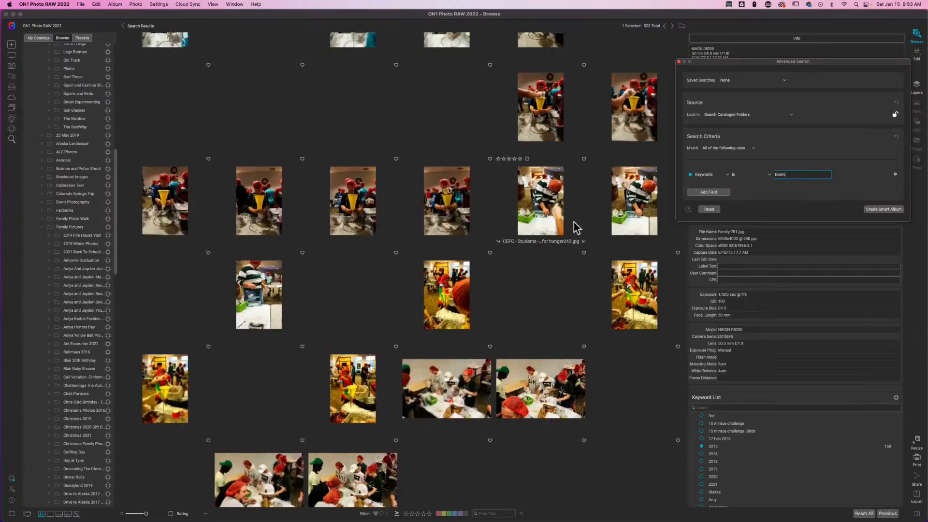
scroll(564, 254, down, 15)
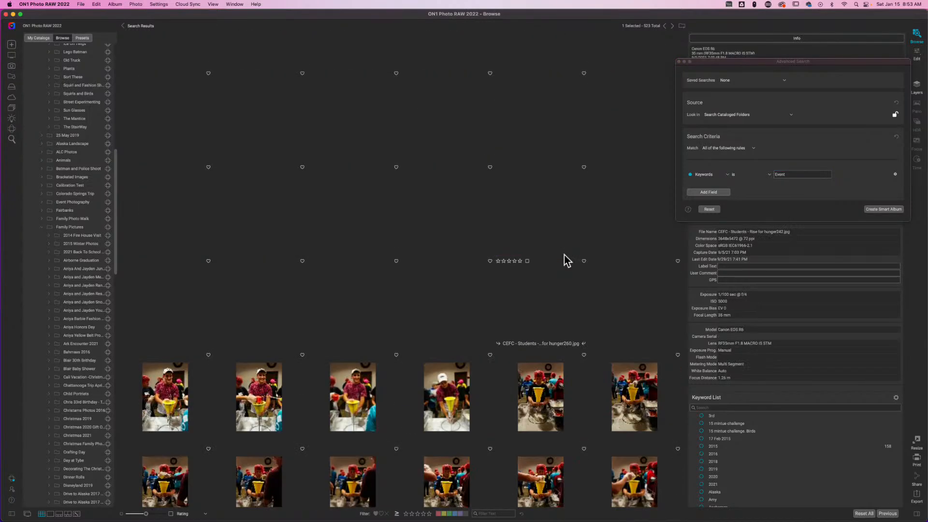
scroll(565, 255, up, 10)
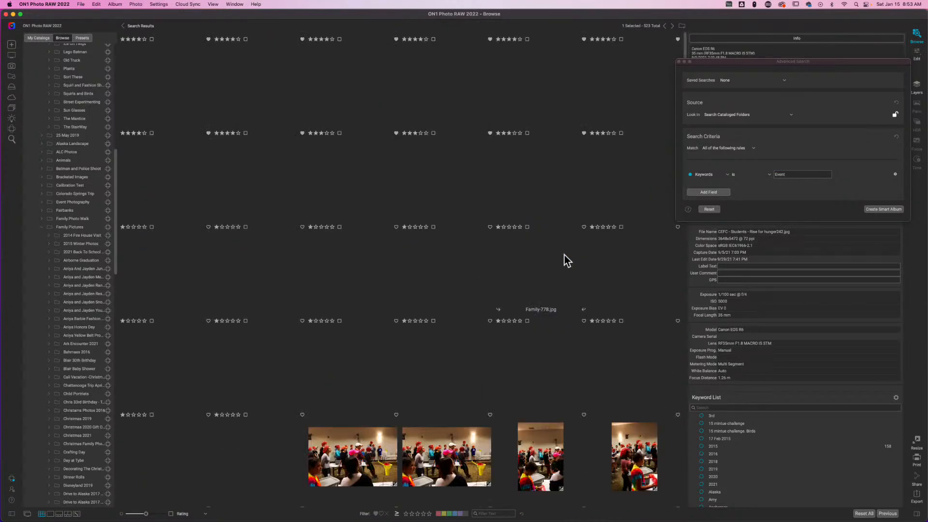
scroll(565, 254, down, 10)
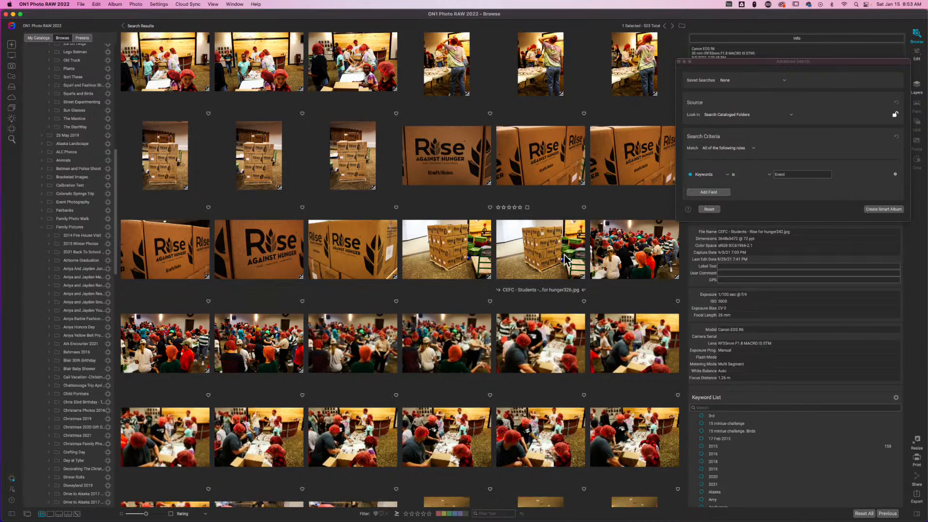
Step: Review the remaining photos in the Event search results, from the Rise for hunger series through the Camp Merrill ice cream series
scroll(564, 255, down, 20)
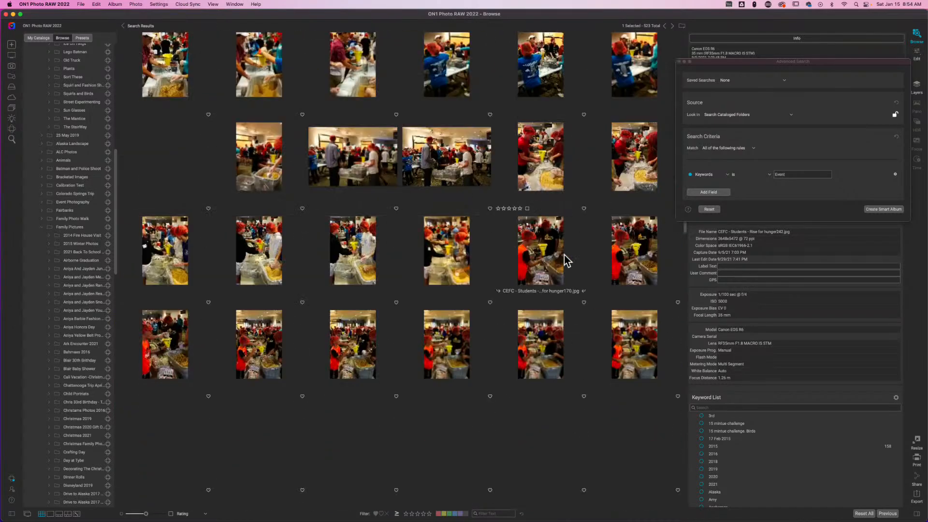
scroll(564, 254, down, 20)
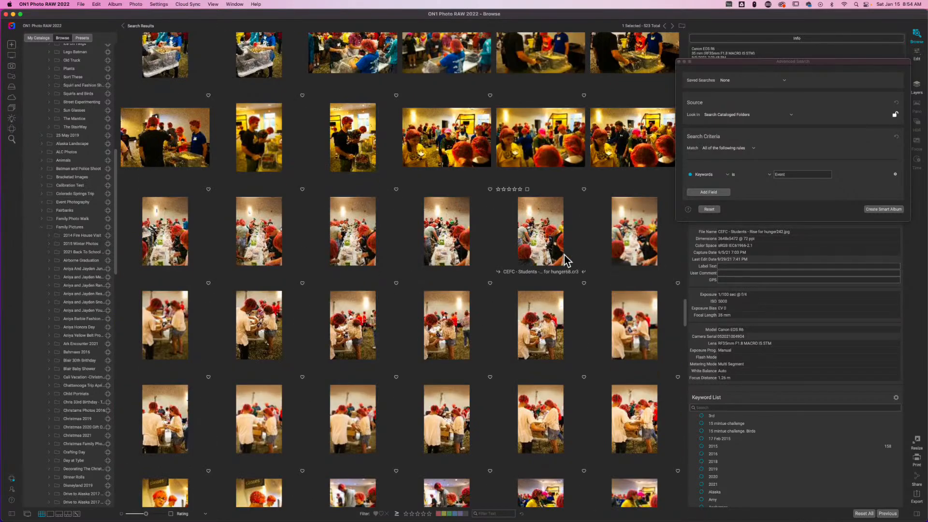
scroll(564, 255, down, 20)
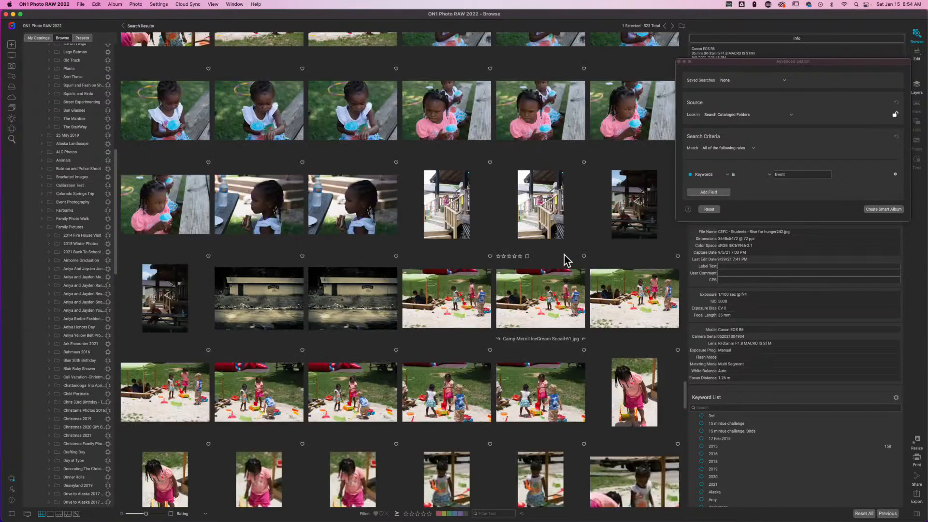
scroll(564, 255, down, 10)
scroll(565, 260, down, 5)
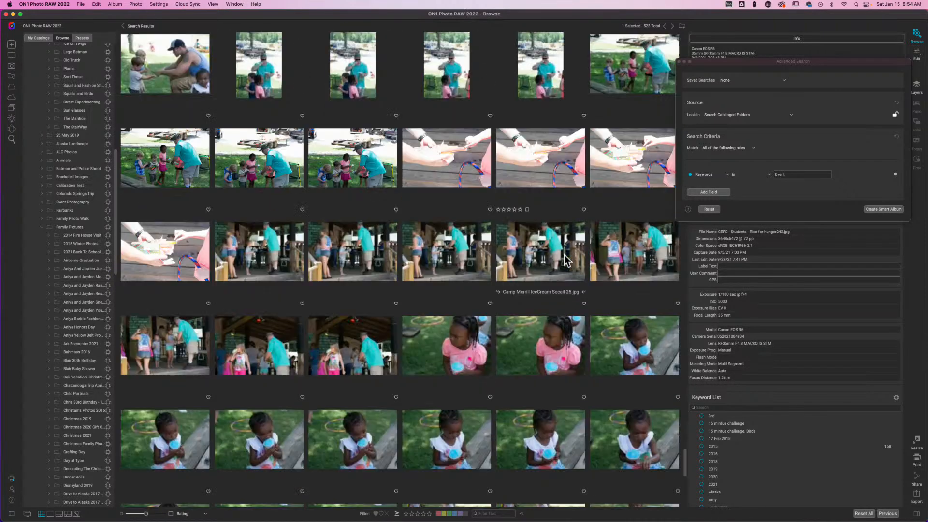
scroll(566, 260, down, 5)
scroll(565, 254, up, 15)
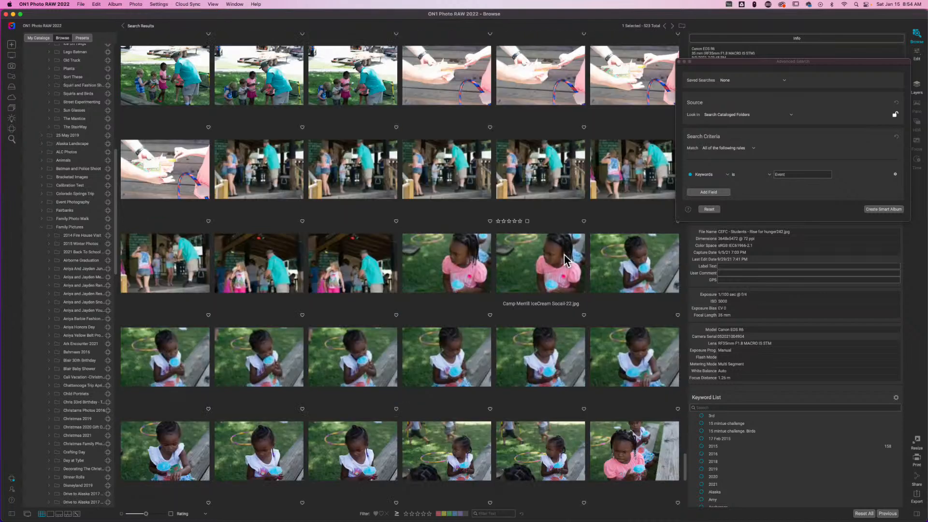
scroll(565, 254, up, 10)
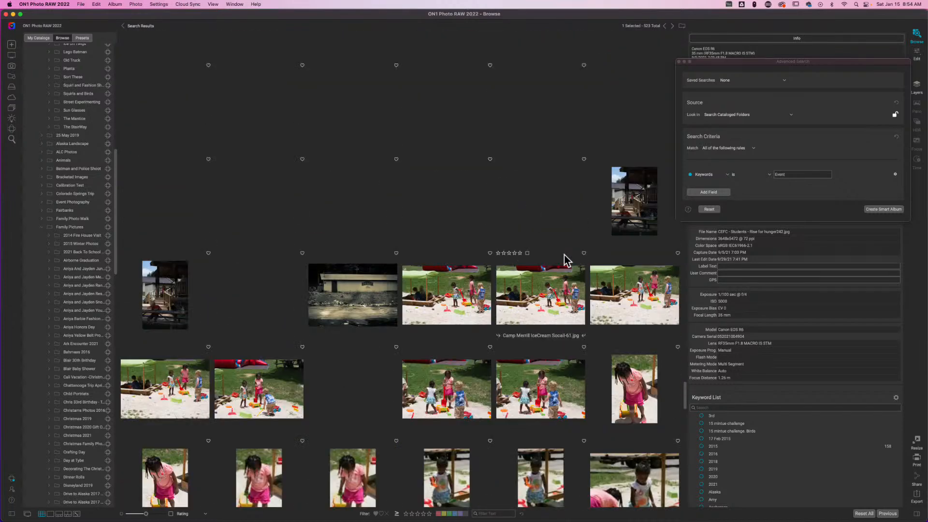
scroll(565, 260, up, 10)
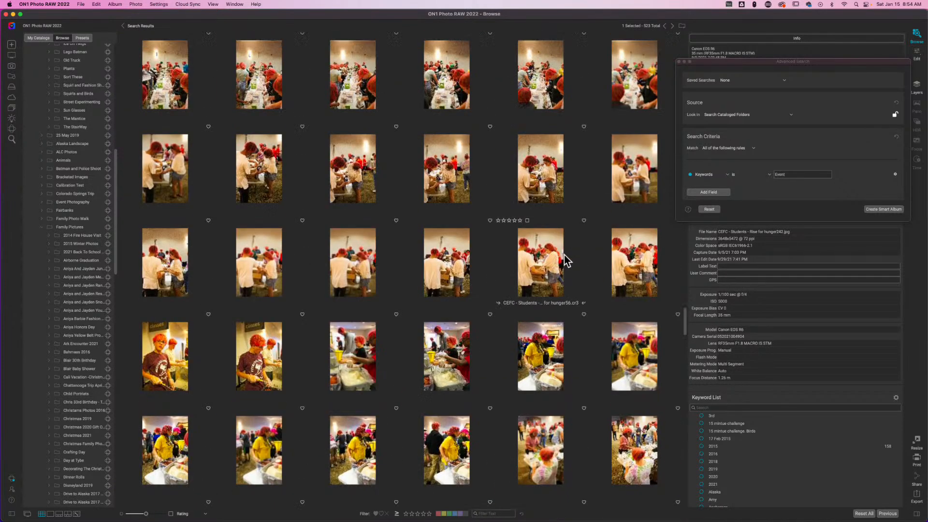
scroll(566, 260, up, 5)
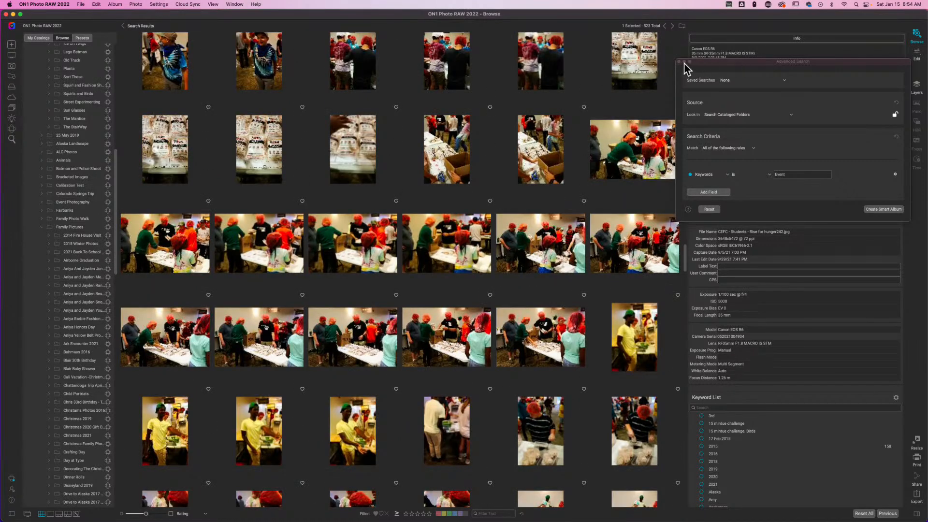
Step: Close the Advanced Search window to leave the Event search results
mouse_move(742, 63)
mouse_down()
mouse_move(693, 115)
mouse_move(705, 63)
mouse_move(746, 62)
mouse_move(752, 72)
mouse_up()
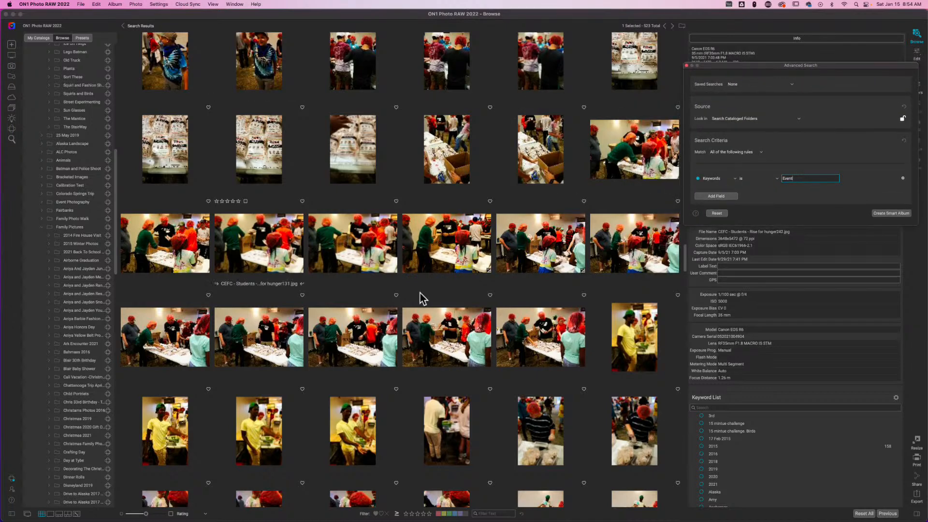
scroll(528, 258, down, 2)
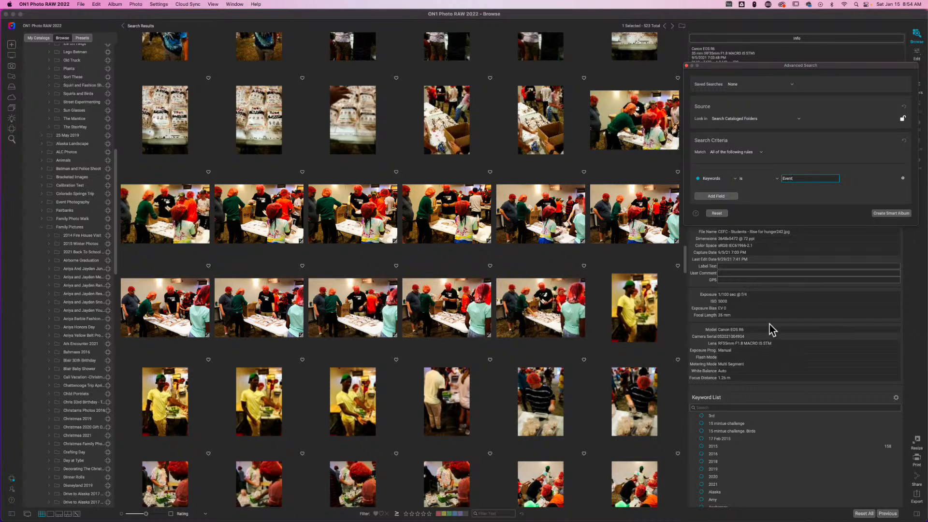
click(687, 65)
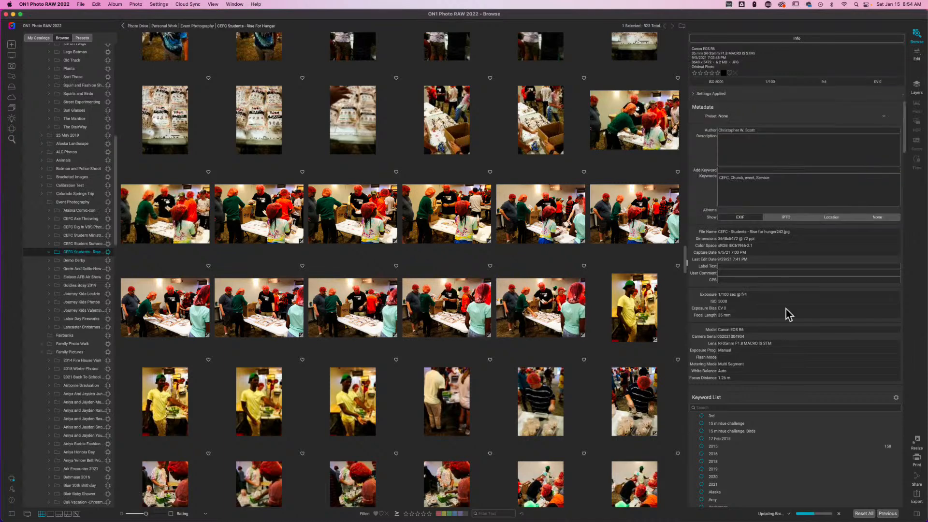
scroll(811, 427, down, 8)
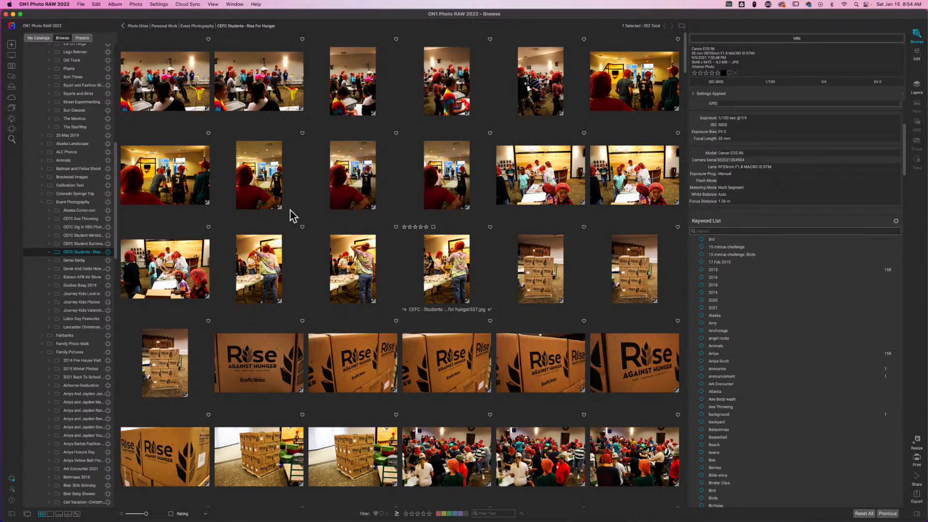
Step: Collapse the Event Photography folder, open Girls Snow Day in Family Pictures, and collapse the Keyword List
click(42, 202)
scroll(74, 309, down, 9)
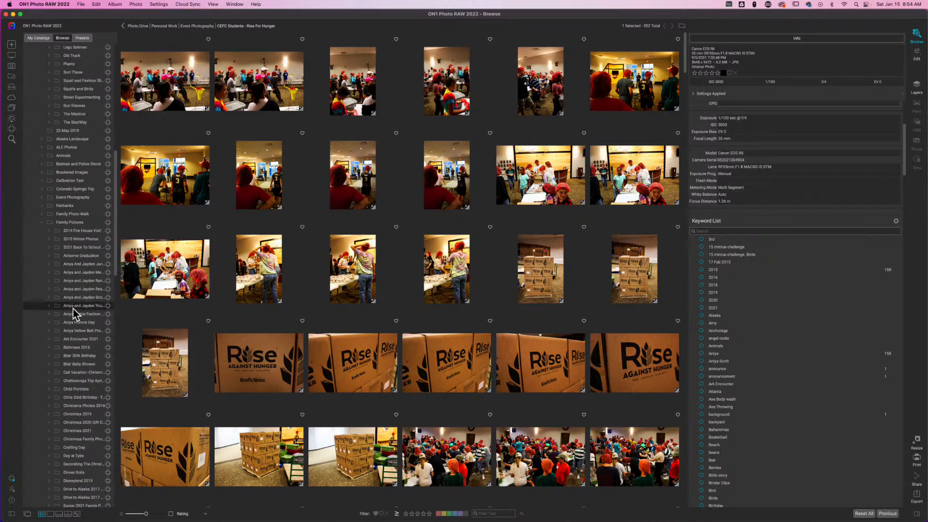
scroll(75, 309, down, 2)
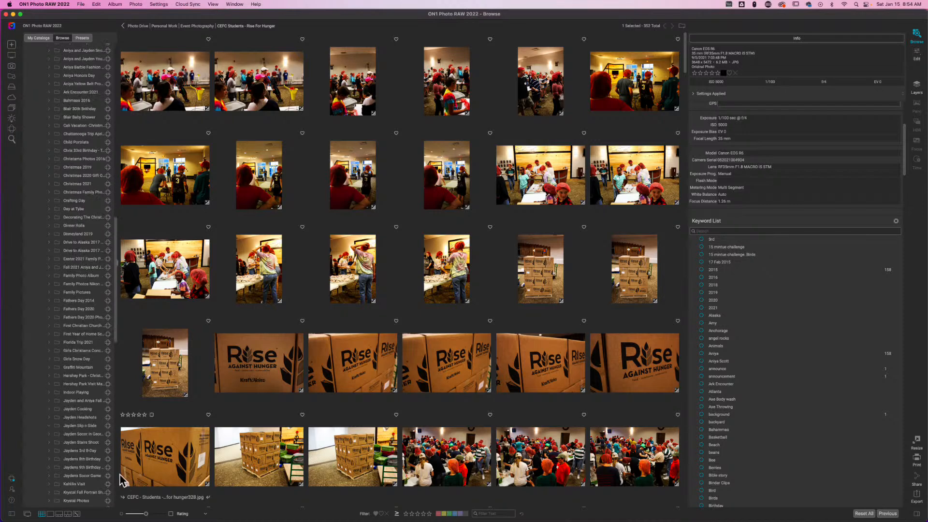
click(82, 360)
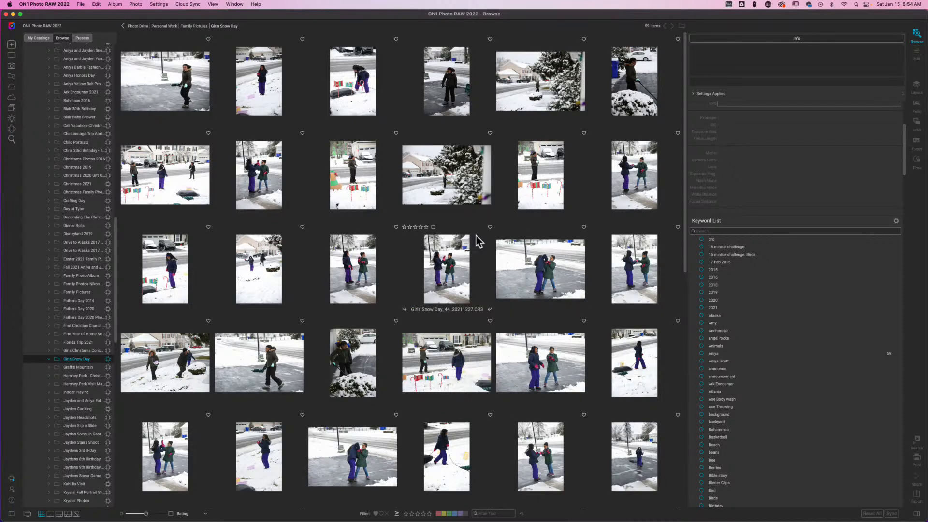
scroll(479, 241, down, 10)
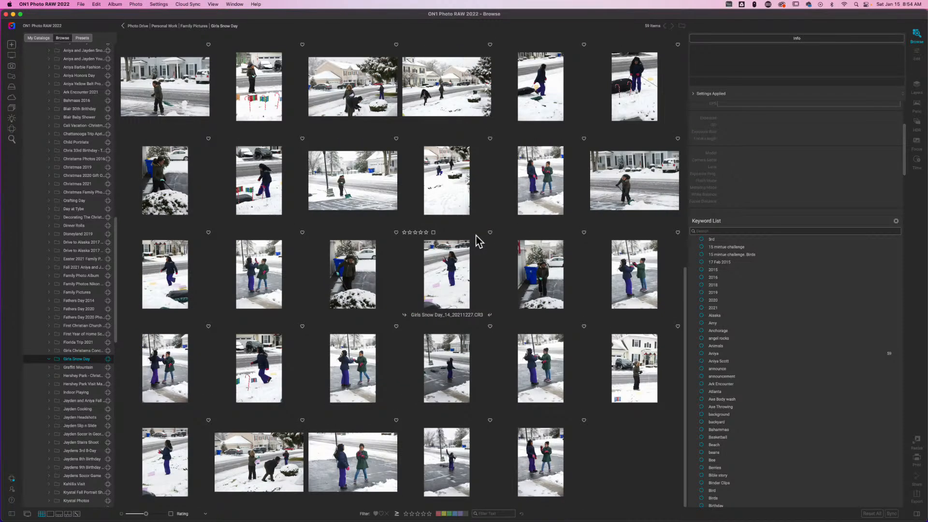
scroll(479, 240, up, 10)
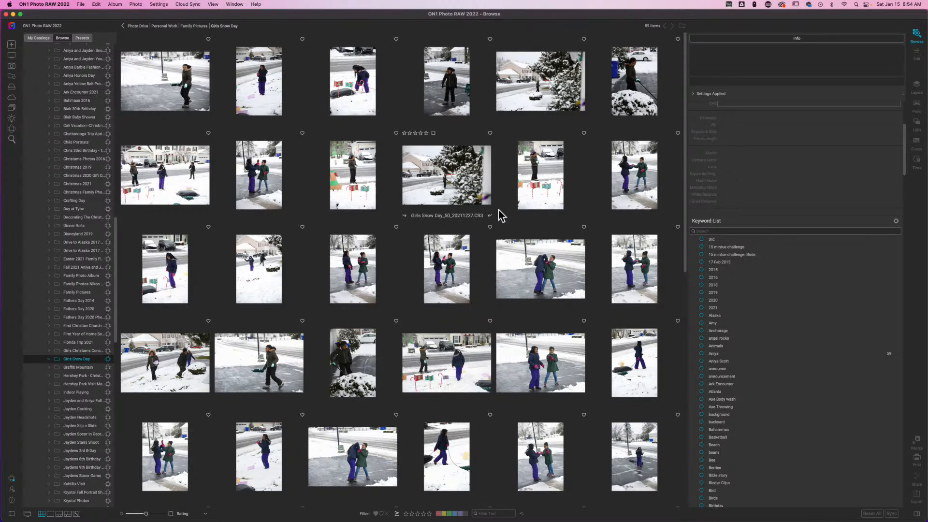
click(781, 222)
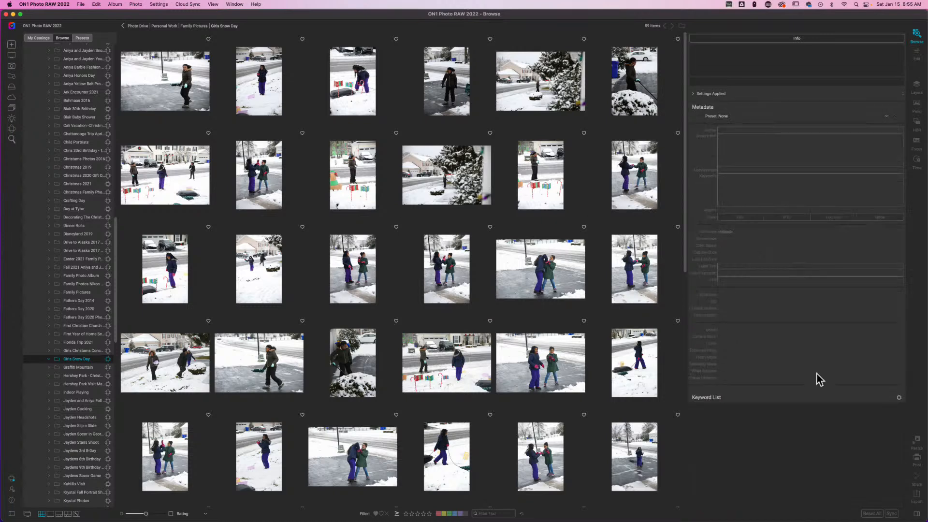
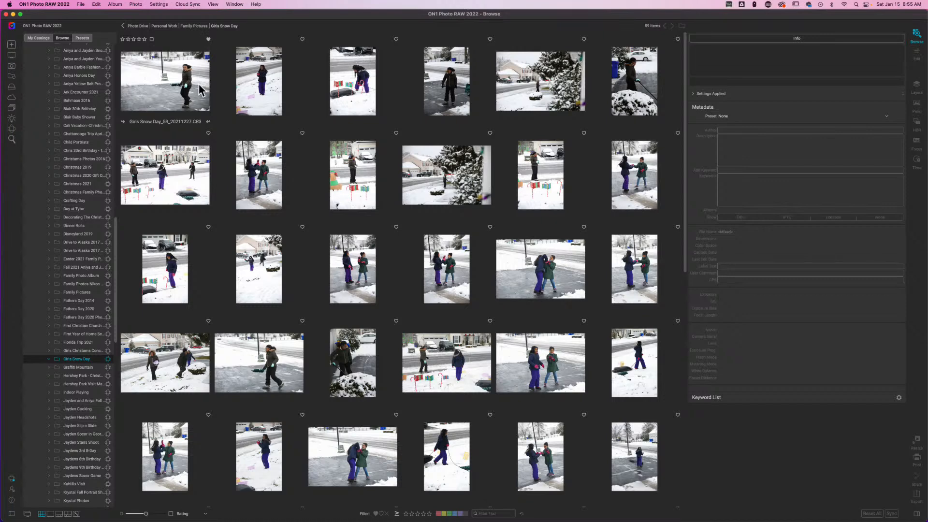
Step: Mark the photos Girls Snow Day_59 and Girls Snow Day_56 as liked
click(208, 39)
click(208, 38)
click(187, 80)
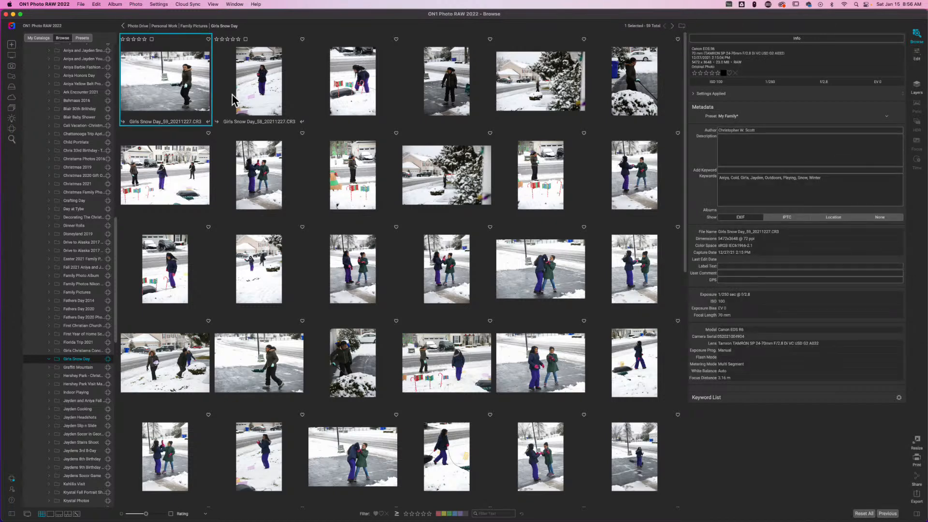
key(p)
click(451, 108)
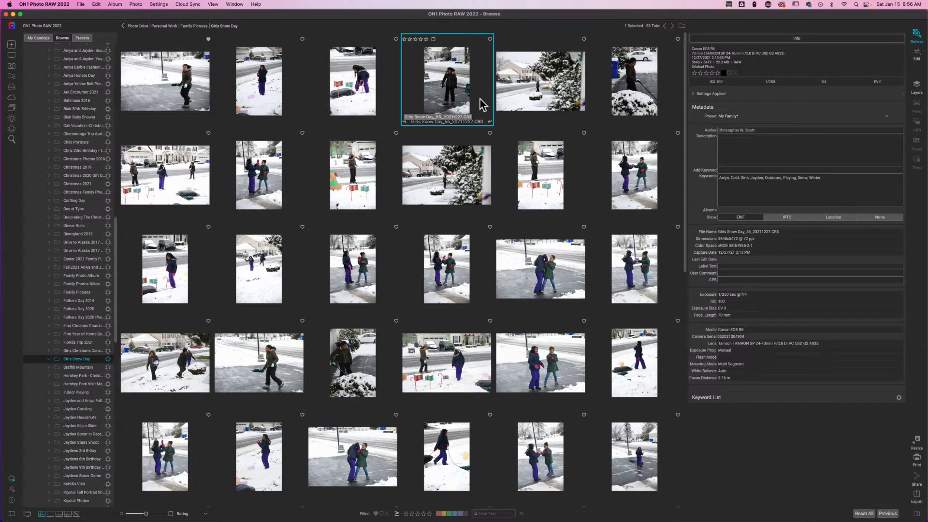
key(p)
Step: Mark the photos Girls Snow Day_43, Girls Snow Day_37, Girls Snow Day_33 and Girls Snow Day_21 as liked
click(546, 269)
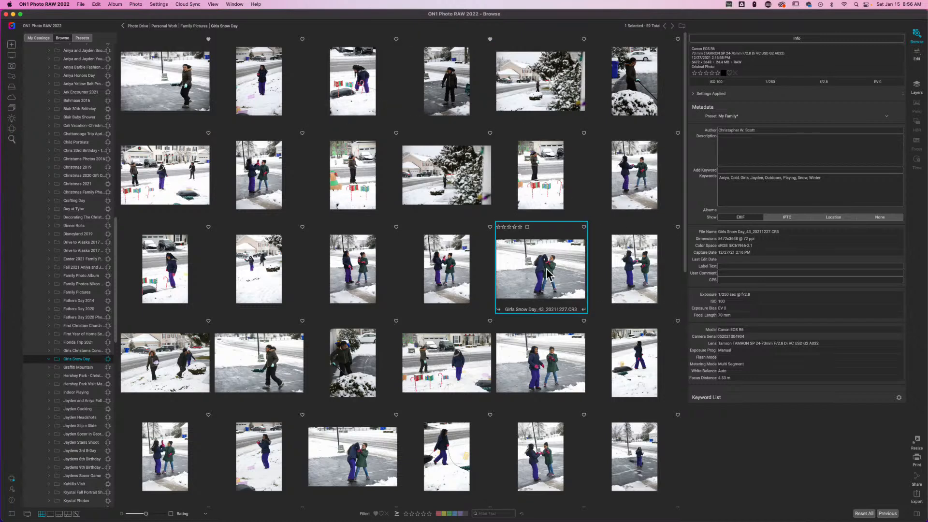
scroll(483, 382, down, 1)
key(Down)
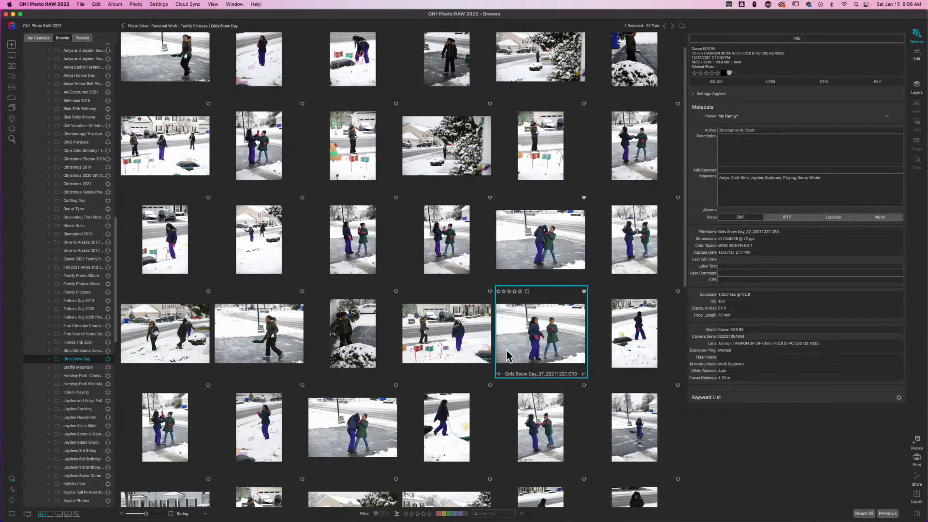
scroll(316, 348, down, 2)
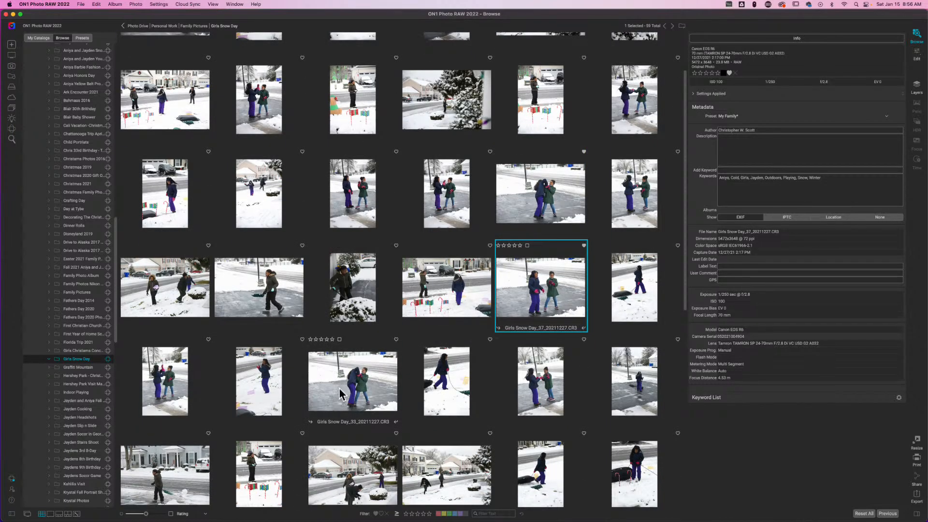
click(341, 394)
scroll(341, 394, down, 2)
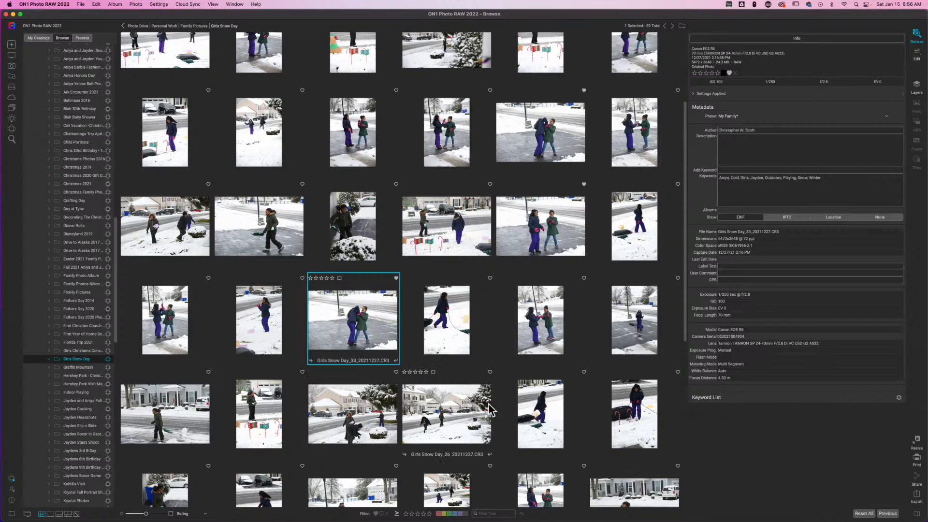
scroll(521, 438, down, 3)
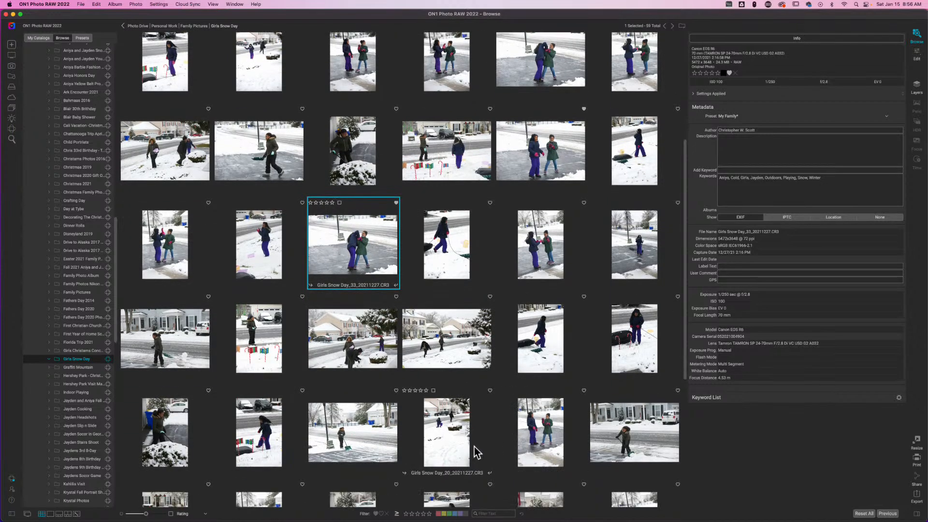
click(340, 435)
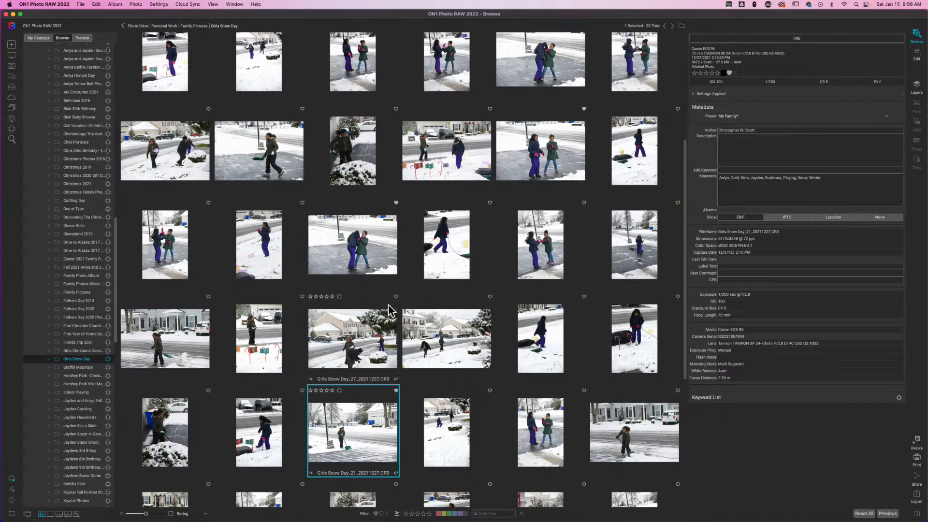
Step: Filter the Girls Snow Day folder to show only the liked photos
scroll(391, 310, up, 1)
scroll(391, 311, up, 8)
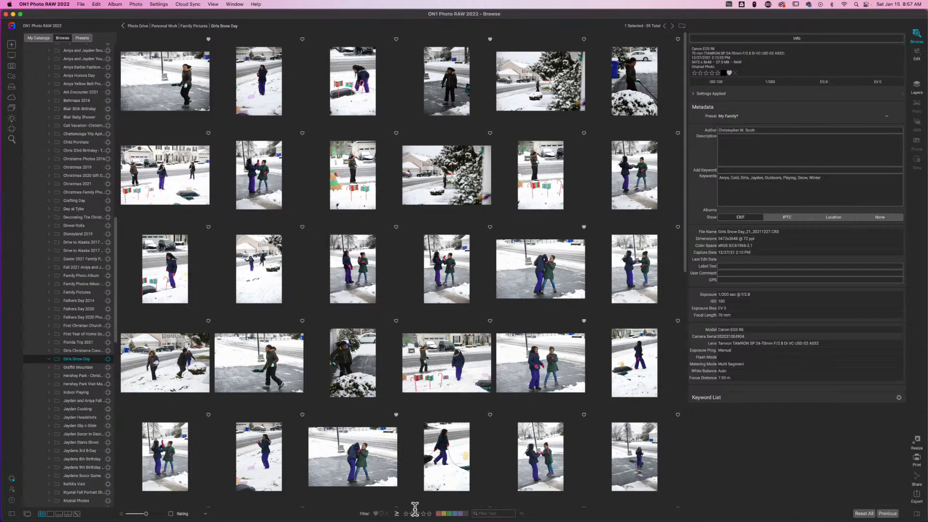
click(376, 514)
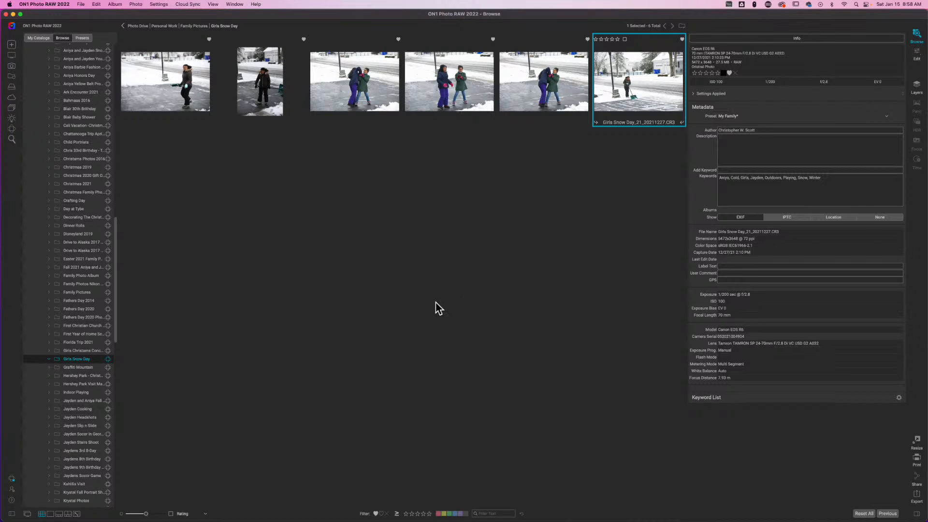
Step: Rate Girls Snow Day_59 with three stars and restore the filter for liked photos
click(209, 101)
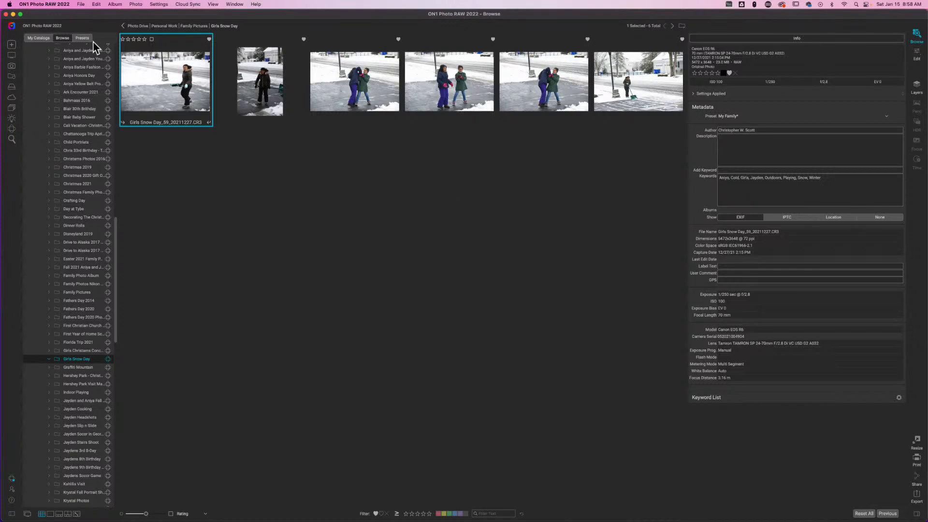
click(134, 40)
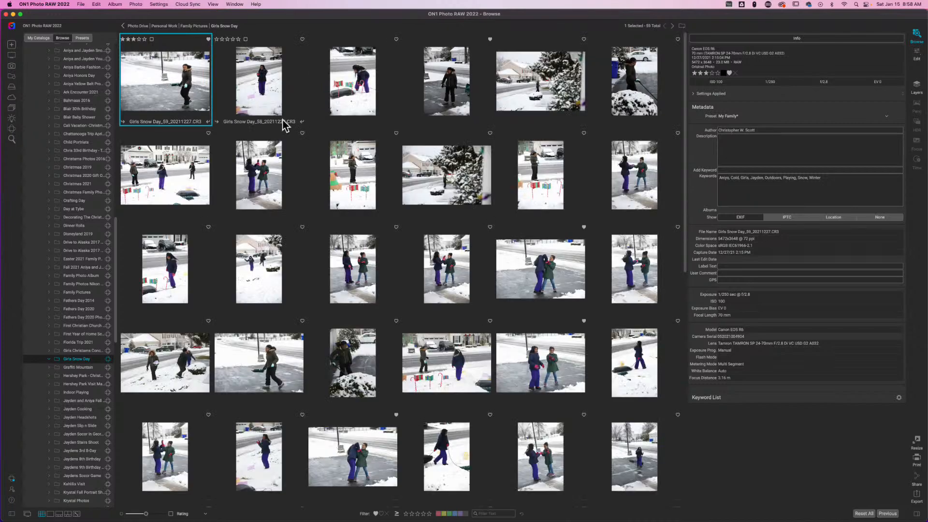
click(376, 513)
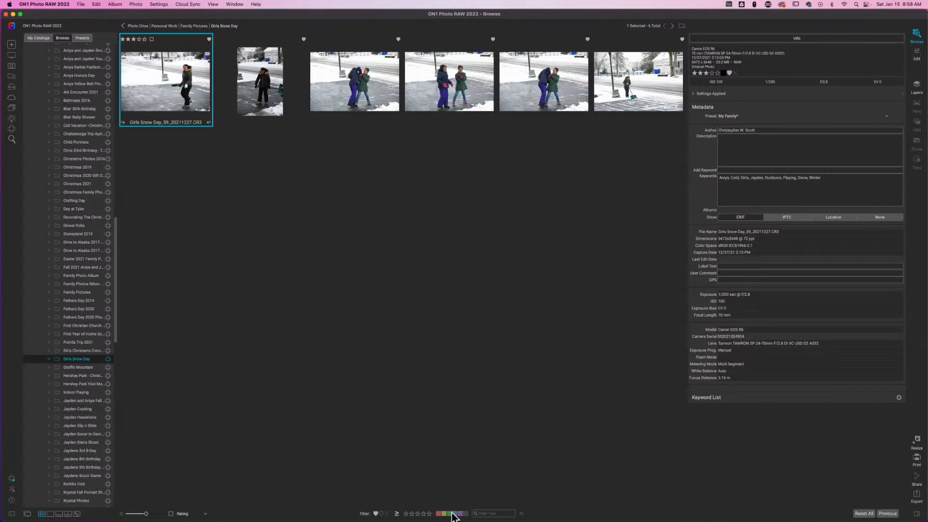
Step: View the star-rating filter's comparison options and deselect all photos
click(397, 514)
click(415, 507)
click(284, 185)
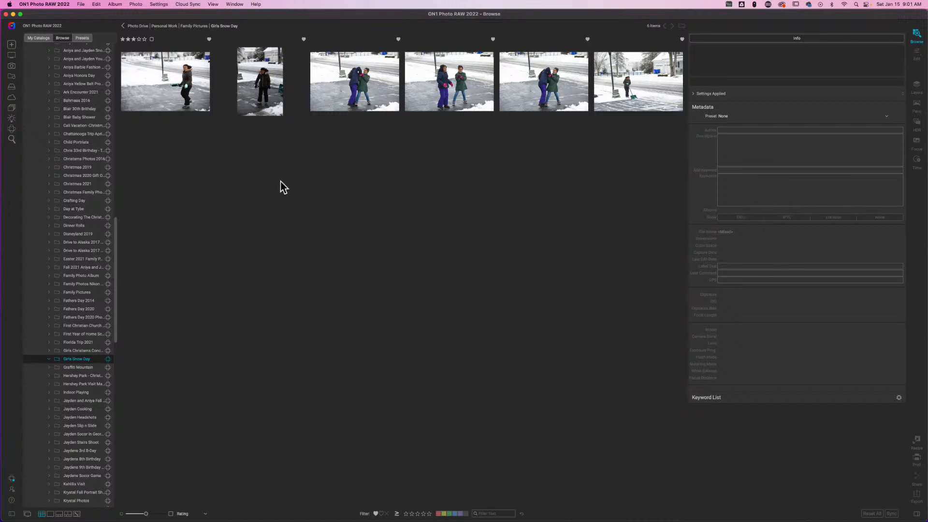
Step: Collapse the Family Pictures and 15 Minute Challenge folders inside the Personal Work folder
scroll(91, 234, up, 10)
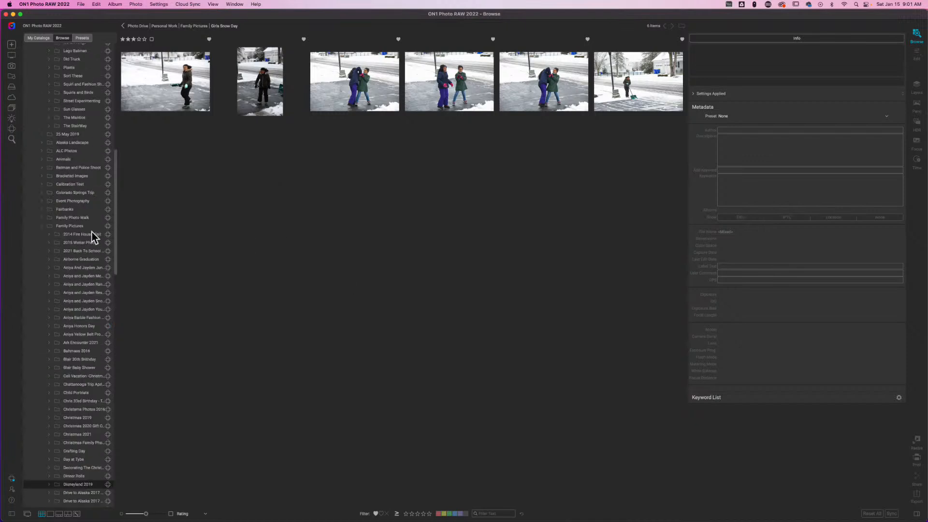
click(41, 267)
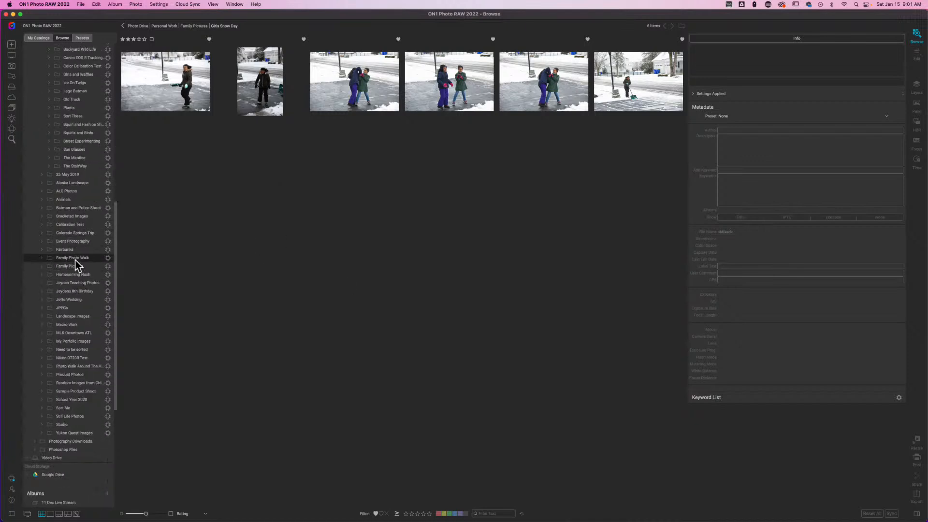
scroll(77, 263, up, 10)
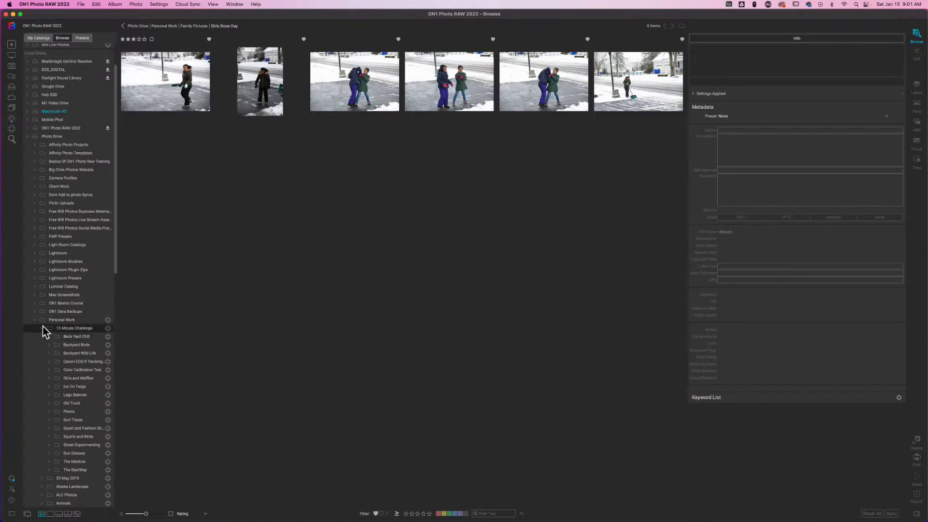
scroll(79, 336, down, 7)
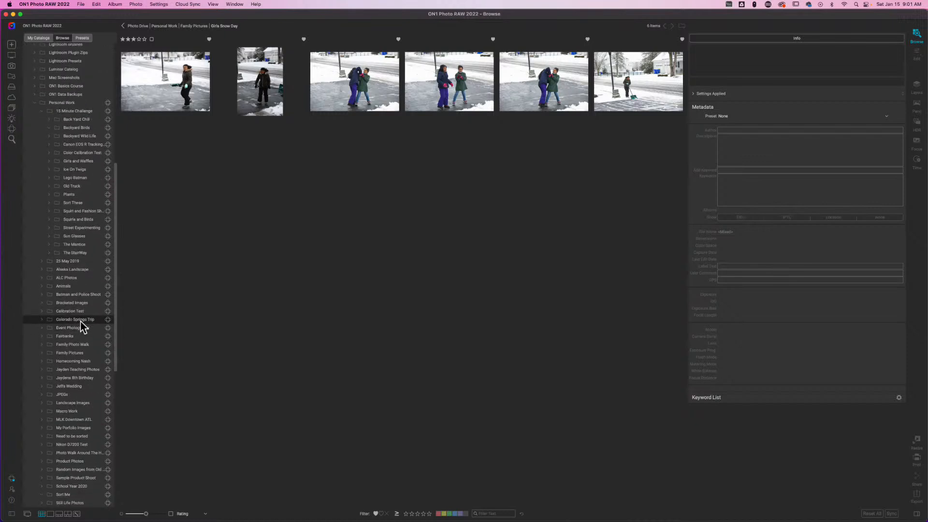
click(42, 110)
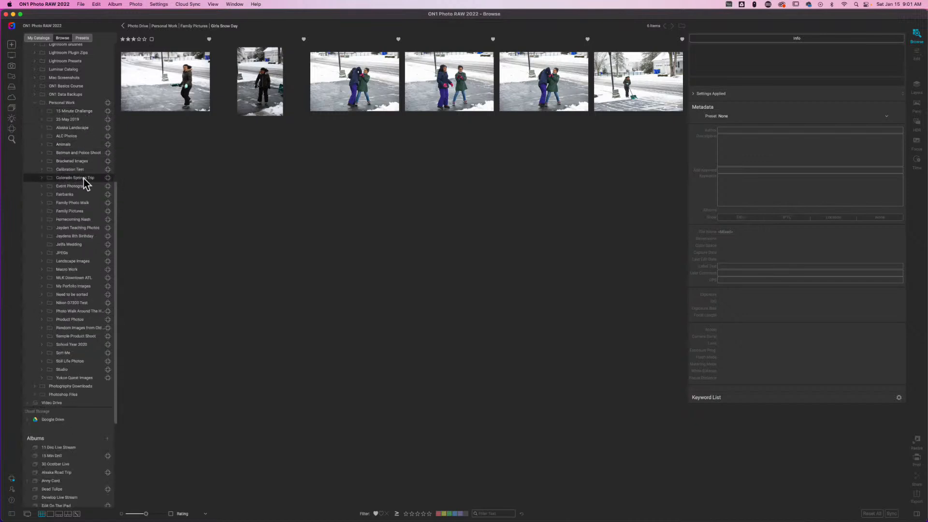
Step: Show the contents of the Bracketed Images folder and turn off the filter for liked photos
click(72, 162)
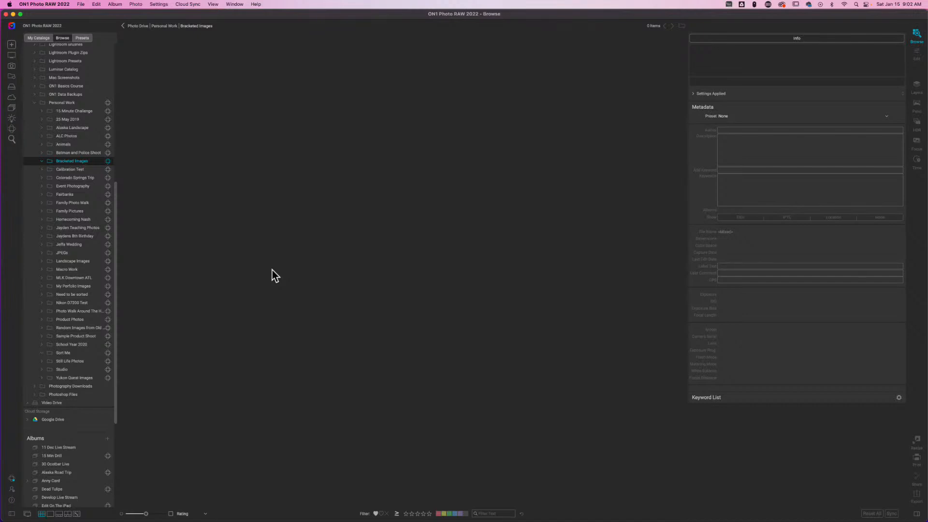
click(375, 514)
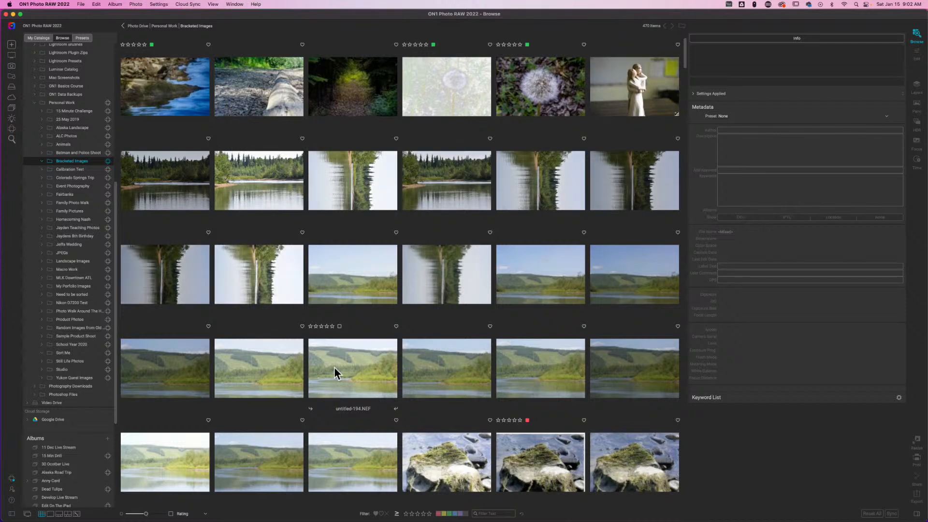
Step: Look through the Bracketed Images photos for a bracketed exposure sequence, such as the riverbank shots
scroll(334, 367, down, 2)
scroll(335, 367, down, 10)
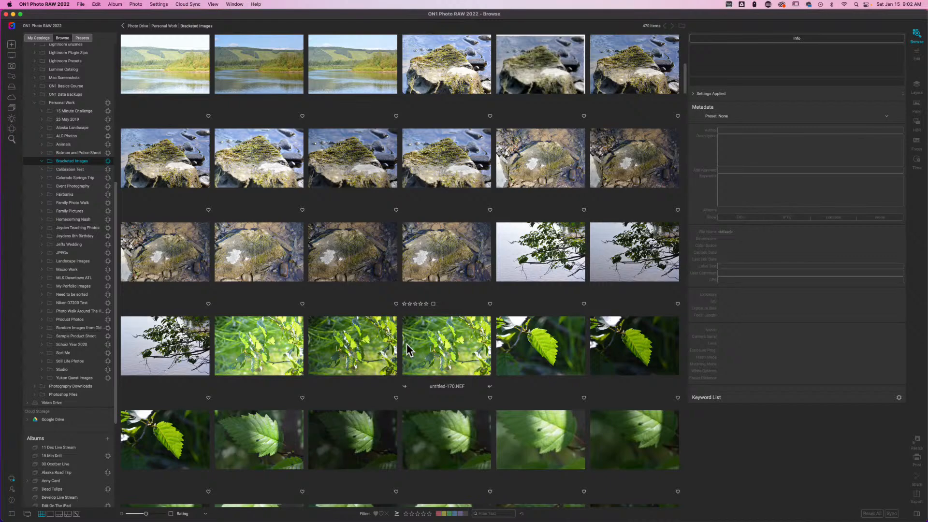
scroll(434, 352, down, 4)
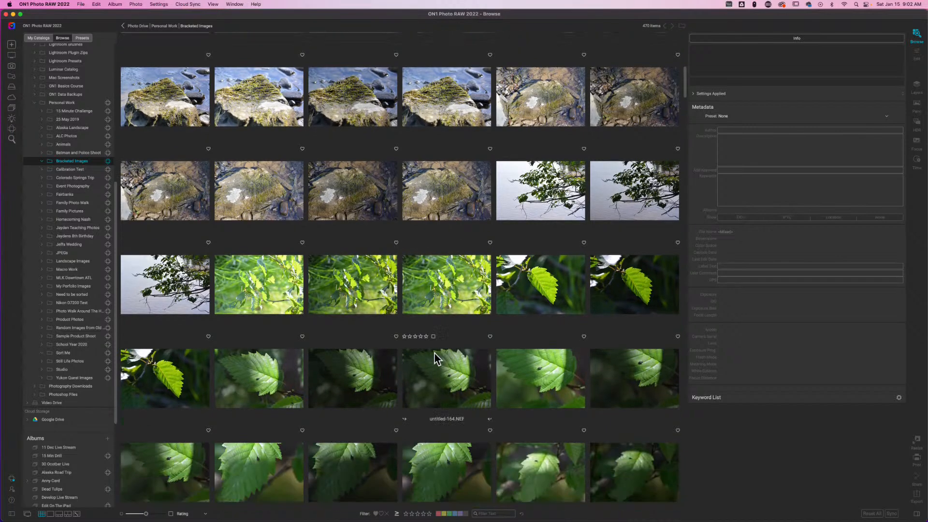
scroll(434, 353, down, 8)
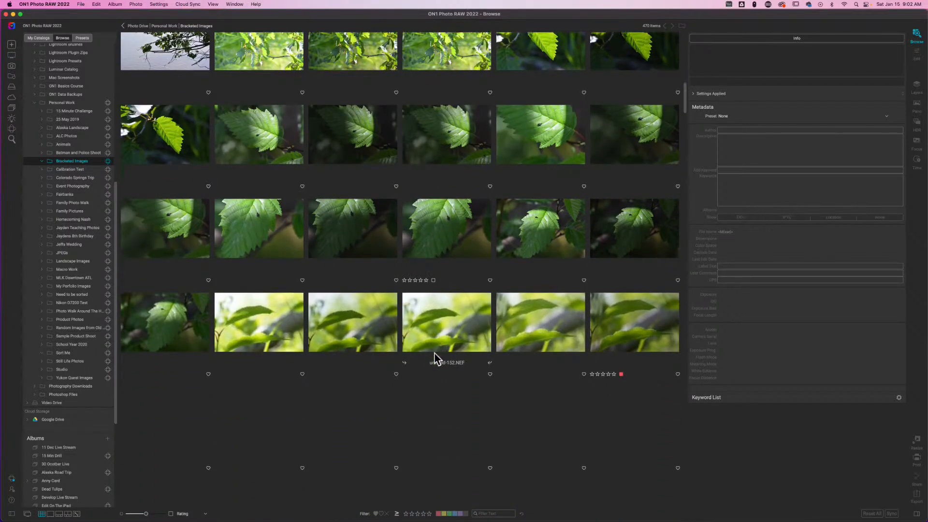
scroll(434, 353, down, 2)
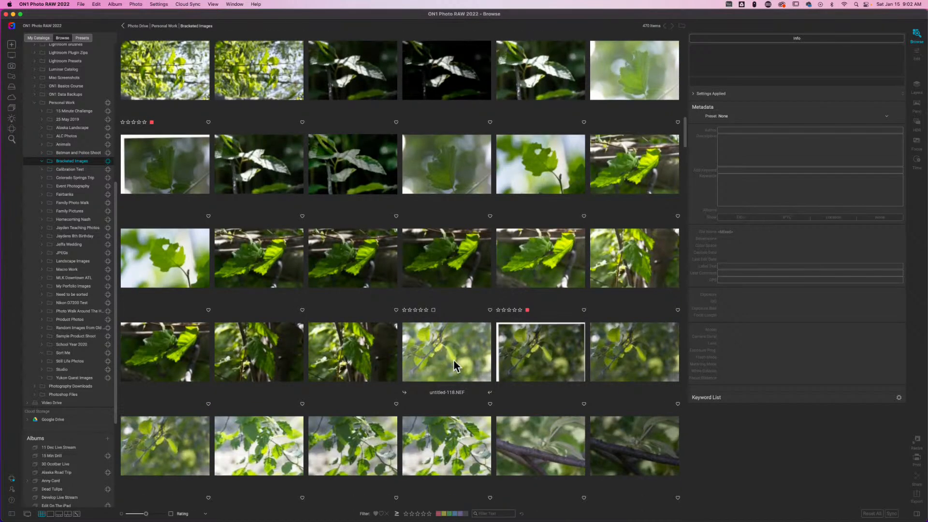
scroll(529, 364, down, 1)
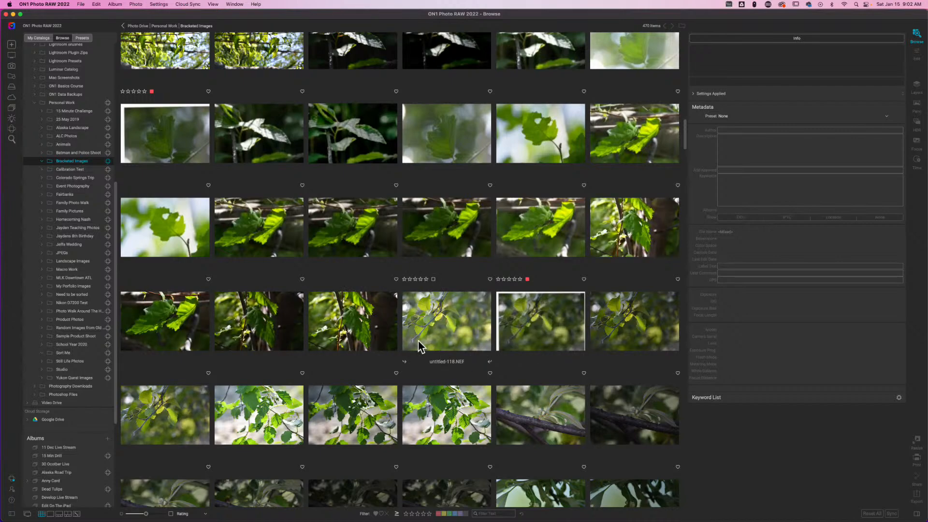
scroll(420, 342, down, 2)
scroll(420, 345, down, 3)
scroll(419, 343, down, 9)
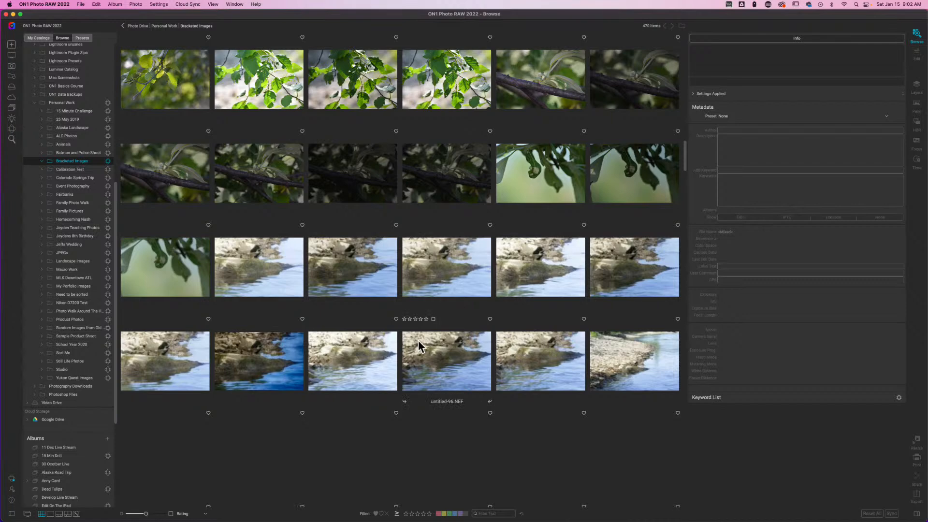
scroll(419, 340, down, 1)
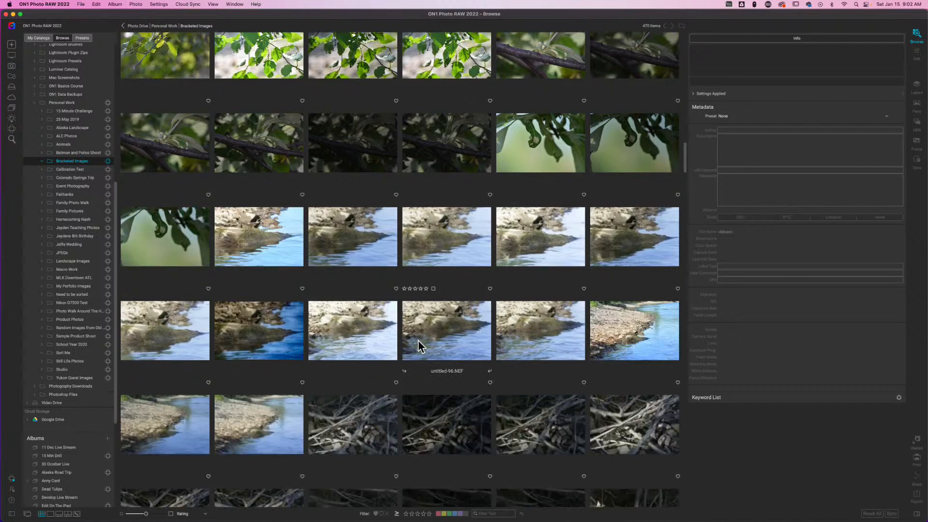
Step: Label the riverbank photo untitled-103.NEF green and untitled-101.NEF red, and leave untitled-101.NEF selected
click(302, 242)
click(455, 242)
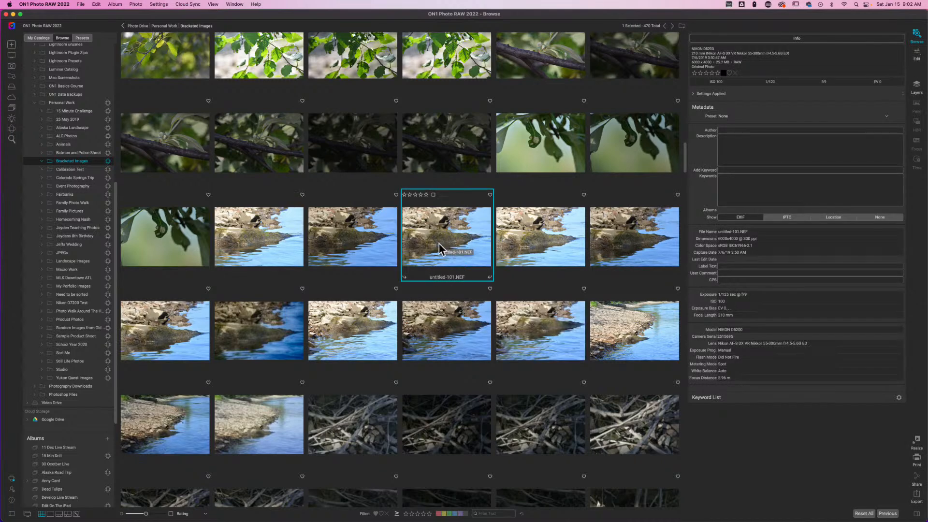
click(281, 243)
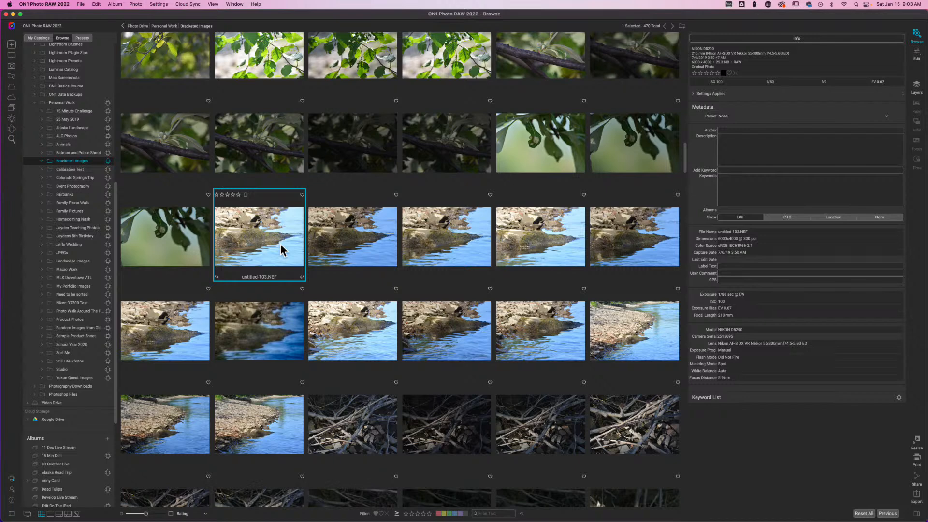
click(245, 195)
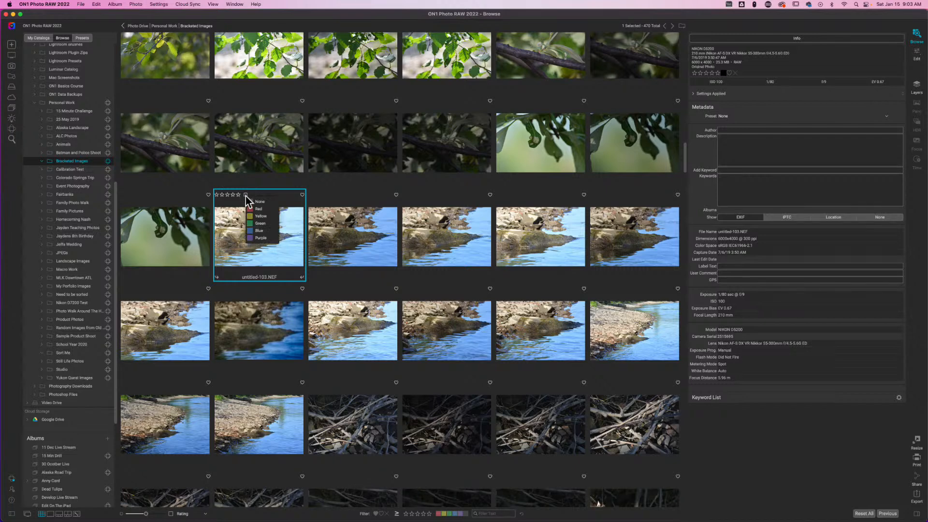
click(257, 223)
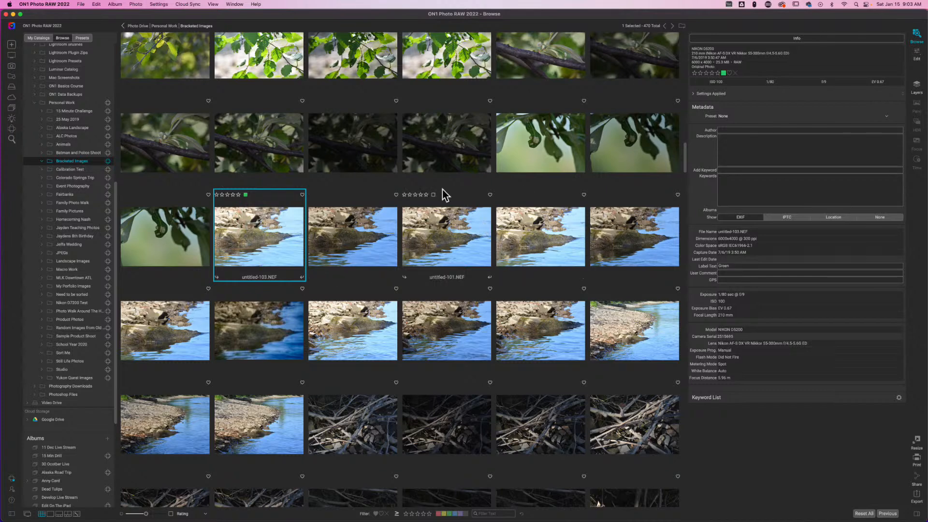
click(434, 195)
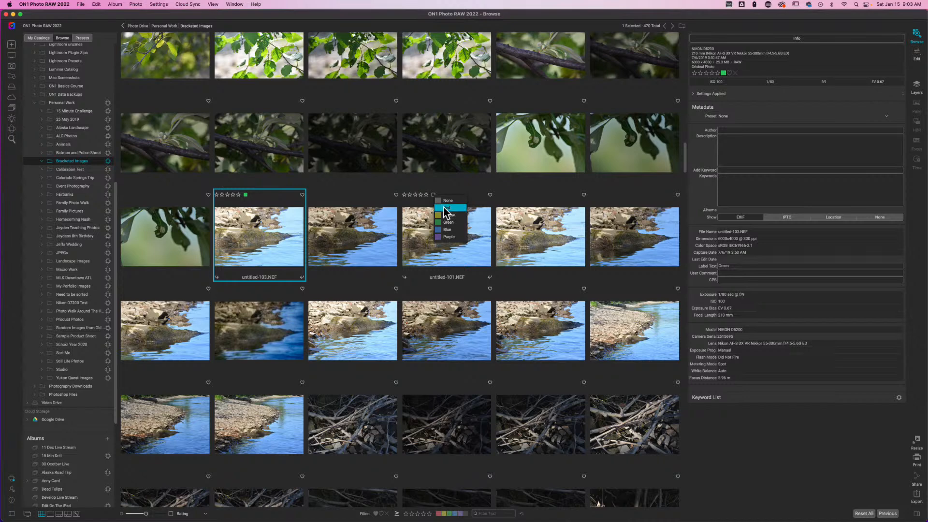
click(446, 208)
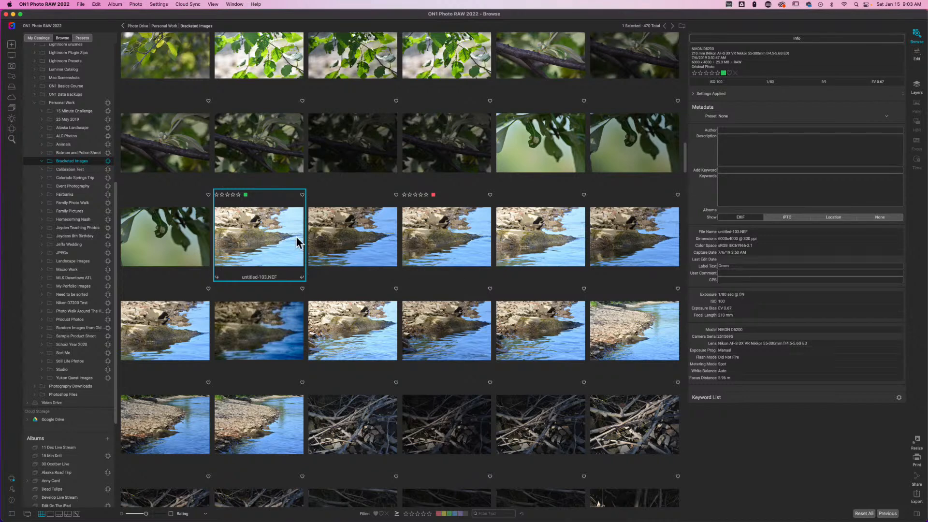
click(463, 238)
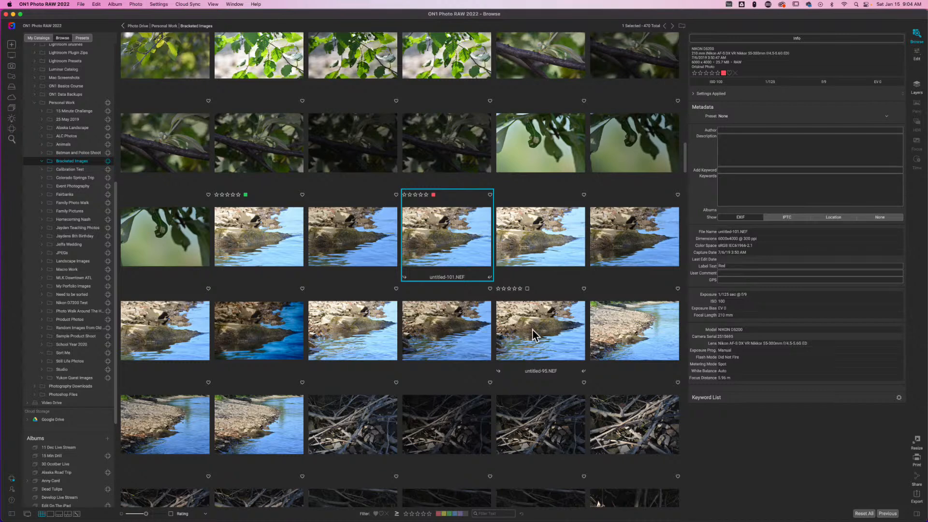
Step: Examine the remaining Bracketed Images photos for color labels and merged HDR files
scroll(532, 334, down, 10)
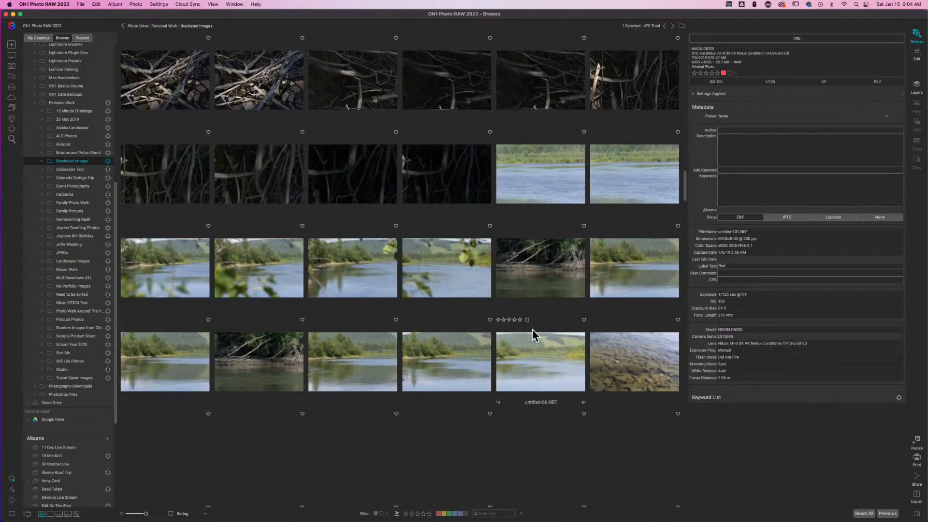
scroll(533, 331, down, 3)
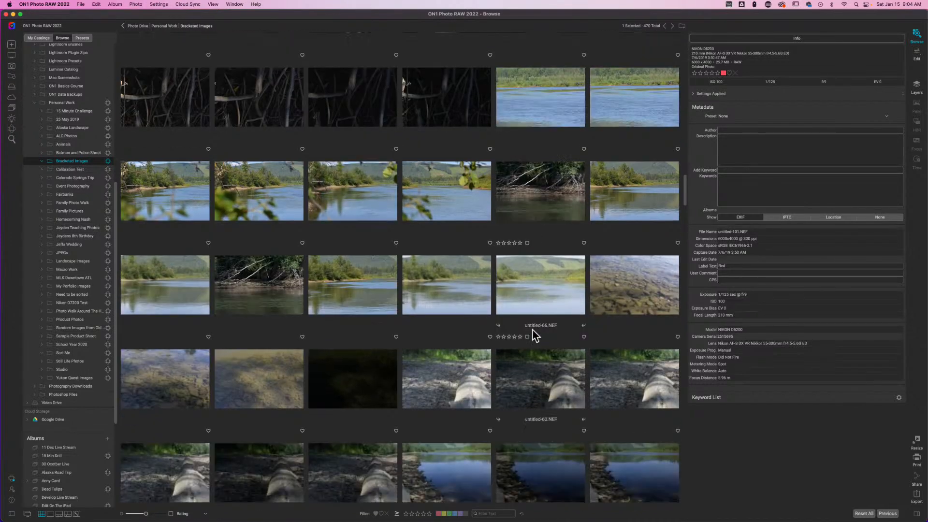
scroll(534, 334, down, 5)
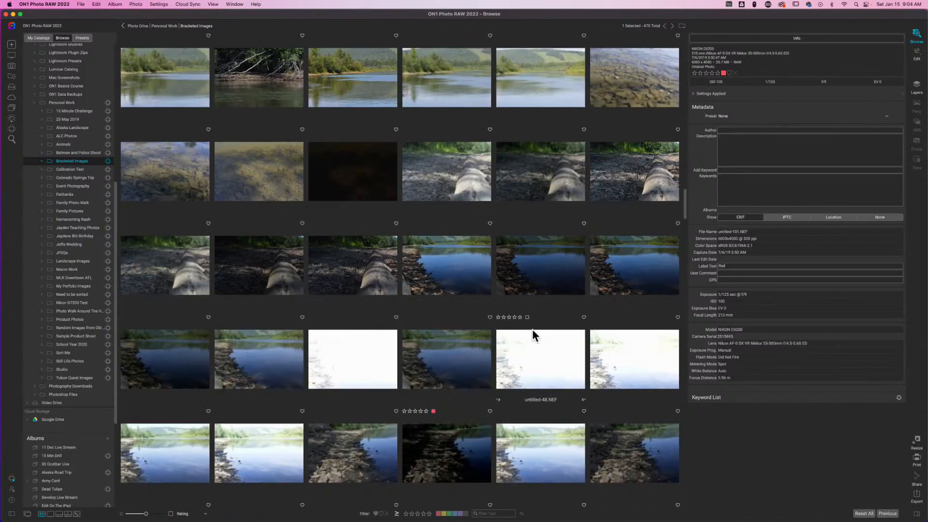
scroll(533, 329, down, 4)
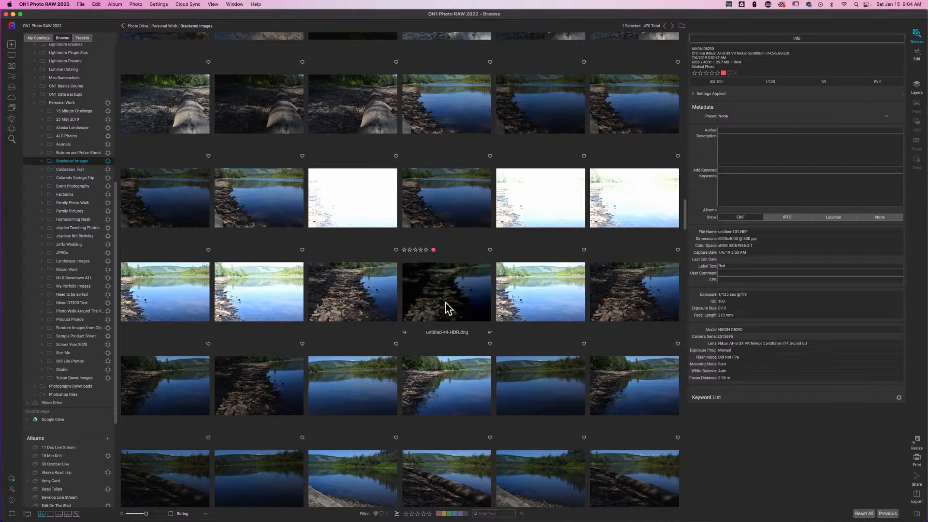
scroll(445, 294, down, 1)
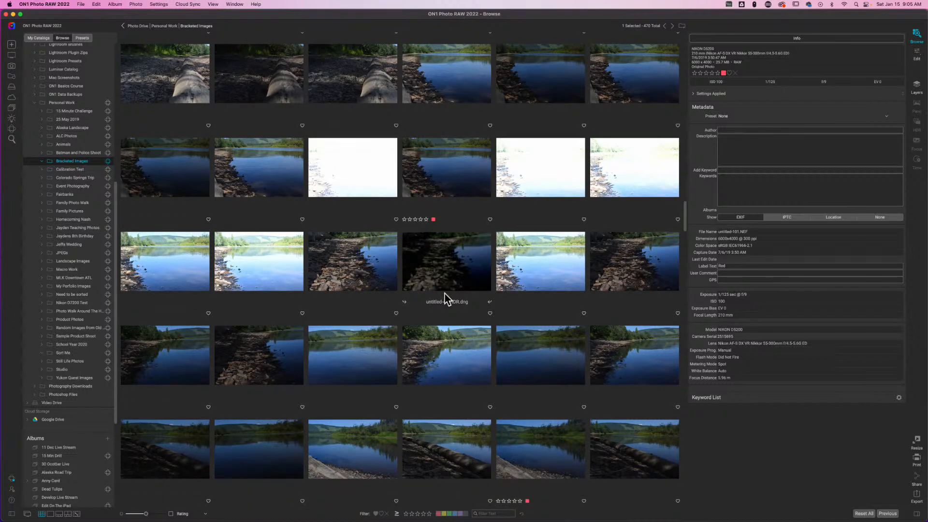
scroll(442, 319, down, 10)
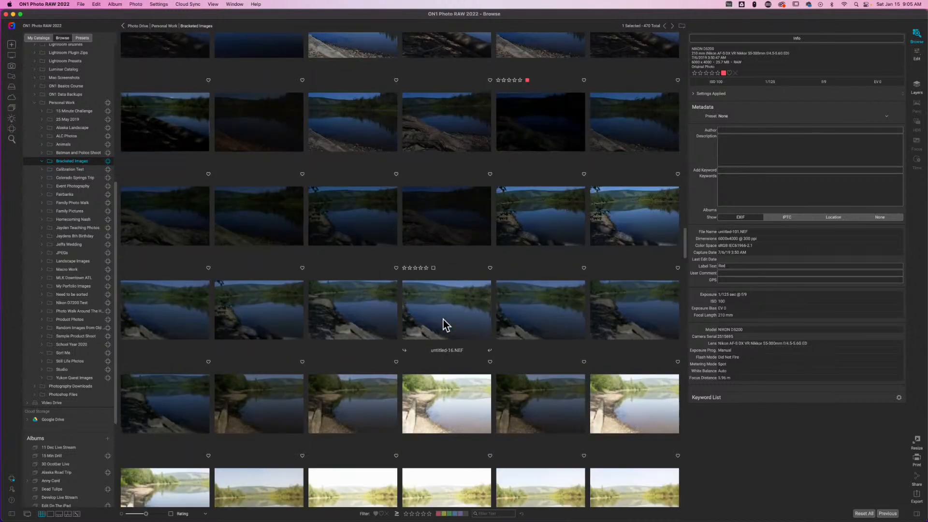
scroll(444, 320, down, 5)
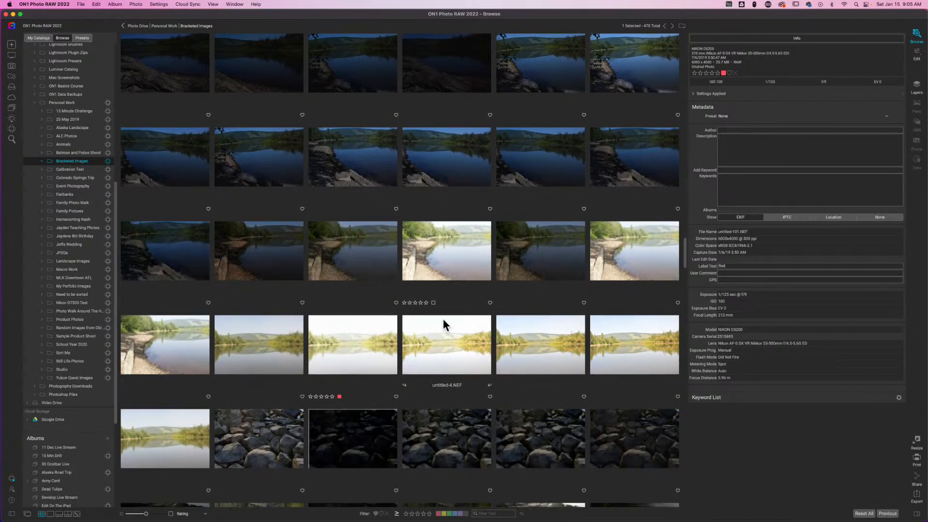
scroll(443, 320, down, 1)
scroll(443, 324, down, 3)
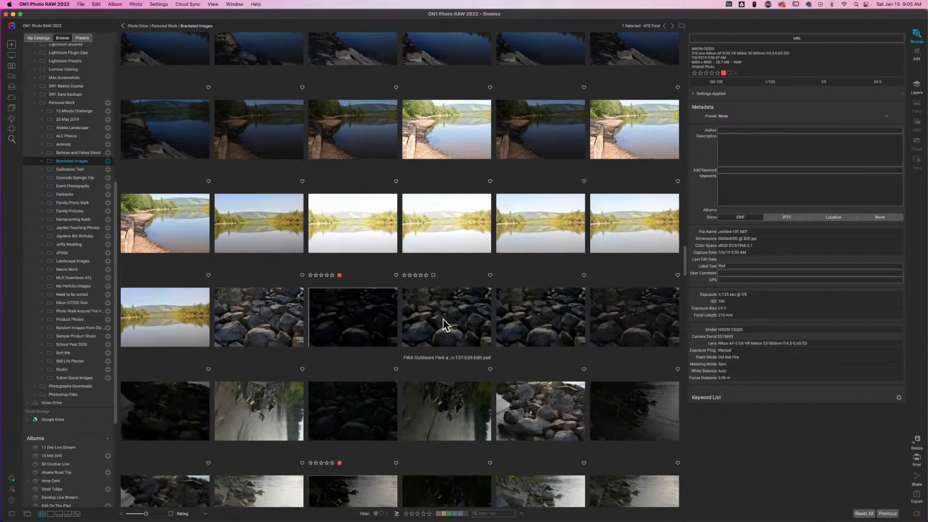
scroll(443, 320, down, 4)
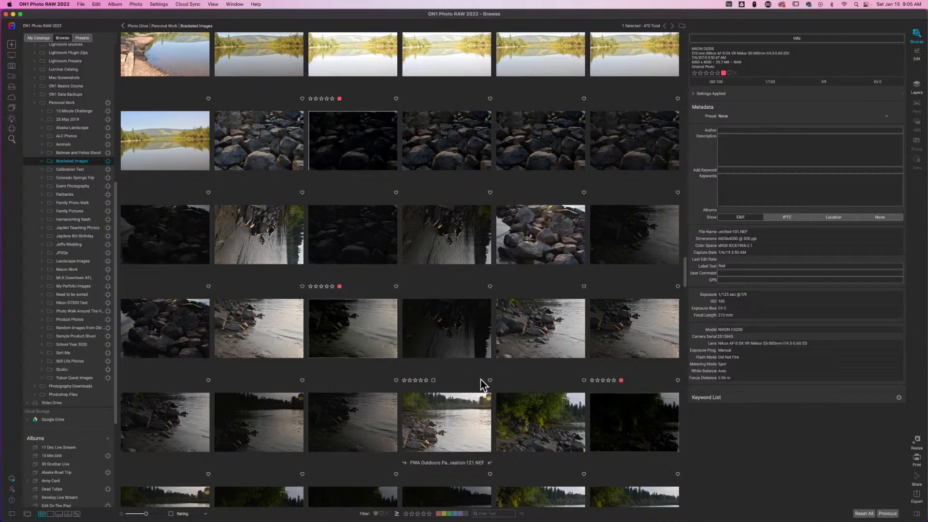
click(33, 103)
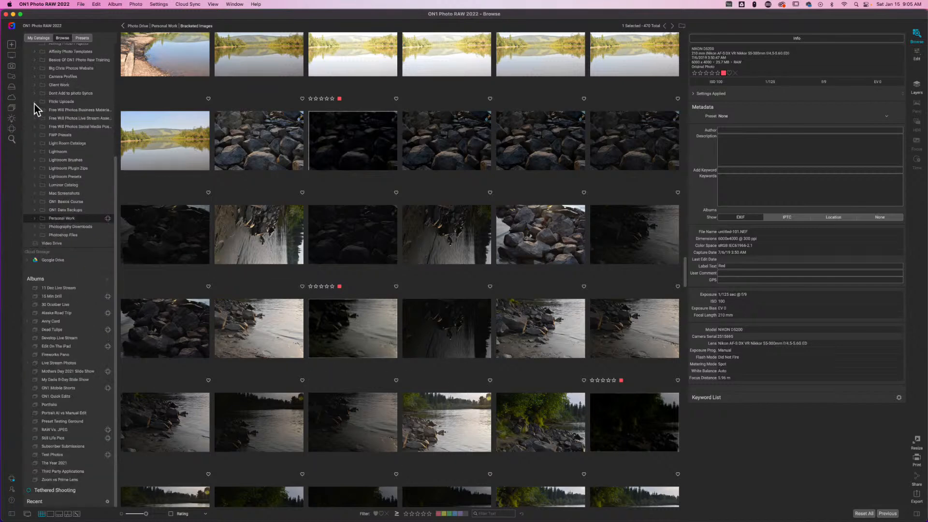
click(35, 219)
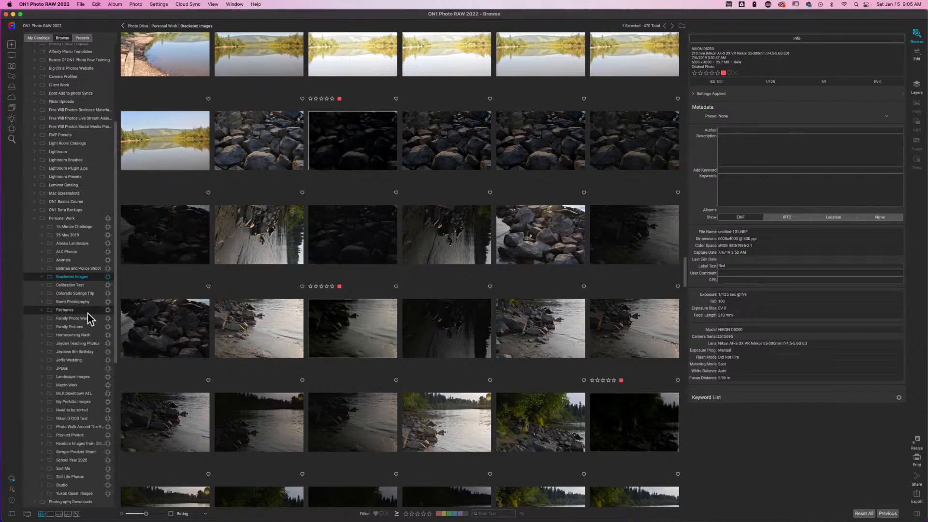
scroll(88, 314, down, 2)
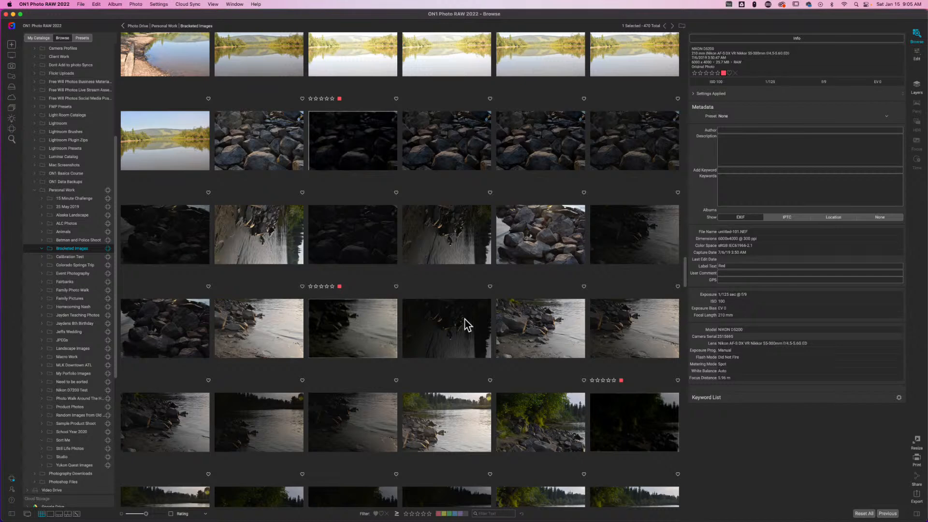
Step: Open the Import from Device window for the photos on the connected camera
key(ctrl+F2)
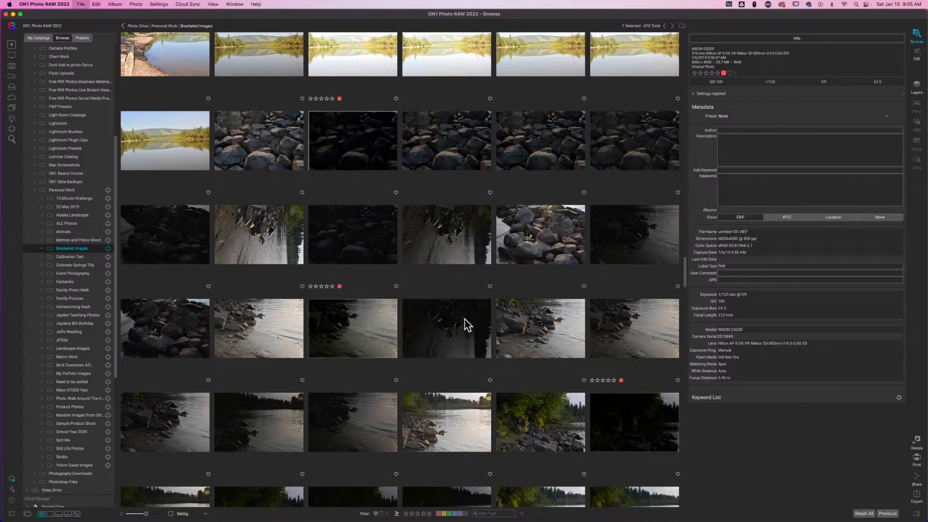
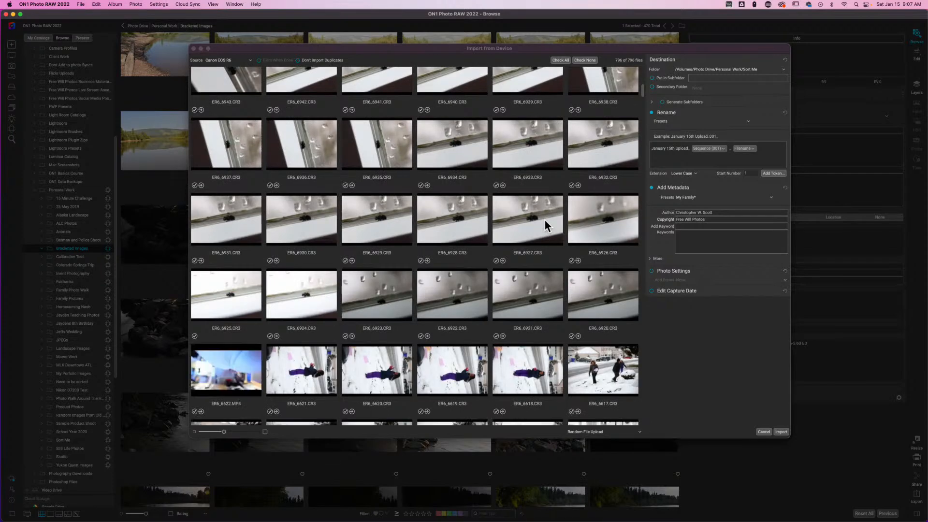
Step: Look through the Canon EOS R6 photos offered for import, including the oatmeal skin care product shots, and cancel the import
scroll(544, 220, down, 2)
scroll(545, 220, down, 1)
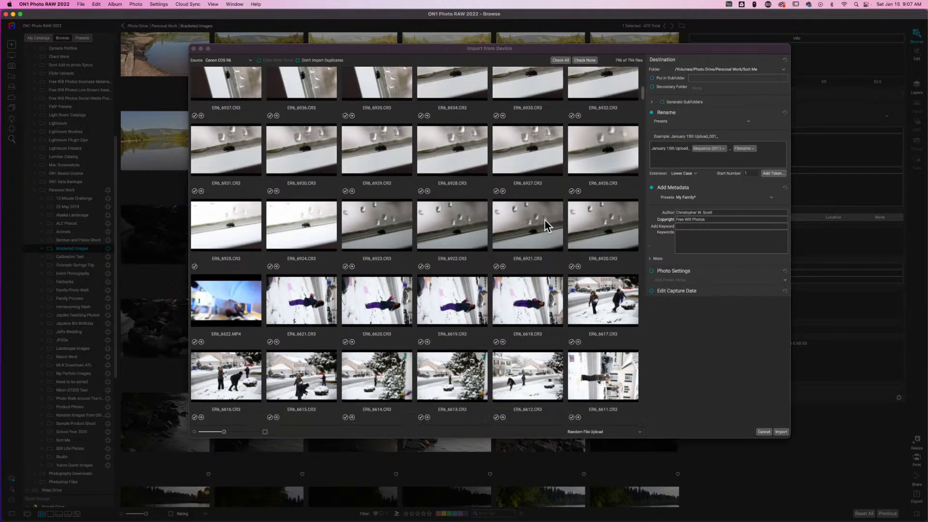
scroll(544, 221, down, 20)
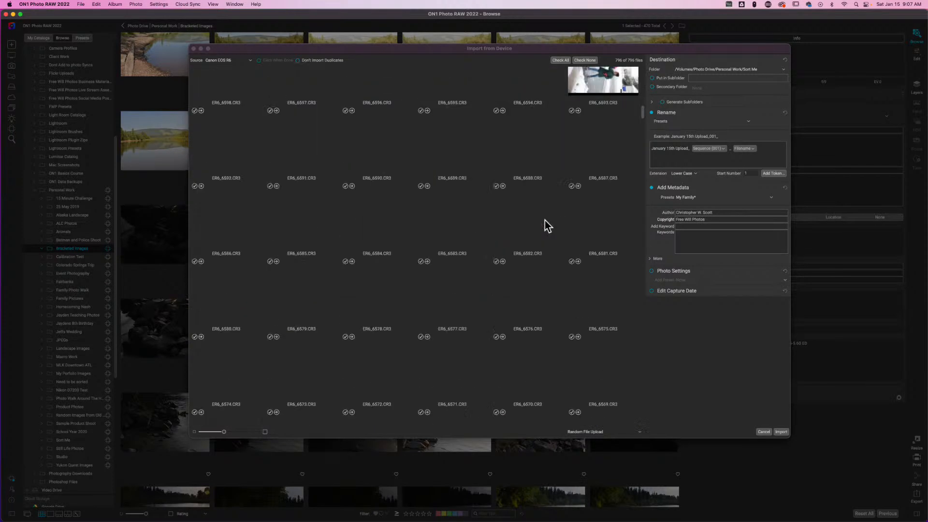
scroll(544, 221, down, 5)
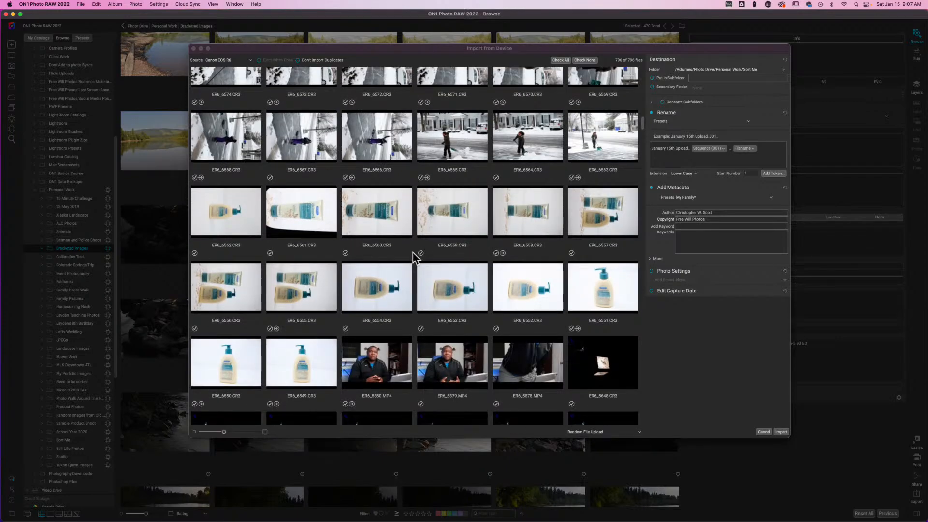
scroll(413, 253, up, 5)
click(765, 432)
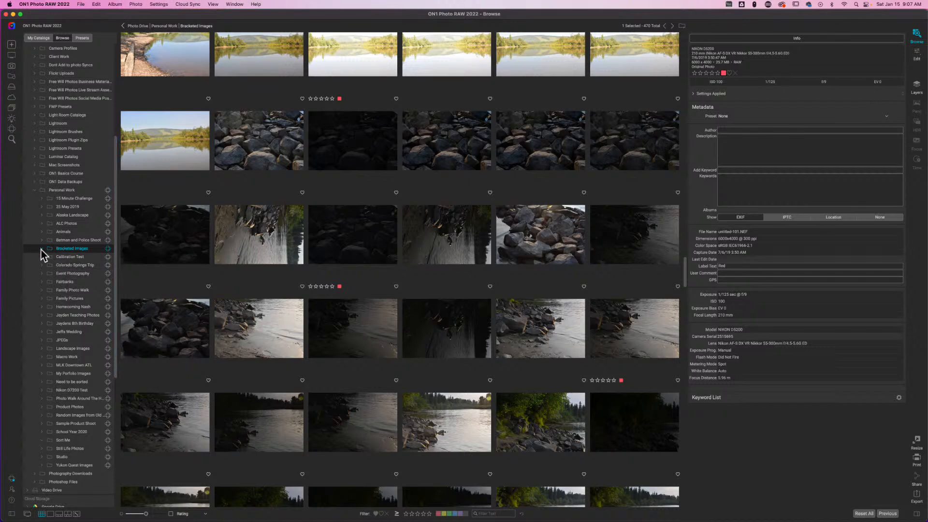
Step: Open the Still Life Photos folder inside Personal Work and expand its subfolders
scroll(77, 291, down, 5)
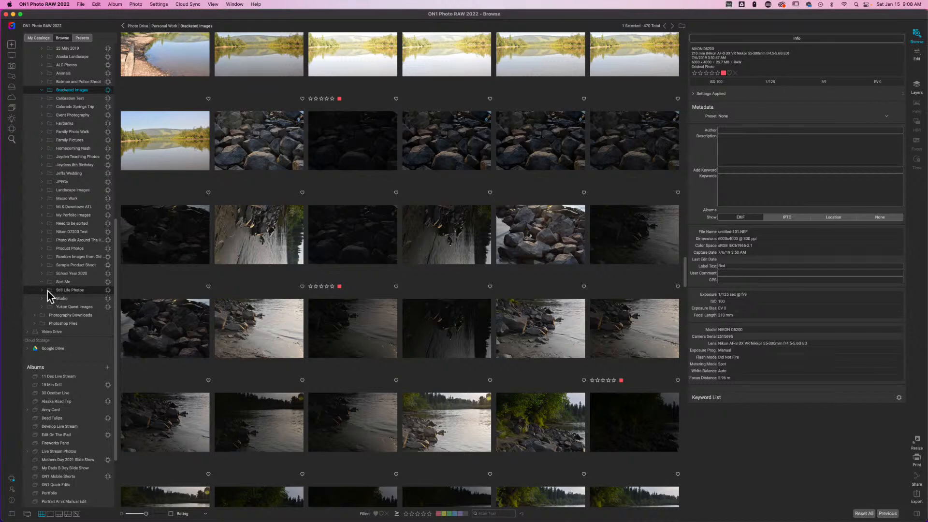
click(64, 290)
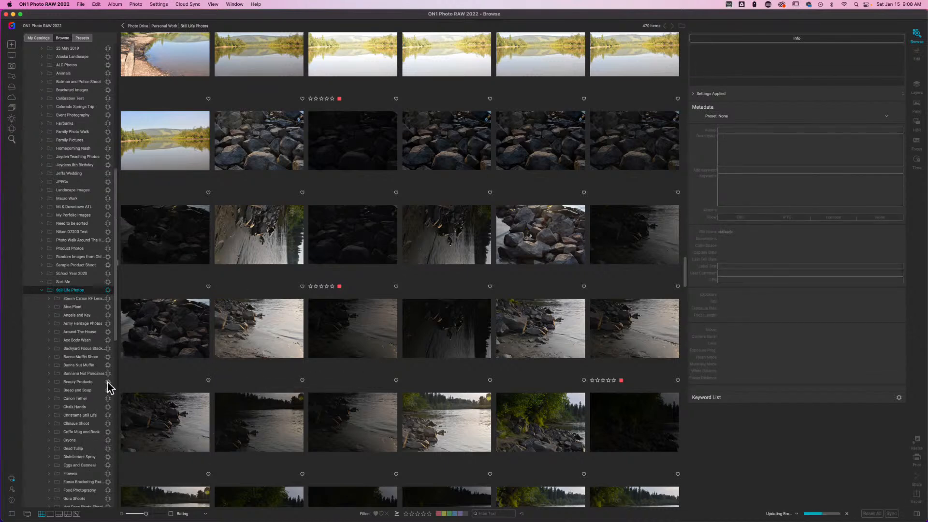
scroll(75, 379, down, 1)
scroll(75, 379, down, 3)
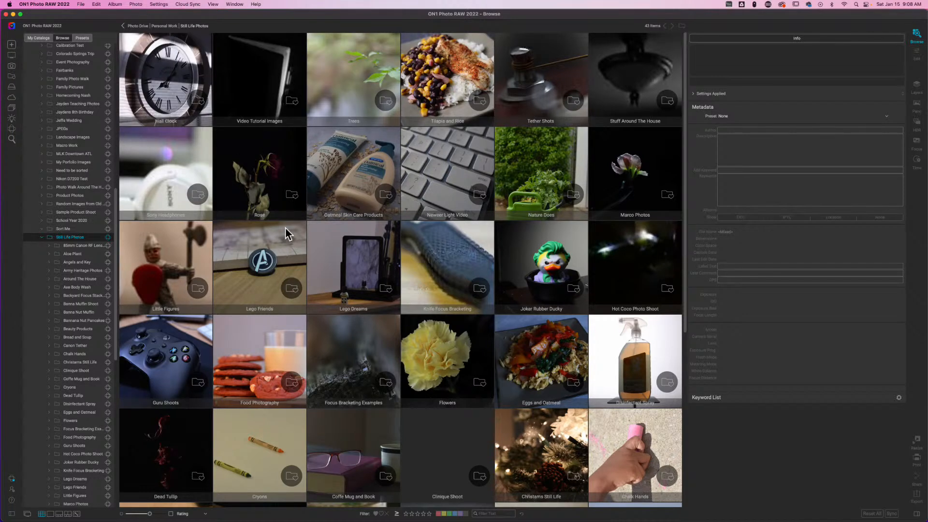
Step: Look through the photos in the Oatmeal Skin Care Products folder and return to the Still Life Photos folder
click(366, 168)
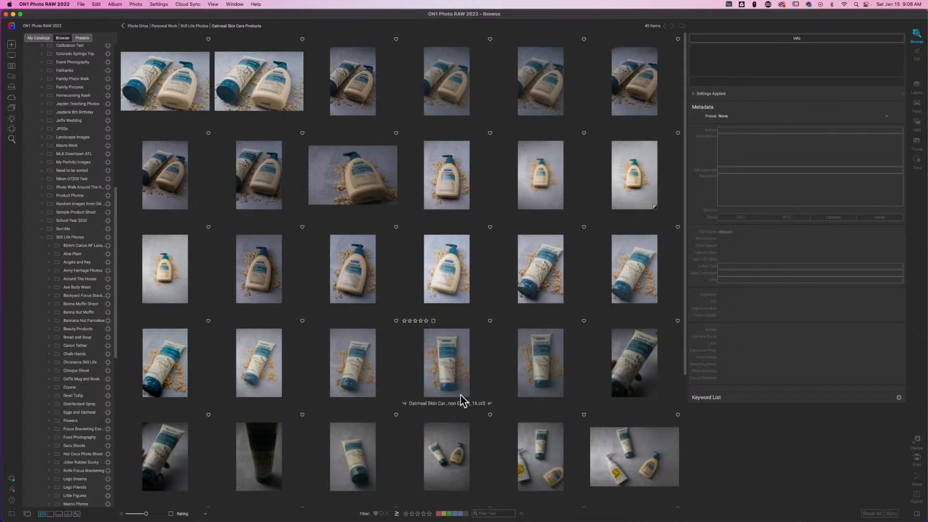
scroll(480, 352, down, 4)
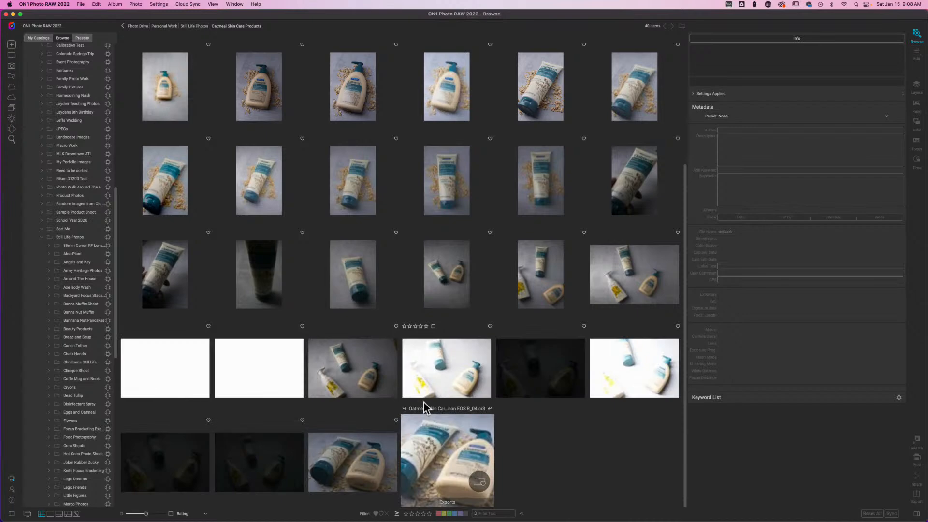
scroll(423, 402, up, 4)
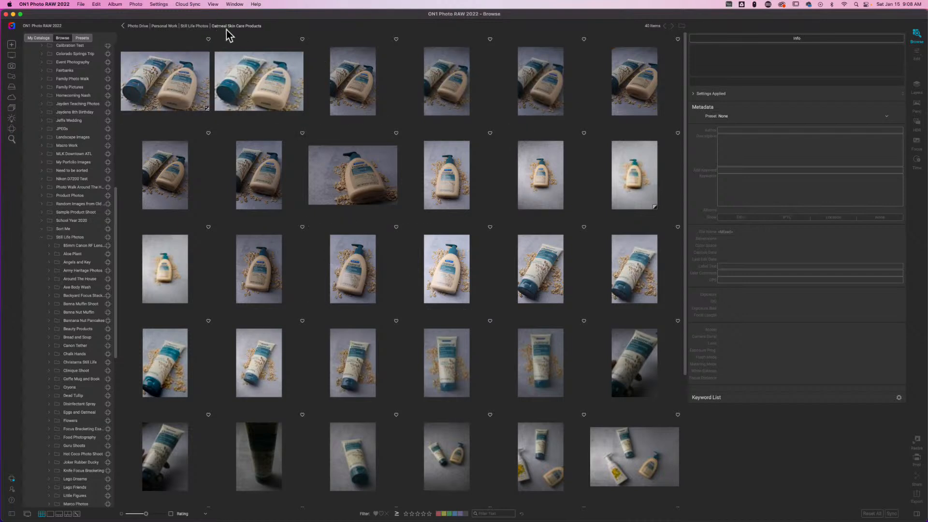
click(195, 28)
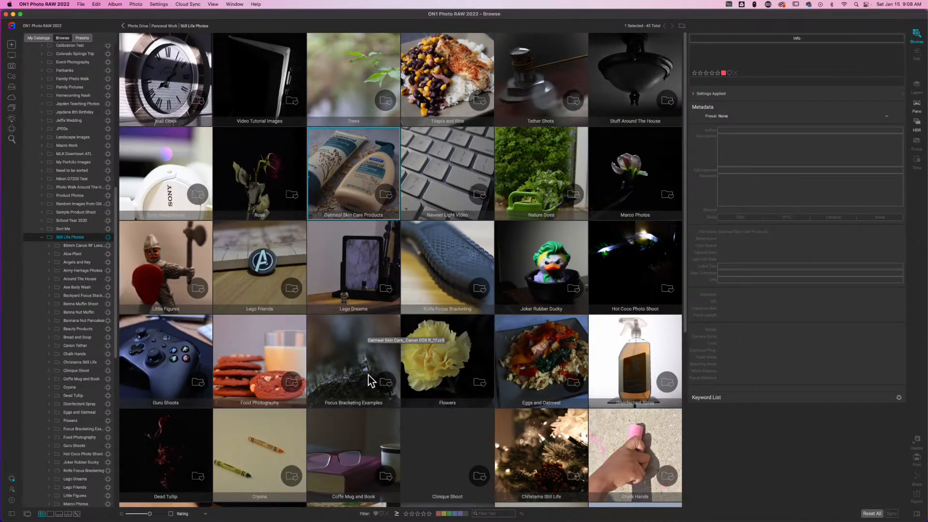
Step: Add an empty subfolder named Oatmeal Skin Care Live Stream to Still Life Photos without moving the selected items, and open it
scroll(484, 423, down, 6)
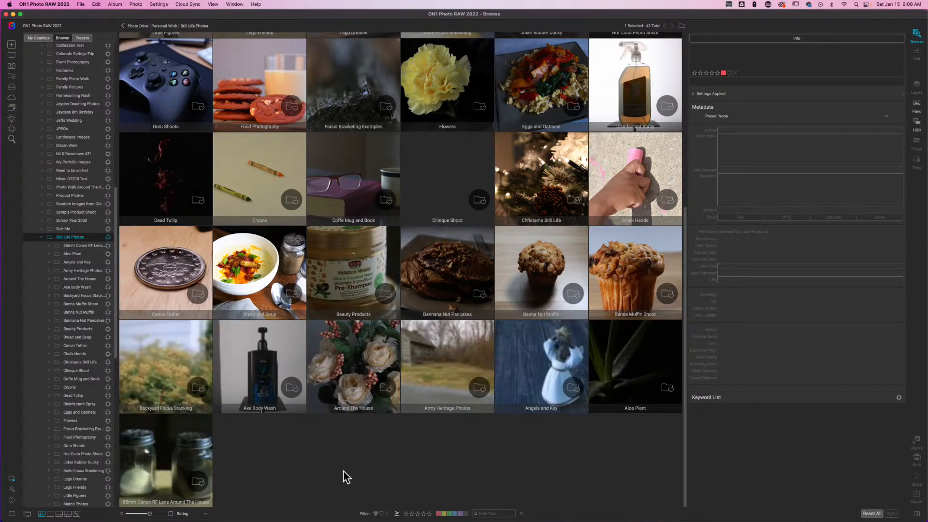
right_click(269, 454)
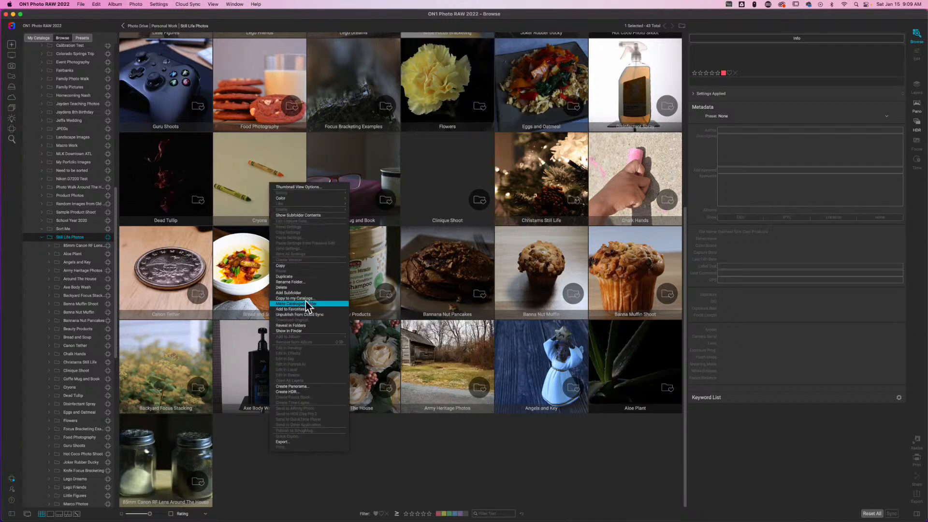
click(327, 293)
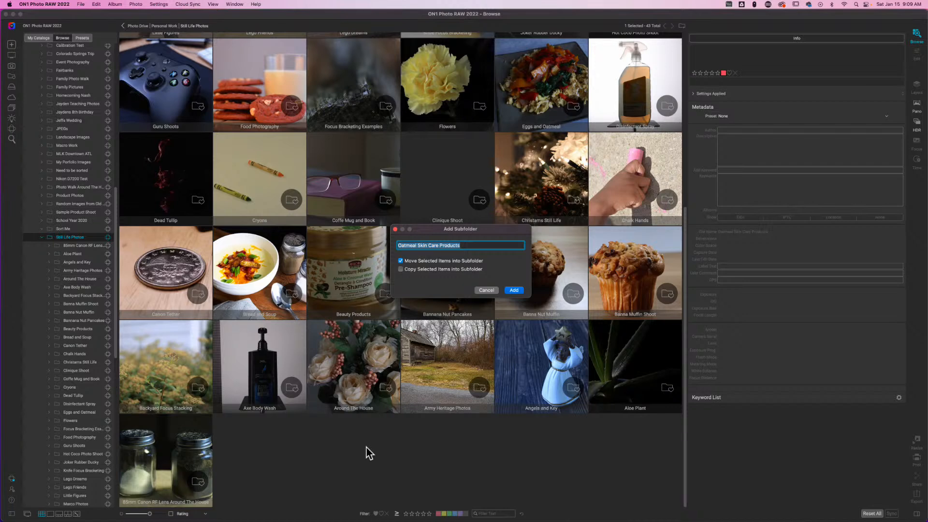
text(Oatmeal Skin Care Live Stream)
click(401, 263)
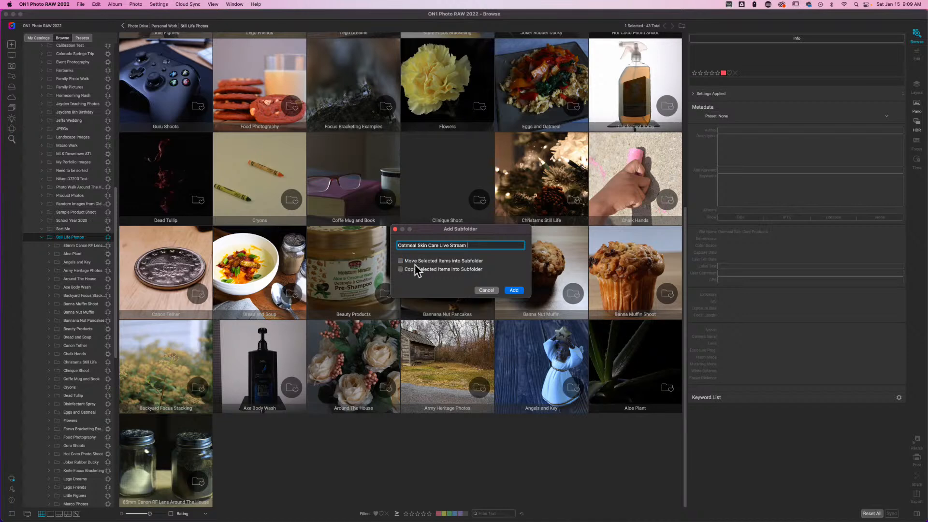
click(516, 291)
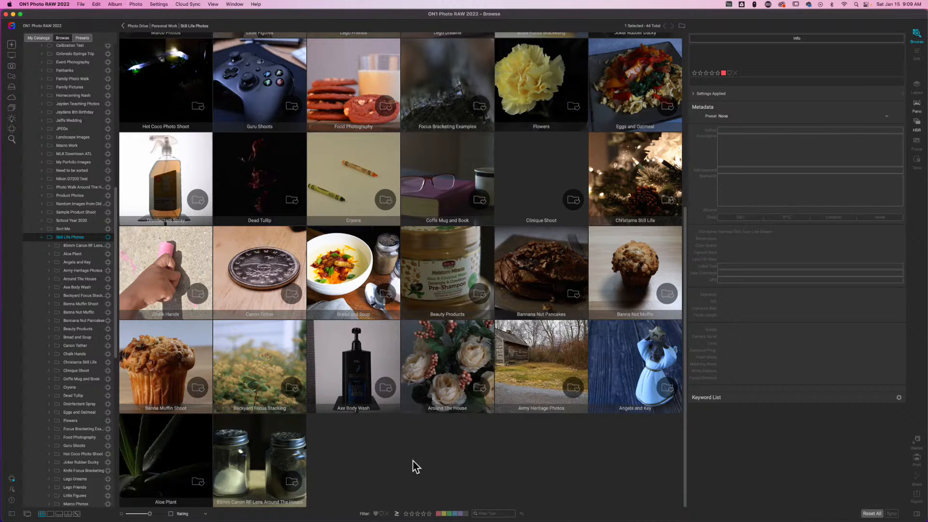
scroll(413, 461, up, 5)
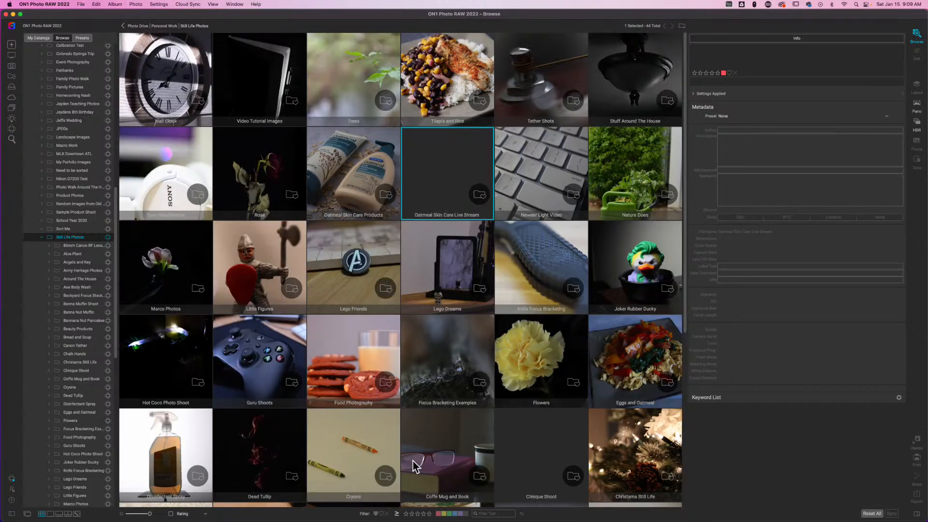
double_click(428, 170)
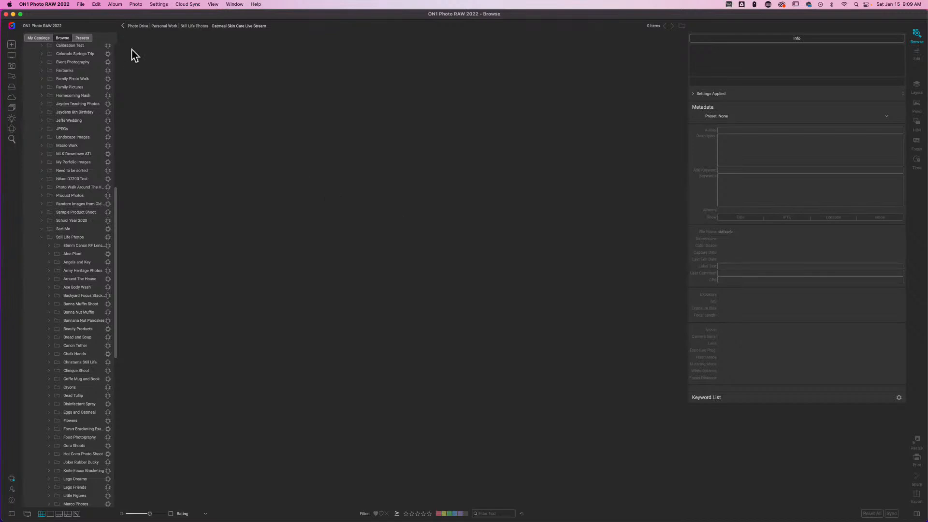
Step: Check the EOS_DIGITAL source's photos and the available sources in the Import from Device window, and close the window
click(81, 5)
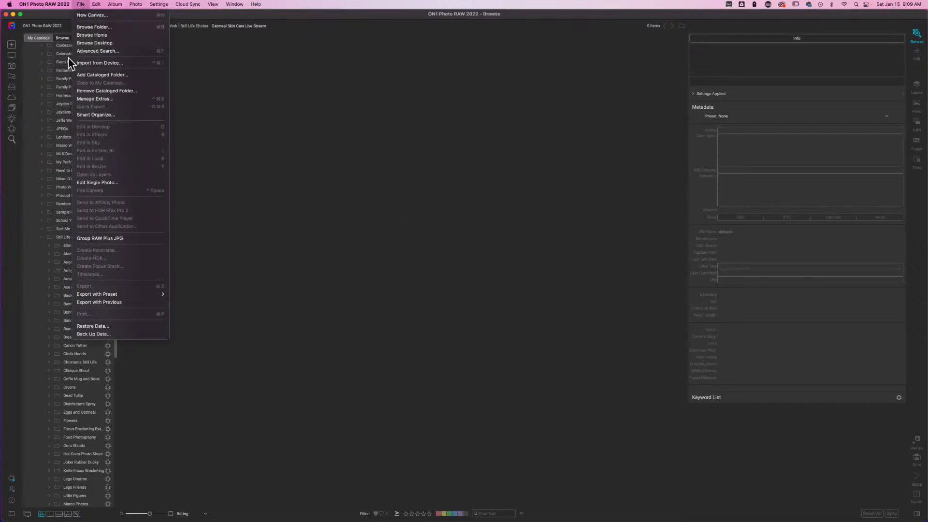
click(120, 61)
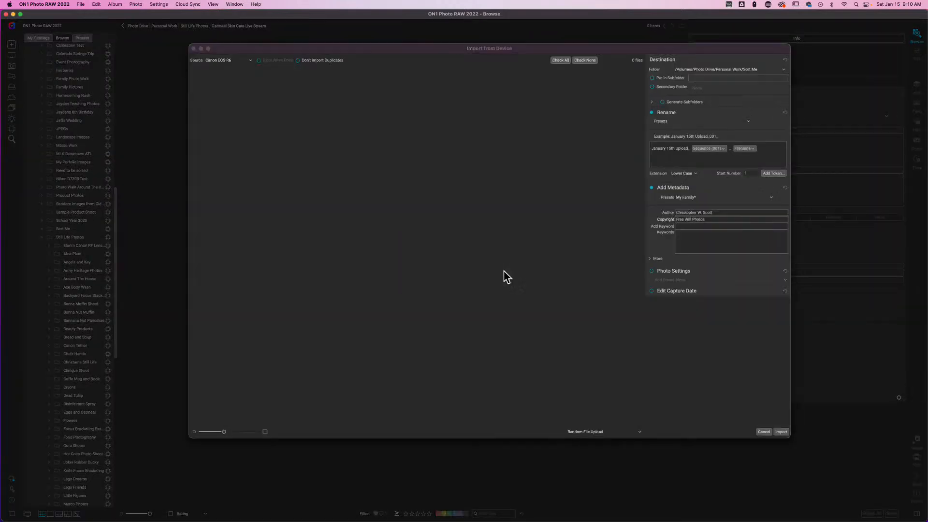
click(543, 268)
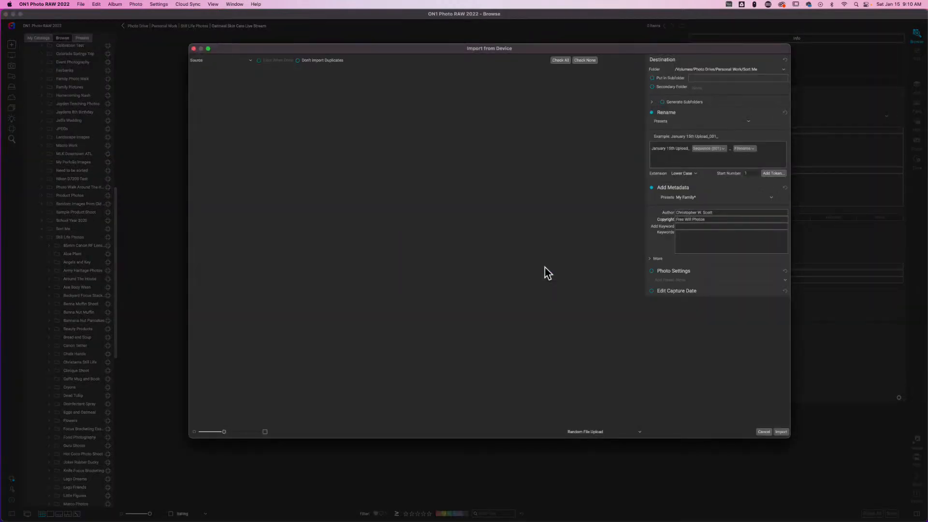
click(251, 61)
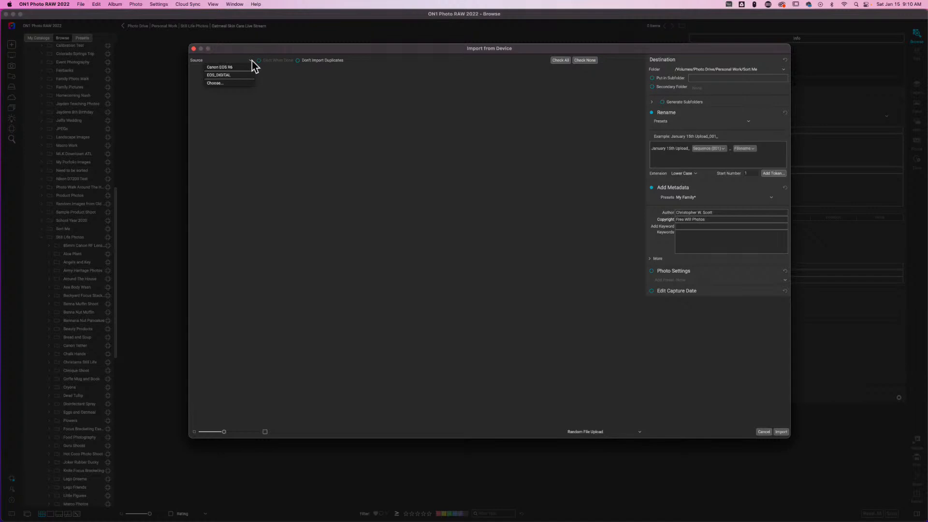
click(222, 76)
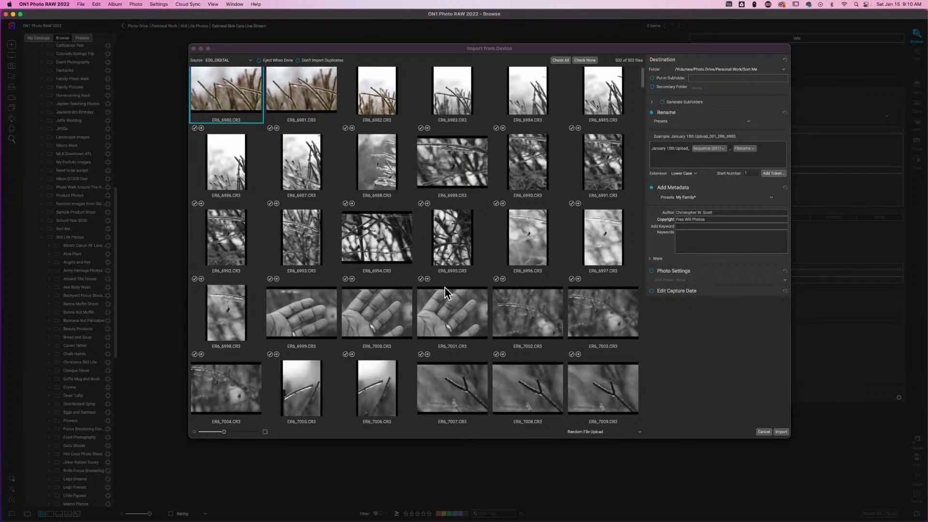
drag(644, 76, 638, 57)
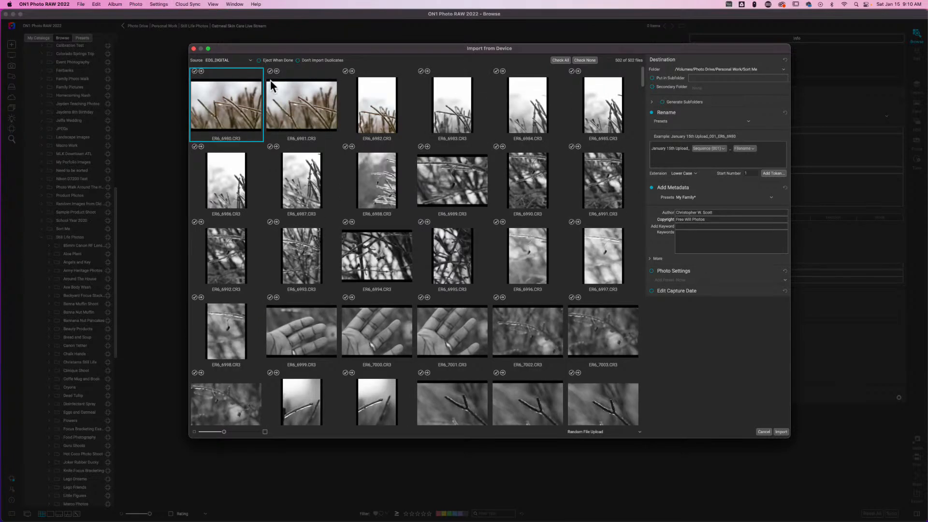
click(250, 60)
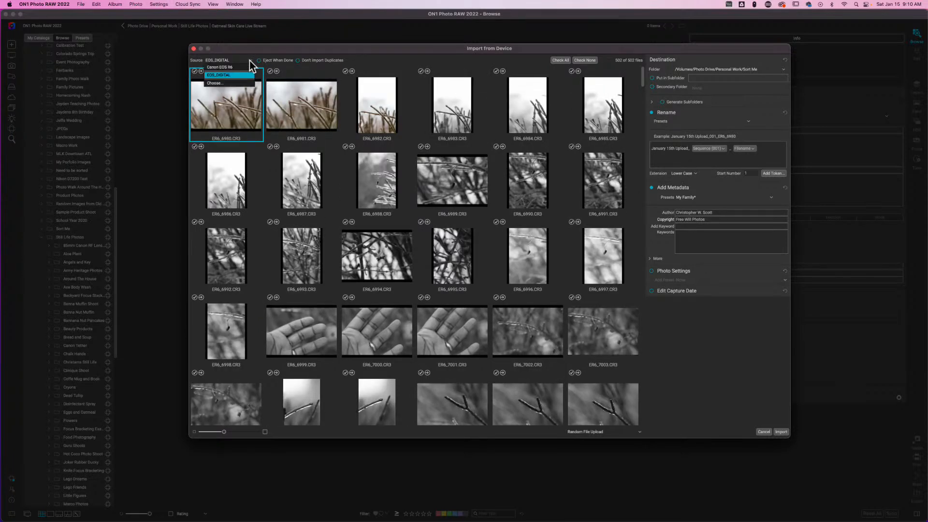
click(550, 51)
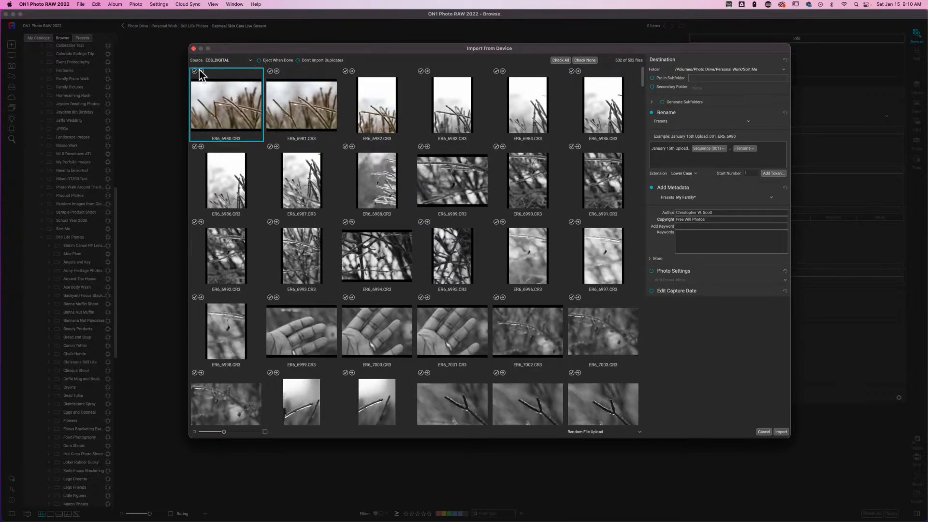
click(194, 49)
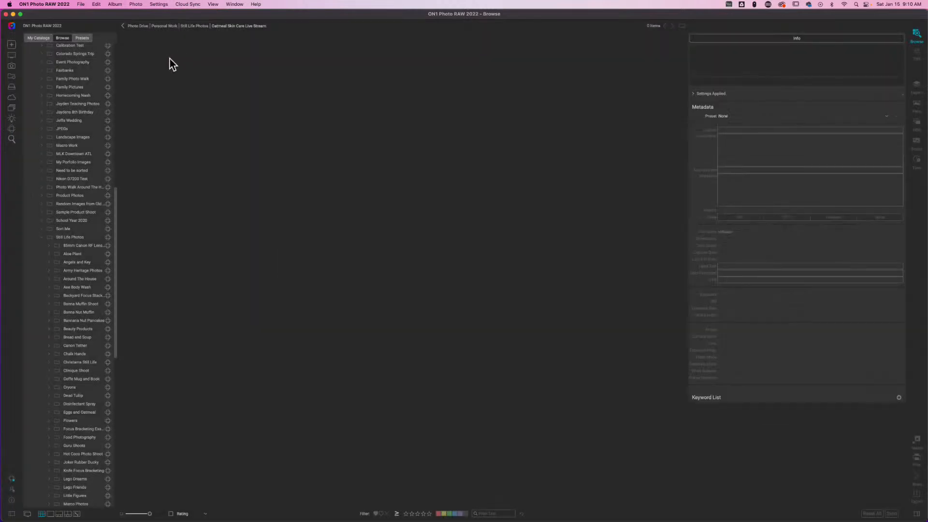
Step: Try again to load the connected camera's photos in the Import from Device window, and close the window
click(81, 4)
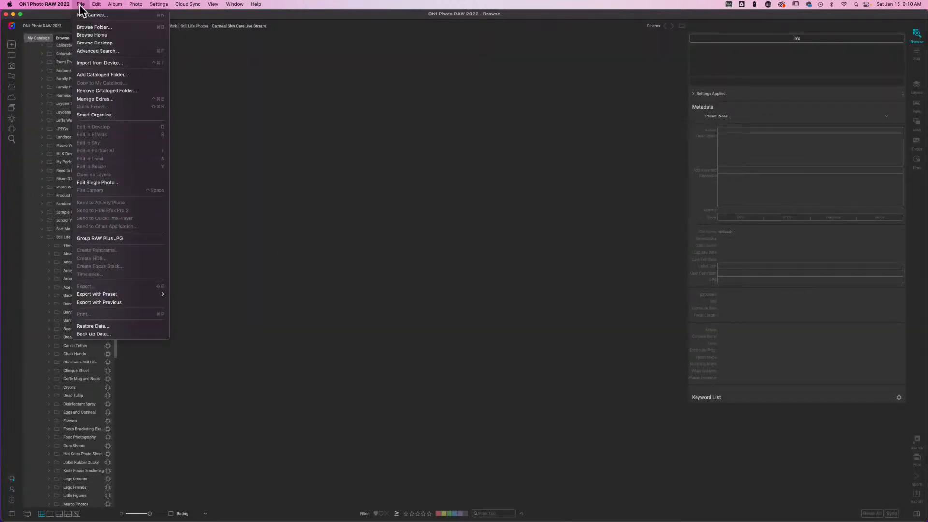
click(125, 63)
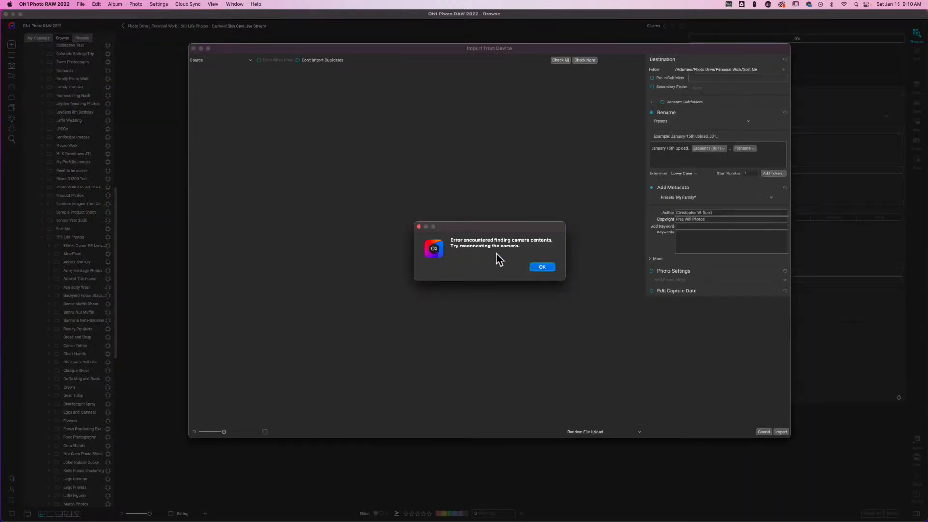
click(542, 267)
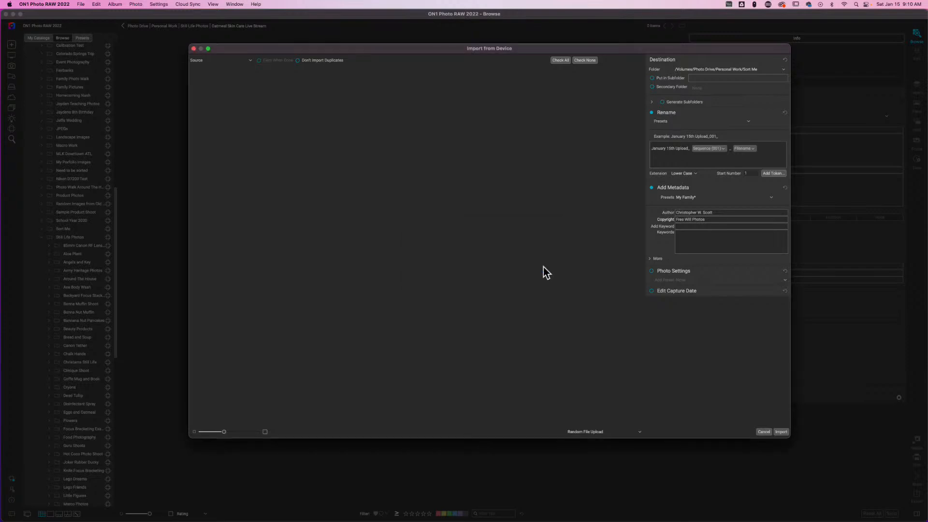
click(193, 49)
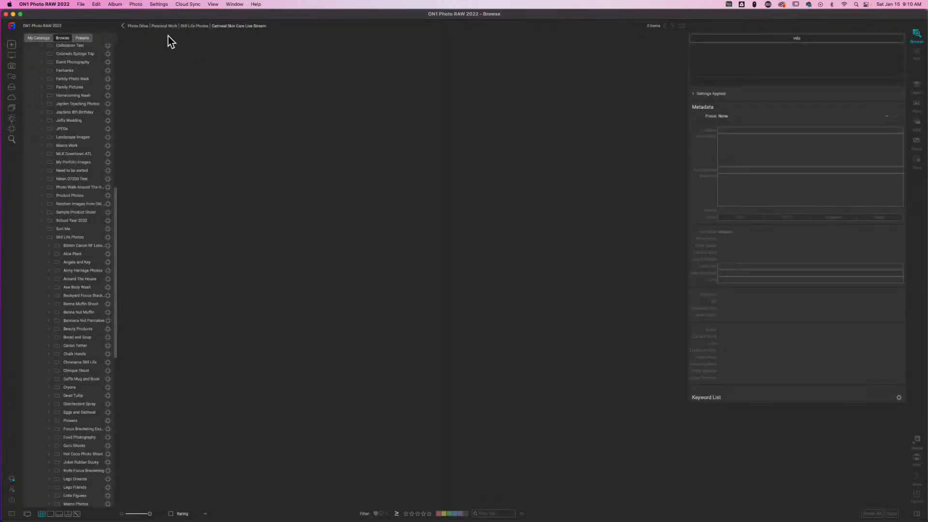
Step: View the EOS_DIGITAL card's folder in Finder, close it, and return to the minimized ON1 Photo RAW 2022 window
click(13, 14)
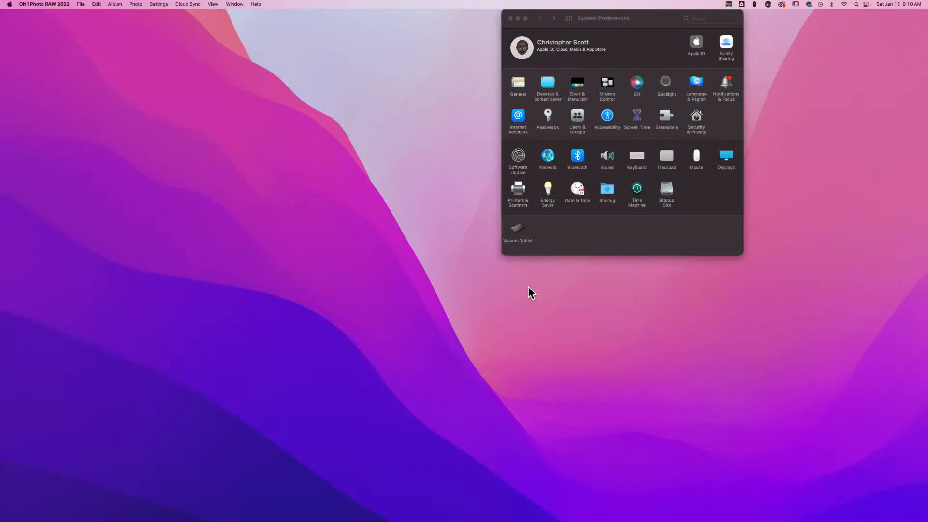
click(909, 117)
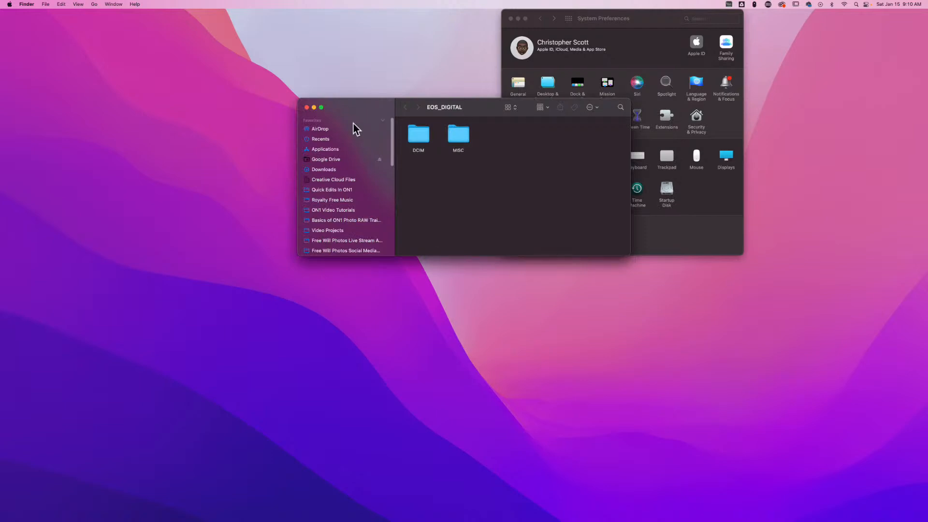
click(306, 109)
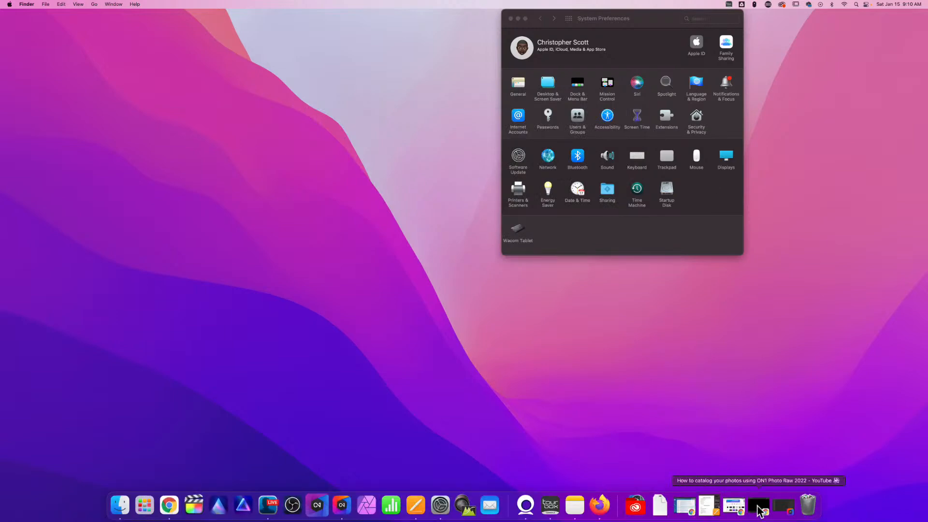
click(780, 507)
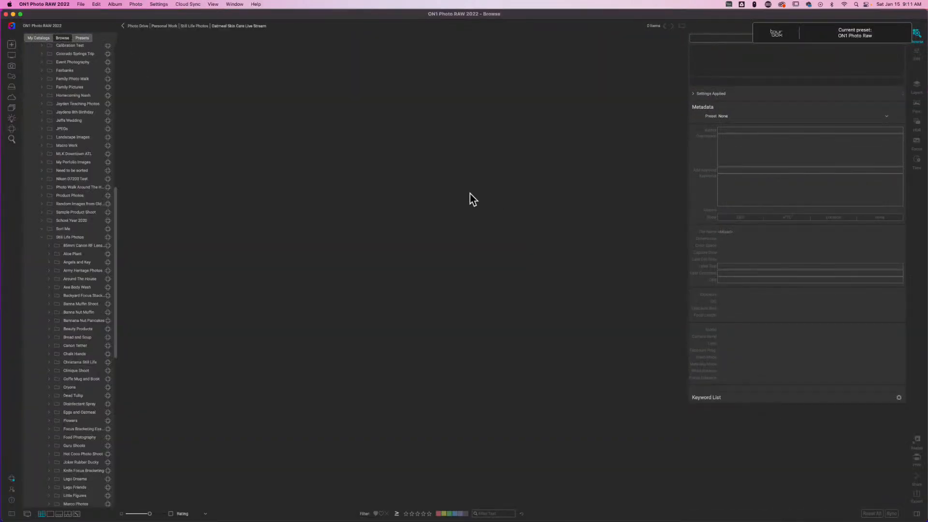
Step: Open the Import from Device window and load the photos from the EOS_DIGITAL source
click(80, 5)
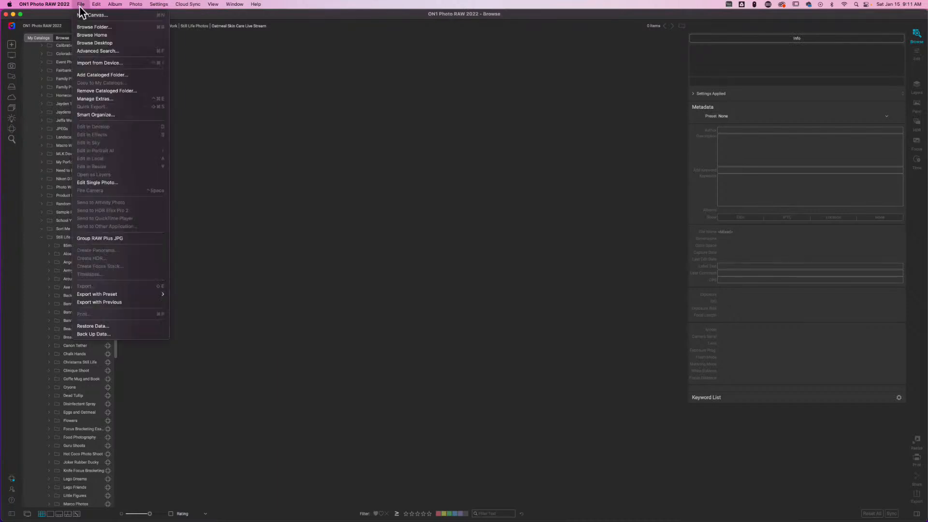
click(92, 63)
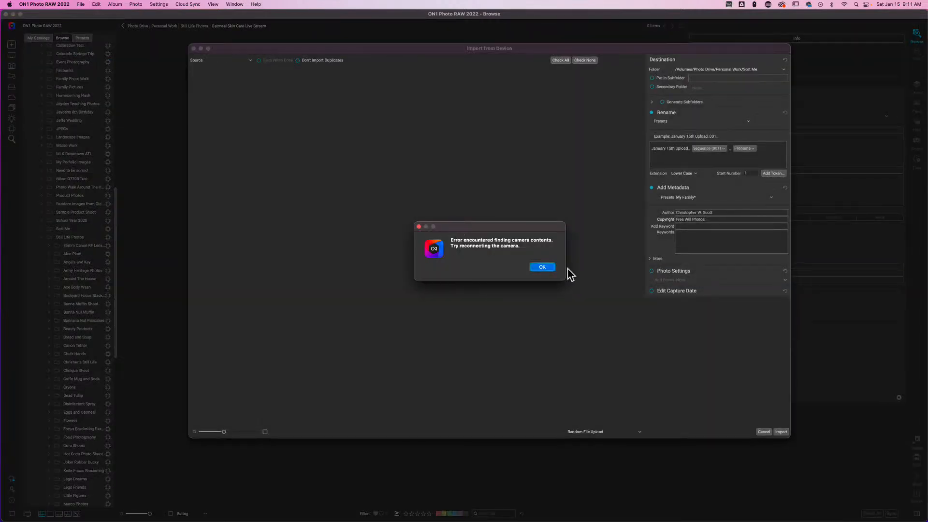
click(540, 268)
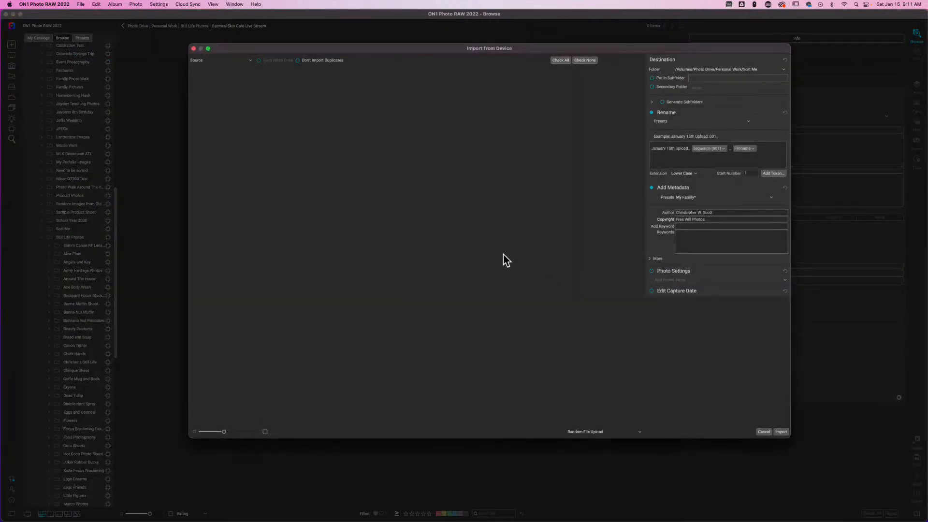
click(249, 60)
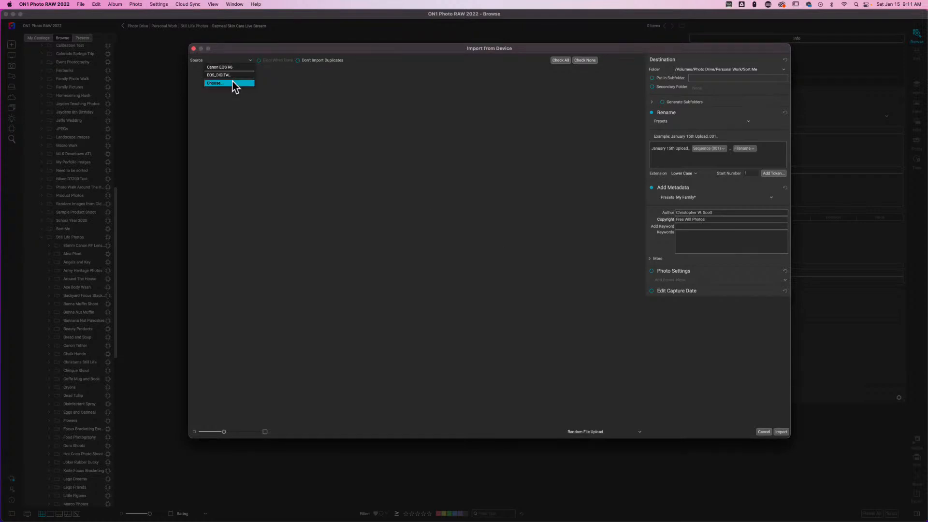
click(229, 75)
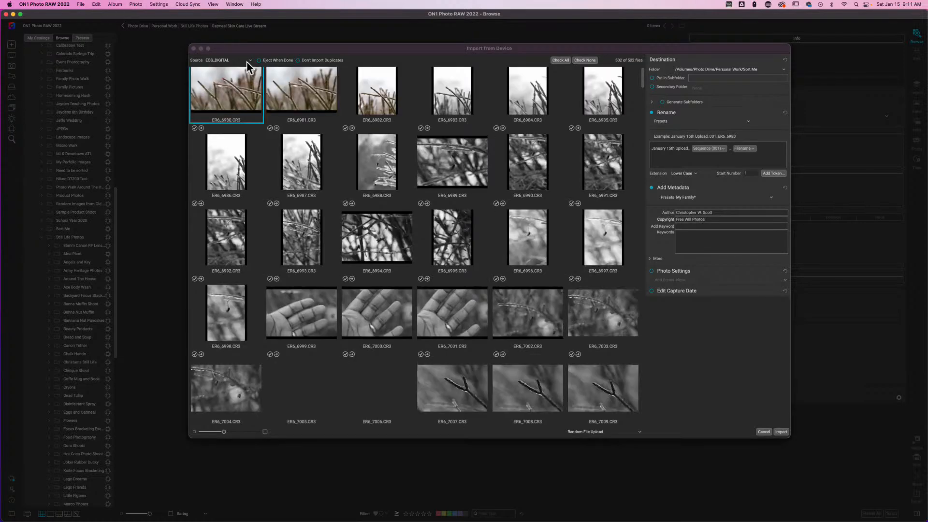
Step: Try to add the EOS_DIGITAL card as a custom import source by choosing its folder
click(248, 60)
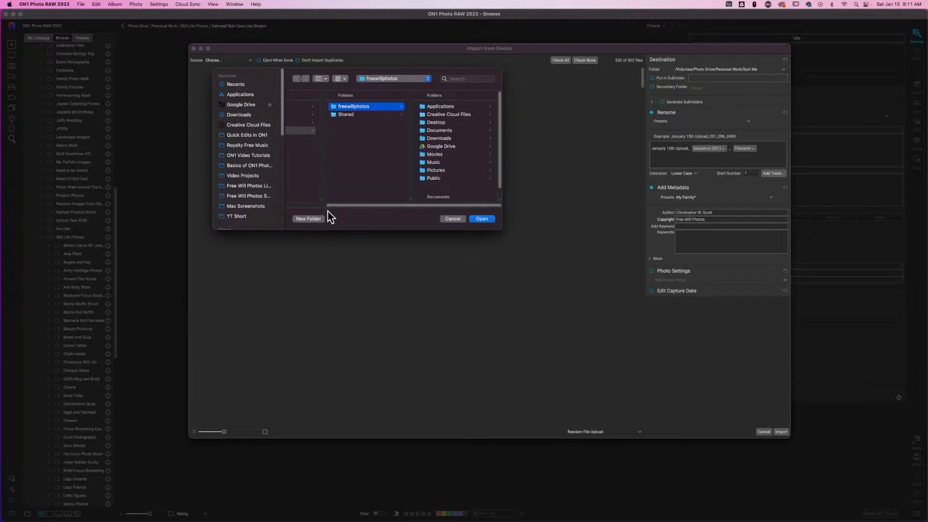
drag(283, 129, 284, 182)
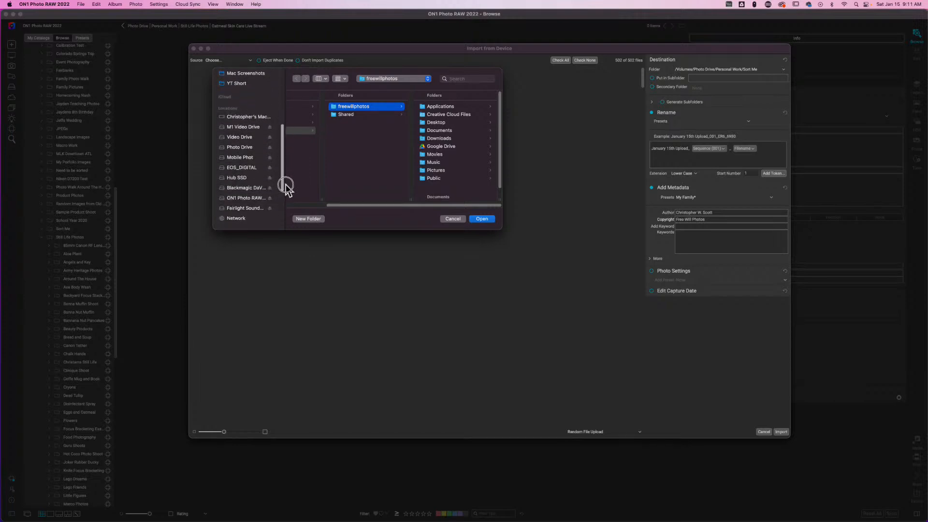
click(245, 163)
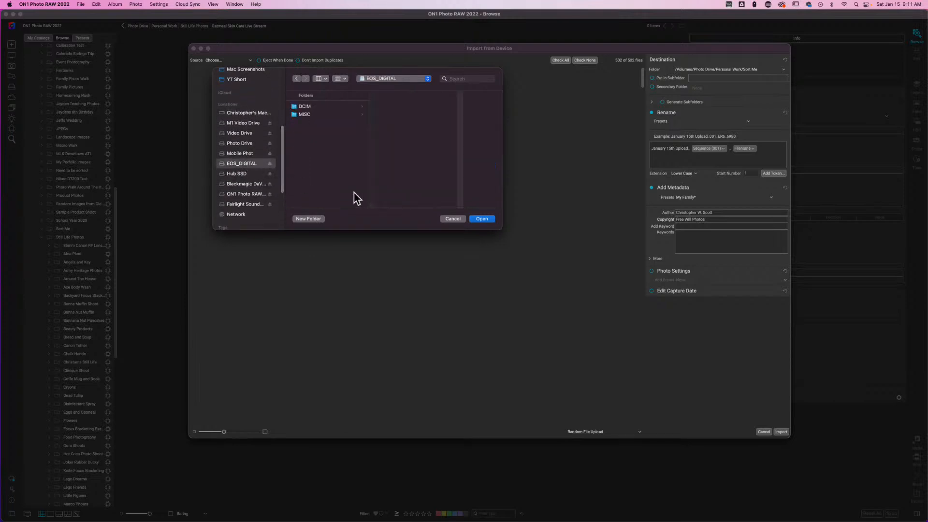
click(482, 219)
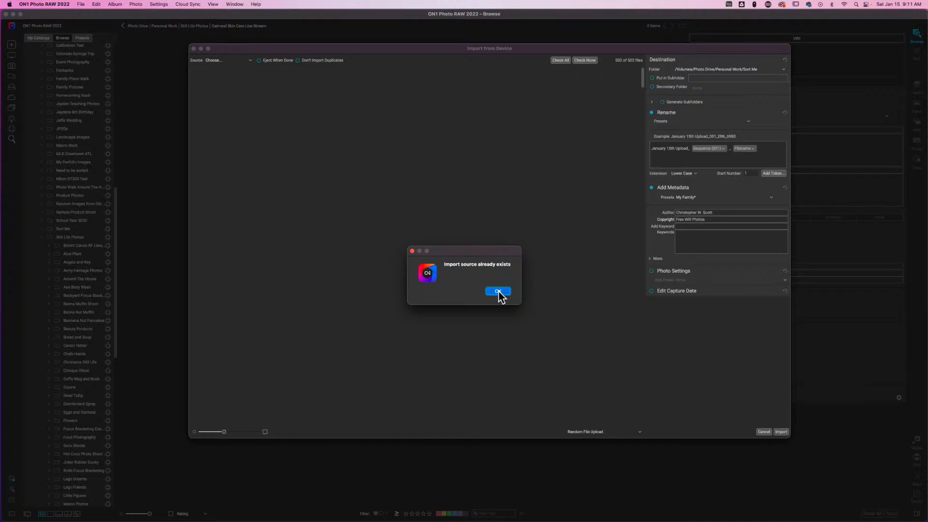
click(498, 292)
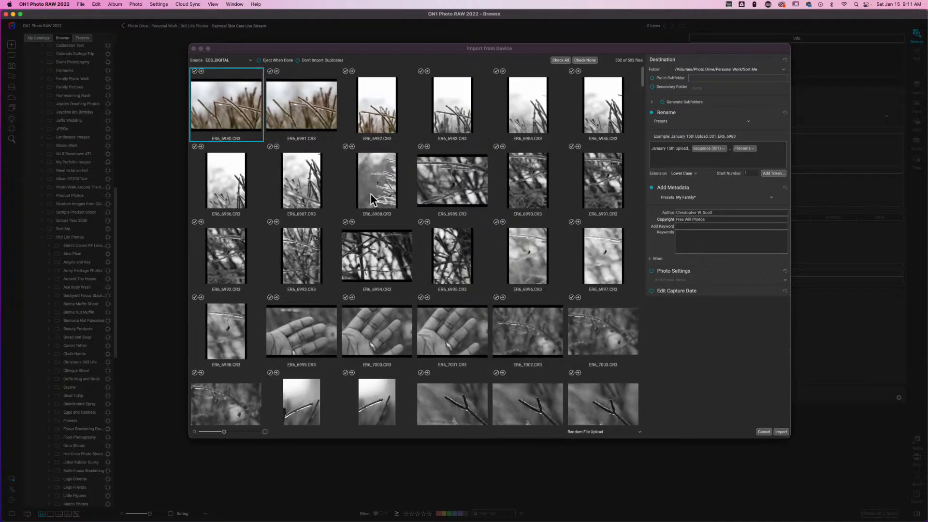
Step: Look through the EOS_DIGITAL card's thumbnails from the first to the last file and return to the first row
scroll(416, 217, down, 15)
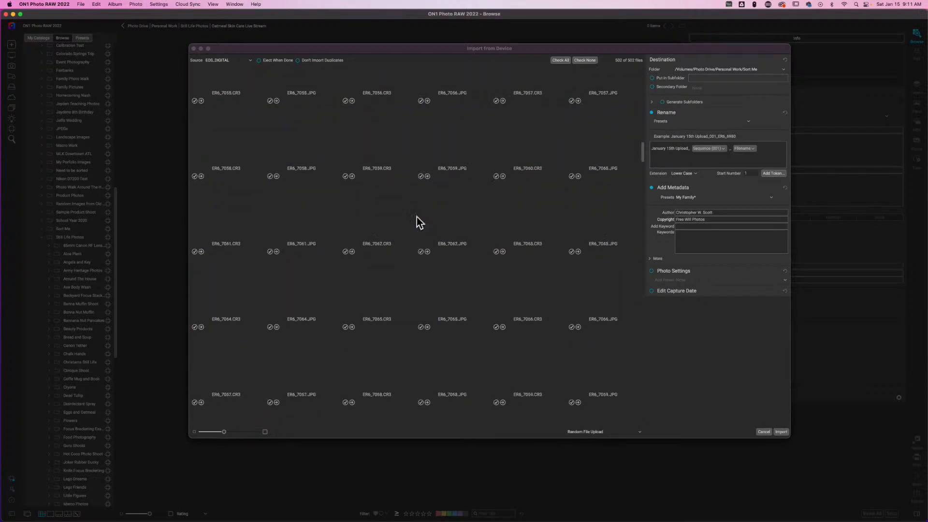
scroll(417, 216, down, 20)
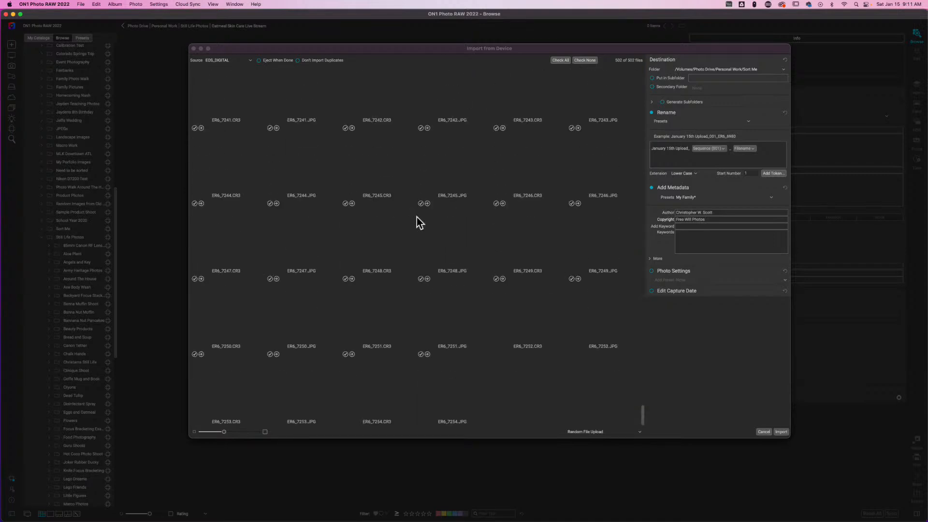
scroll(417, 216, up, 12)
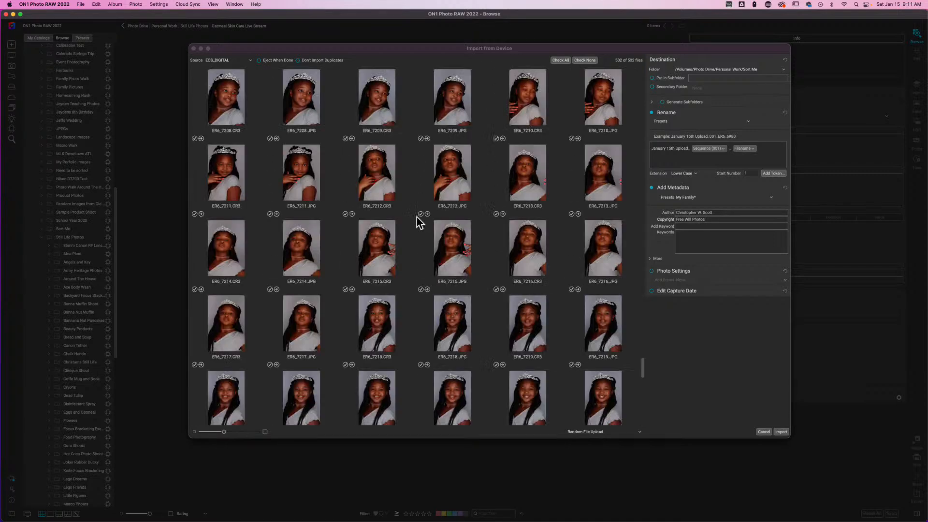
scroll(417, 217, up, 13)
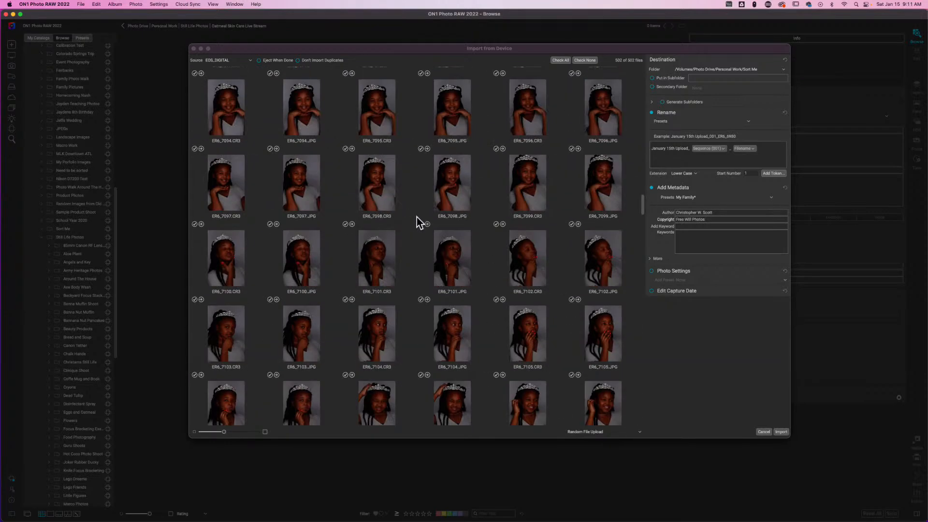
scroll(417, 217, up, 12)
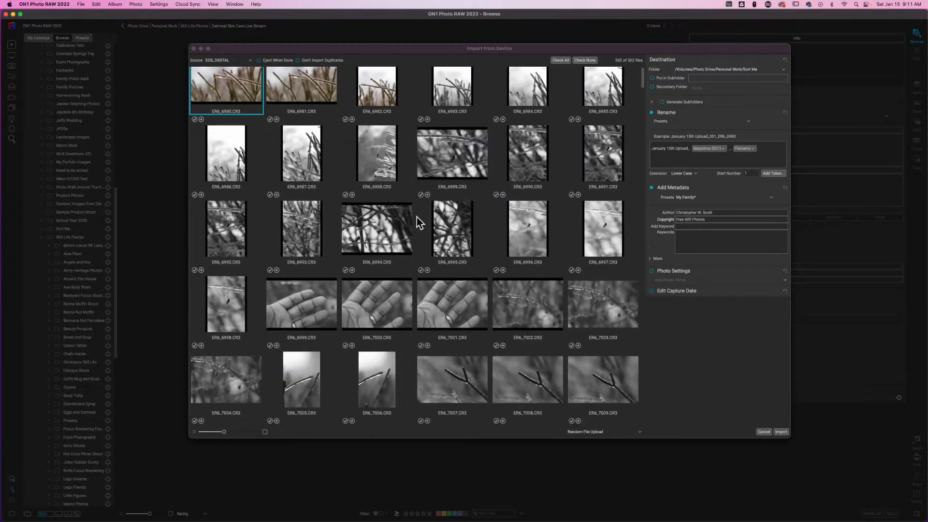
scroll(417, 217, up, 2)
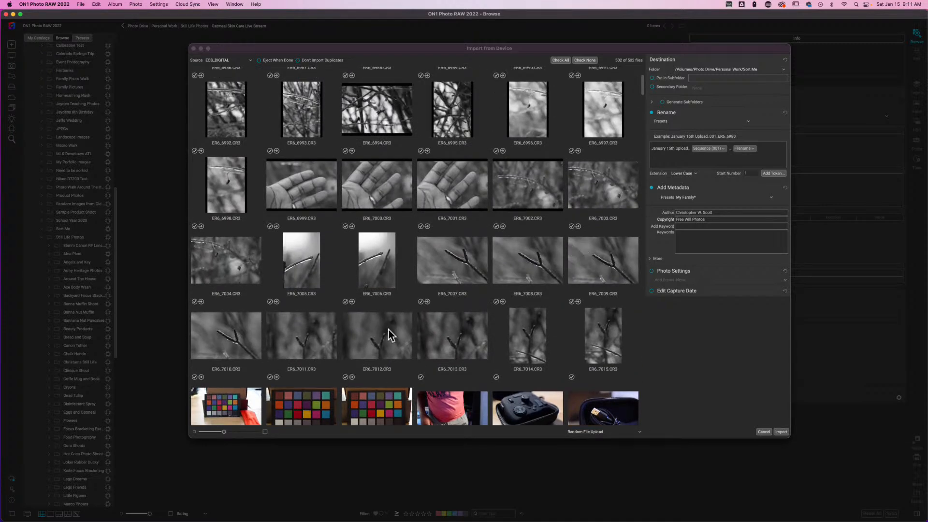
scroll(526, 331, down, 6)
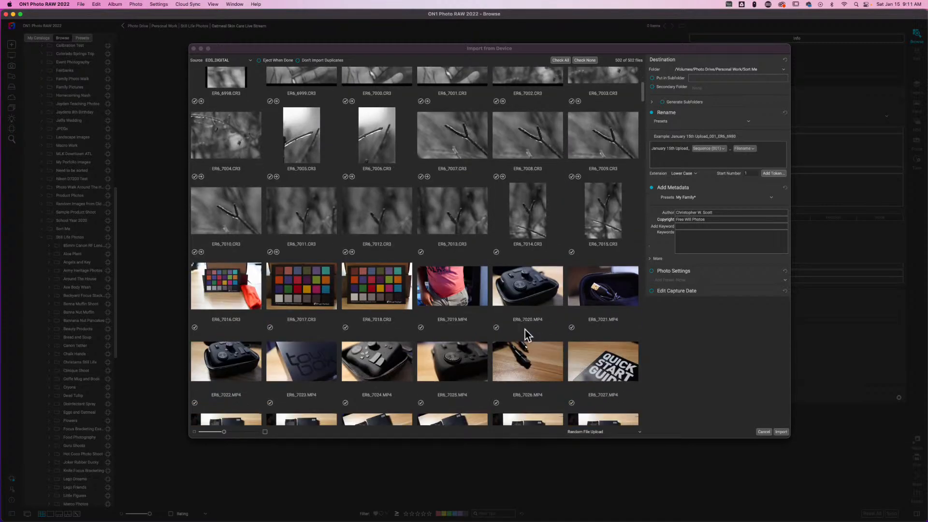
scroll(526, 333, up, 10)
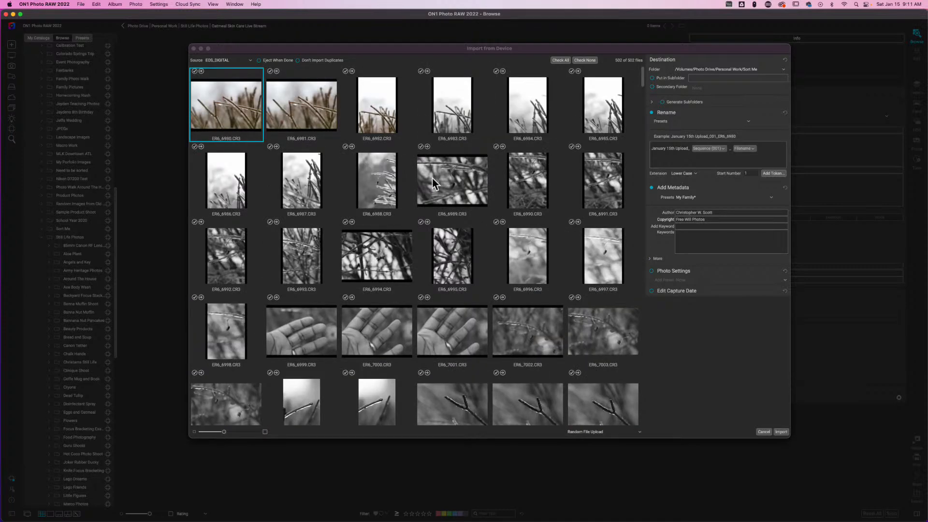
Step: Uncheck all files for import and check only the six in the first row, ER6_6980.CR3 through ER6_6985.CR3
click(603, 62)
click(581, 60)
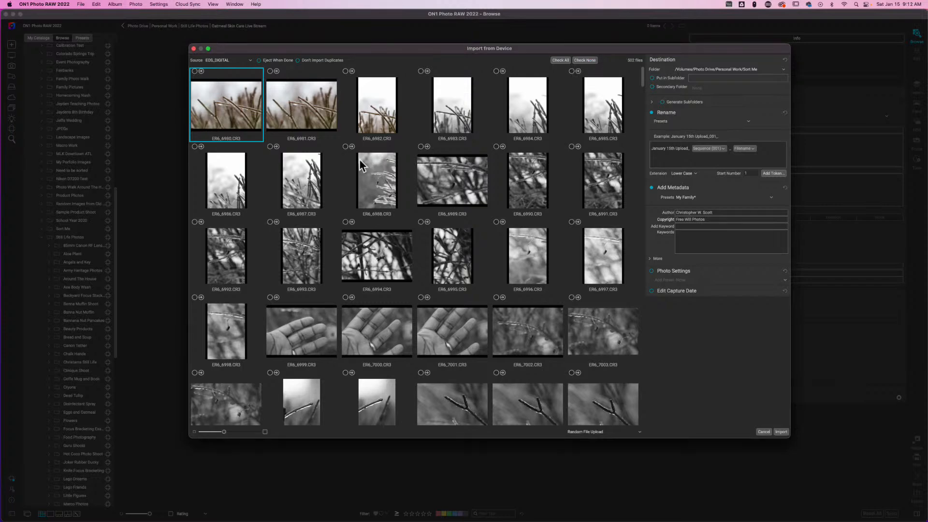
shift+click(612, 116)
click(572, 72)
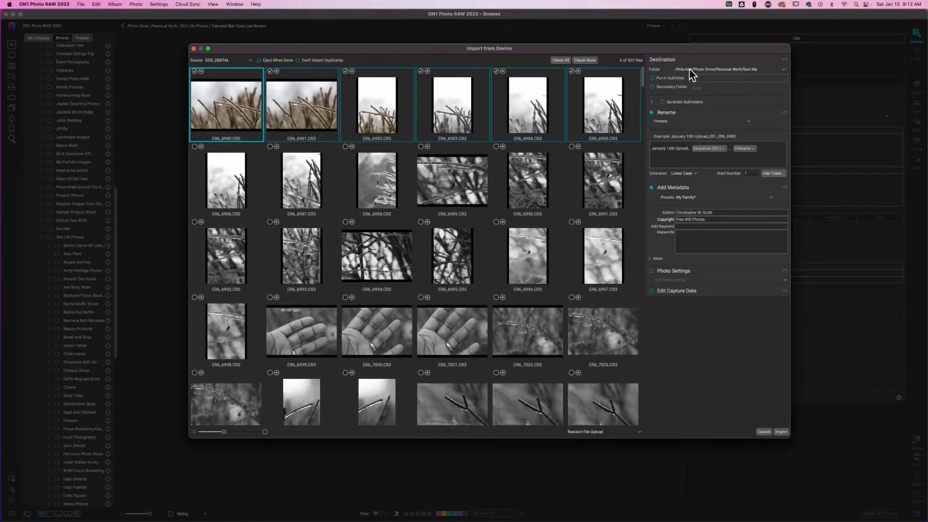
Step: Set the destination folder to the current browse location, Oatmeal Skin Care Live Stream, and import the checked photos
click(783, 74)
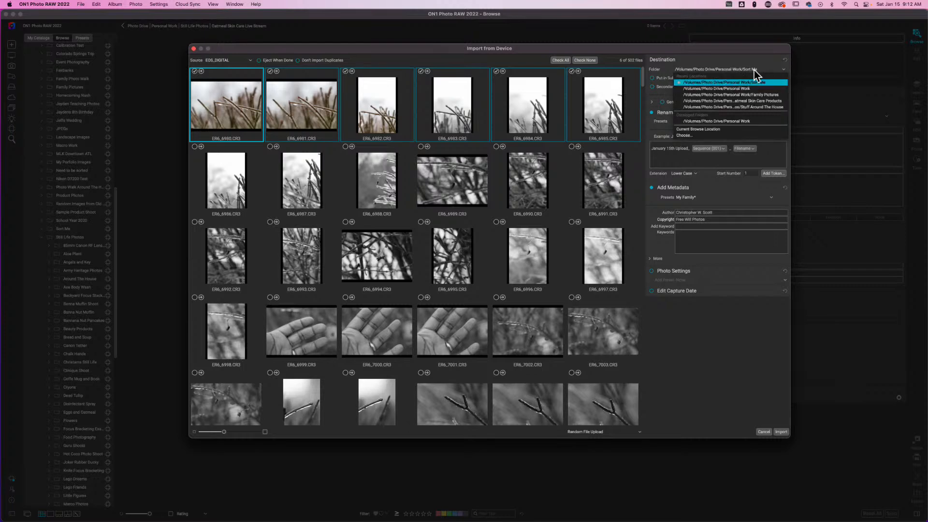
click(726, 130)
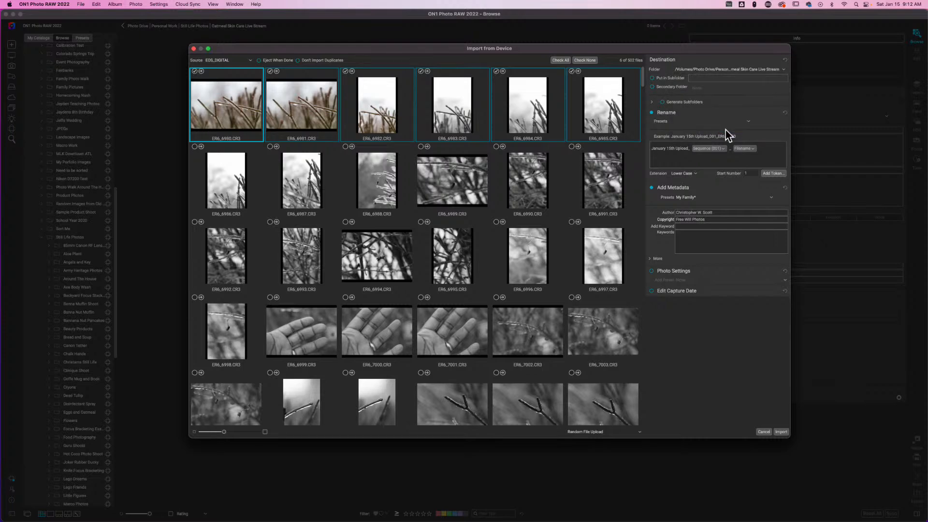
drag(375, 48, 452, 68)
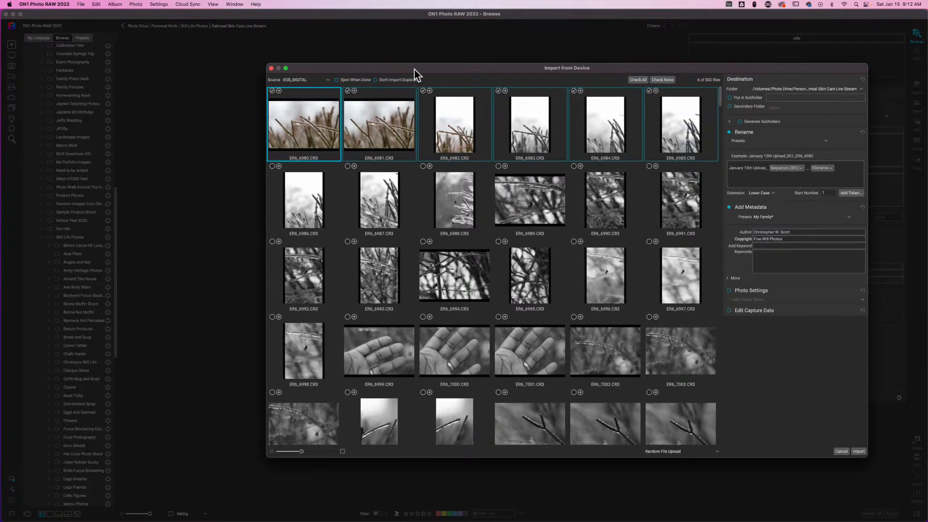
drag(414, 70, 330, 52)
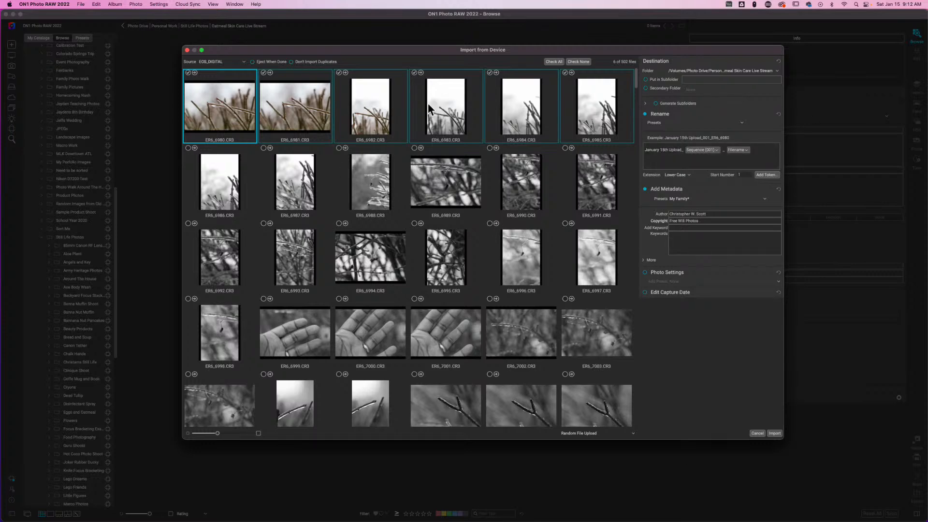
click(773, 72)
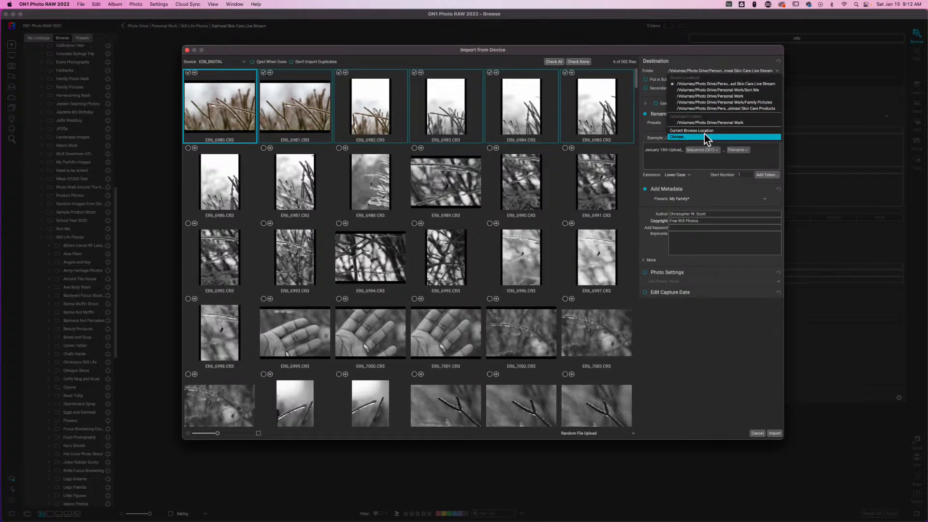
click(725, 67)
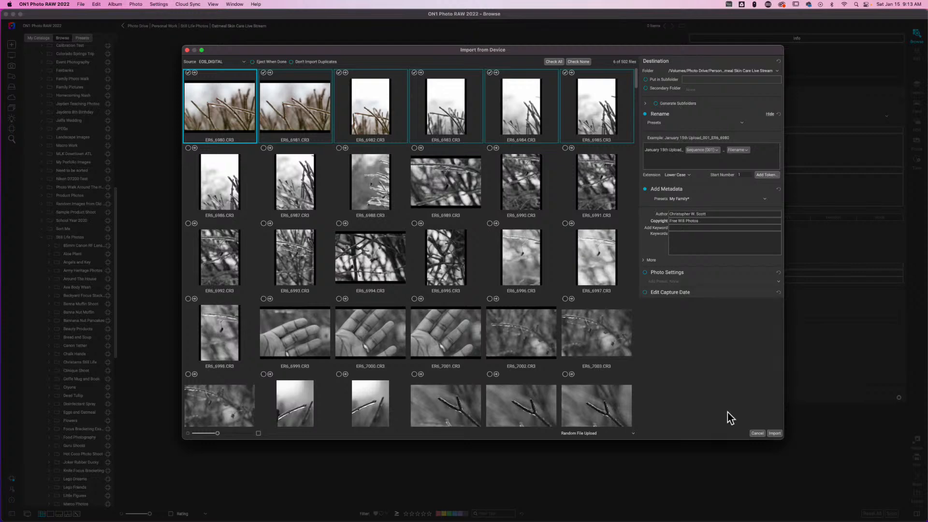
click(776, 433)
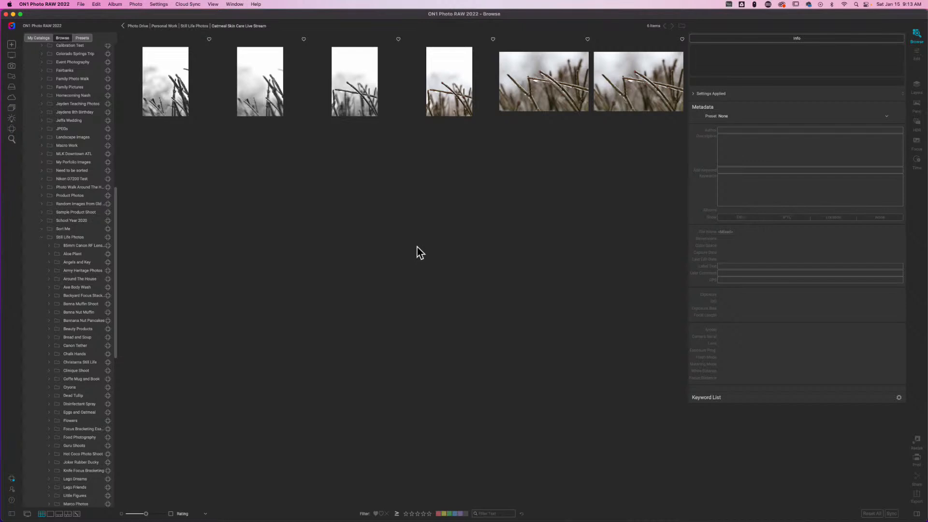
Step: Look over the subfolders of Still Life Photos and reopen Oatmeal Skin Care Live Stream to view the imported photos
click(204, 27)
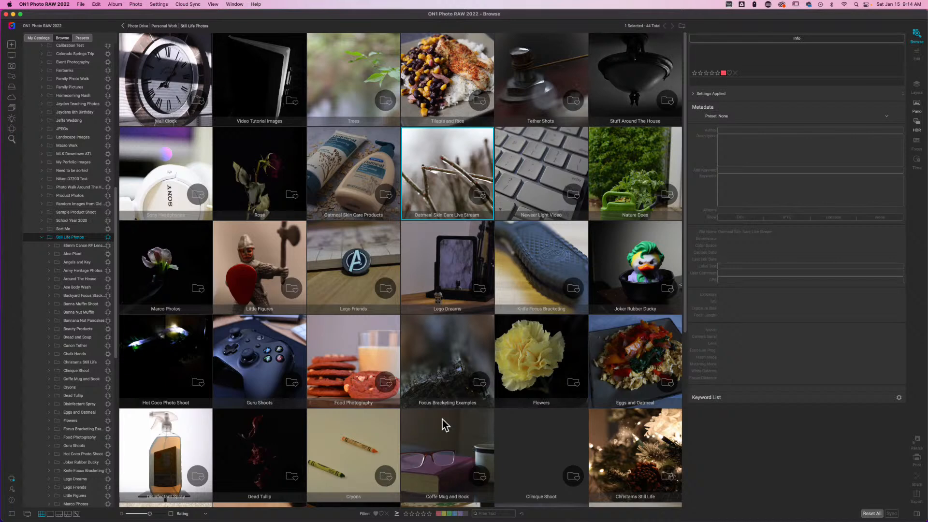
scroll(445, 425, down, 5)
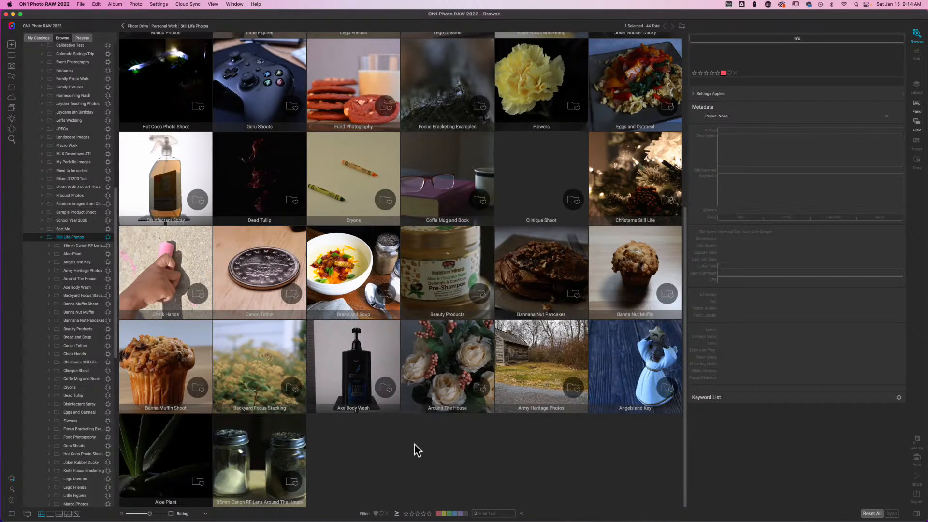
scroll(401, 454, up, 3)
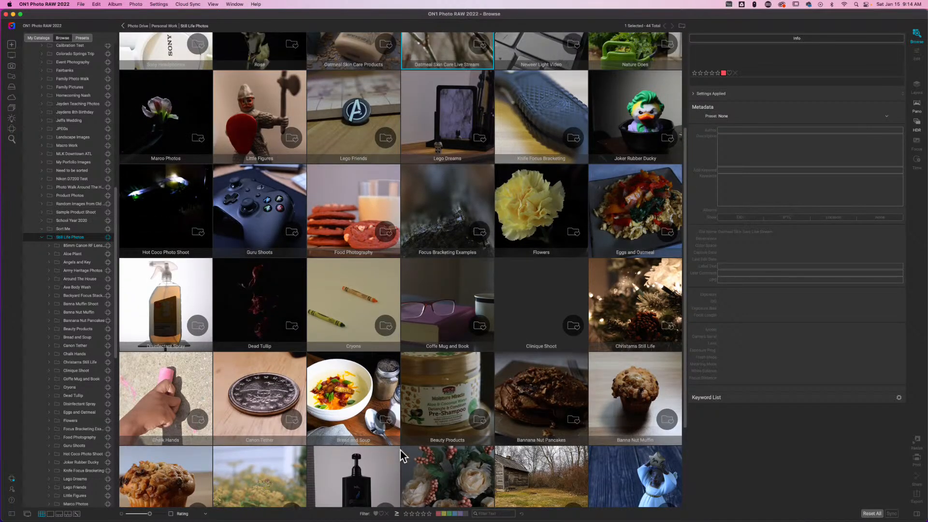
scroll(401, 451, up, 3)
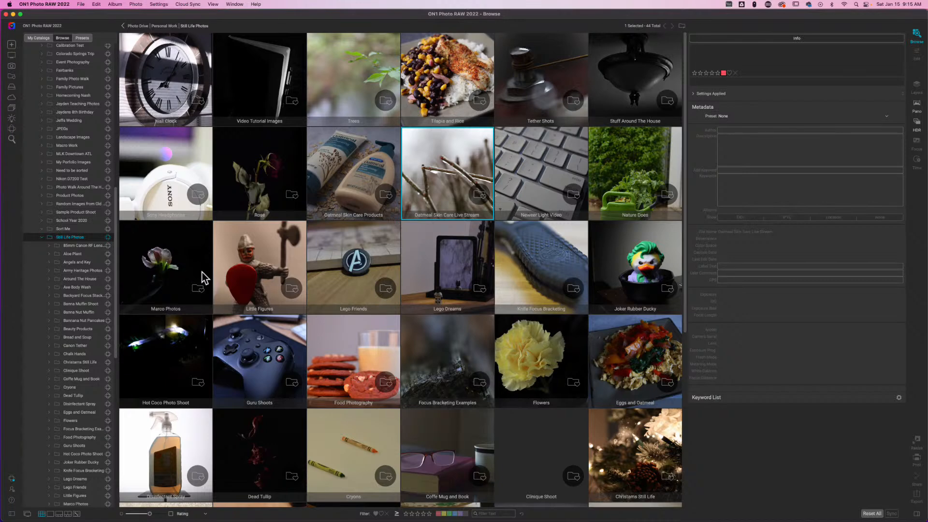
double_click(423, 179)
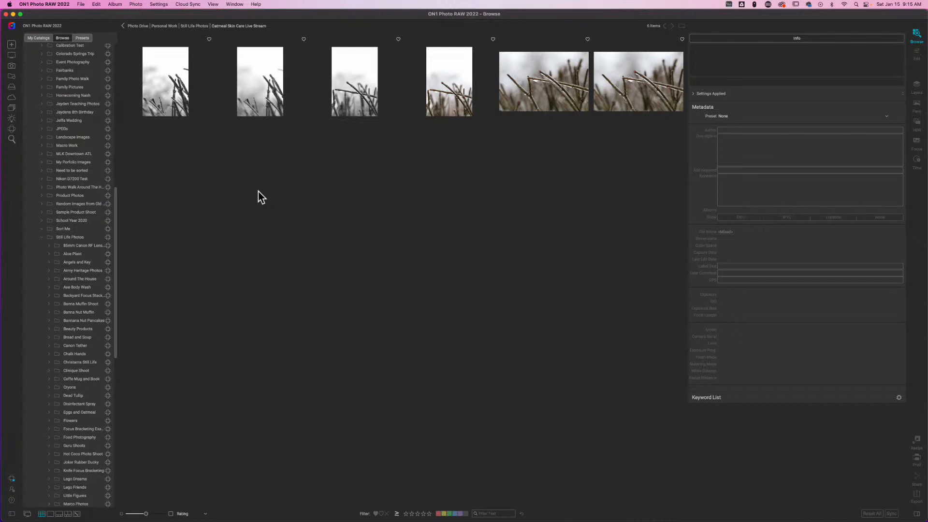
Step: View the Banna Nut Muffin folder and its nested subfolder, and open the Banna Muffin Shoot folder
click(85, 312)
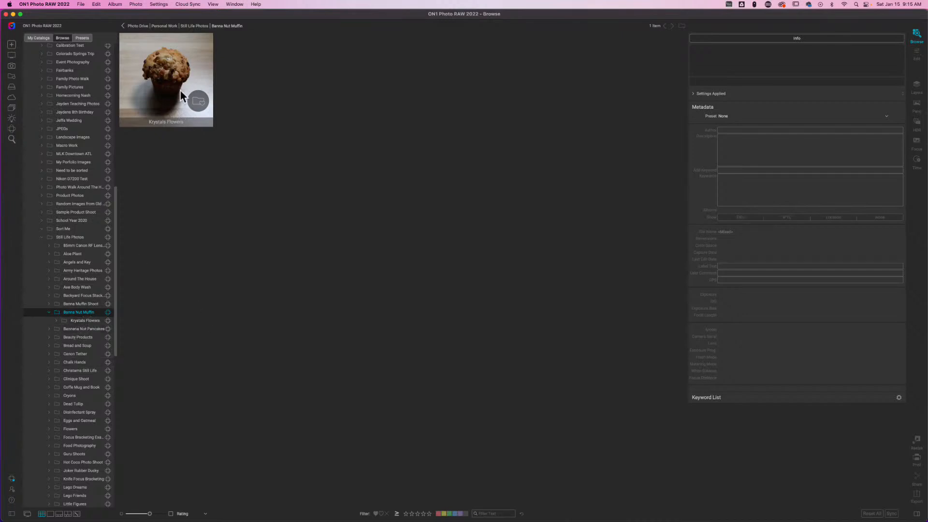
double_click(194, 94)
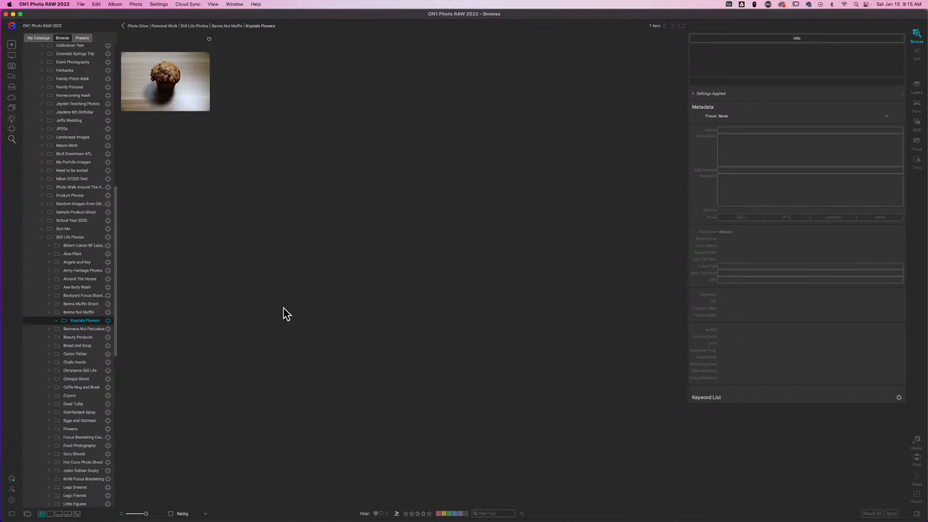
click(86, 303)
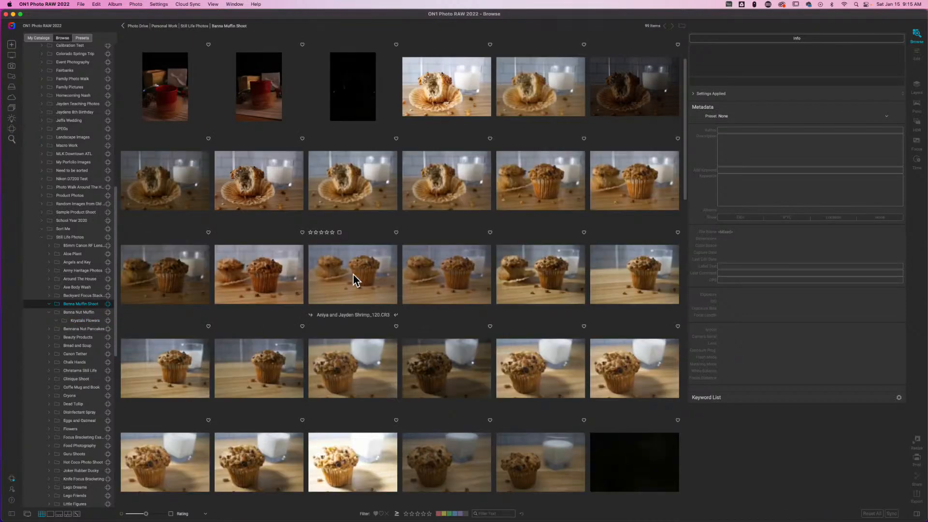
Step: Look through the photos in the Banna Muffin Shoot folder and check the details of several muffin shots
scroll(380, 265, down, 10)
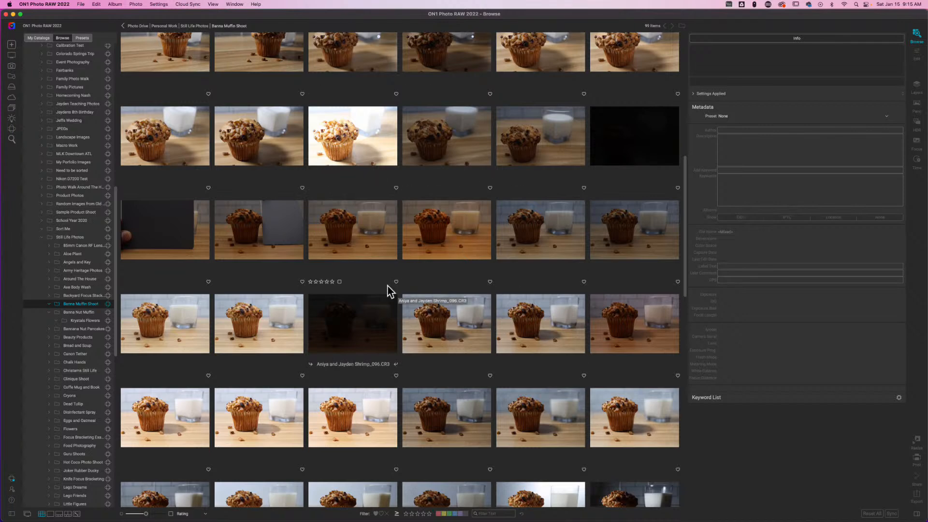
scroll(388, 286, down, 3)
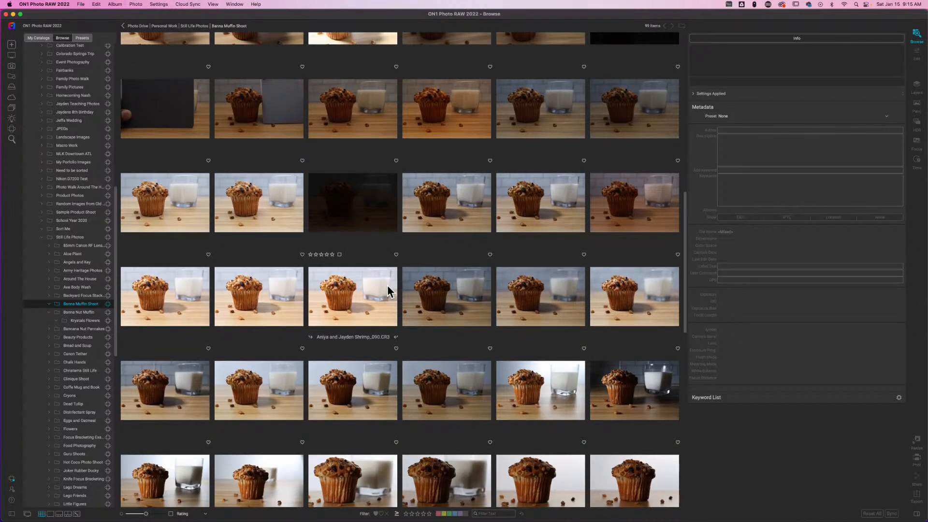
scroll(387, 286, down, 5)
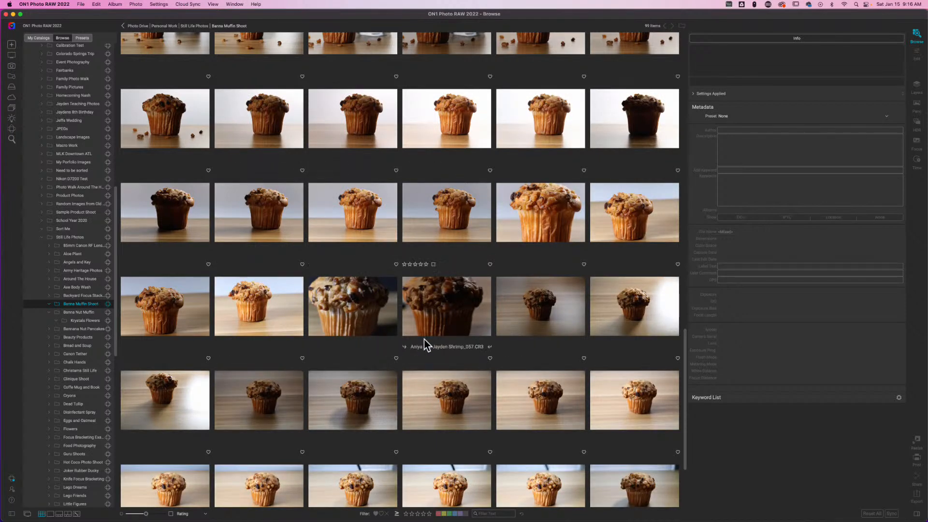
click(448, 225)
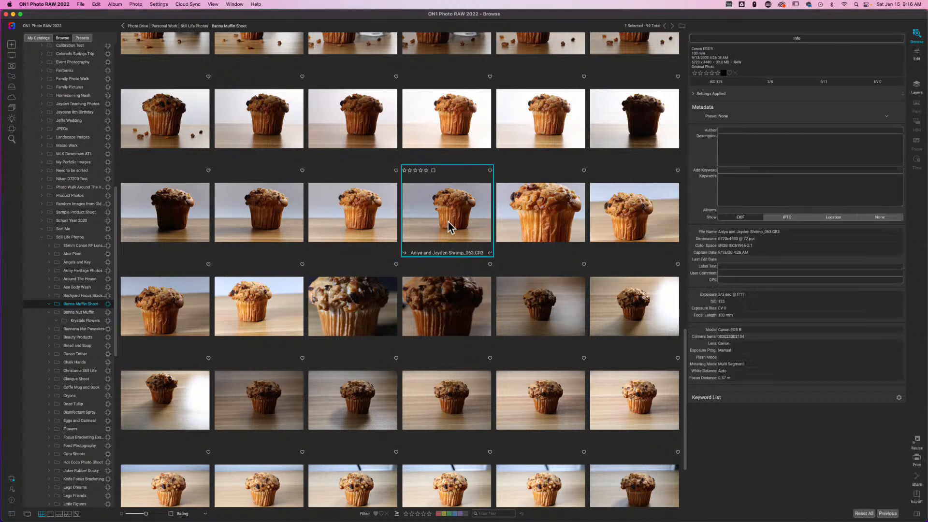
click(538, 224)
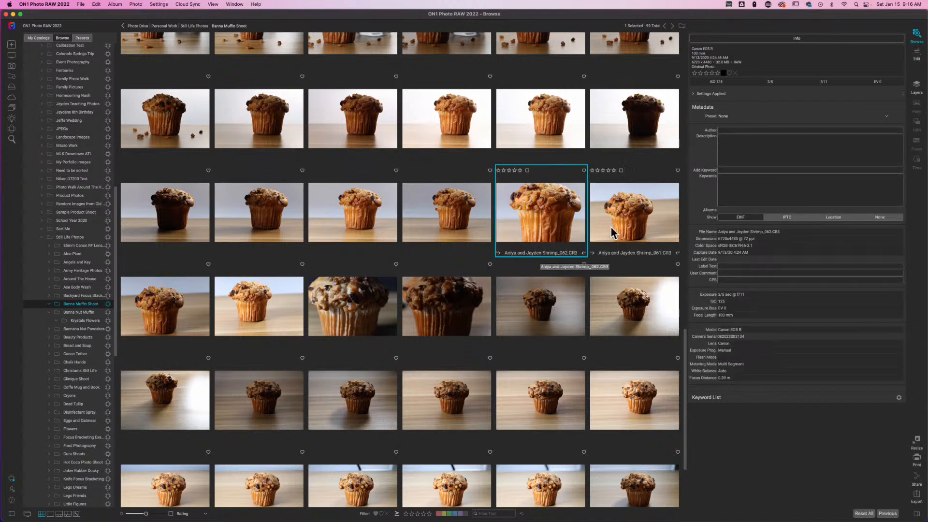
click(612, 227)
click(550, 219)
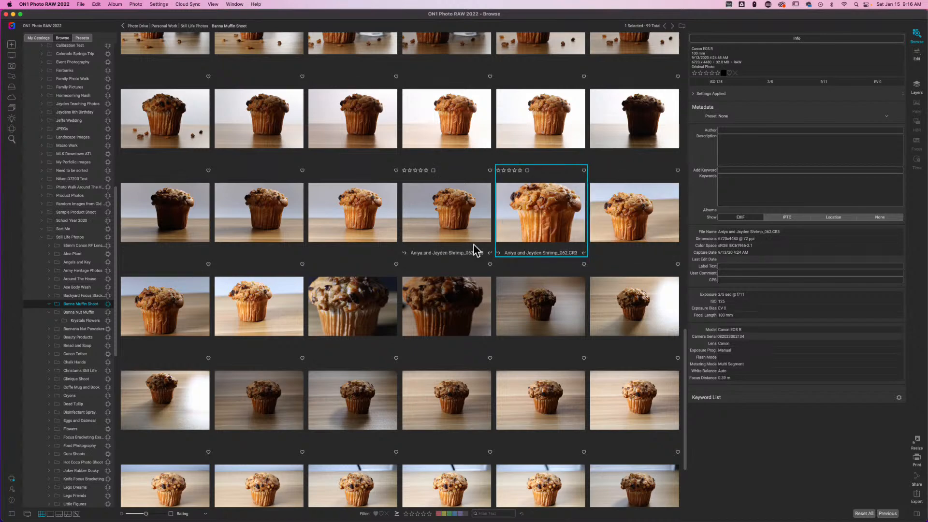
scroll(474, 244, up, 5)
scroll(474, 244, up, 6)
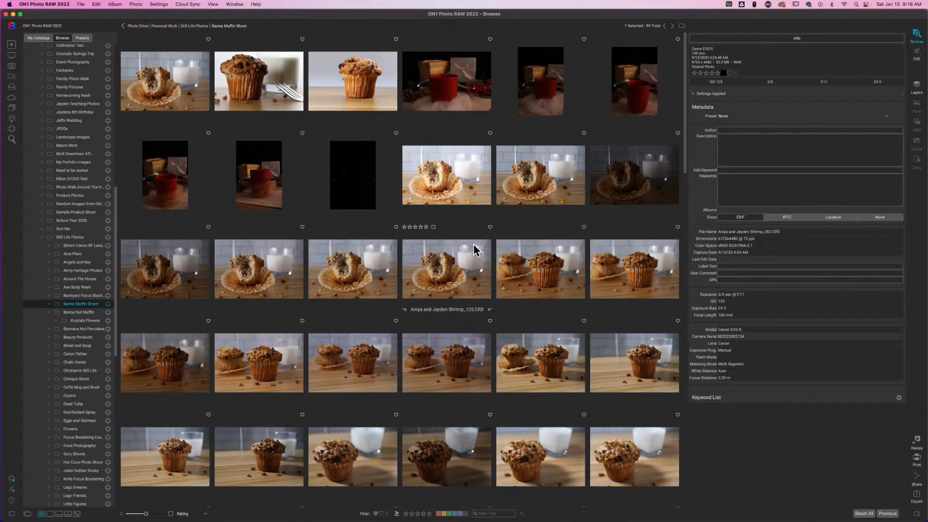
Step: Select all photos in the folder except the five red mug shots and the black frame beside them
click(189, 114)
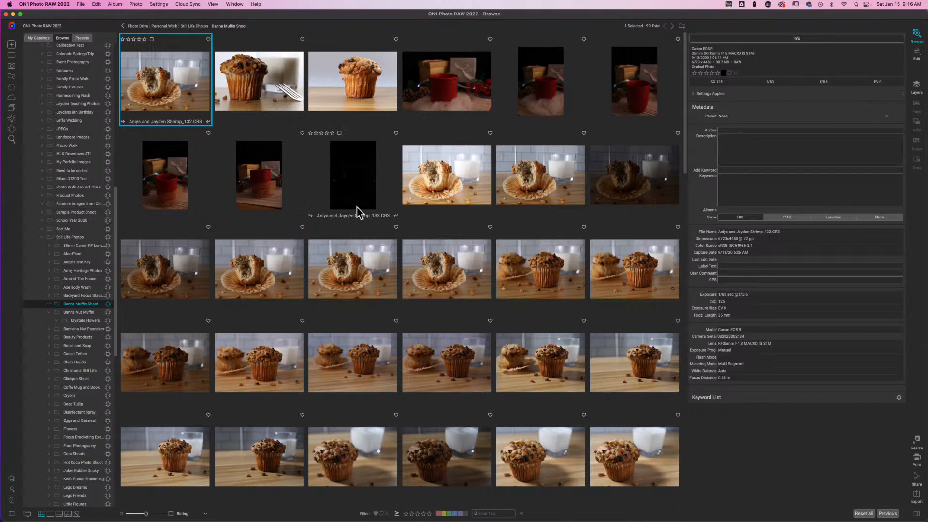
key(super+a)
super+click(432, 89)
super+click(529, 91)
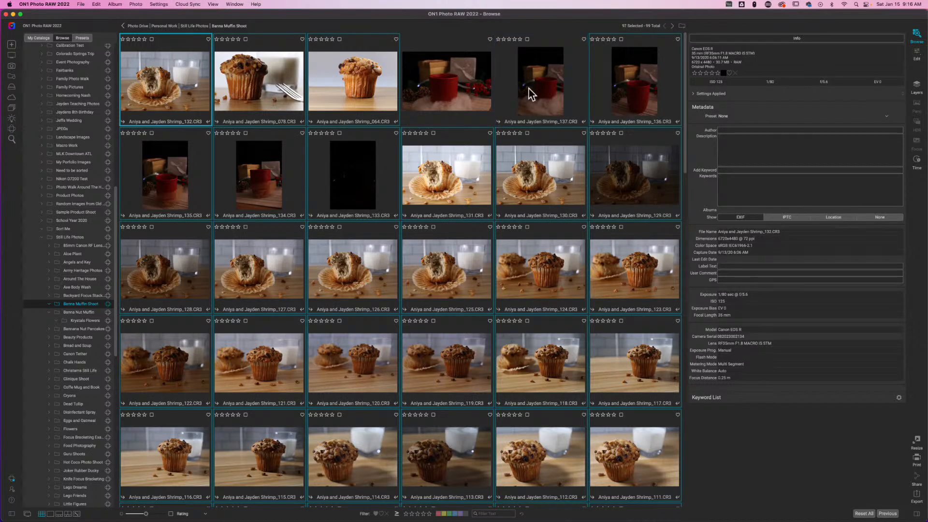
super+click(632, 95)
super+click(252, 183)
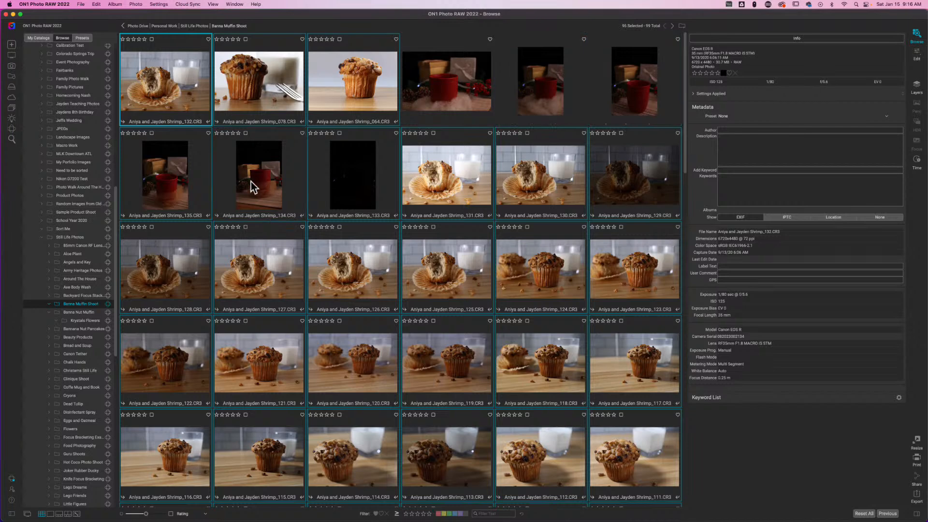
super+click(164, 190)
super+click(344, 186)
Step: Exclude the black frame numbered 105 from the selection and check the remaining selected photos
scroll(363, 268, down, 5)
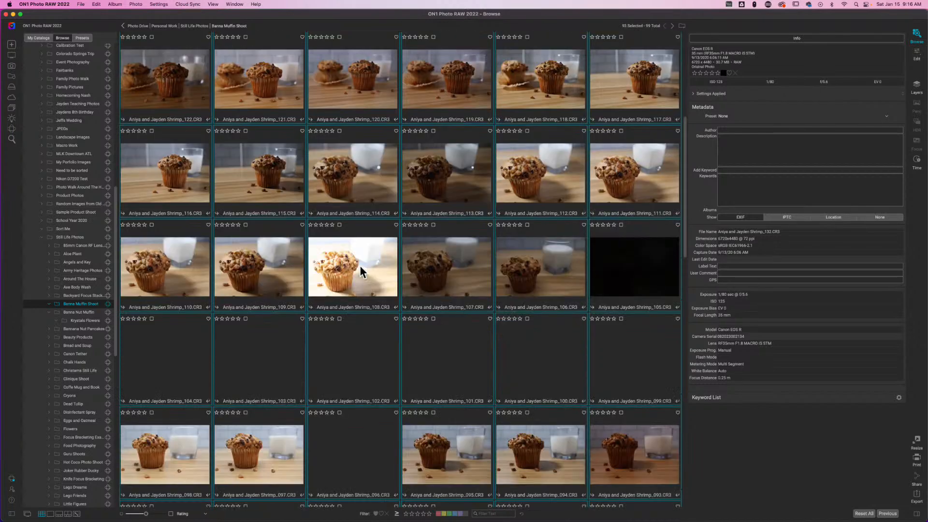
super+click(626, 242)
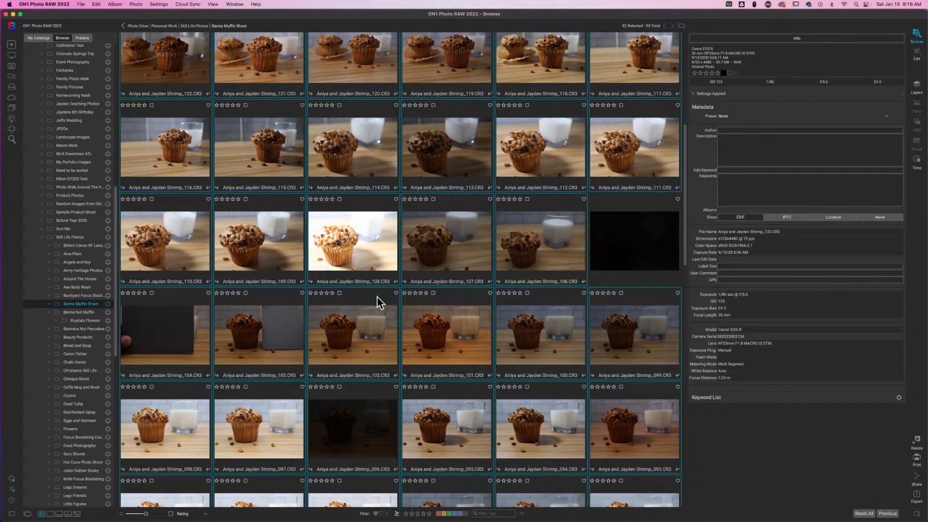
scroll(372, 293, down, 5)
scroll(364, 297, down, 8)
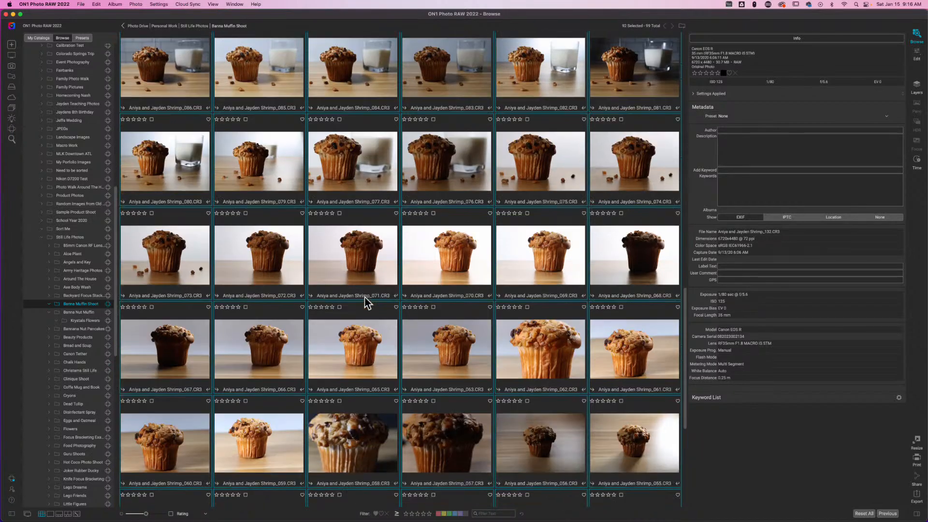
scroll(367, 303, down, 3)
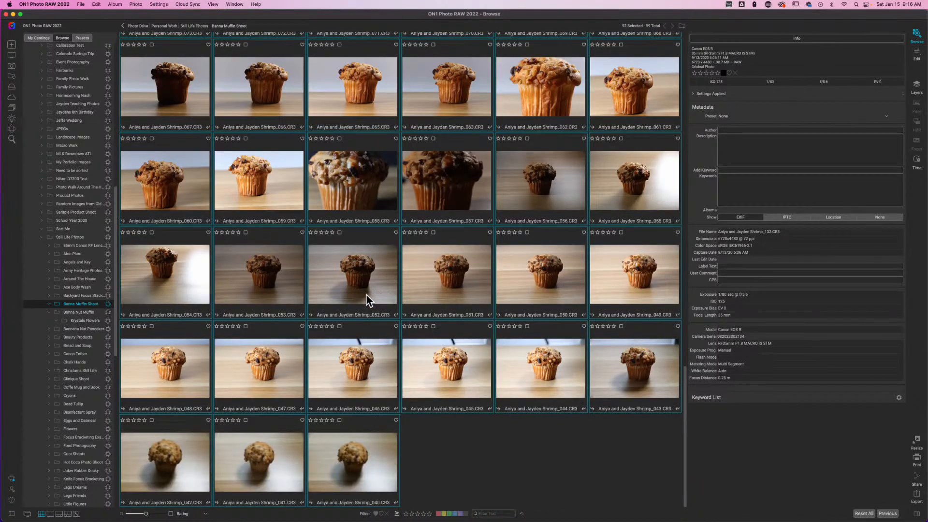
scroll(367, 294, up, 10)
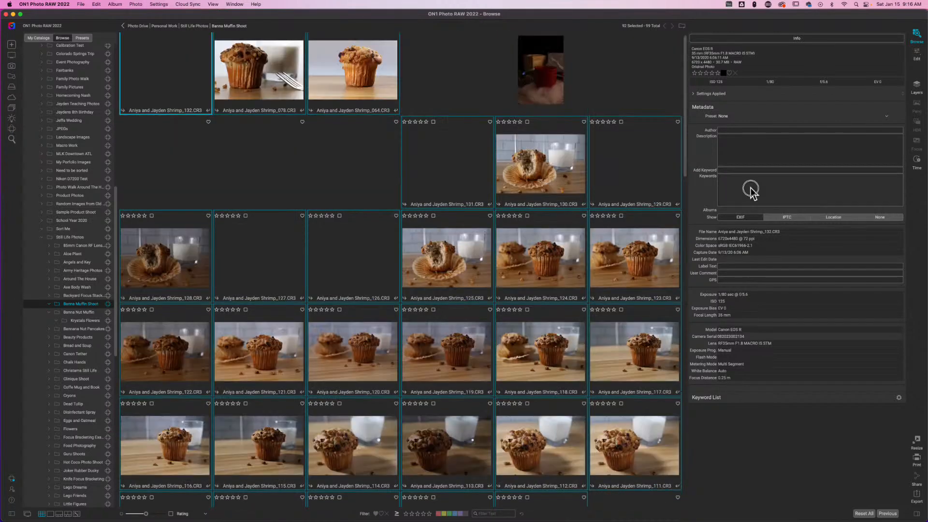
Step: Add the keywords Flash, Food, Muffin and Still Life to the selected muffin photos
click(741, 199)
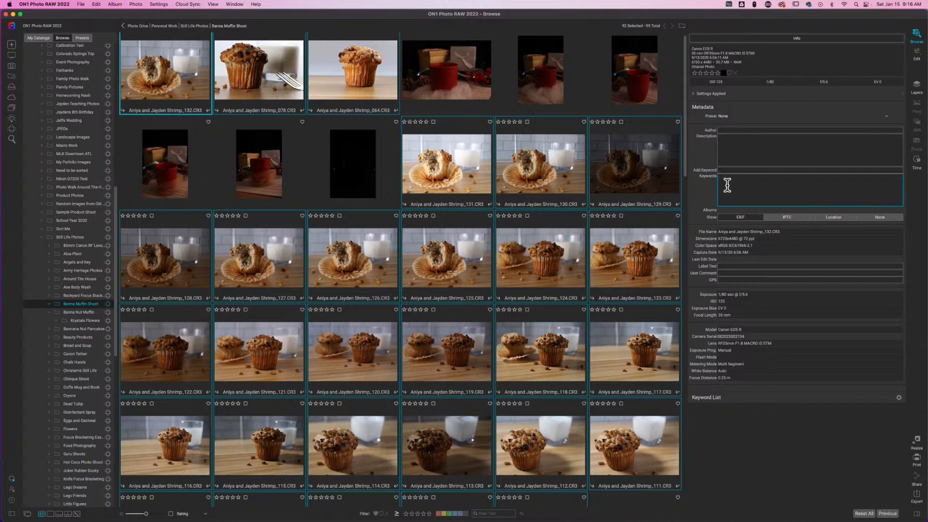
text(uffin)
text(Flash)
click(762, 155)
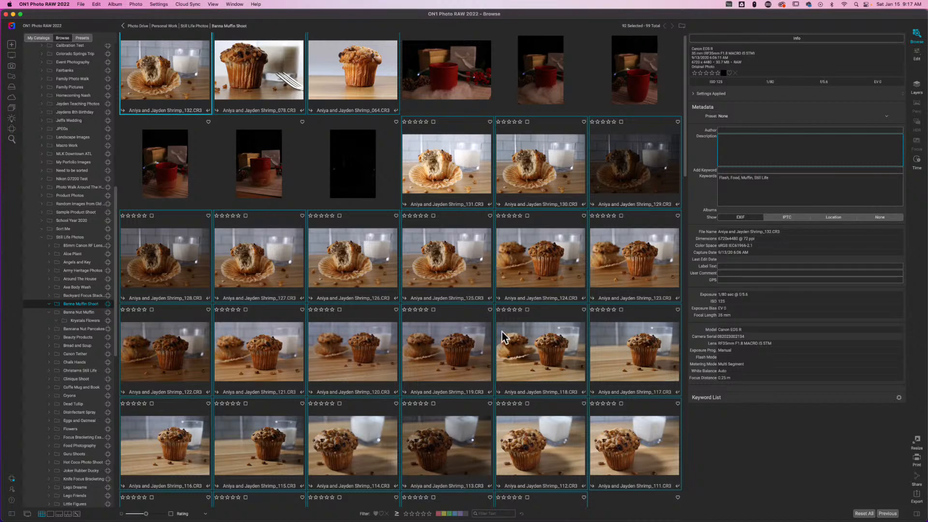
Step: Check the keywords of individual muffin photos and of the excluded black frame
scroll(501, 332, down, 5)
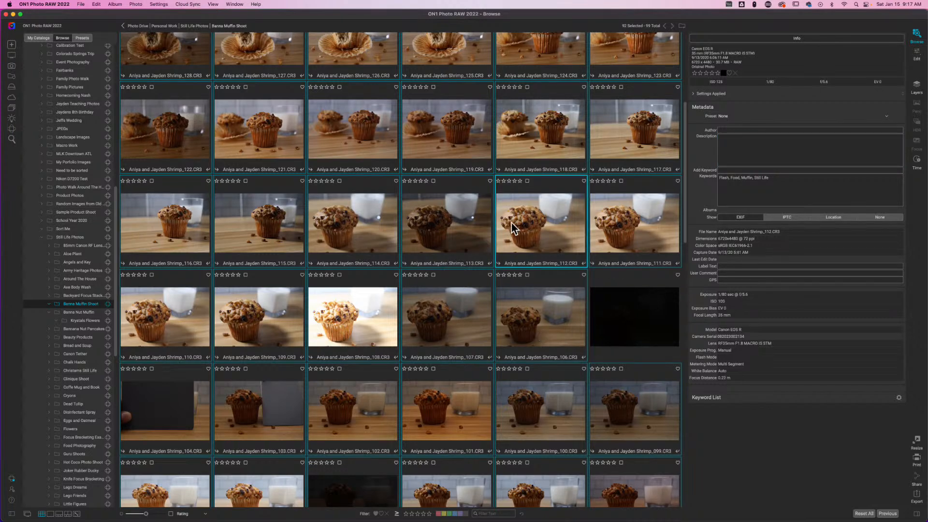
click(622, 332)
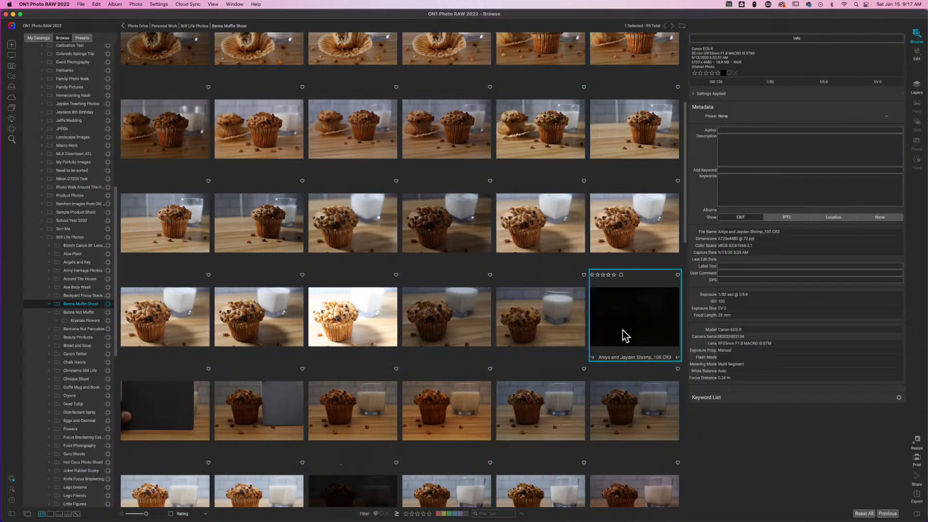
click(526, 223)
click(442, 217)
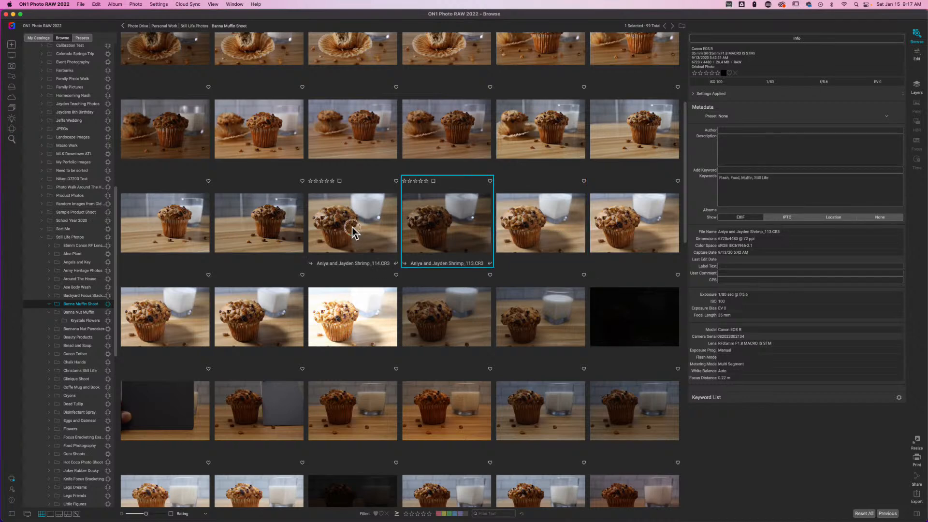
click(351, 233)
click(276, 237)
click(346, 337)
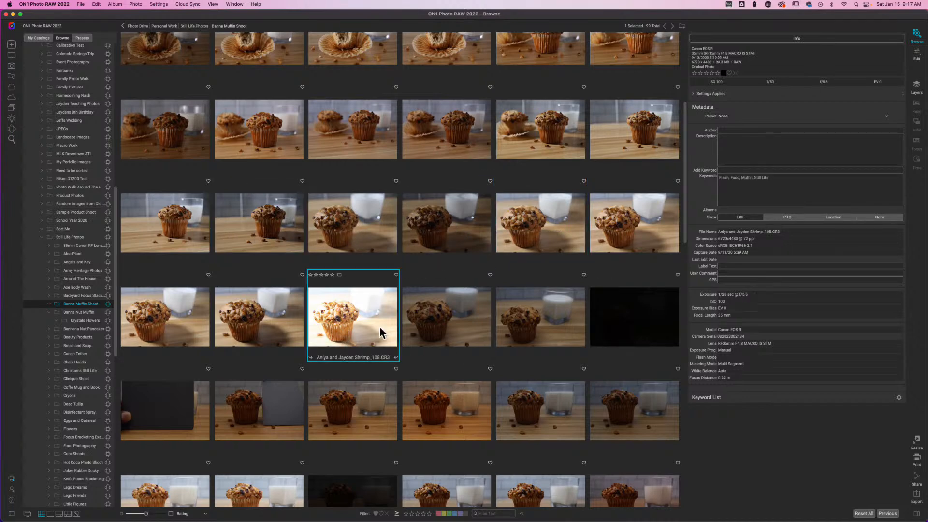
click(444, 324)
click(532, 323)
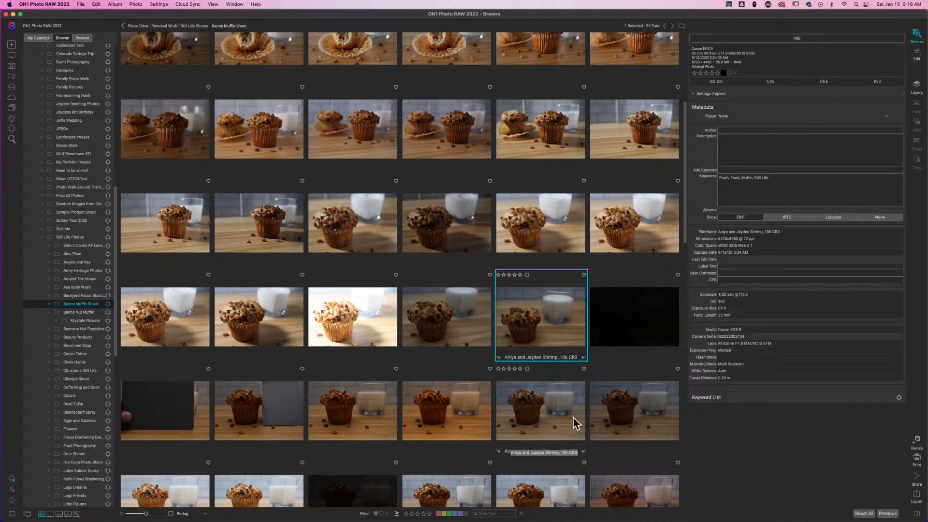
Step: Collapse the Still Life Photos folder, expand Family Pictures and open the headshots folder inside it
scroll(573, 419, up, 5)
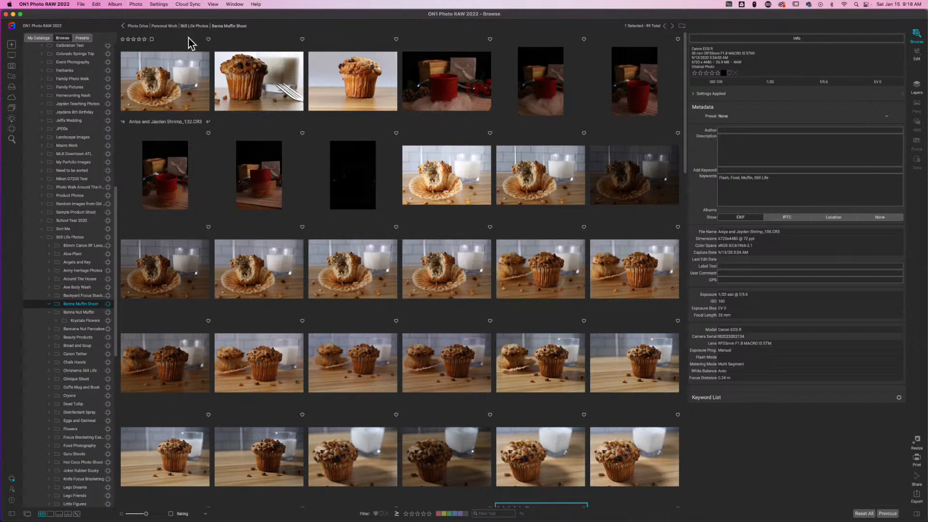
scroll(84, 329, down, 5)
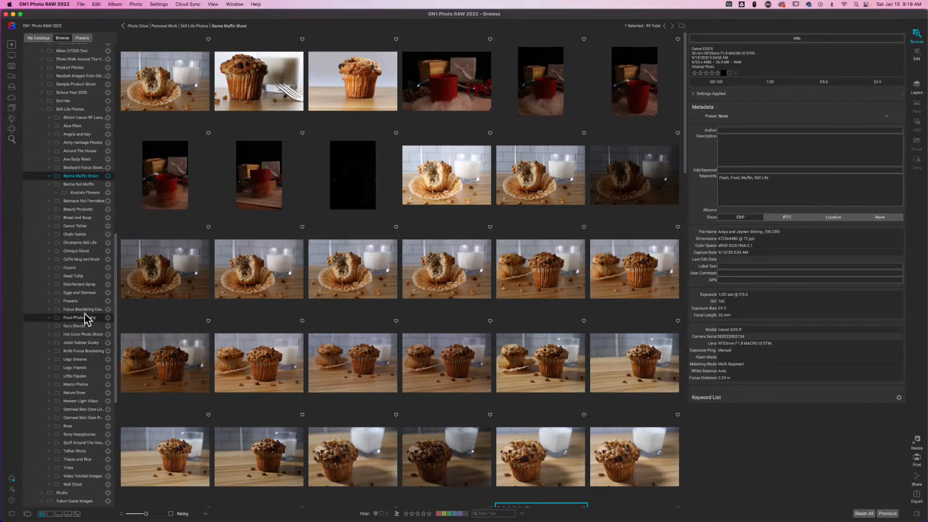
click(41, 109)
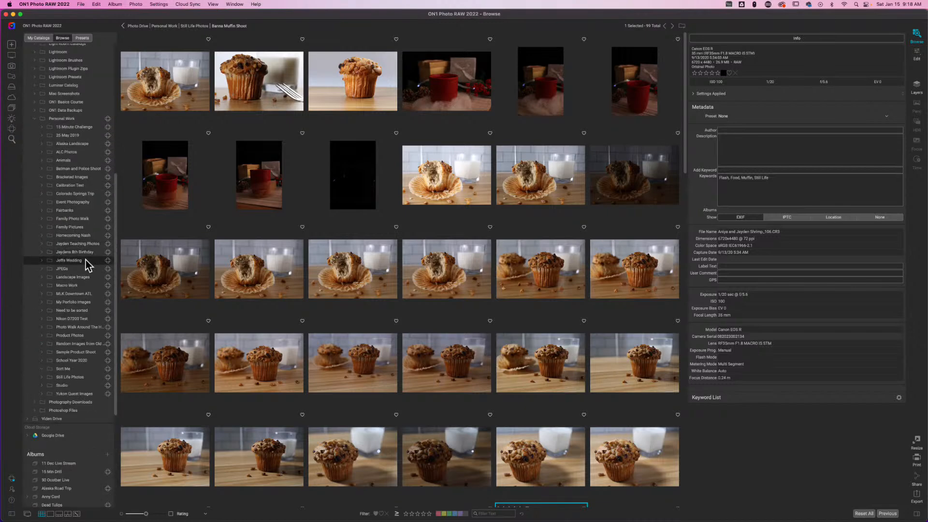
click(42, 227)
scroll(73, 330, down, 15)
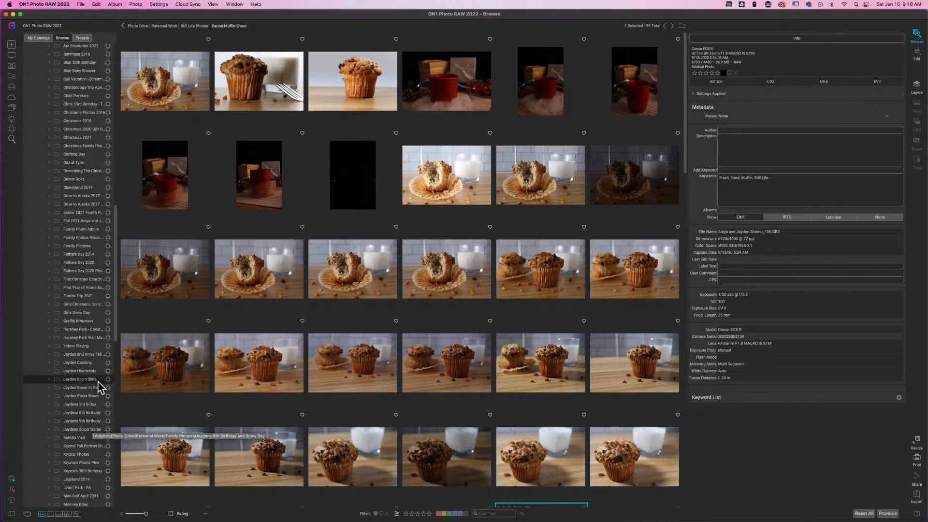
click(88, 372)
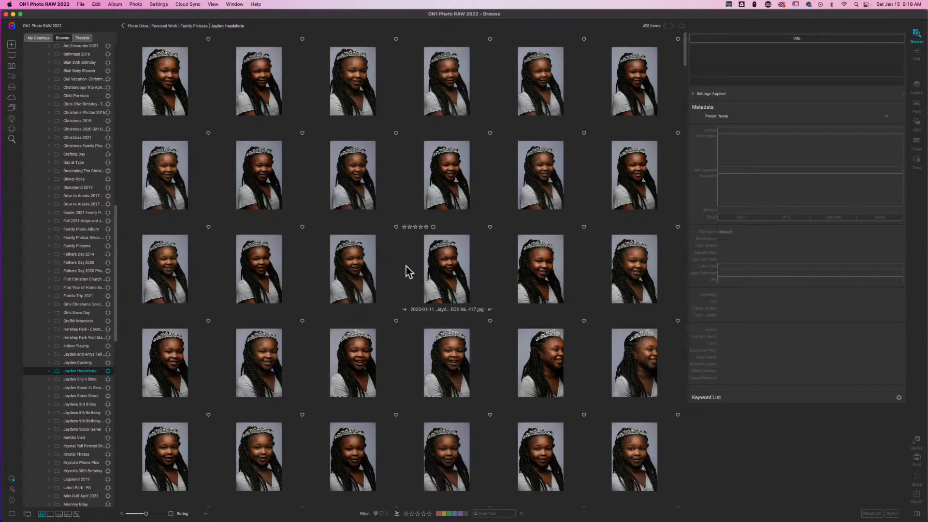
Step: Look over the similar portraits in the headshots folder
scroll(410, 270, down, 2)
scroll(410, 272, down, 1)
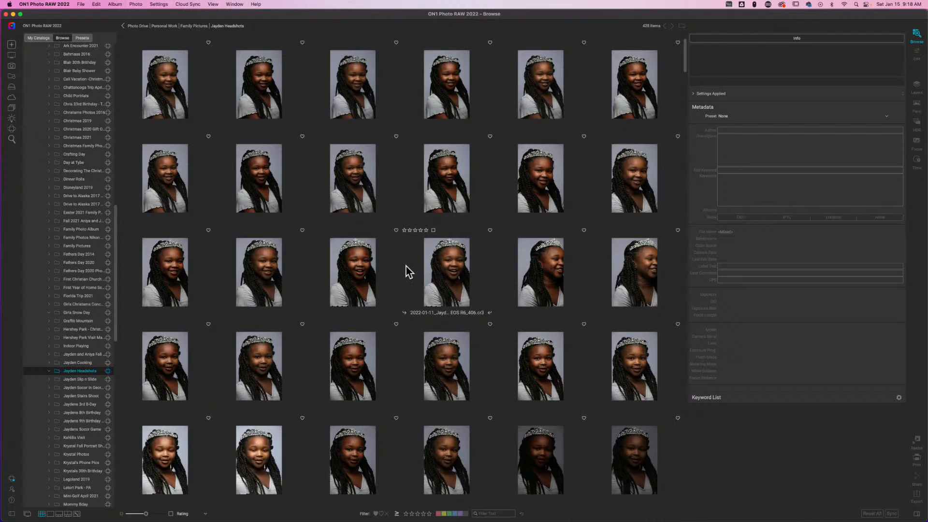
scroll(406, 267, down, 2)
scroll(408, 272, down, 4)
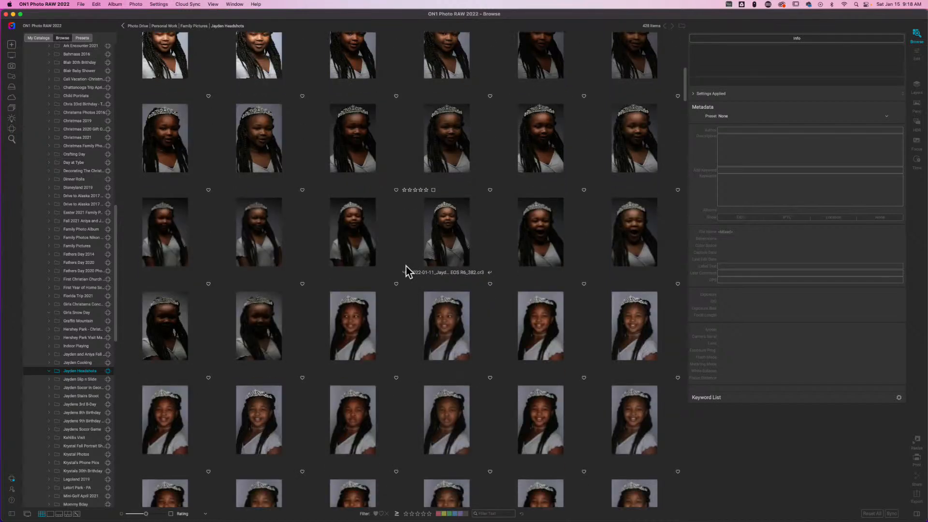
scroll(406, 267, down, 2)
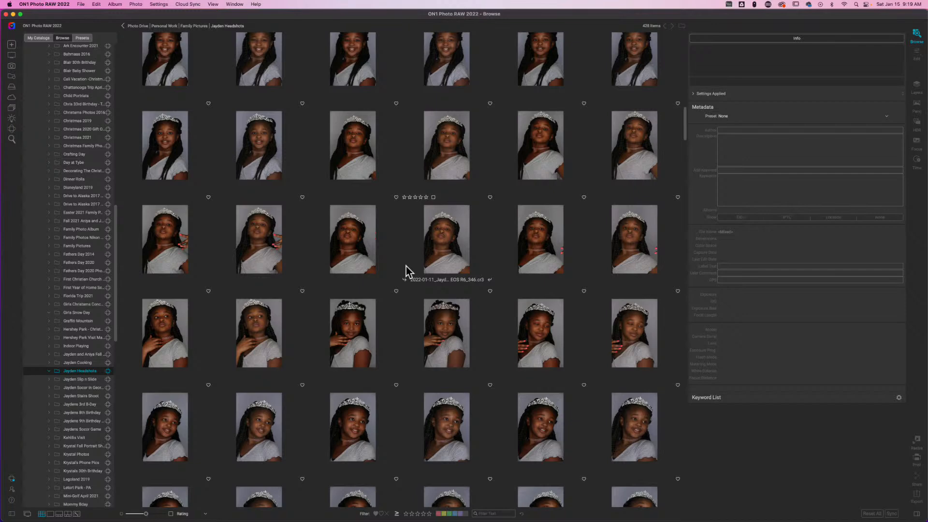
scroll(406, 266, down, 3)
scroll(406, 266, down, 2)
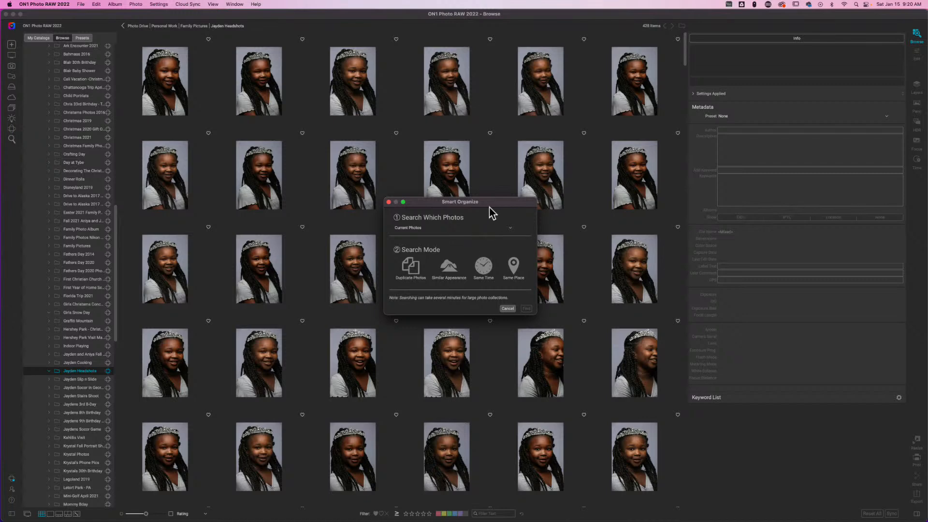
Step: Search the current photos for duplicates with Smart Organize
drag(491, 204, 477, 183)
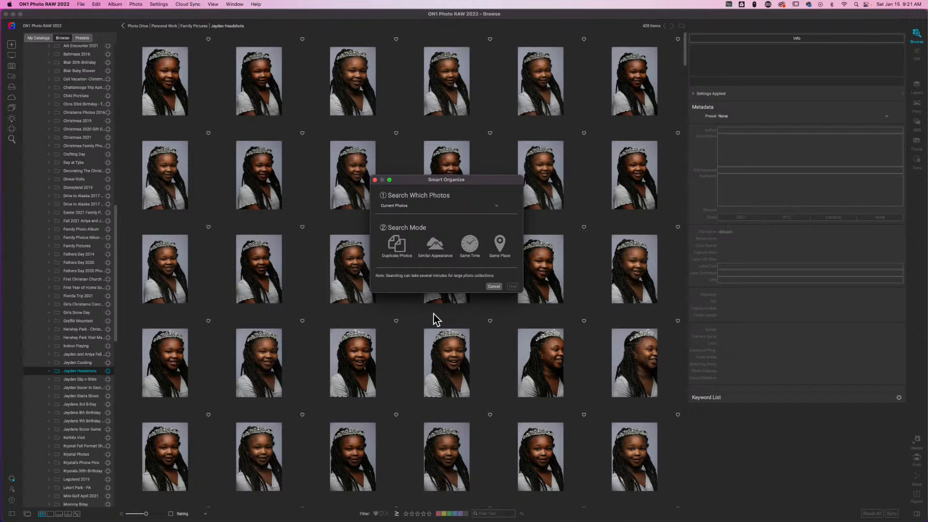
click(435, 245)
click(492, 207)
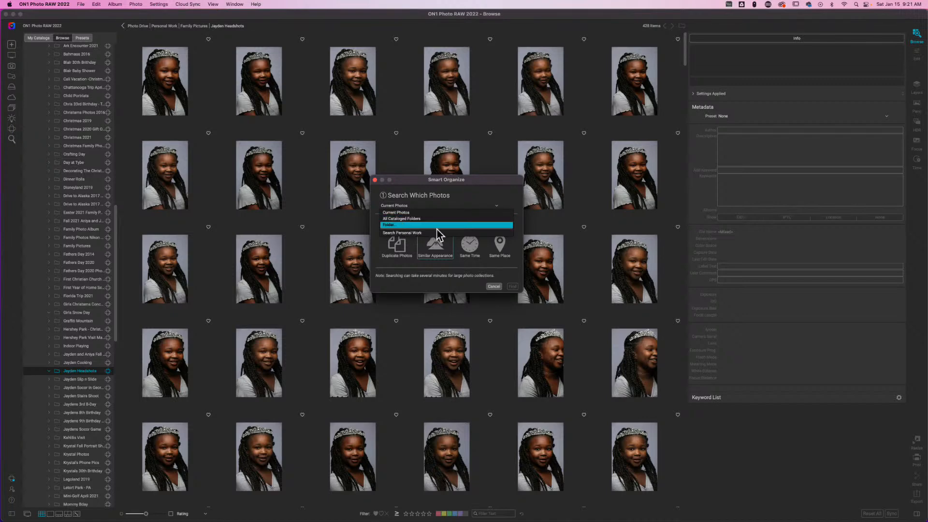
click(491, 193)
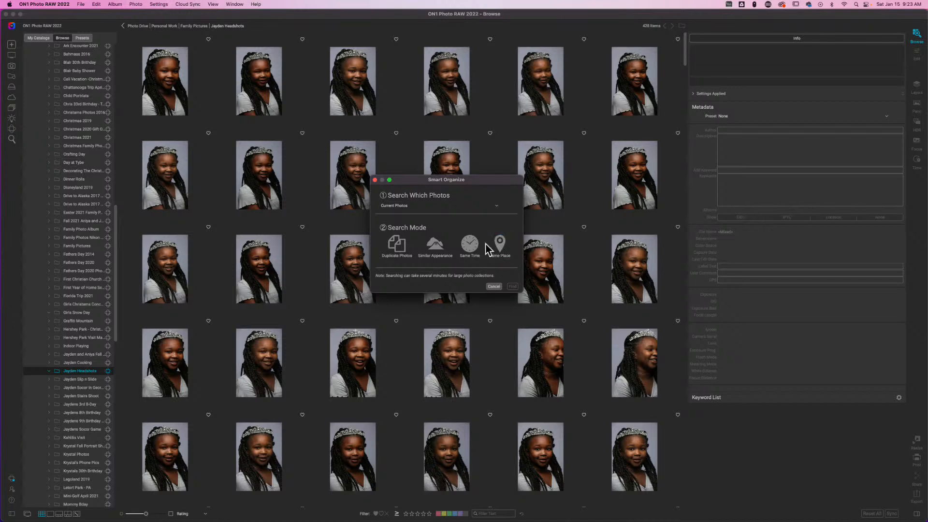
click(396, 246)
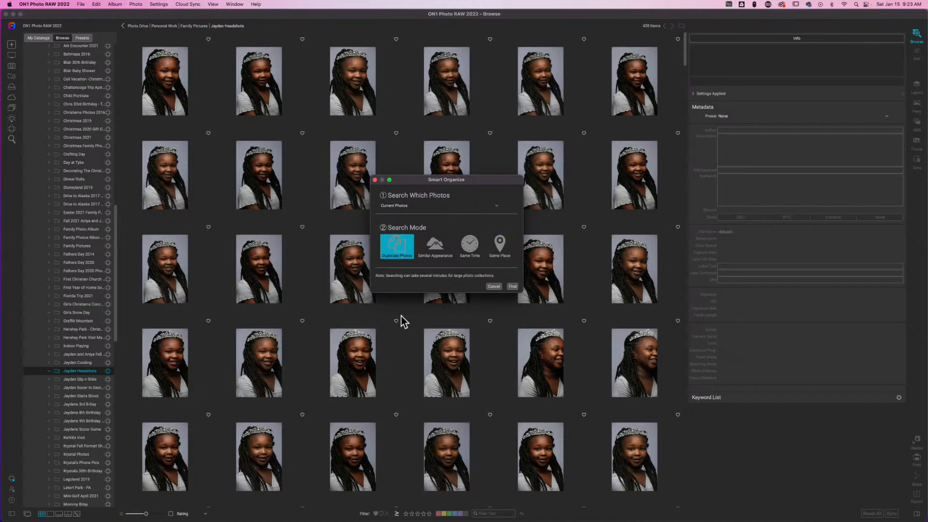
click(513, 286)
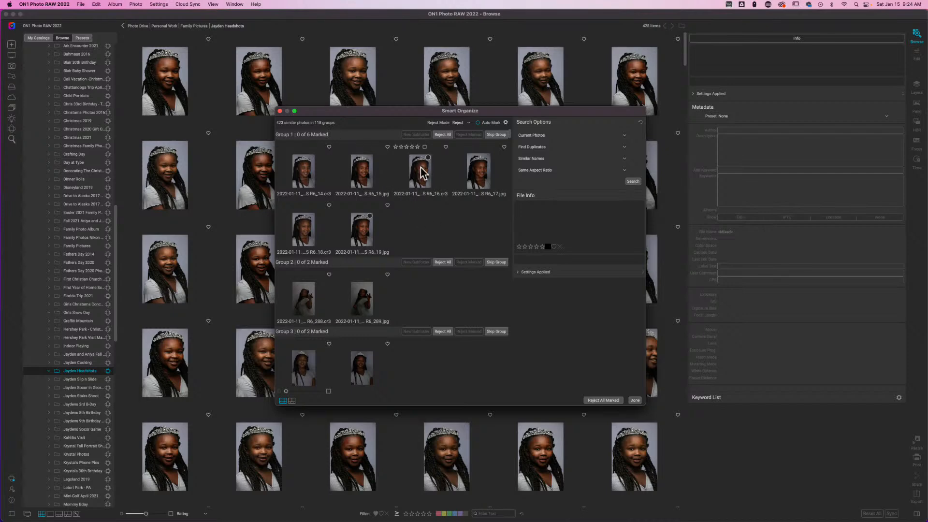
Step: Try marking the EOS R6_16.cr3 photo in Group 1 and compare its file info with the adjacent JPG photos
click(369, 171)
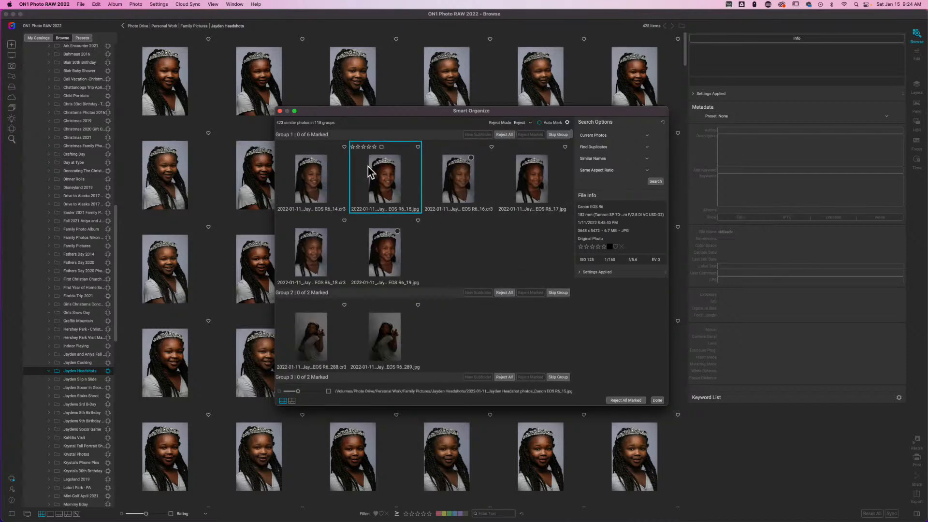
click(469, 167)
click(471, 157)
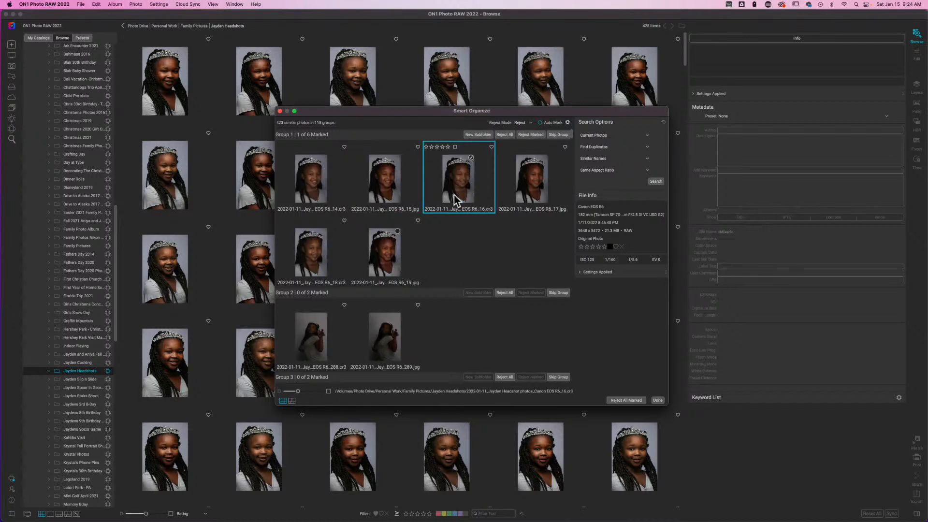
click(470, 159)
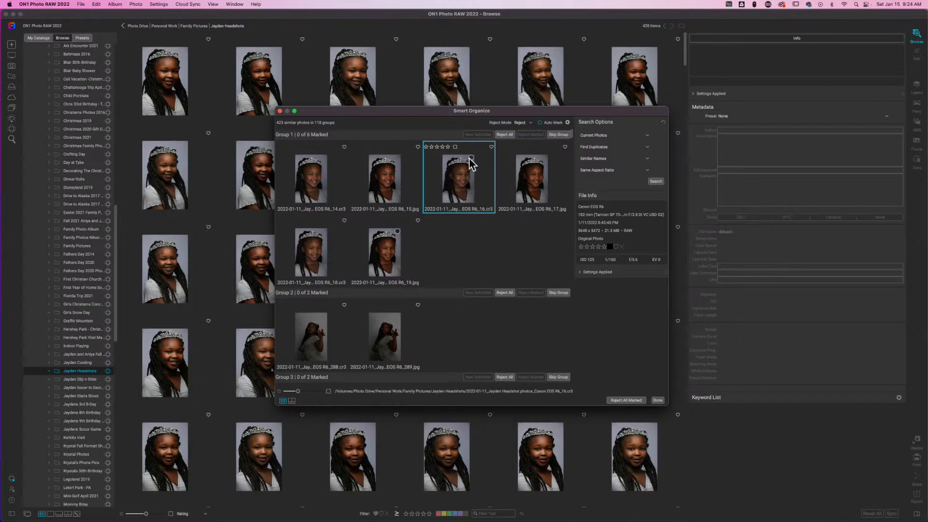
click(470, 158)
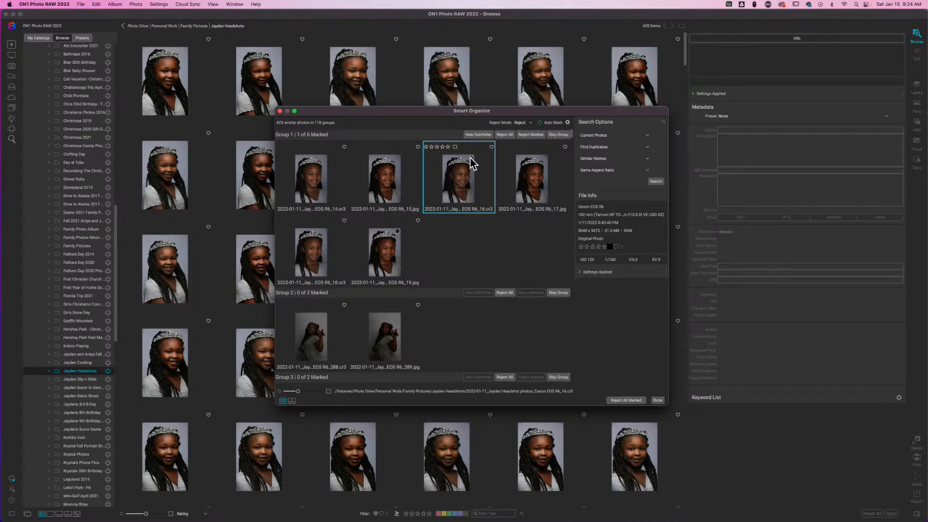
click(384, 174)
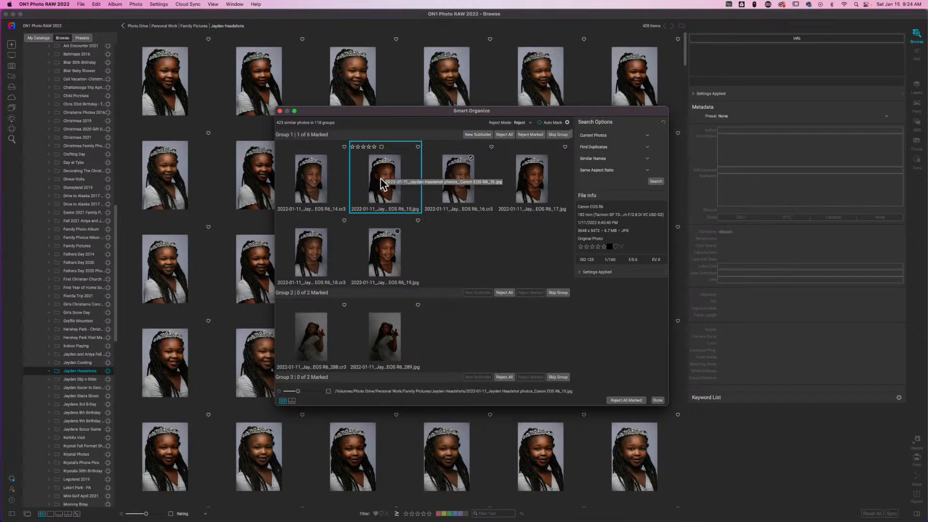
click(458, 179)
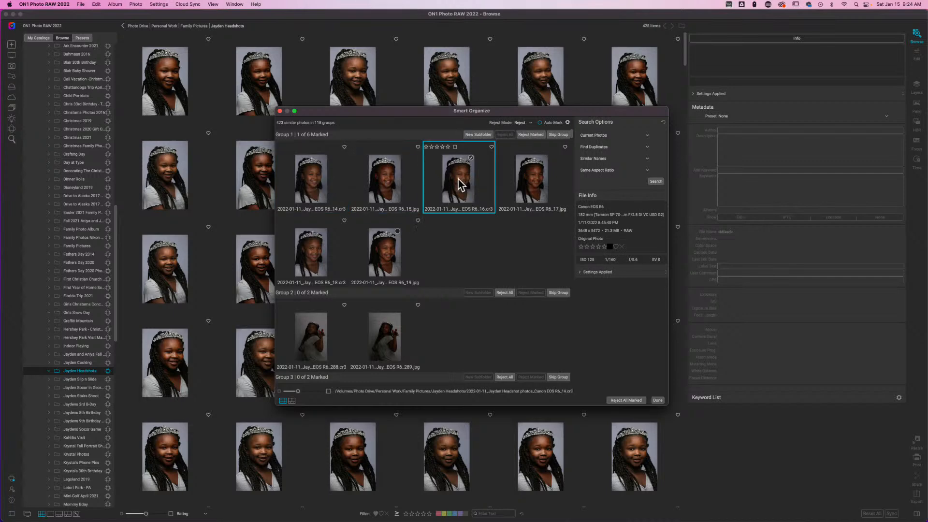
click(518, 188)
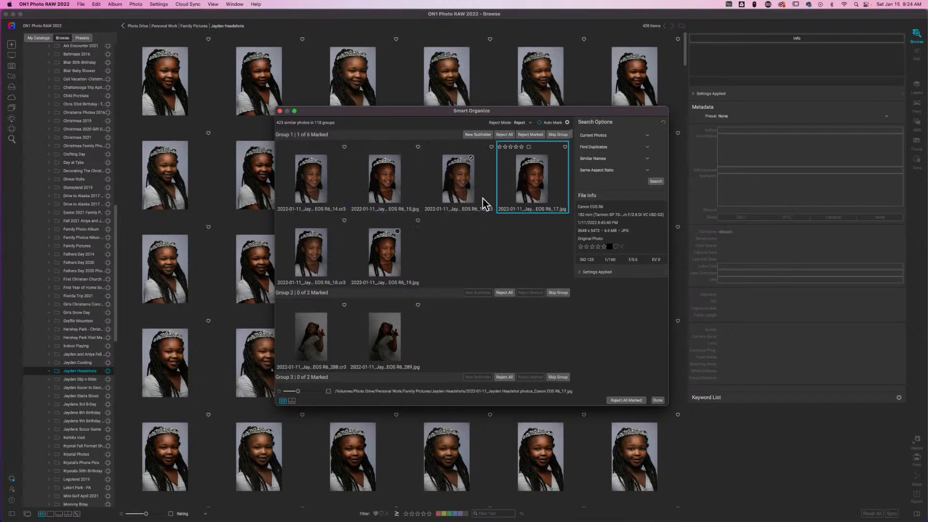
click(471, 159)
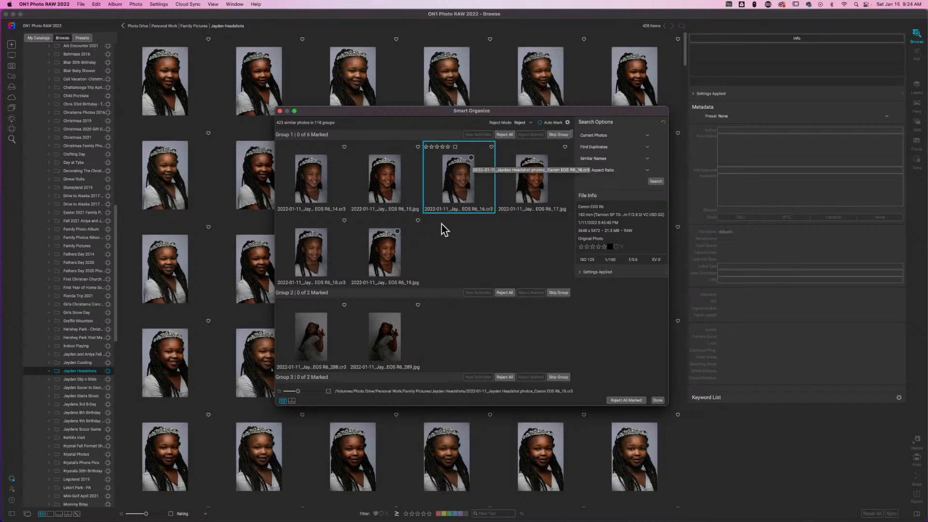
Step: Examine the first four groups of duplicates, compare the R6_15 and R6_19 JPGs in Group 1, and try to switch to the compare view
click(392, 321)
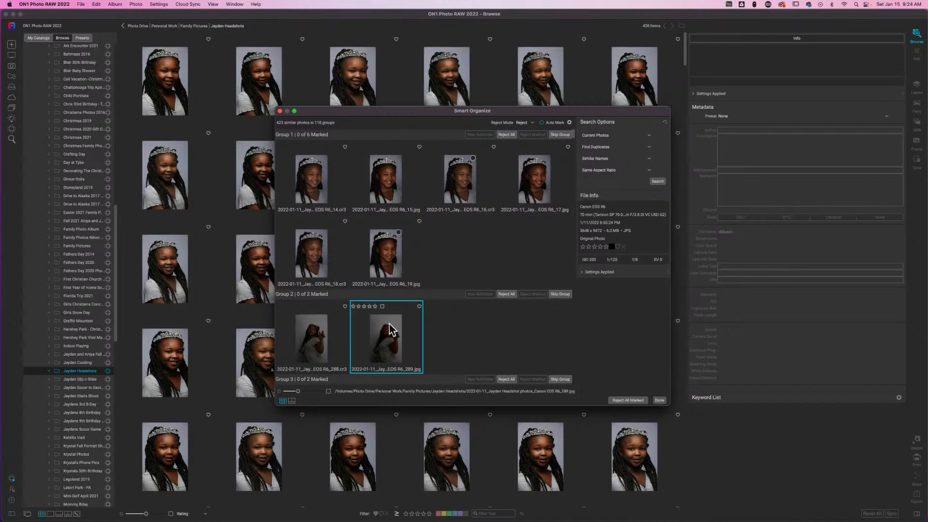
scroll(390, 312, down, 2)
scroll(390, 309, down, 5)
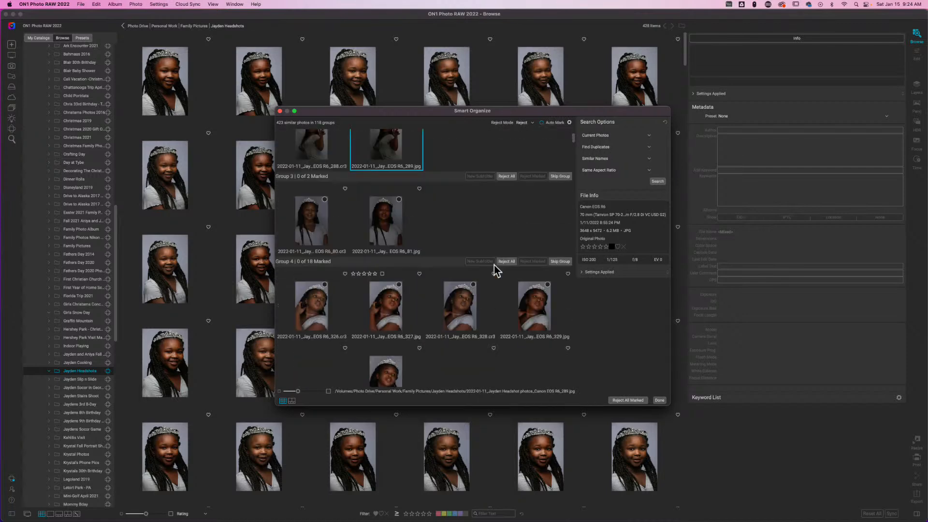
scroll(444, 244, up, 2)
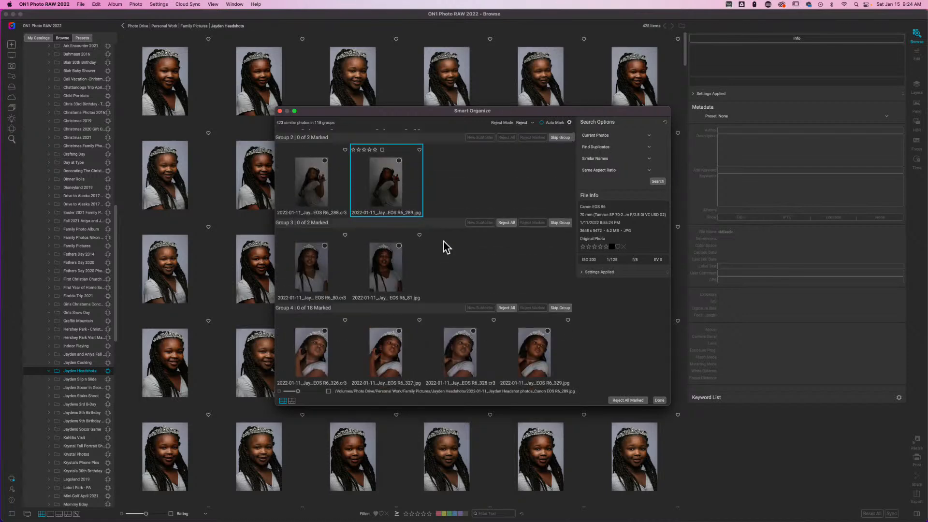
scroll(429, 286, up, 4)
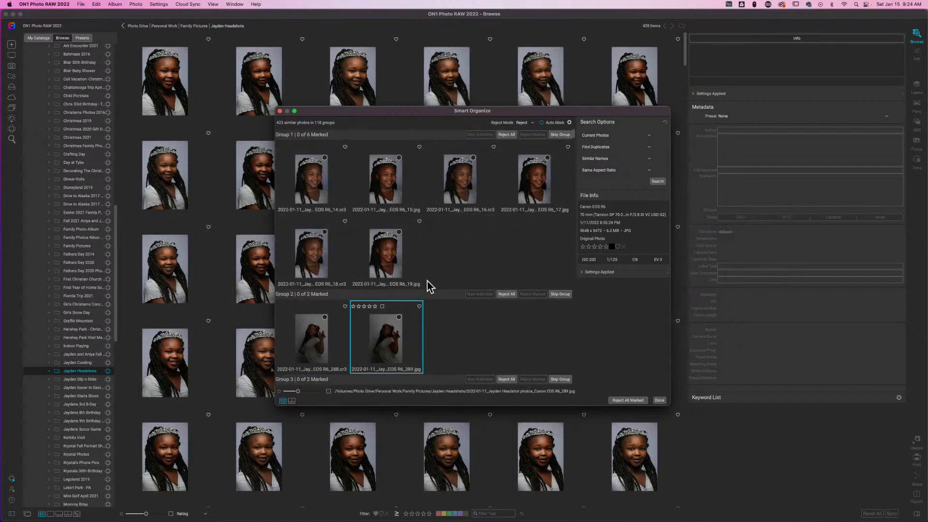
click(395, 167)
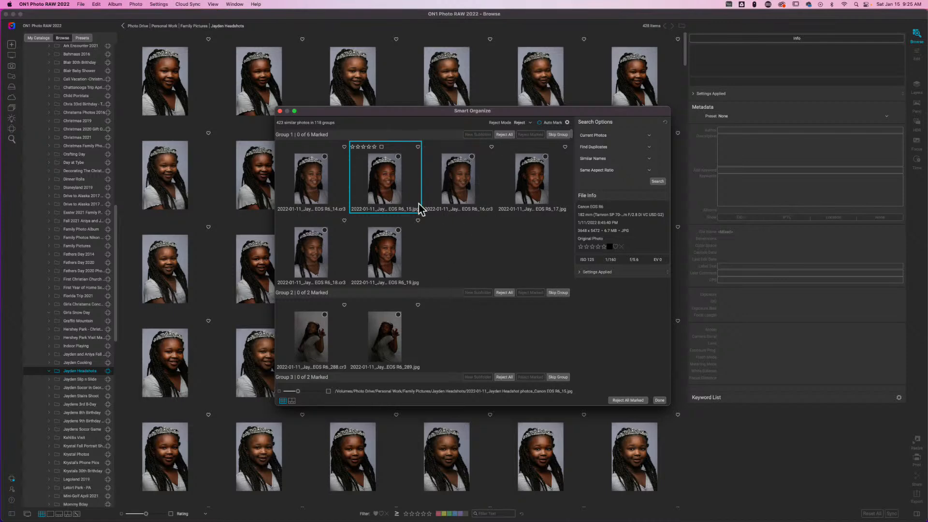
click(391, 262)
click(391, 196)
click(392, 261)
click(383, 196)
click(375, 242)
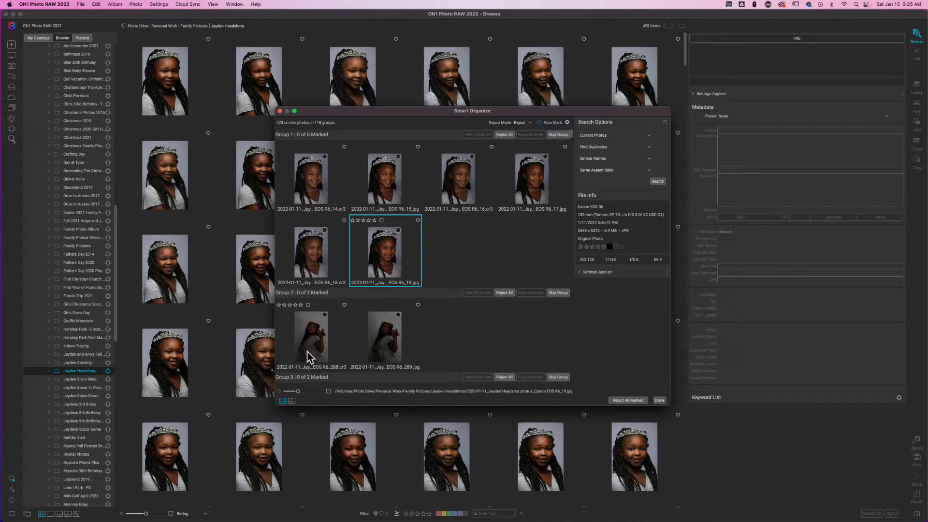
click(291, 401)
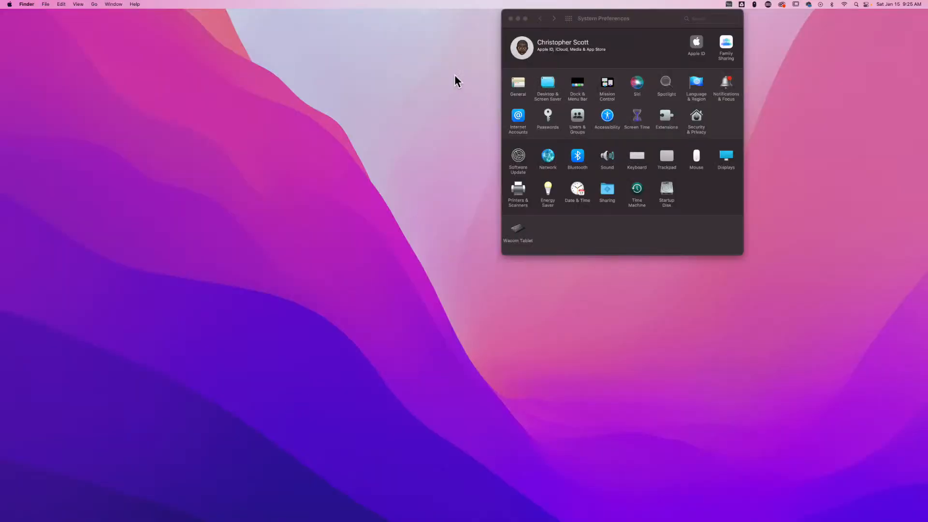
Step: Close the System Preferences window
click(512, 18)
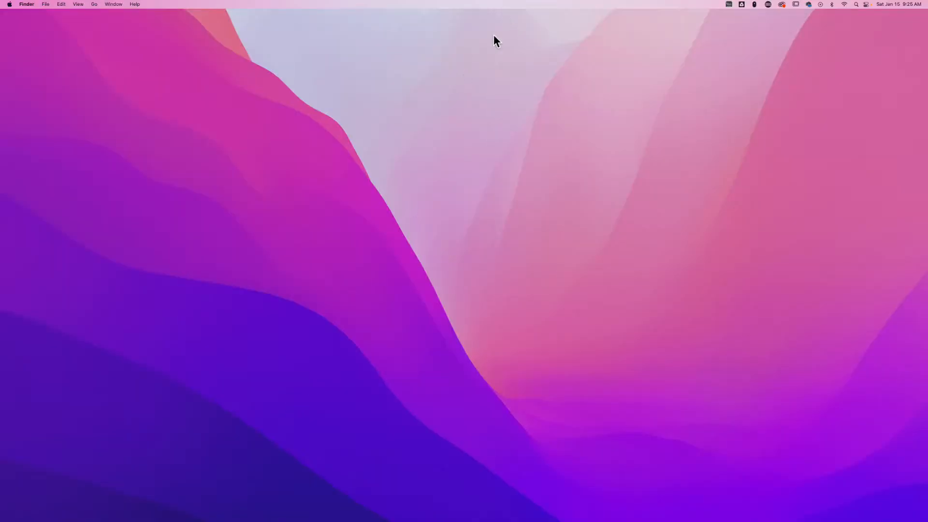
mouse_move(404, 521)
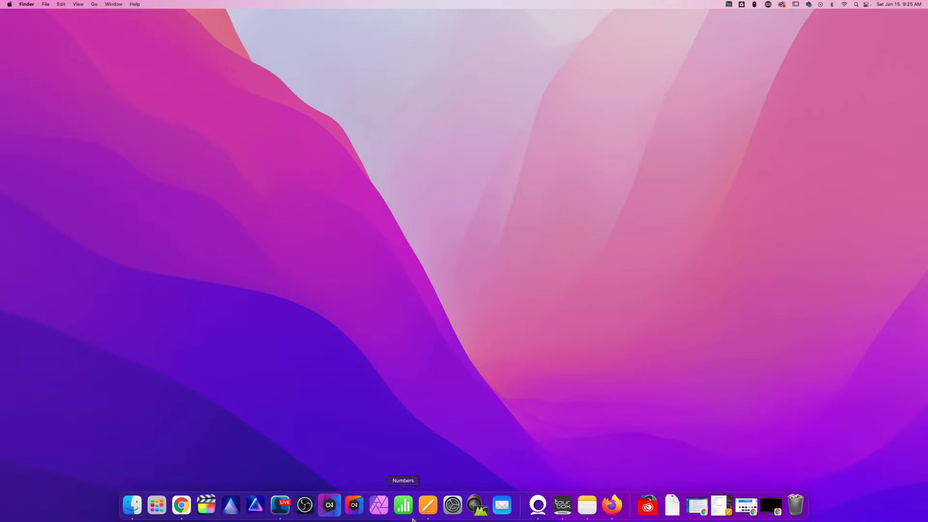
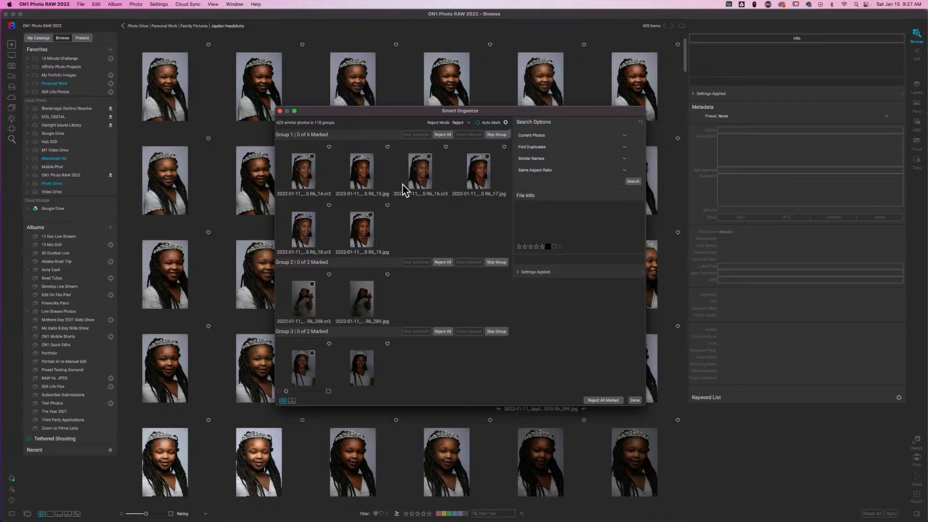
Step: Mark the EOS R6_16.cr3 photo in Group 1 and clear its mark again
click(427, 164)
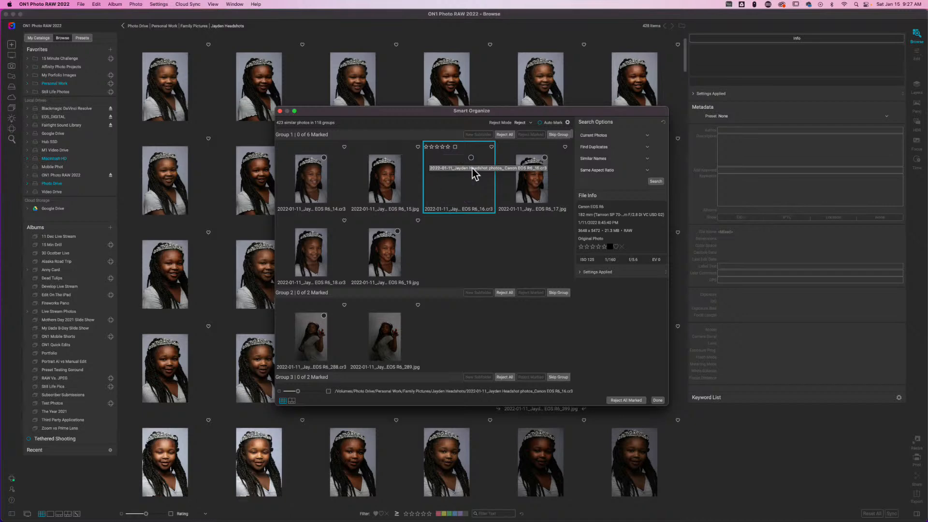
click(471, 158)
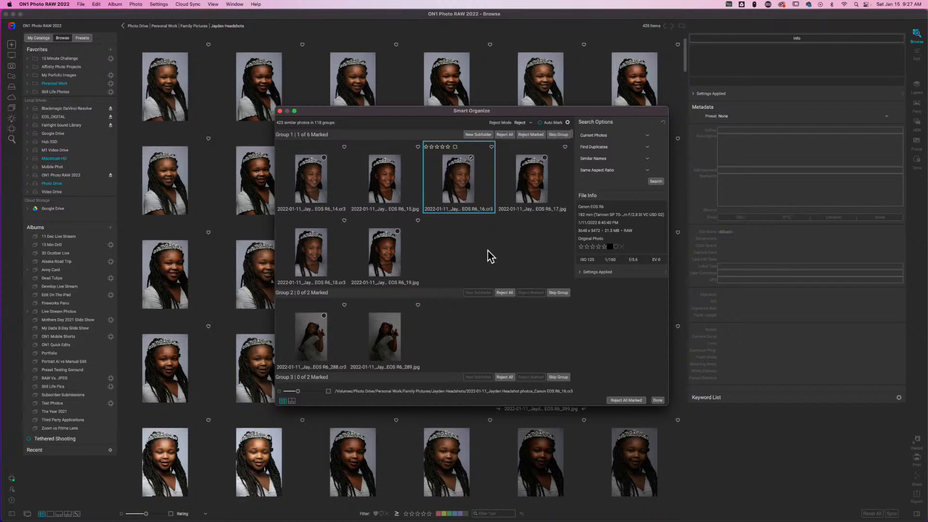
scroll(488, 243, down, 2)
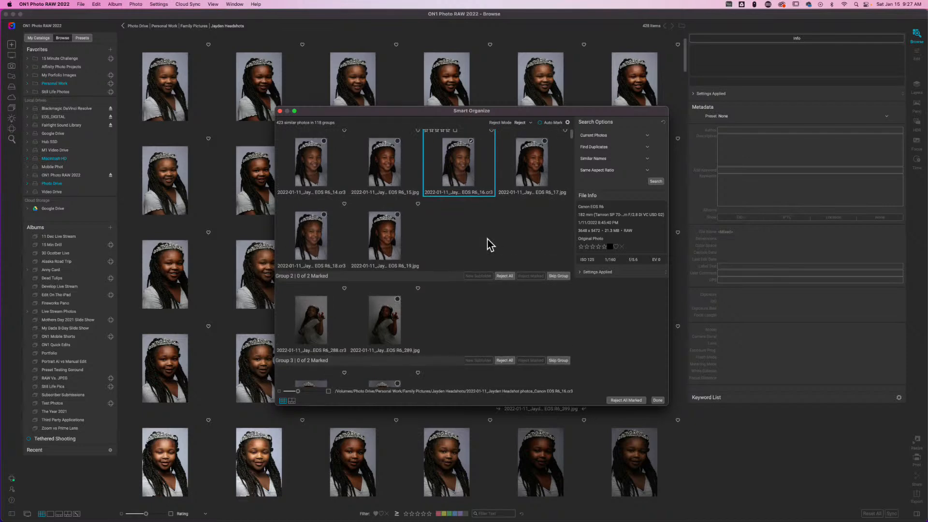
scroll(487, 239, up, 2)
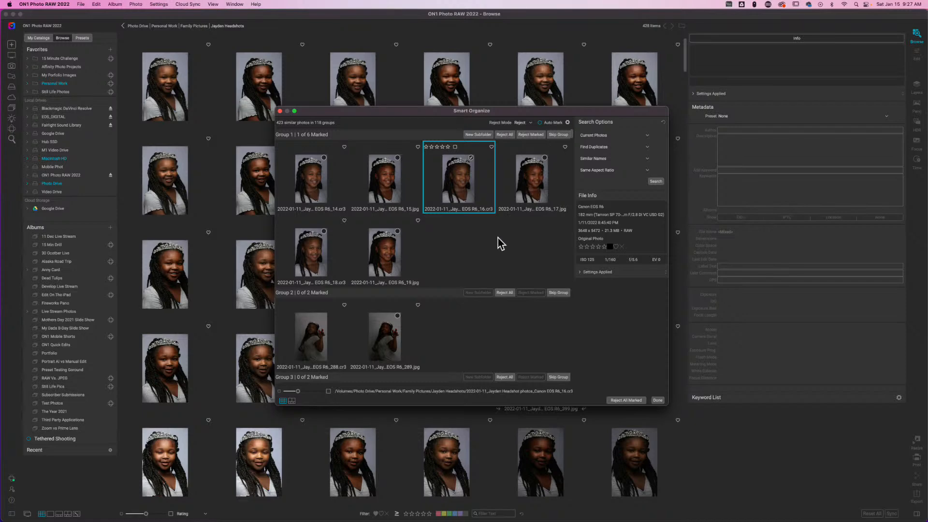
click(471, 158)
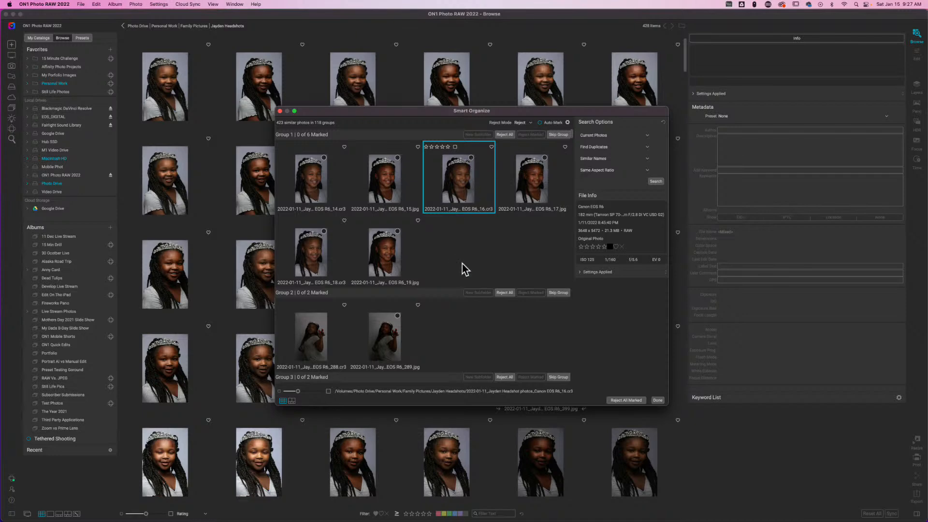
Step: Mark the EOS R6_14.cr3 and R6_18.cr3 photos in Group 1 and reject the marked photos
click(324, 231)
click(324, 158)
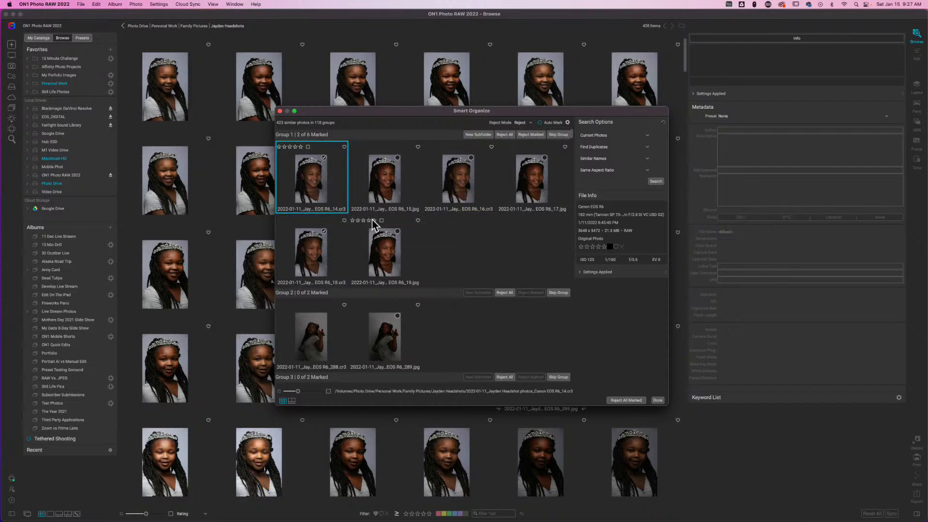
click(536, 136)
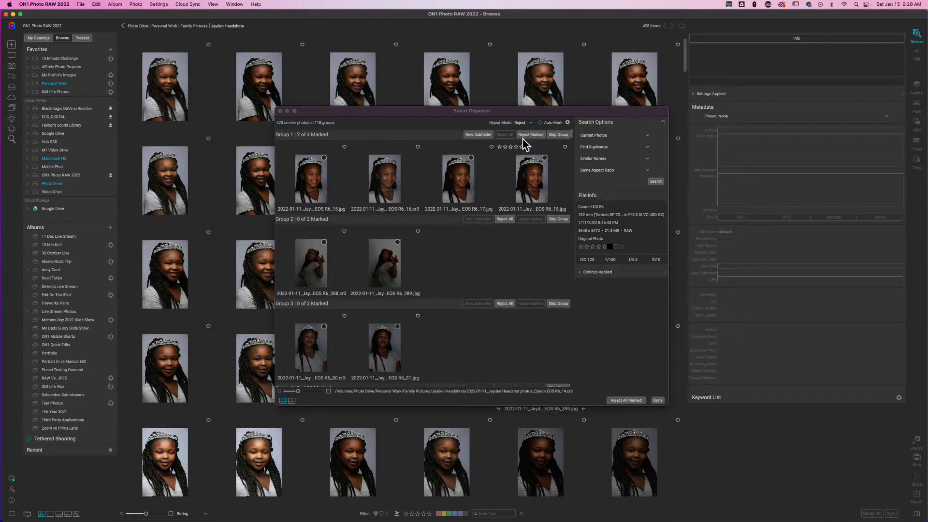
click(532, 123)
click(533, 123)
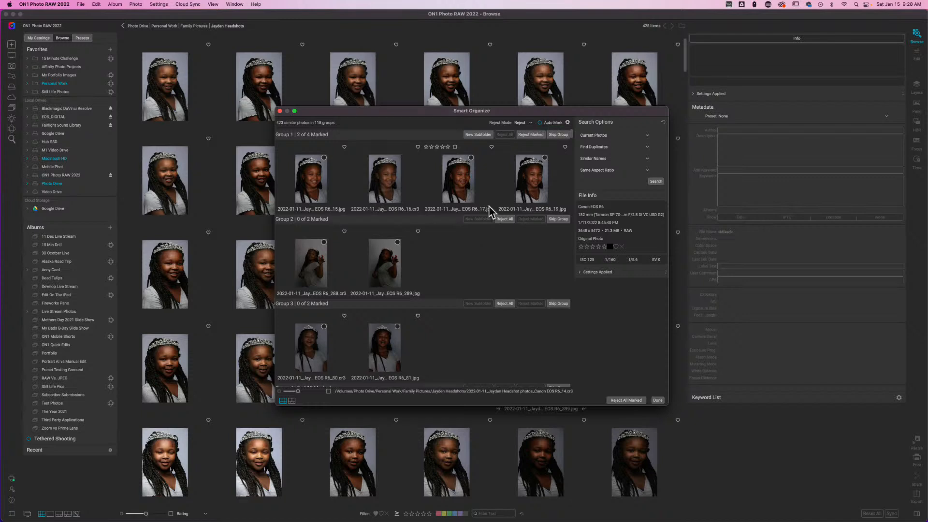
Step: Look over the photos in duplicate groups 2 to 4
scroll(477, 257, down, 2)
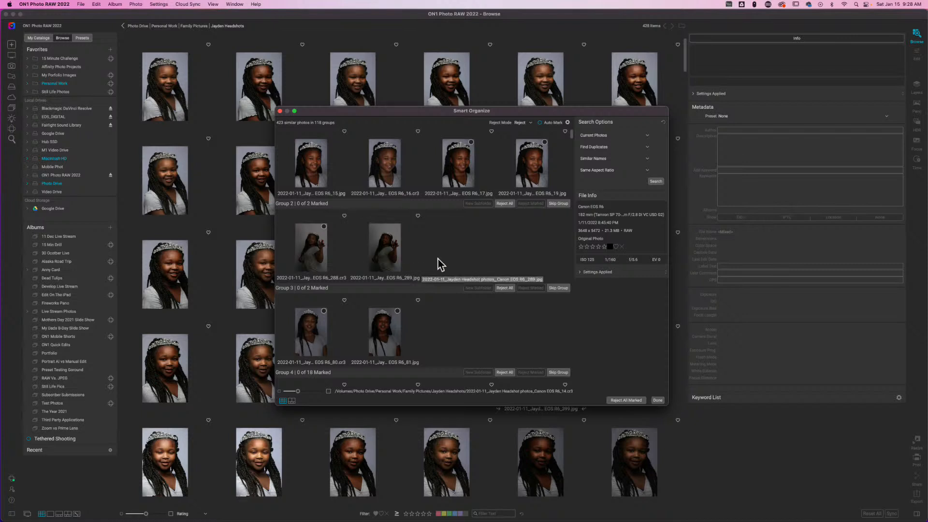
scroll(438, 259, down, 1)
scroll(438, 260, down, 5)
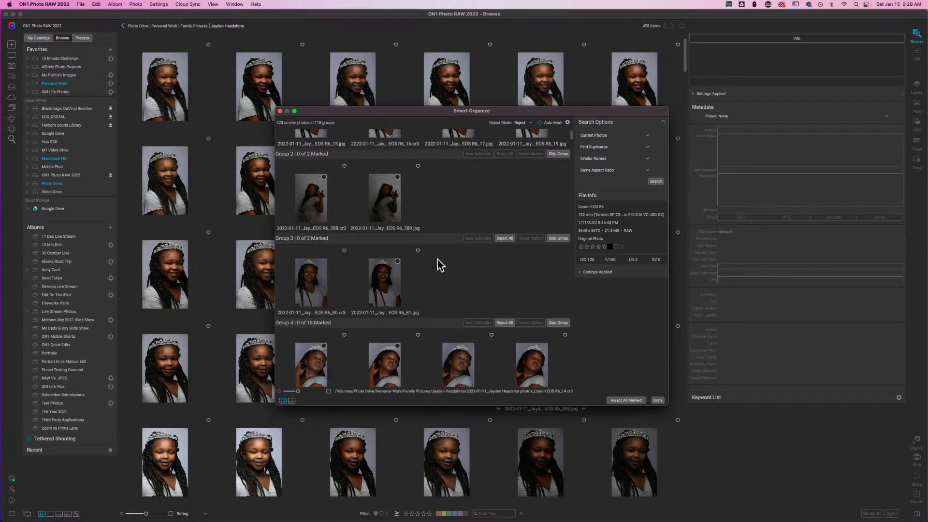
scroll(437, 260, down, 6)
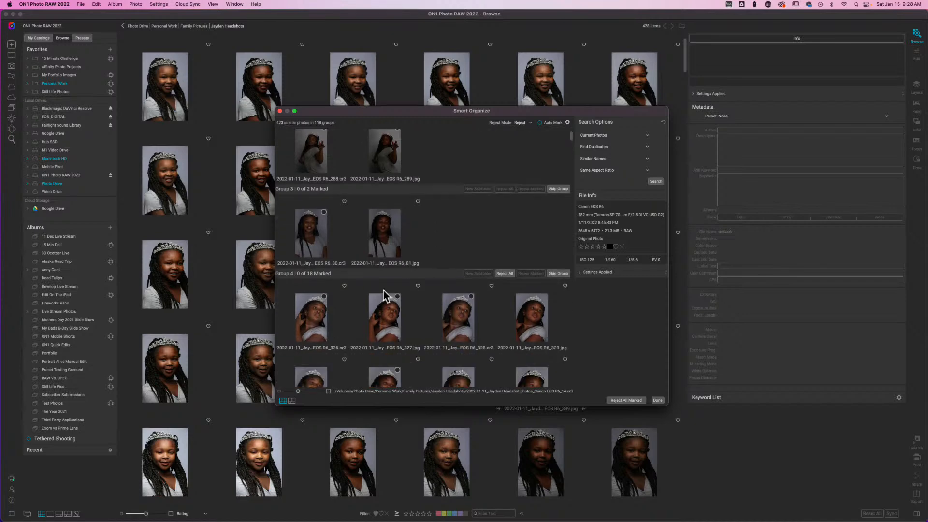
scroll(414, 307, down, 4)
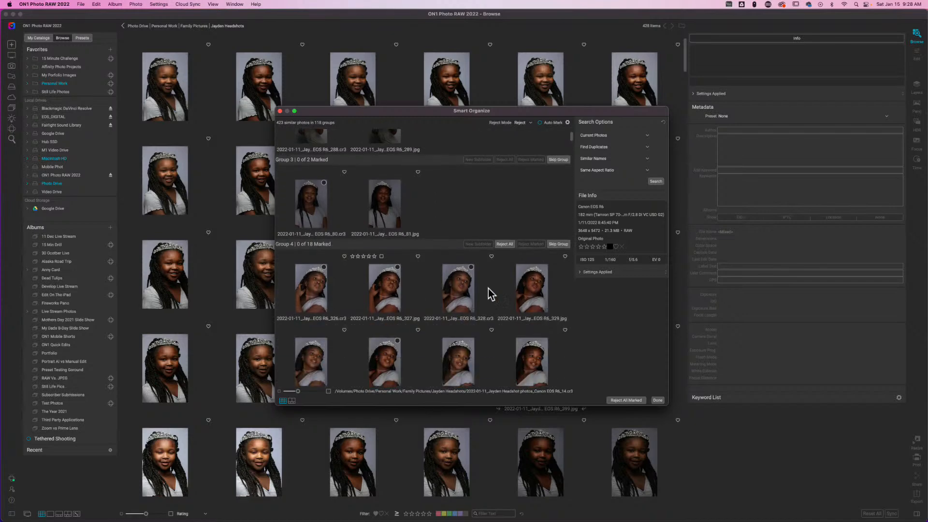
Step: Select the EOS R6_328.cr3 photo in Group 4 and look over the other photos of that group
click(469, 277)
scroll(462, 286, up, 6)
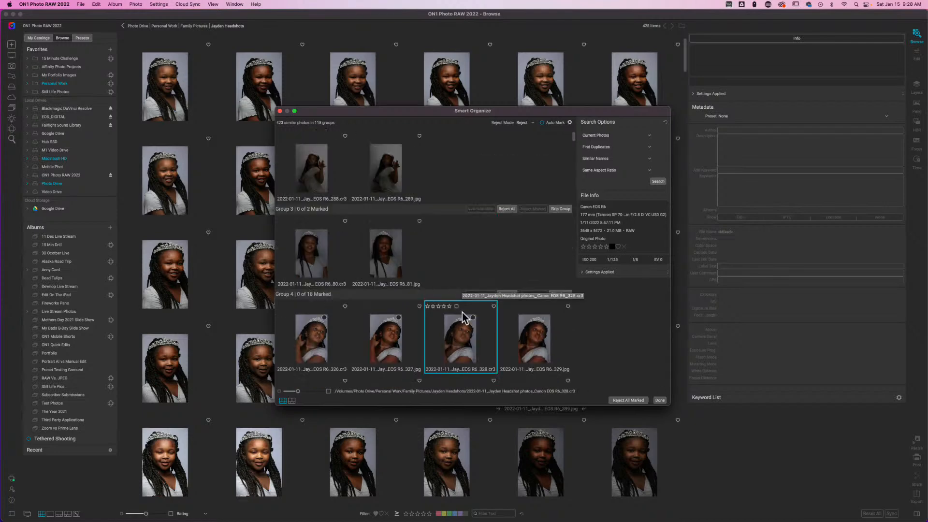
scroll(526, 335, down, 10)
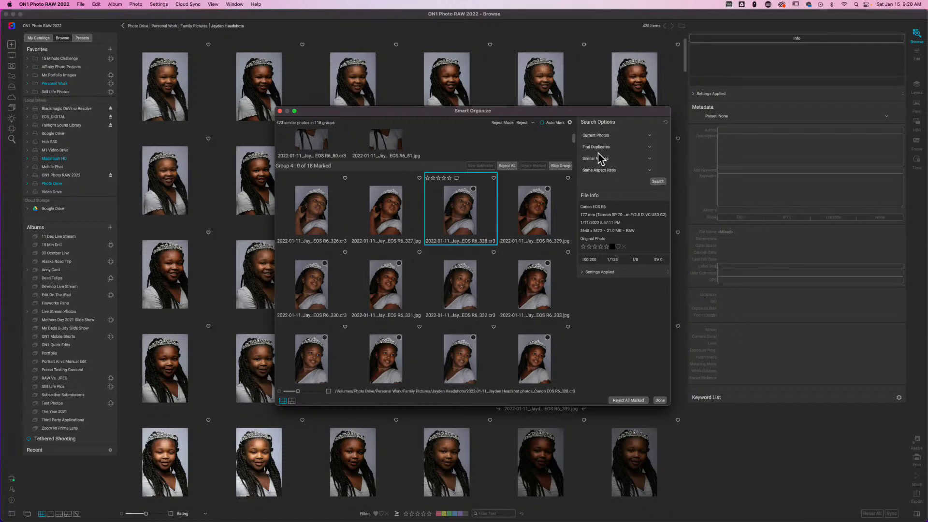
Step: Review the available choices for search type, name matching and aspect ratio in the Smart Organize search options
click(649, 149)
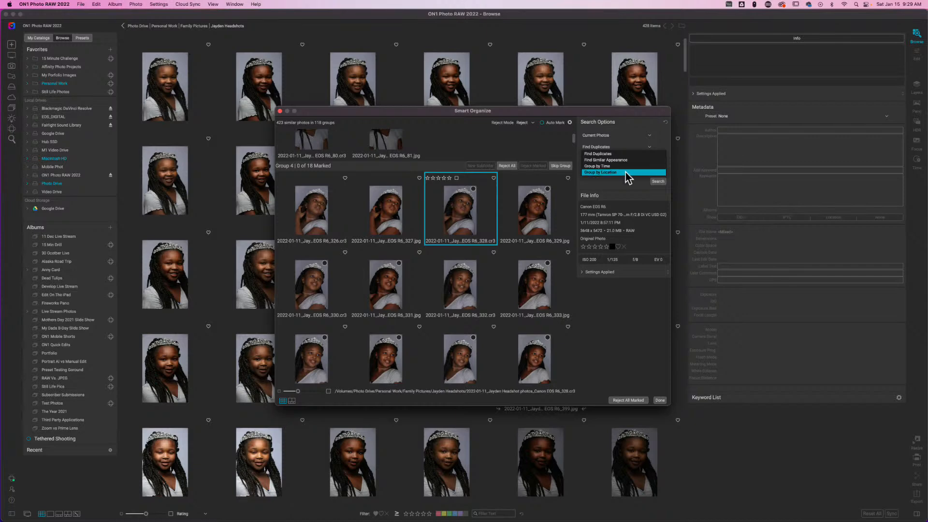
click(648, 153)
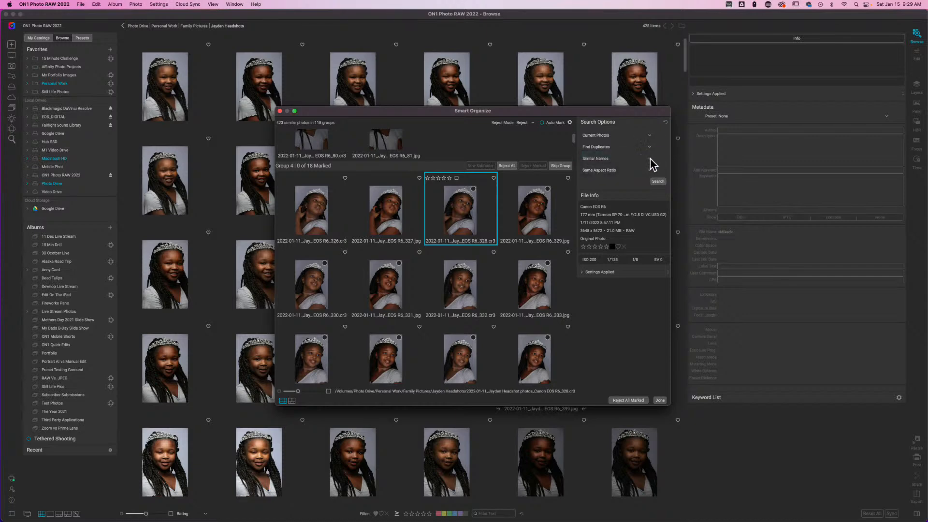
click(651, 159)
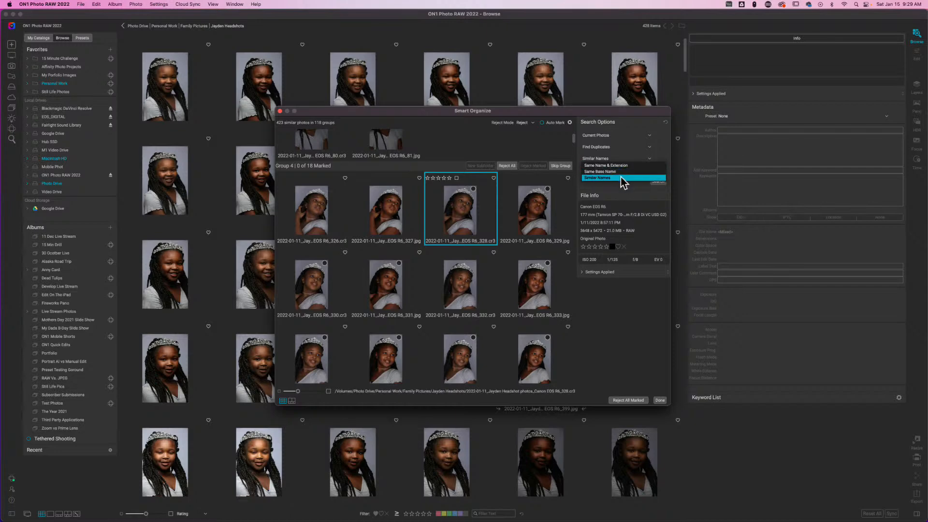
click(650, 158)
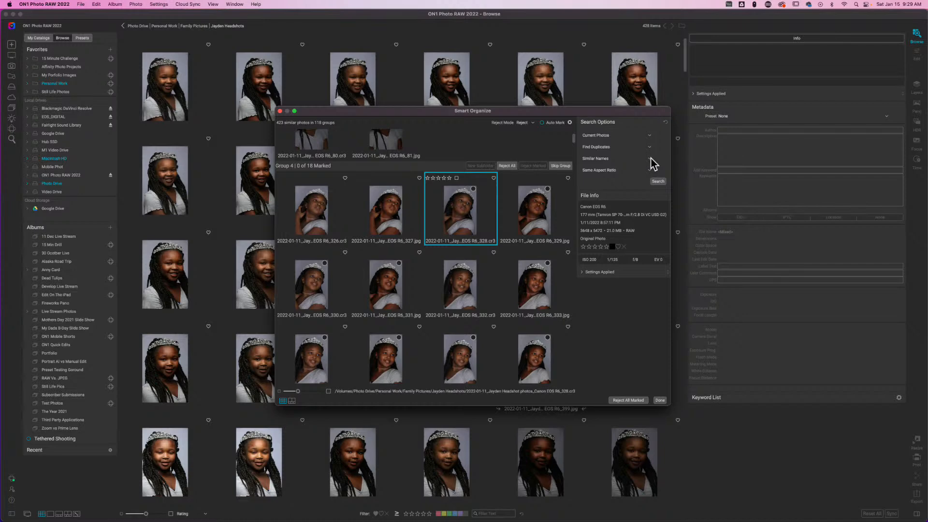
click(650, 170)
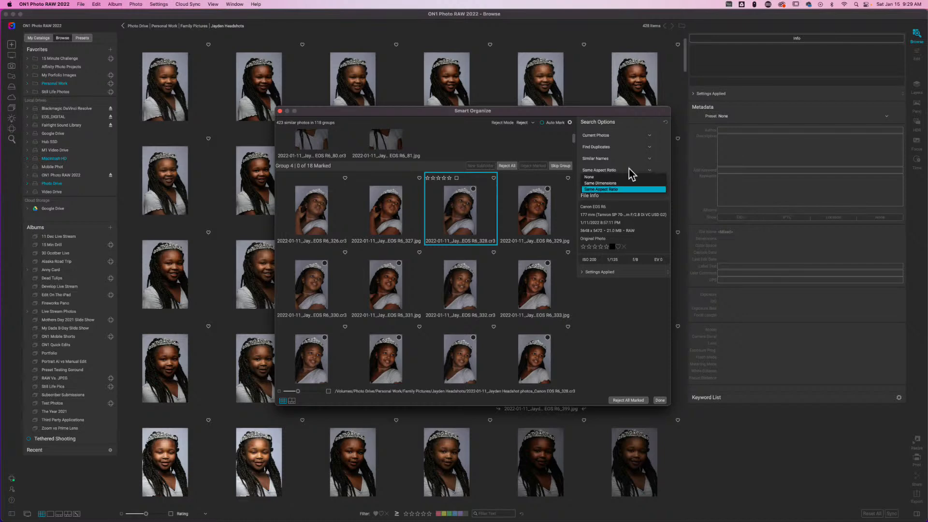
click(651, 172)
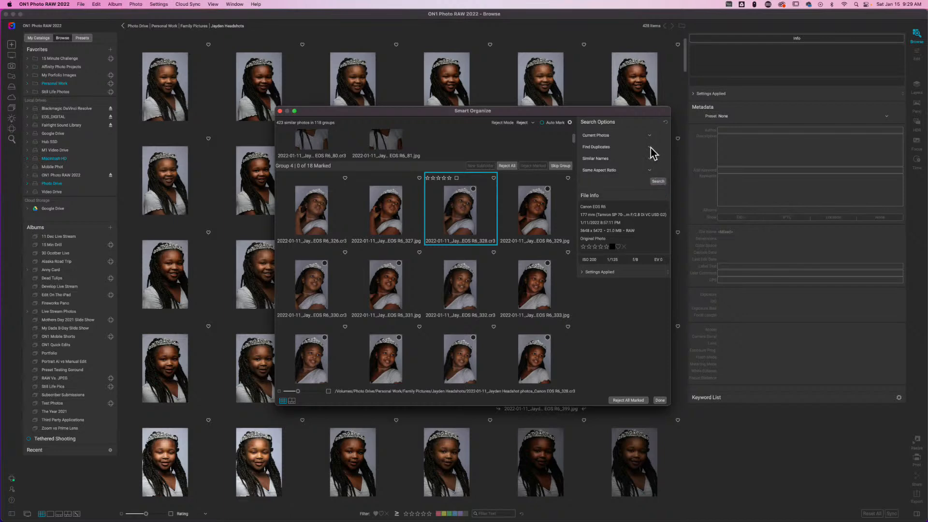
Step: Set the search type to Group by Time and run the search on the current photos
click(651, 148)
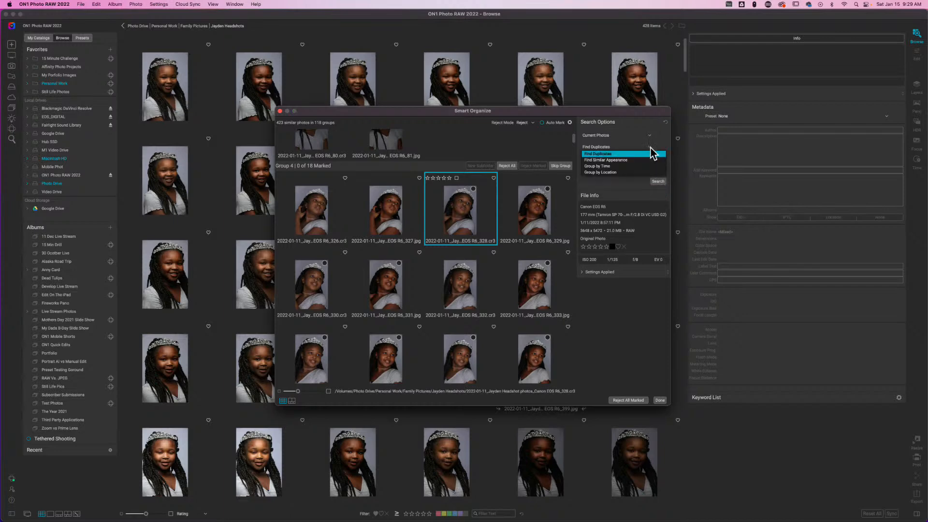
click(611, 166)
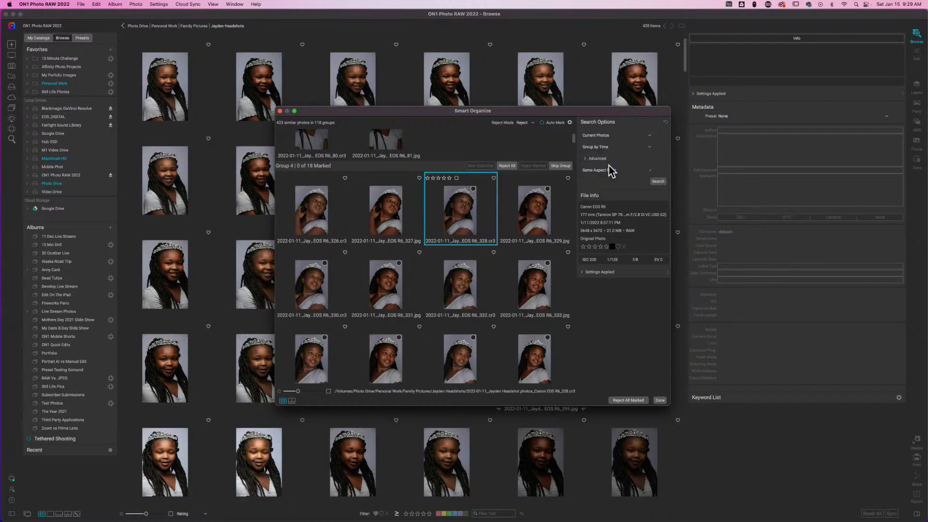
click(659, 182)
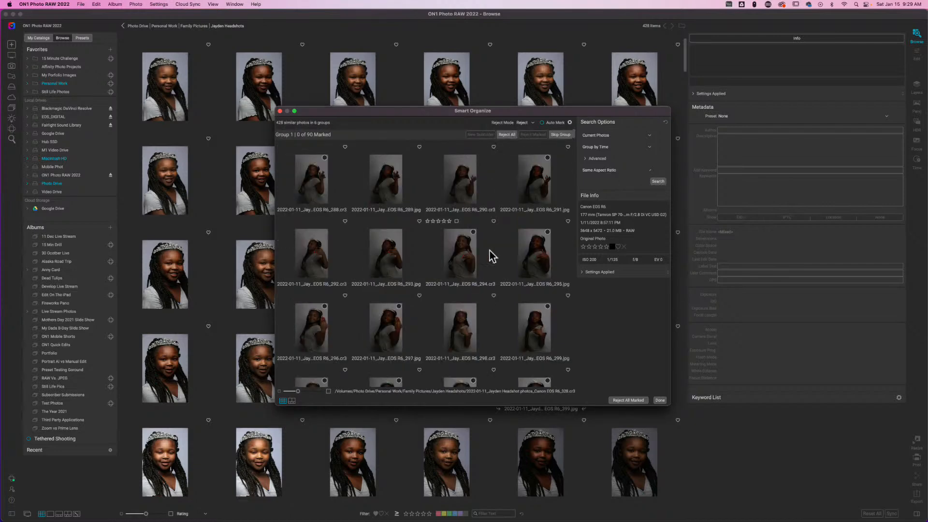
Step: Look through the photos in time-based groups 1 to 3
scroll(494, 251, down, 2)
scroll(494, 252, down, 10)
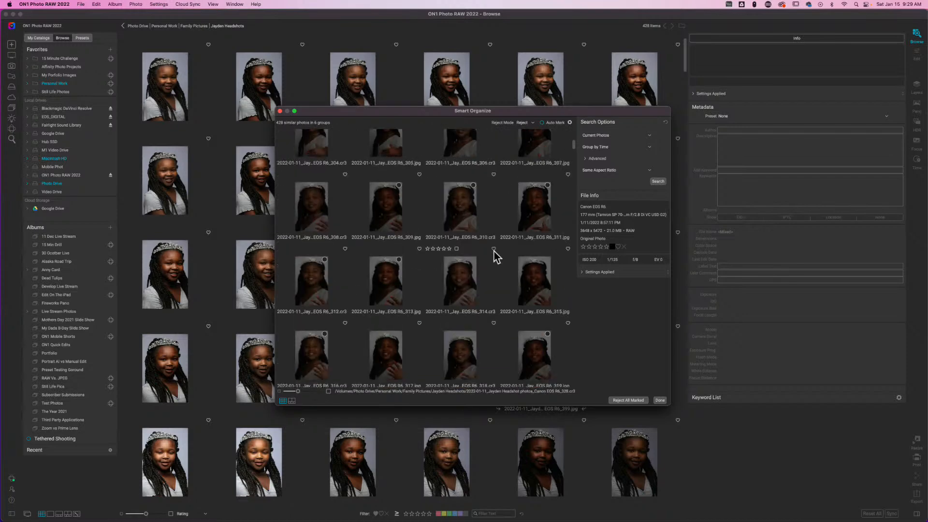
scroll(494, 251, down, 10)
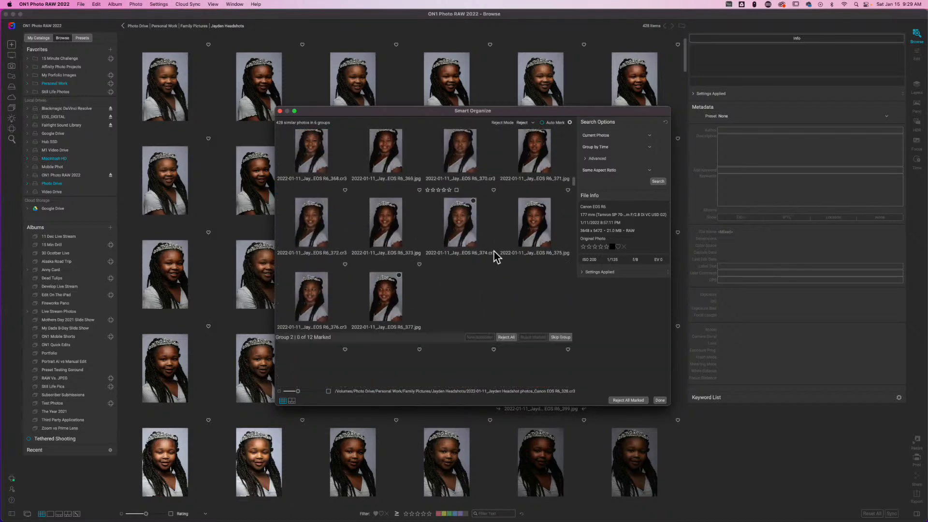
scroll(494, 251, up, 4)
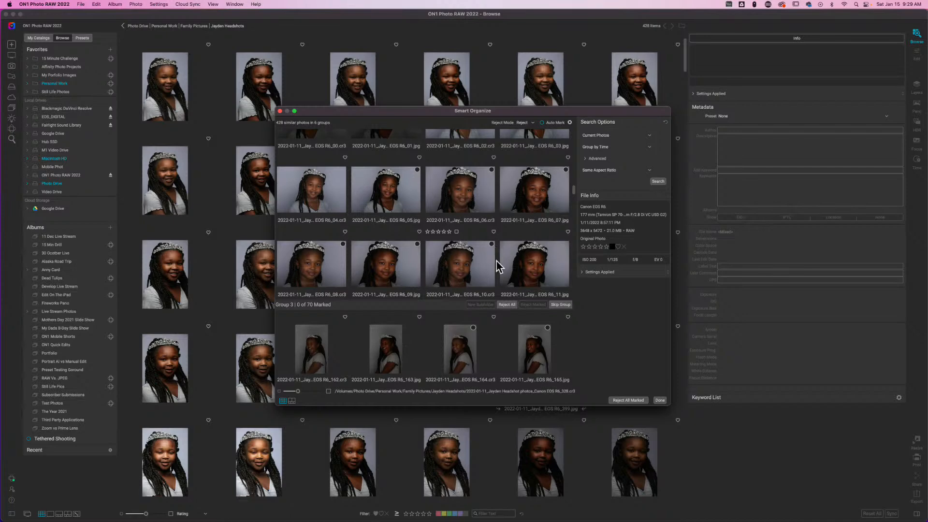
scroll(531, 299, down, 1)
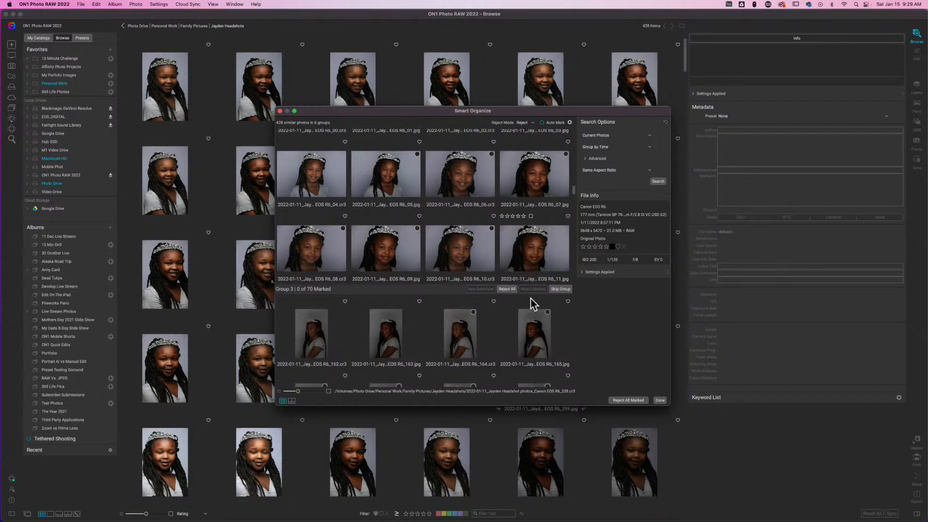
Step: Raise the Time Gap in the advanced search options, and try the Matching Level at its maximum before returning it to its minimum
click(586, 158)
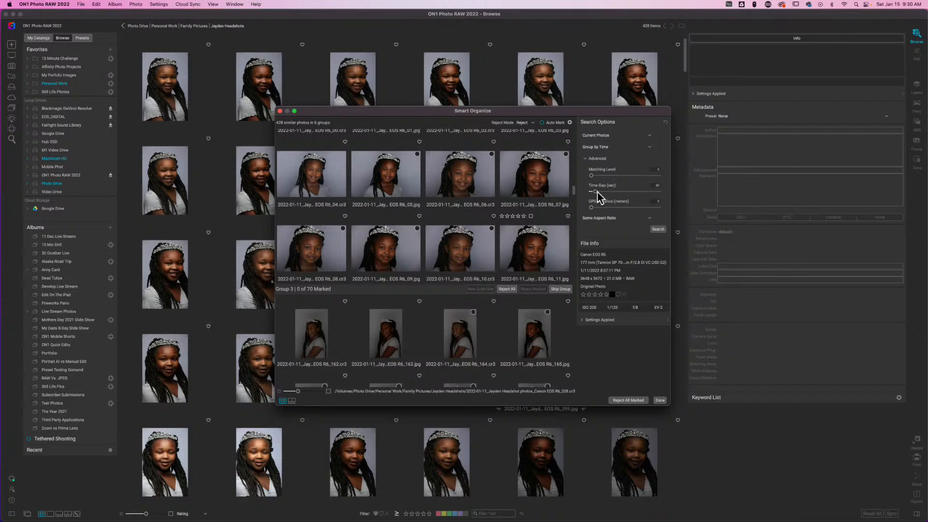
drag(596, 192, 618, 193)
drag(594, 178, 671, 182)
drag(671, 182, 590, 178)
Step: Look further down the photos in Group 3 and close the Smart Organize window
drag(574, 190, 574, 211)
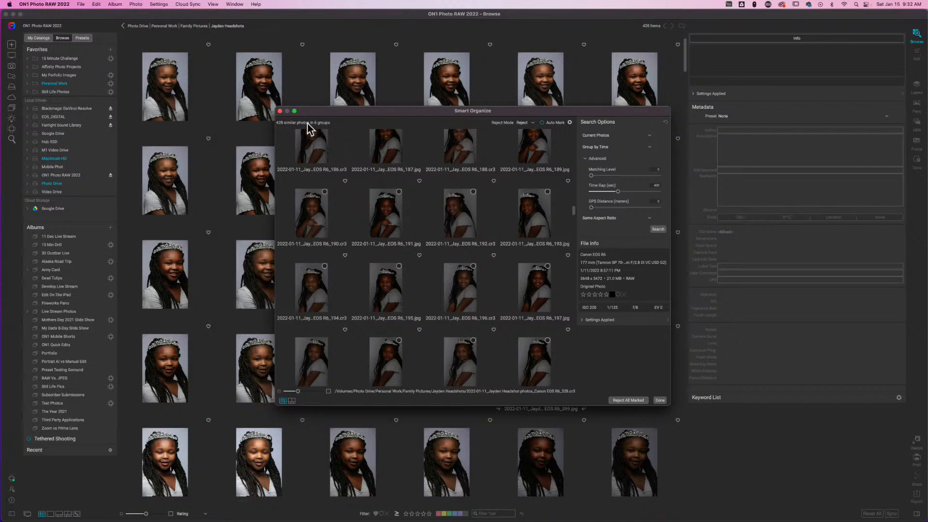
click(279, 111)
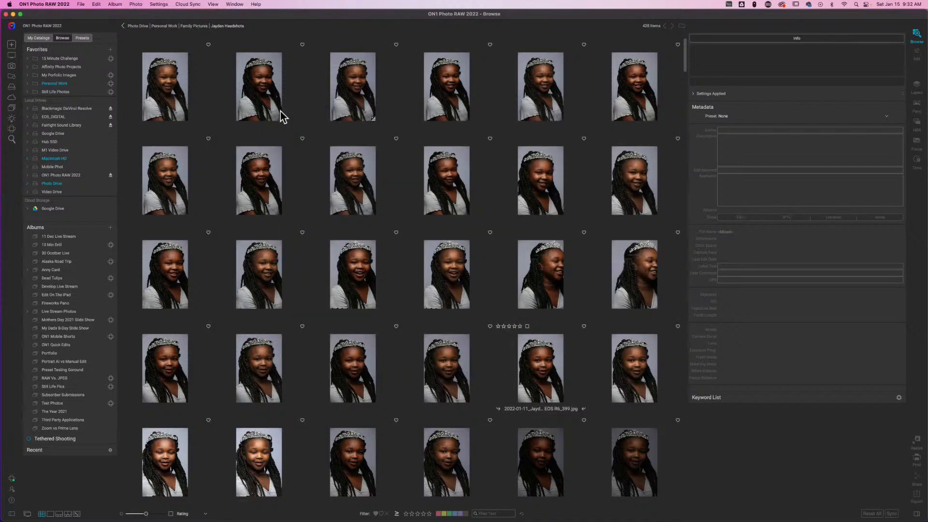